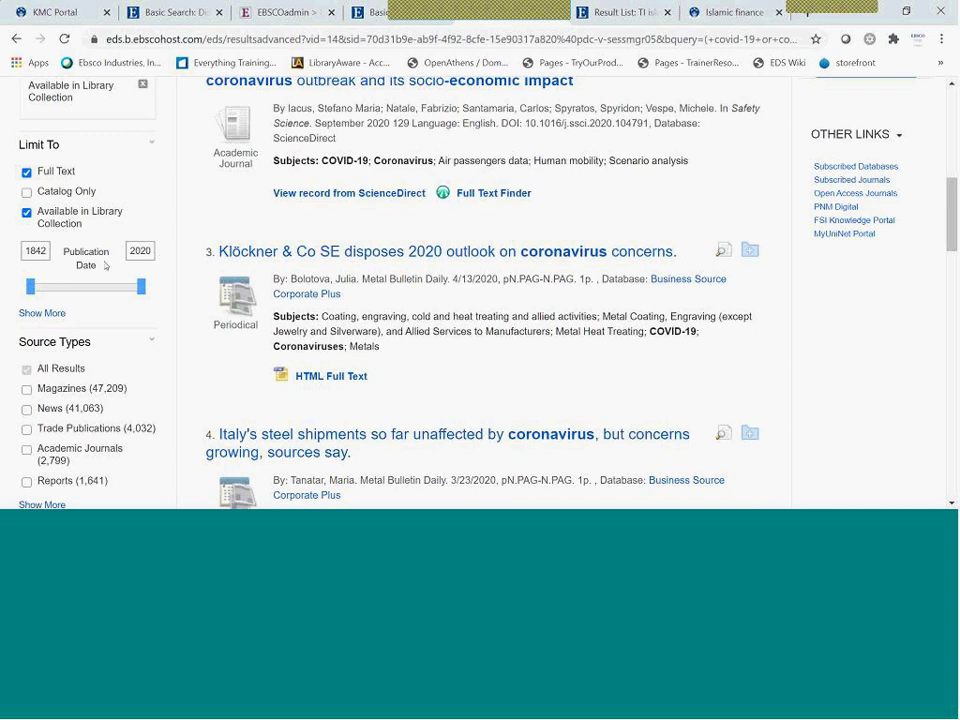
# Limit the results to publication dates from 2019 to 2020 and update
pyautogui.doubleClick(25, 251)
pyautogui.write('2020')
pyautogui.moveTo(47, 251); pyautogui.dragTo(8, 255)
pyautogui.write('2019')
pyautogui.click(197, 233)
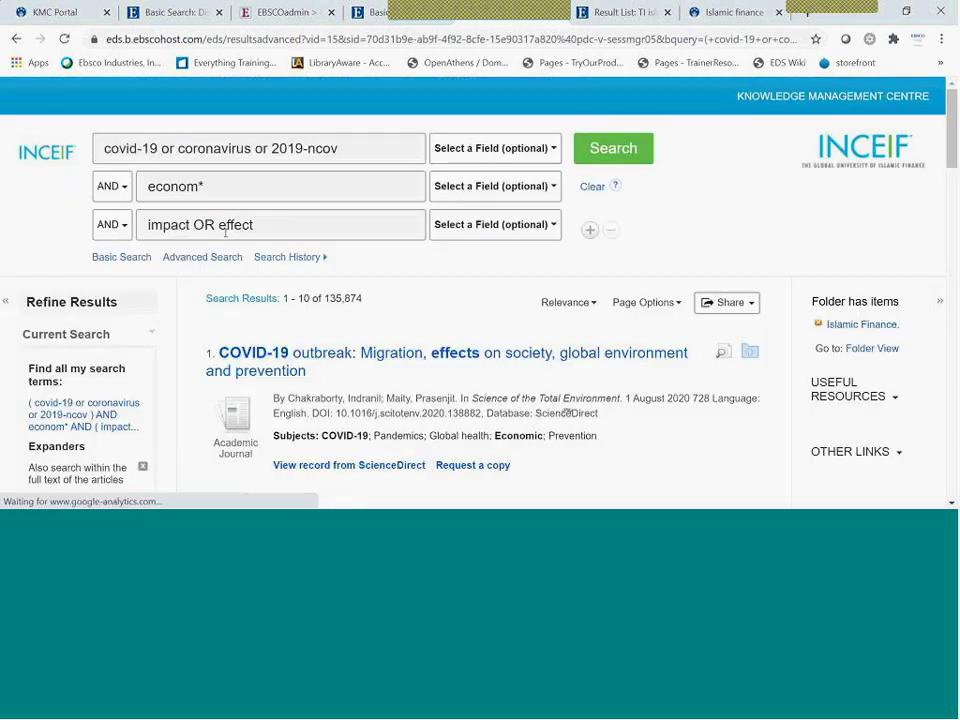
# Point out the 135,874 results and open the full Search Options under Limit To
pyautogui.moveTo(324, 298); pyautogui.dragTo(362, 298)
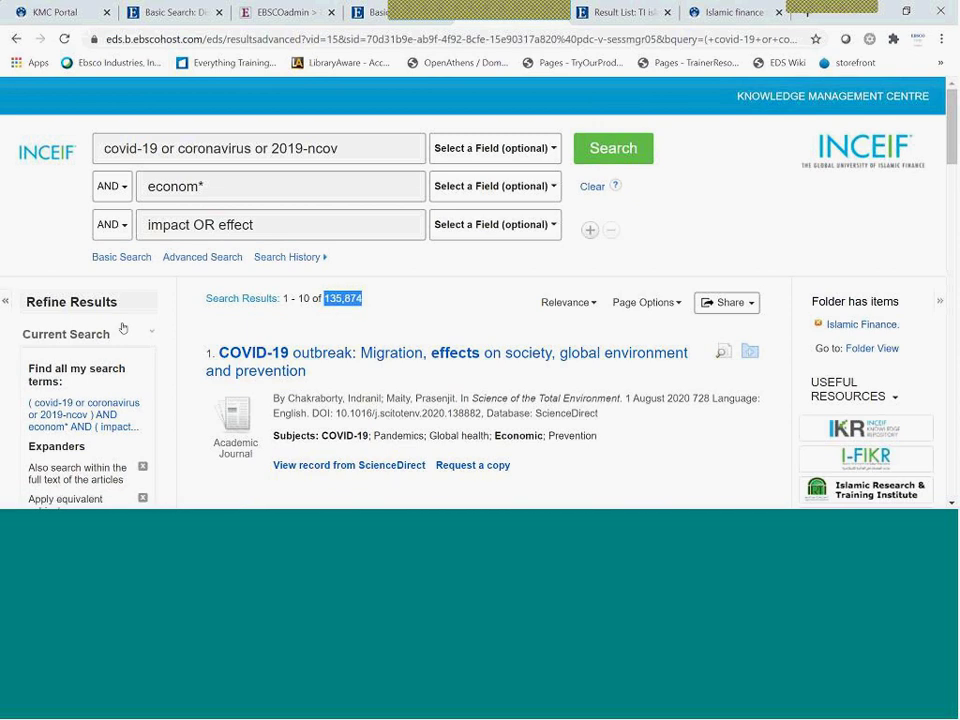
pyautogui.scroll(-5, 123, 328)
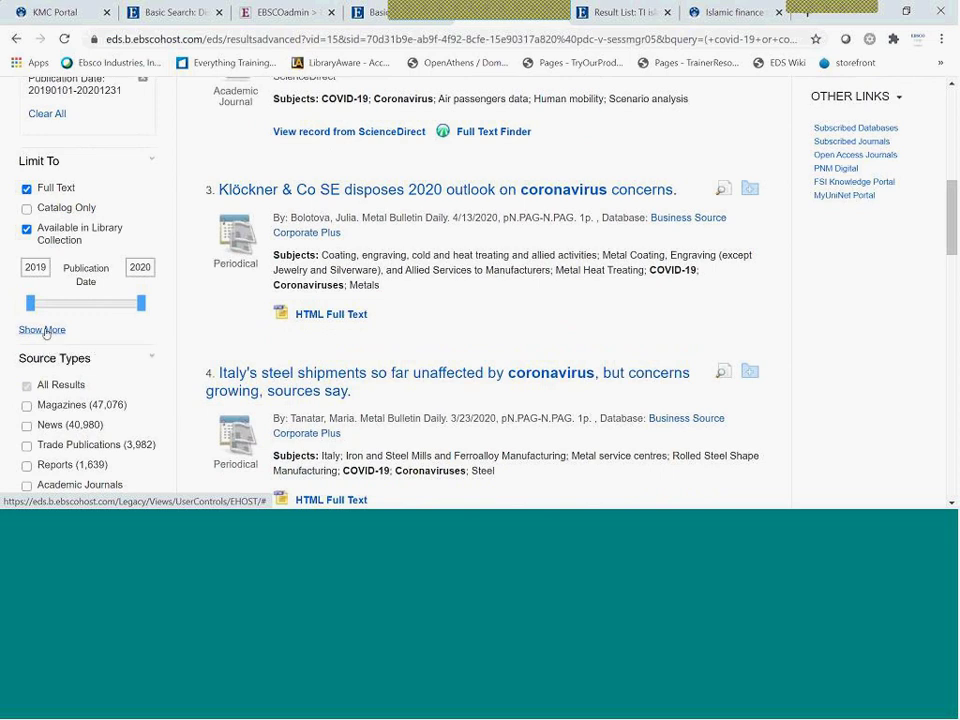
pyautogui.click(44, 330)
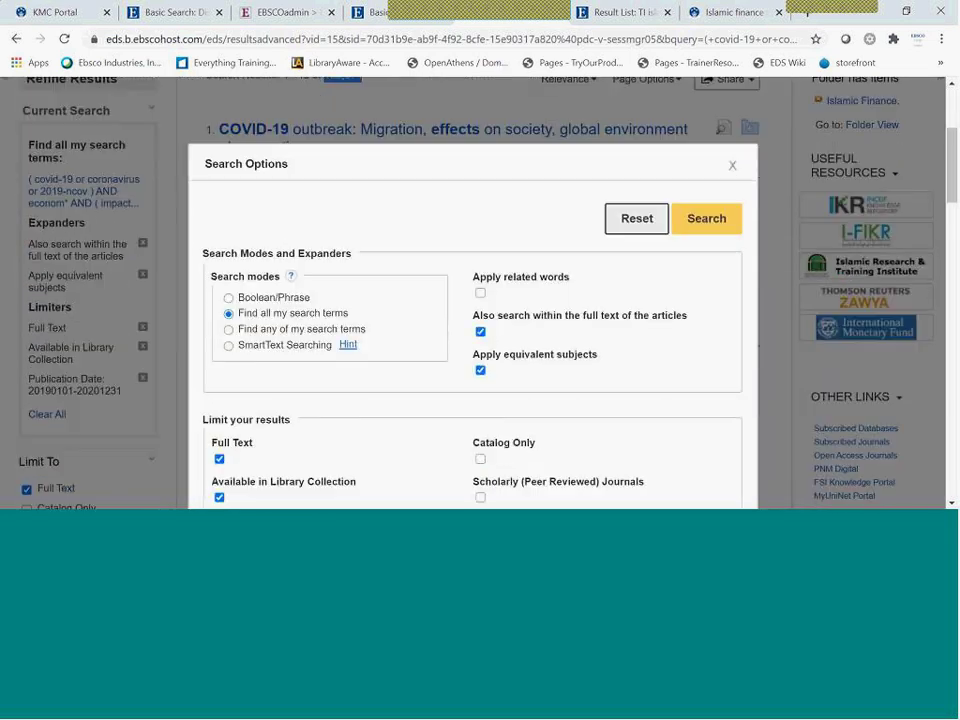
# Review the Full Text, library-collection and 2019–2020 limits, then close Search Options unchanged
pyautogui.scroll(-1, 339, 299)
pyautogui.scroll(-1, 339, 299)
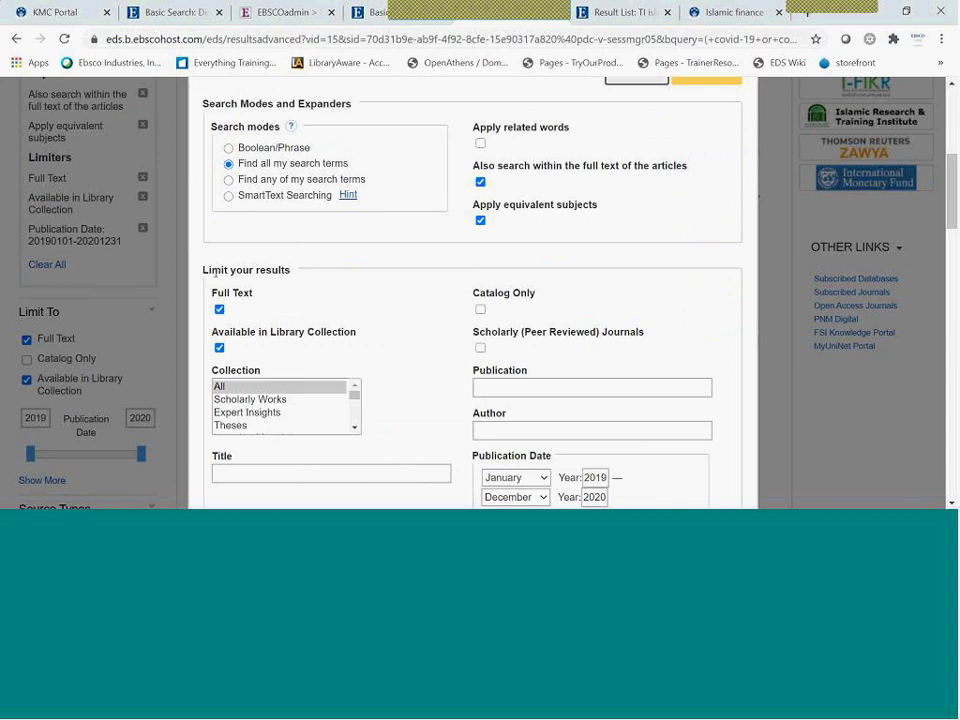
pyautogui.scroll(-1, 367, 278)
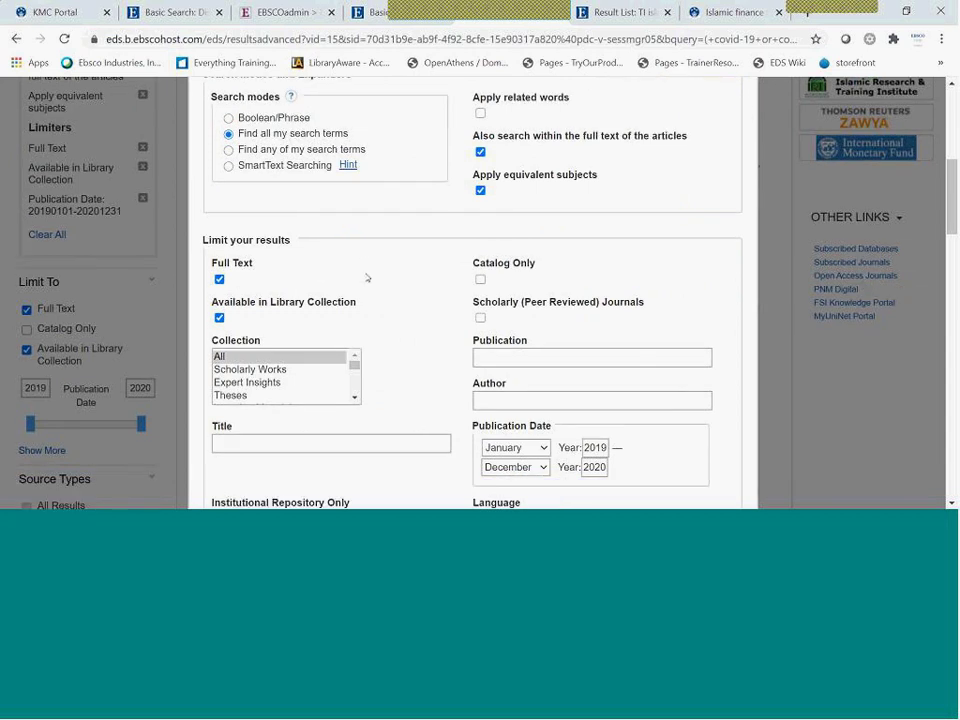
pyautogui.scroll(-1, 367, 278)
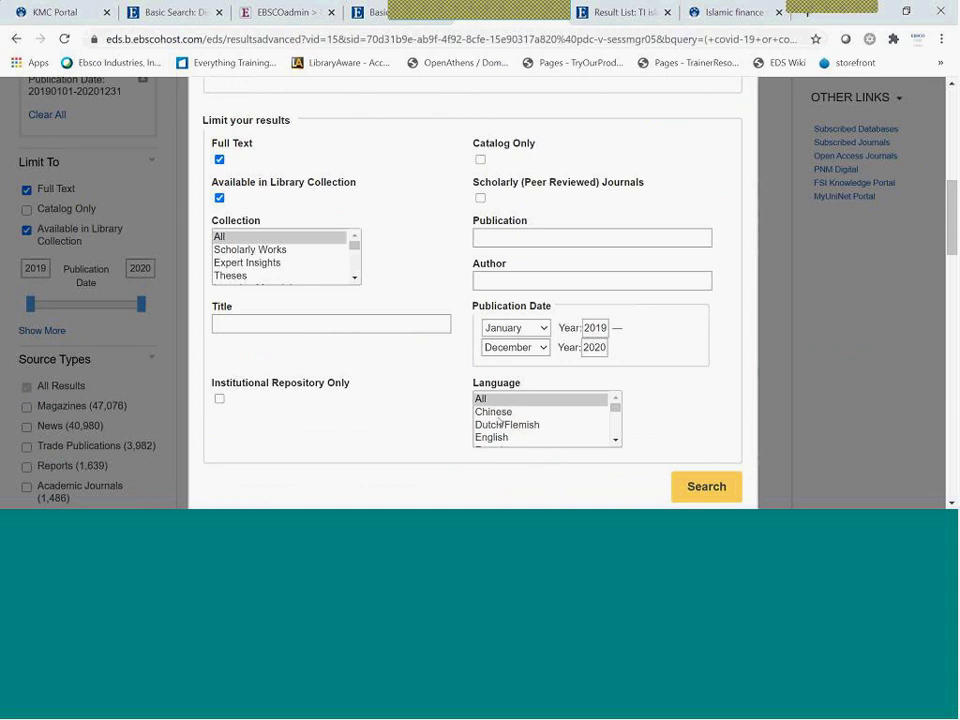
pyautogui.scroll(-2, 500, 424)
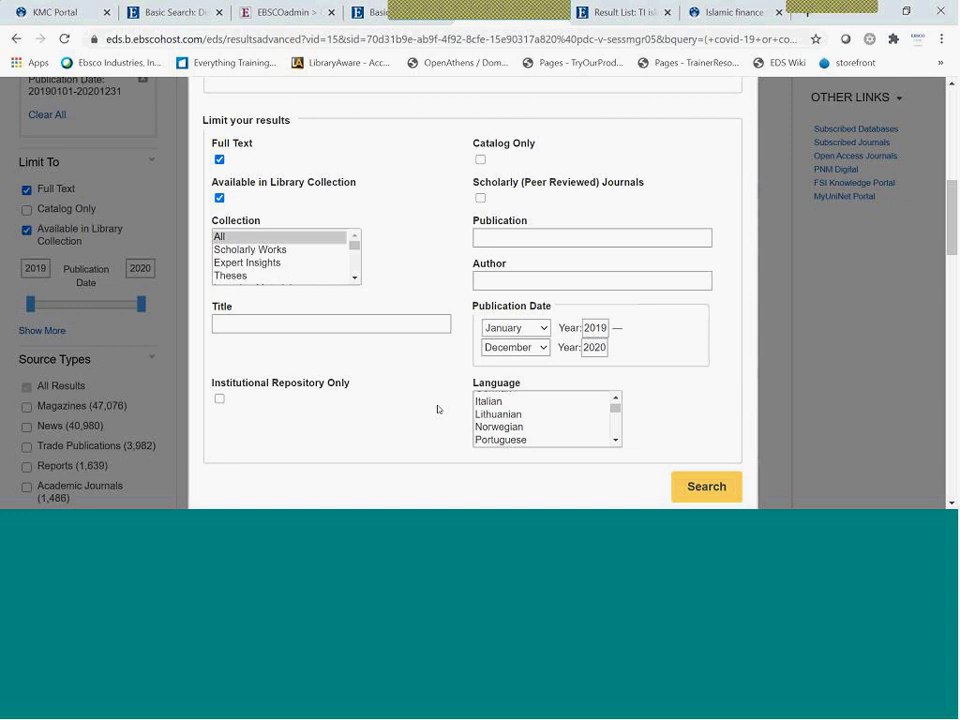
pyautogui.scroll(3, 438, 409)
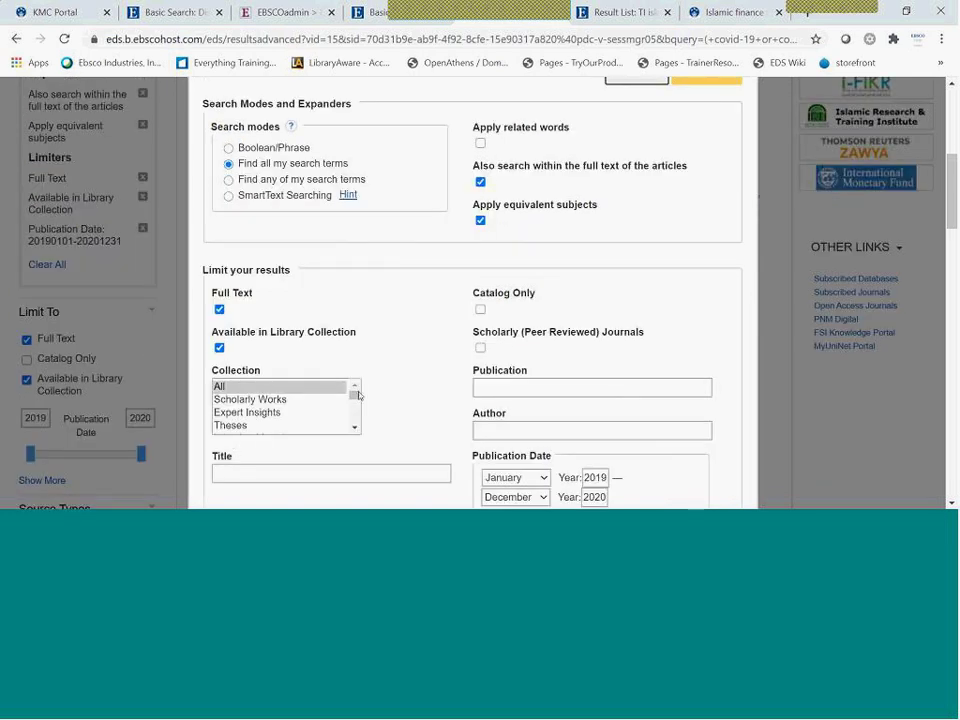
pyautogui.scroll(3, 365, 390)
pyautogui.scroll(3, 367, 387)
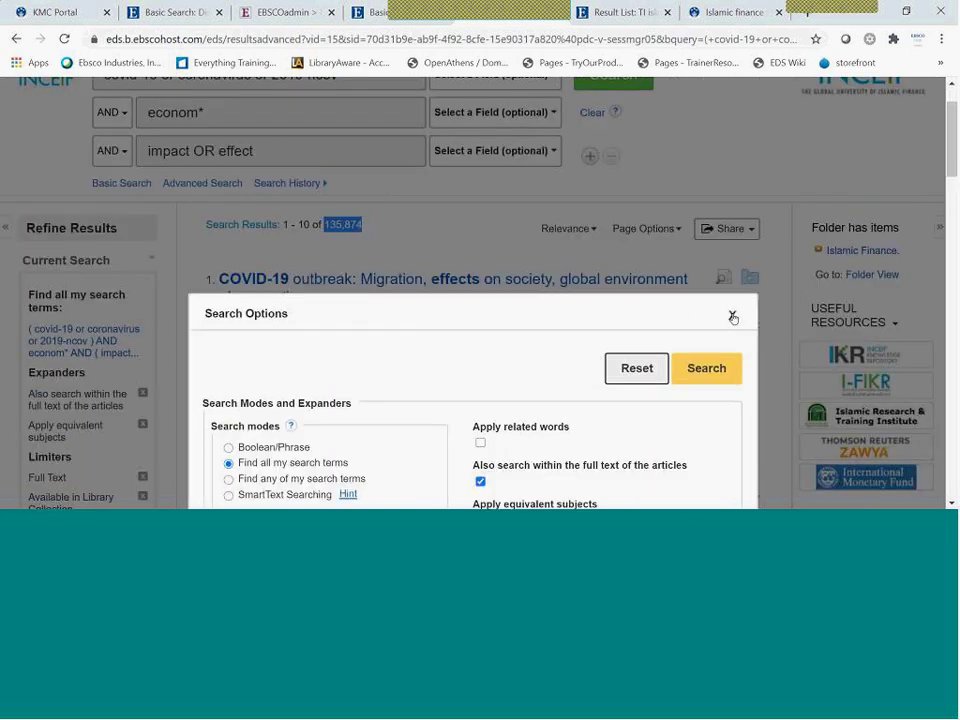
pyautogui.click(733, 316)
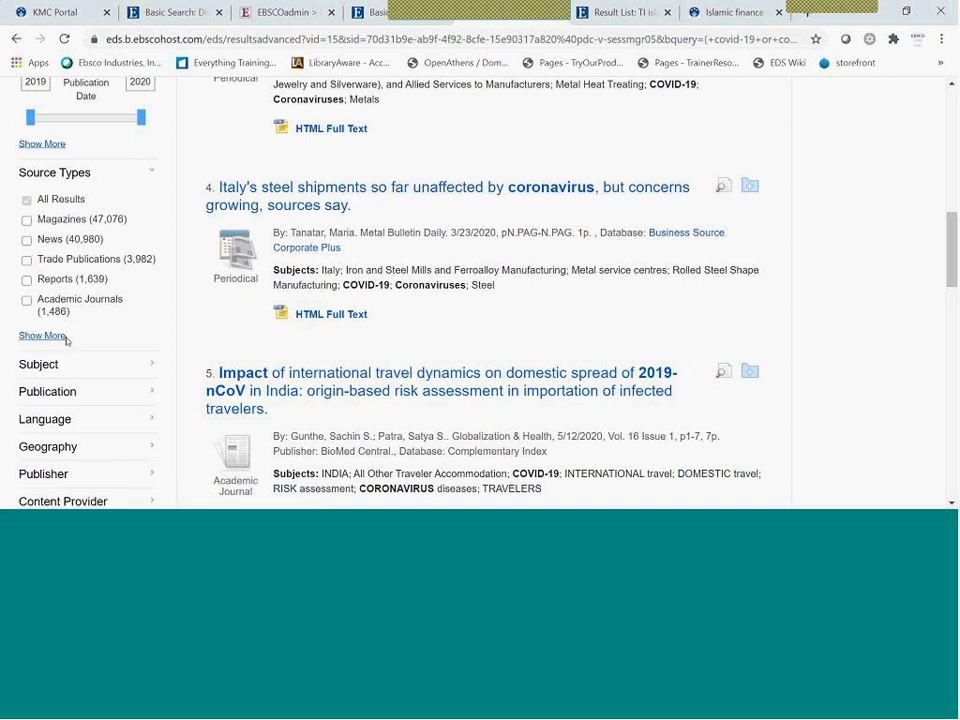
# Limit the results to the Academic Journals source type, leaving 1,486 hits
pyautogui.click(43, 336)
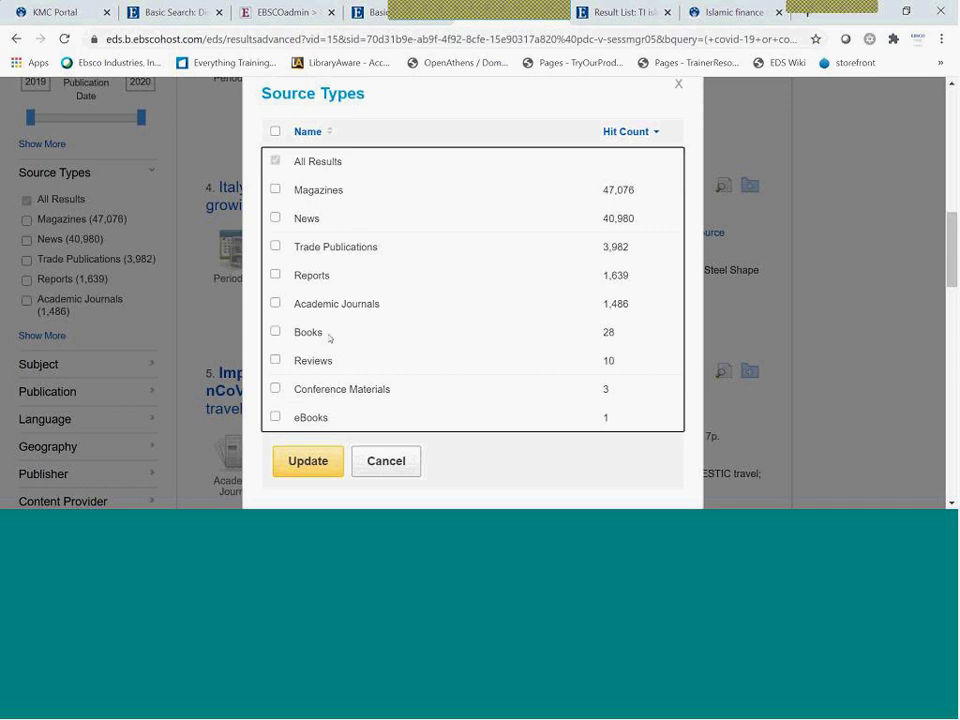
pyautogui.click(276, 303)
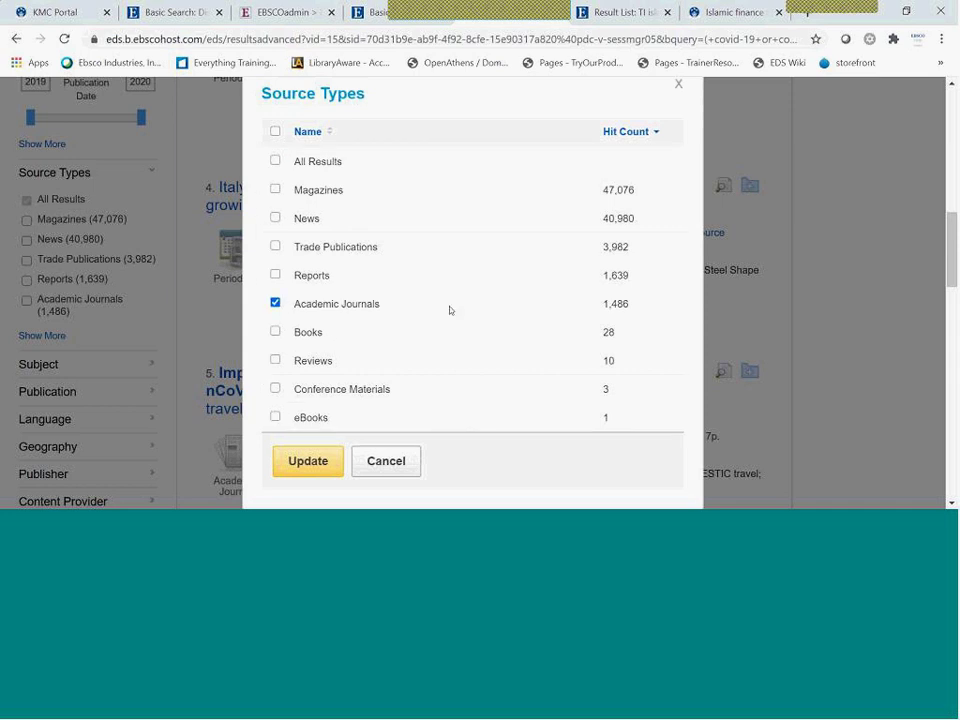
pyautogui.click(309, 463)
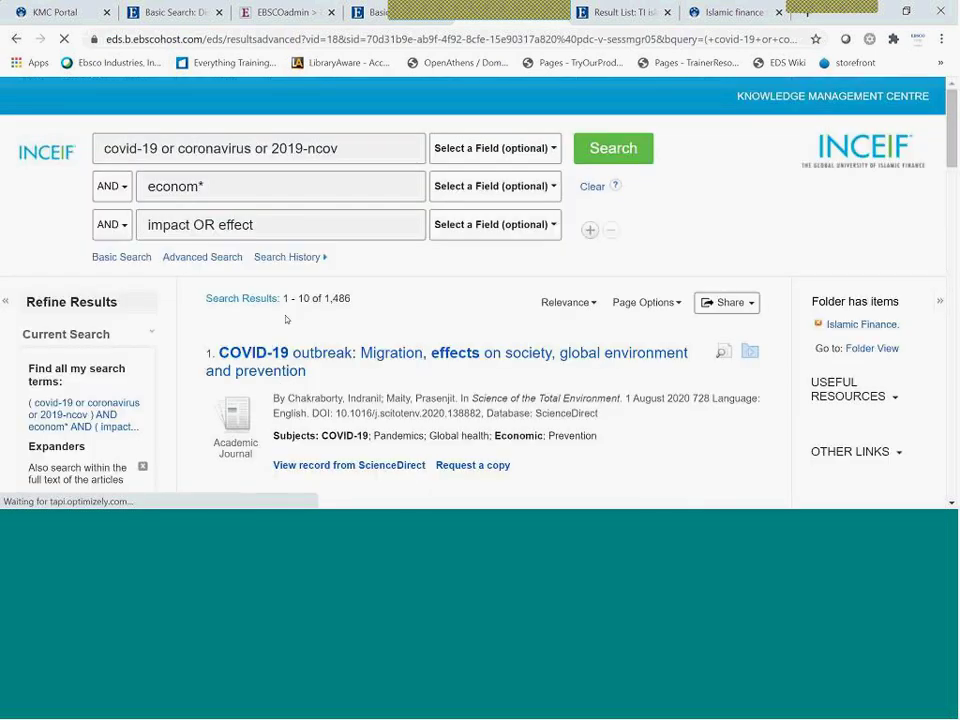
pyautogui.doubleClick(337, 298)
# Remove the Academic Journals limit and expand the Subject facet
pyautogui.scroll(-2, 377, 302)
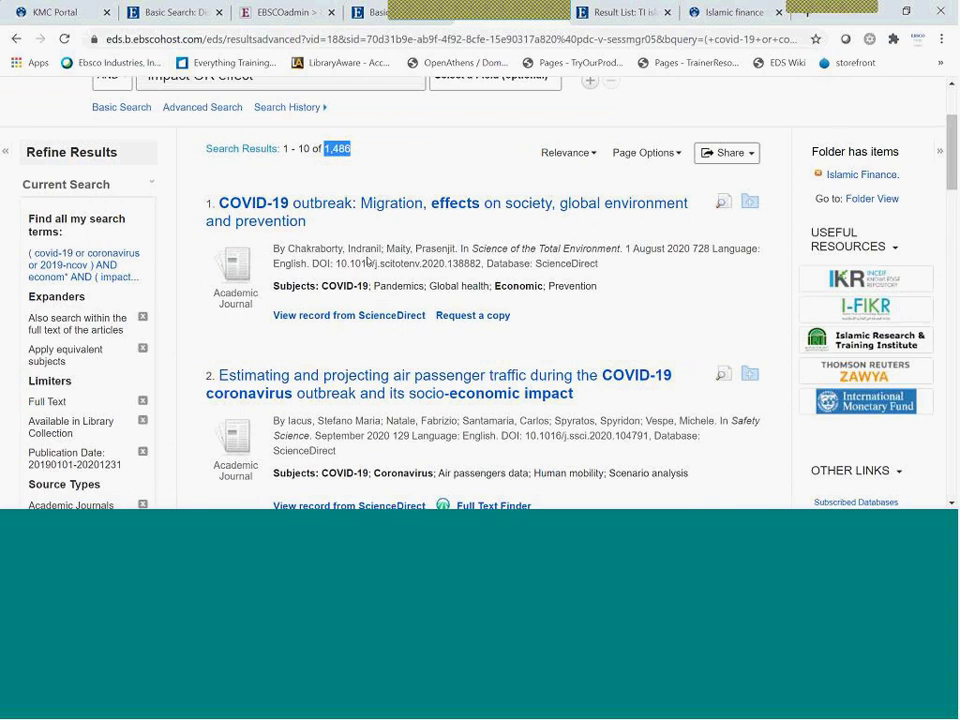
pyautogui.scroll(-3, 368, 262)
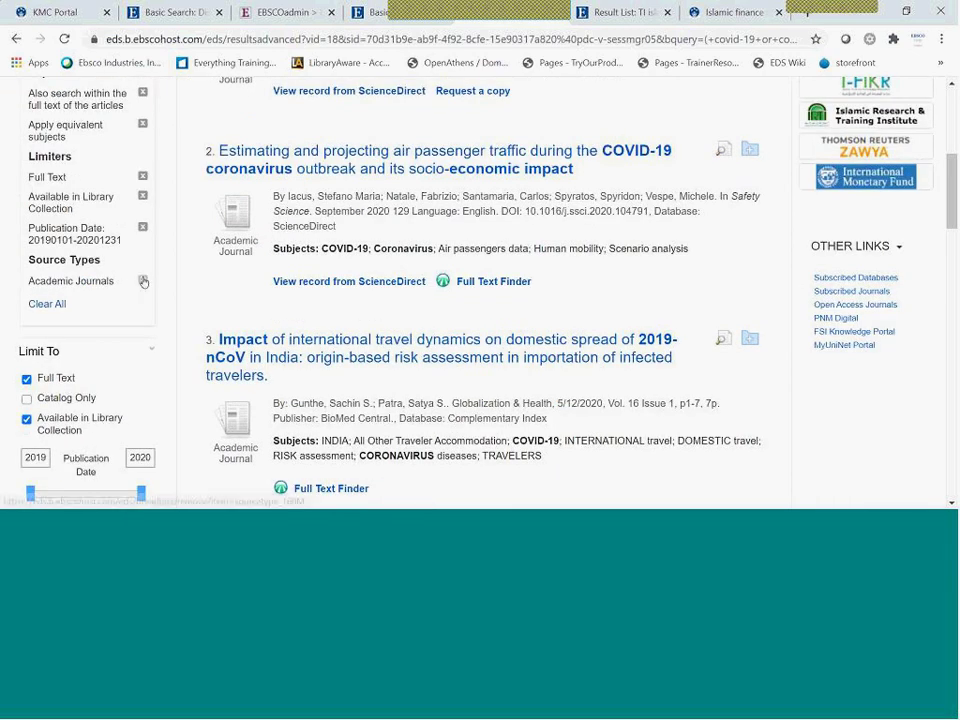
pyautogui.click(142, 280)
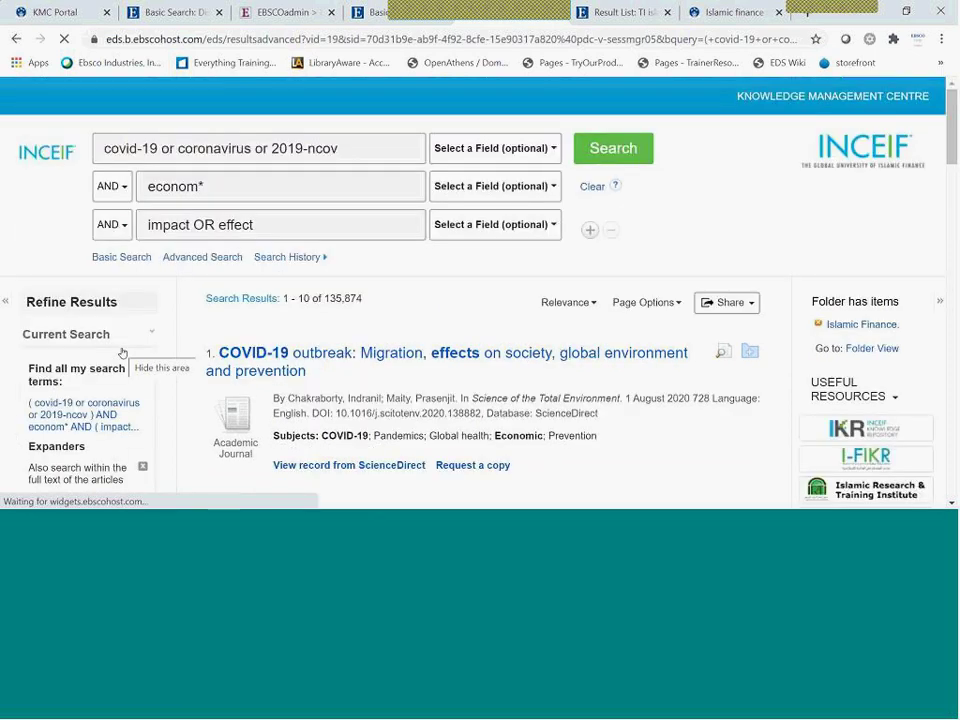
pyautogui.scroll(-4, 480, 300)
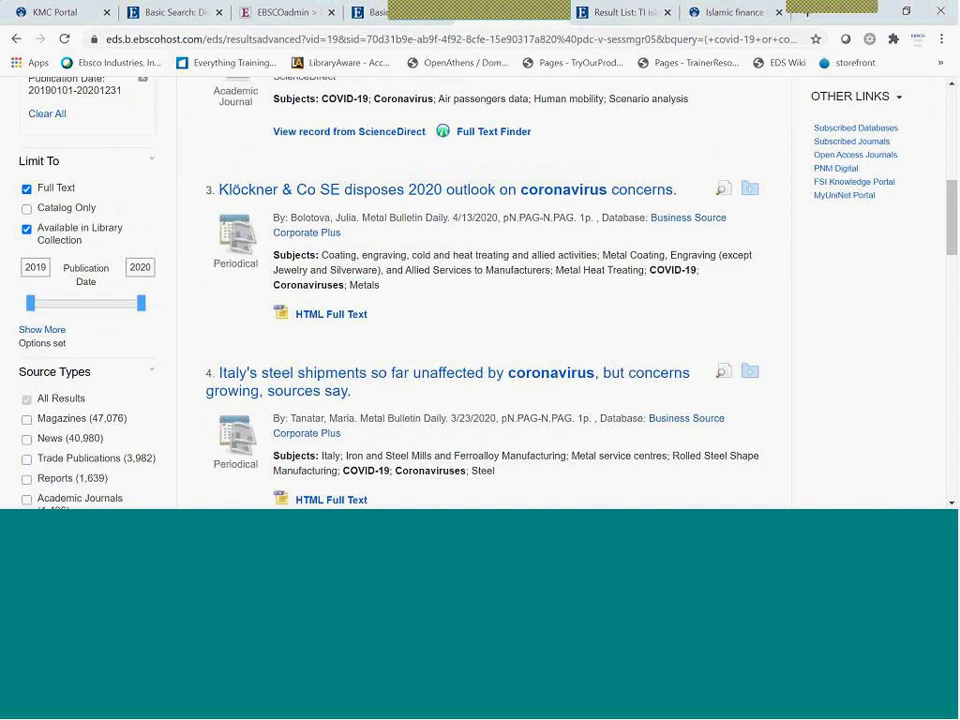
pyautogui.scroll(-2, 130, 352)
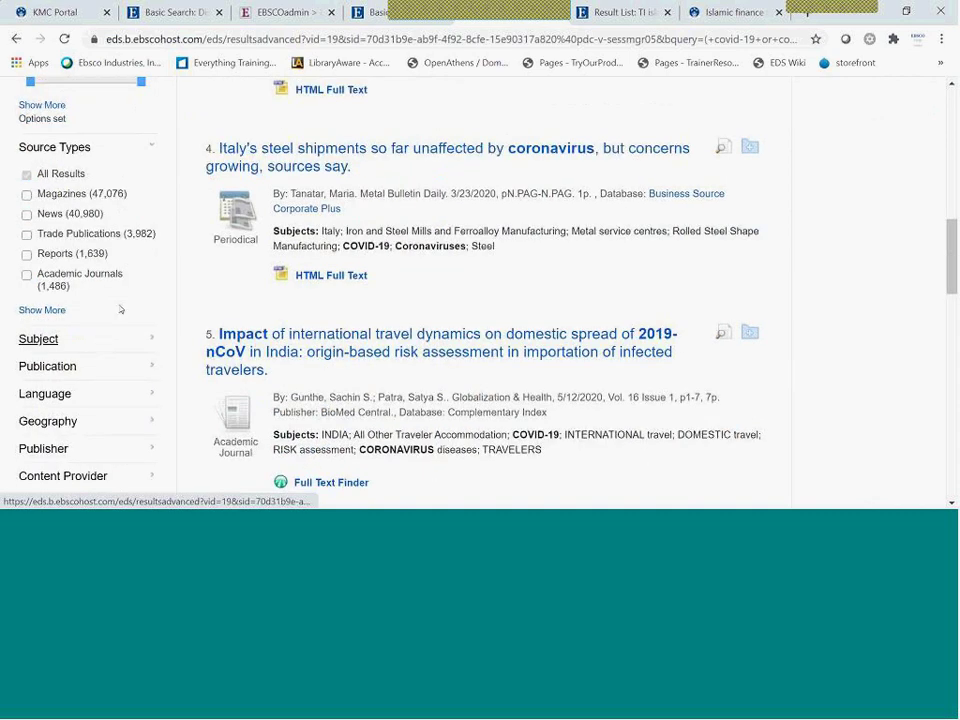
pyautogui.scroll(-2, 120, 311)
pyautogui.click(97, 189)
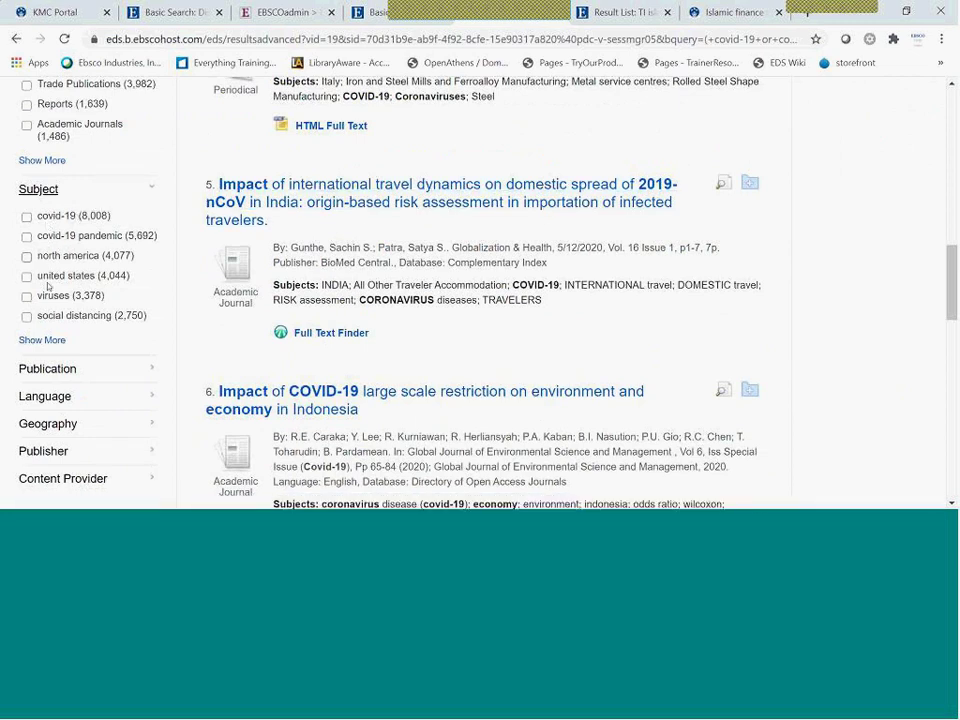
# In the full Subject list, point out covid-19 (8,008 hits) and the covid-19 pandemic subject
pyautogui.click(43, 342)
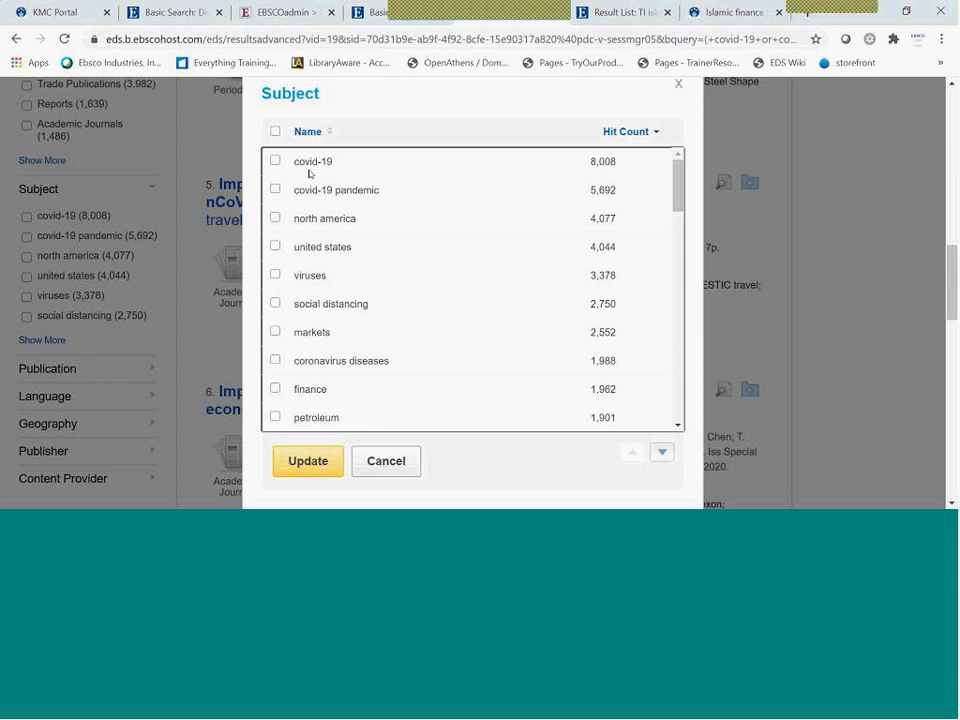
pyautogui.click(613, 162)
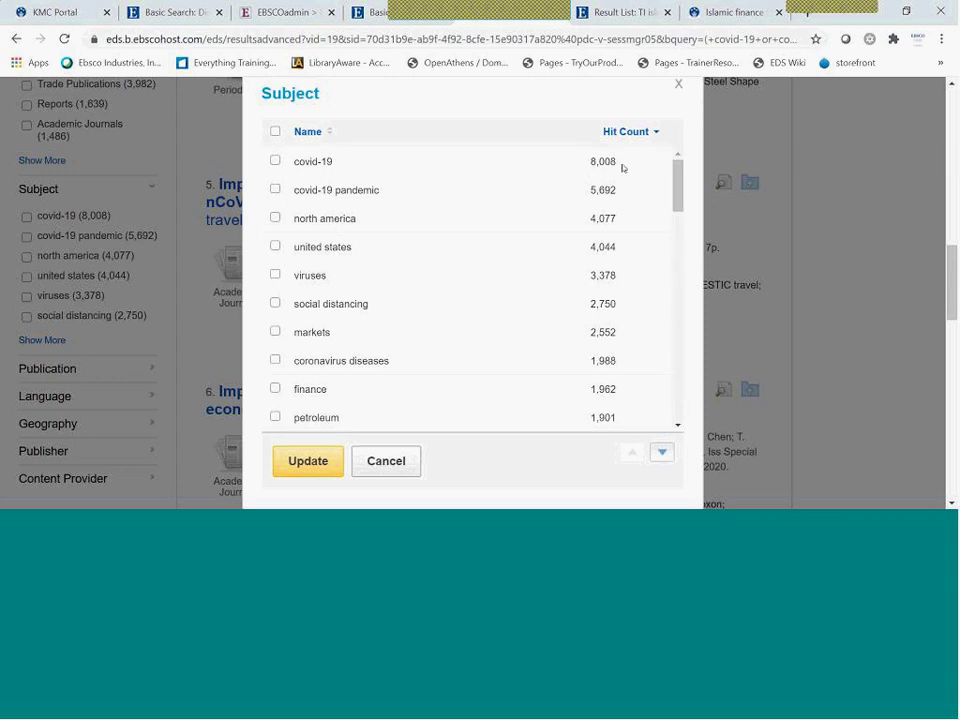
pyautogui.doubleClick(605, 164)
pyautogui.click(632, 167)
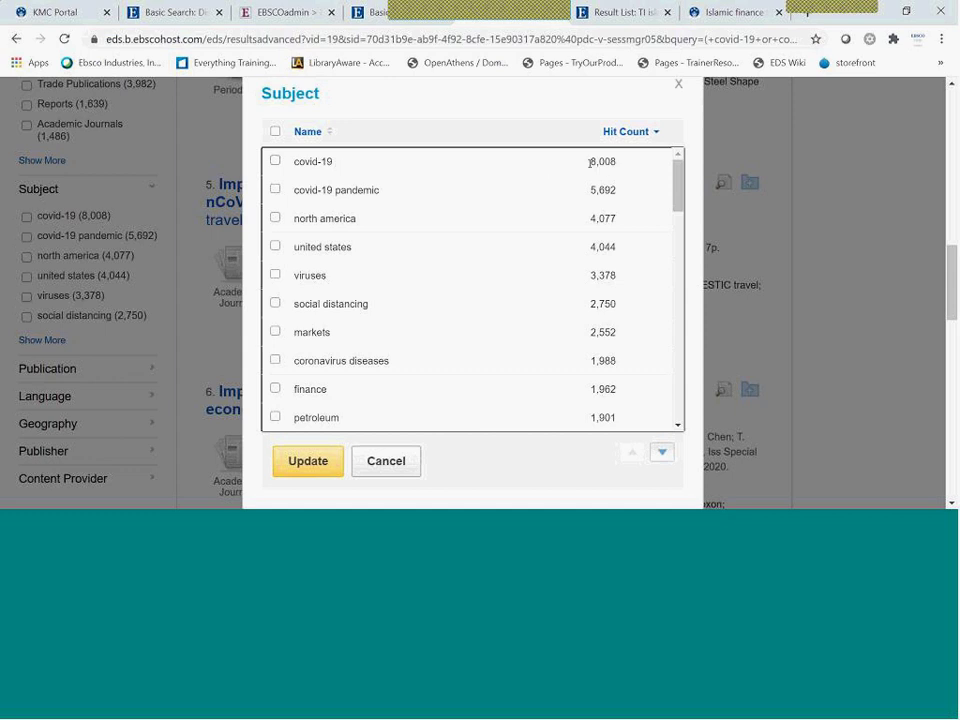
pyautogui.moveTo(591, 167); pyautogui.dragTo(616, 162)
pyautogui.click(322, 193)
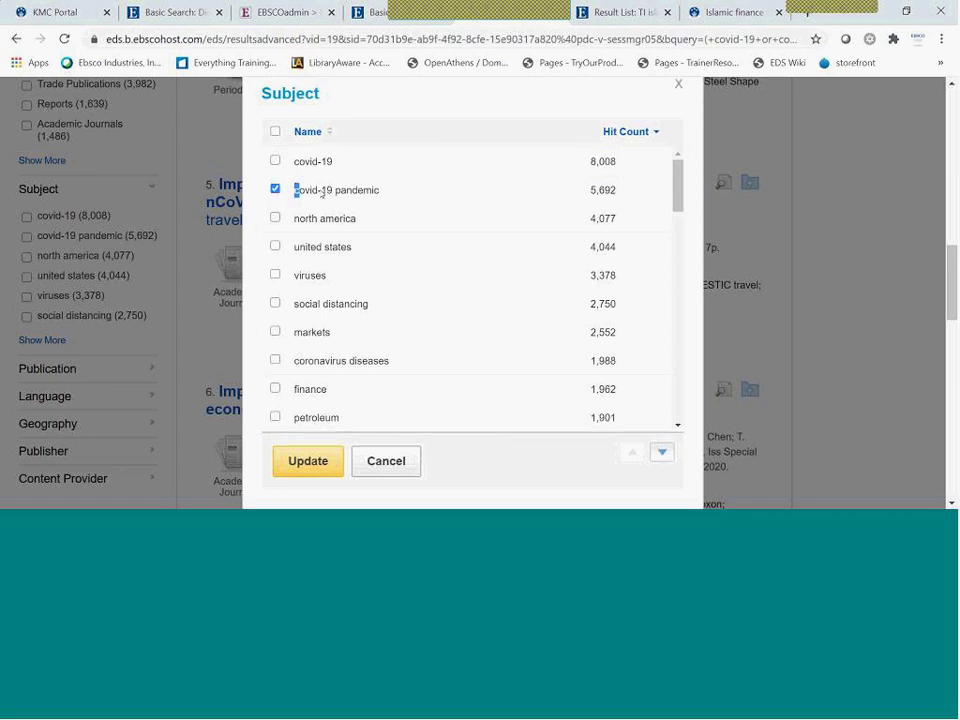
pyautogui.moveTo(322, 193); pyautogui.dragTo(380, 191)
pyautogui.click(275, 189)
pyautogui.click(275, 160)
pyautogui.click(275, 189)
# Select stock exchanges, research and markets, banking industry, financial crises and central banking industry subjects
pyautogui.scroll(-1, 285, 270)
pyautogui.scroll(1, 336, 197)
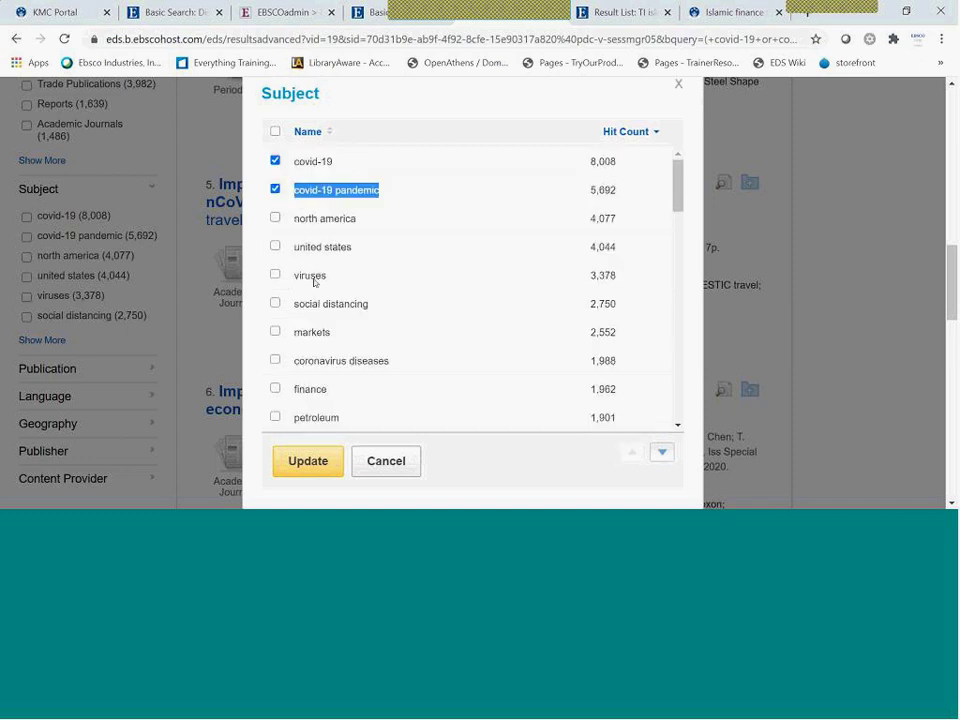
pyautogui.scroll(-1, 314, 283)
pyautogui.scroll(-1, 315, 285)
pyautogui.scroll(1, 300, 285)
pyautogui.scroll(-1, 294, 296)
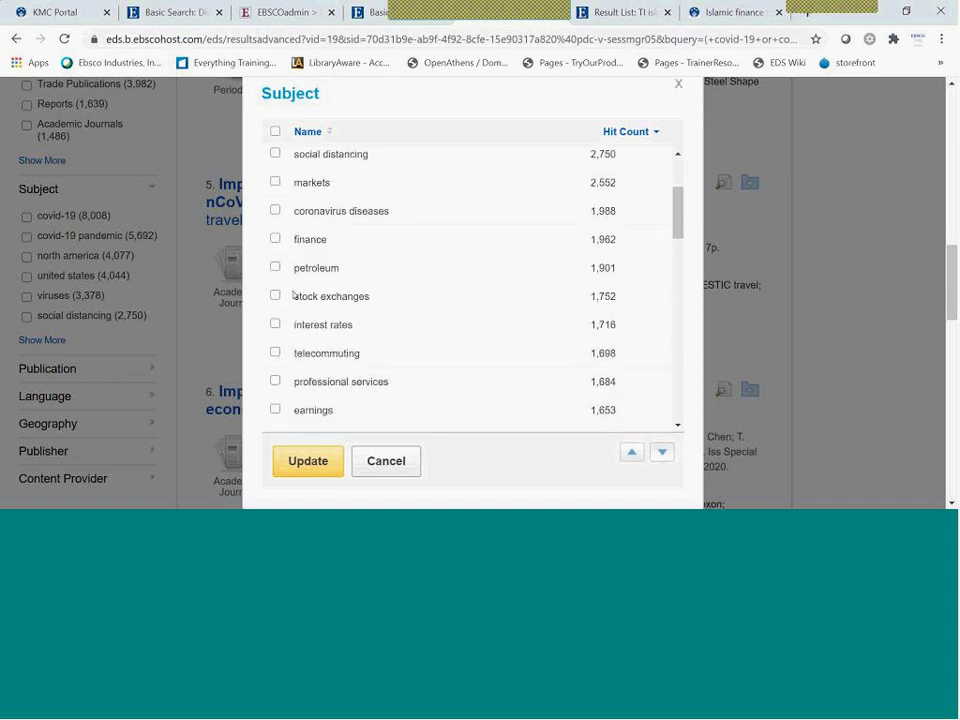
pyautogui.click(275, 295)
pyautogui.scroll(-2, 296, 345)
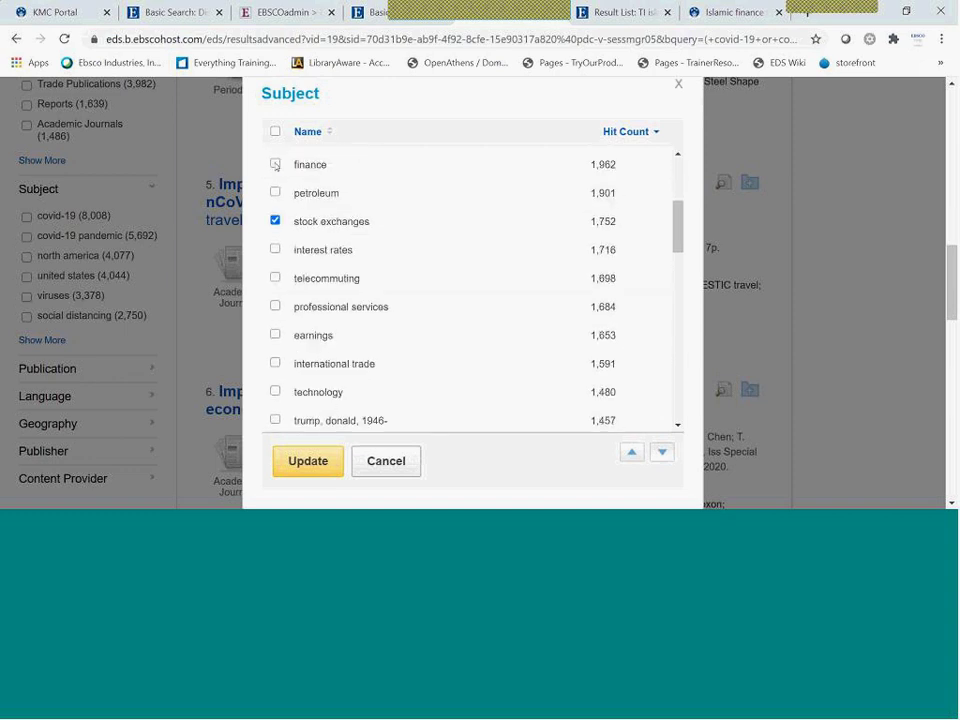
pyautogui.scroll(-2, 300, 260)
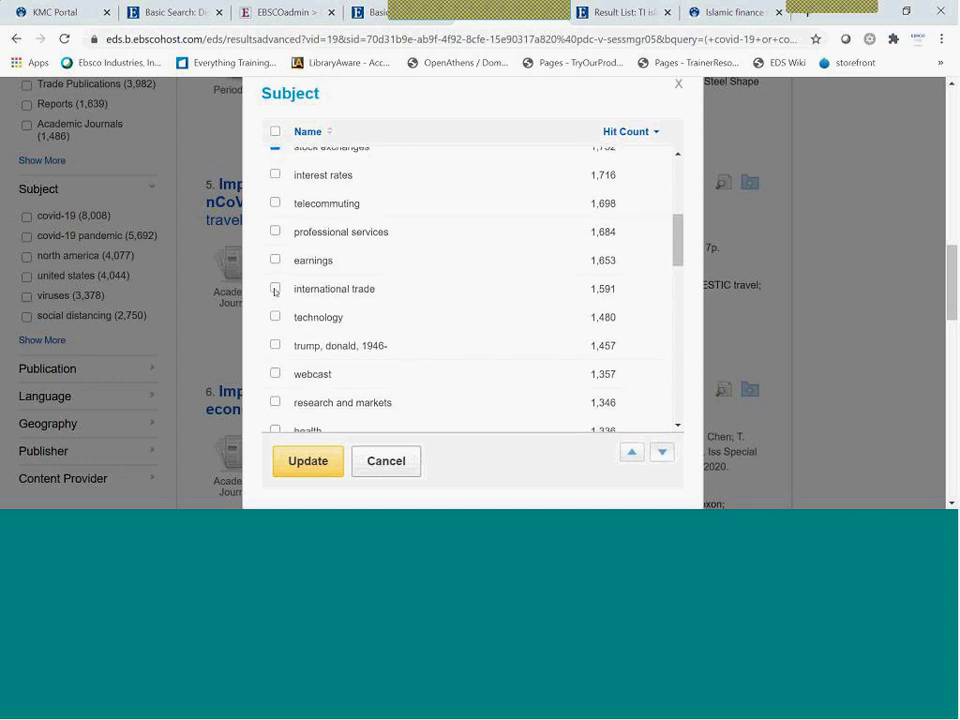
pyautogui.scroll(-3, 313, 343)
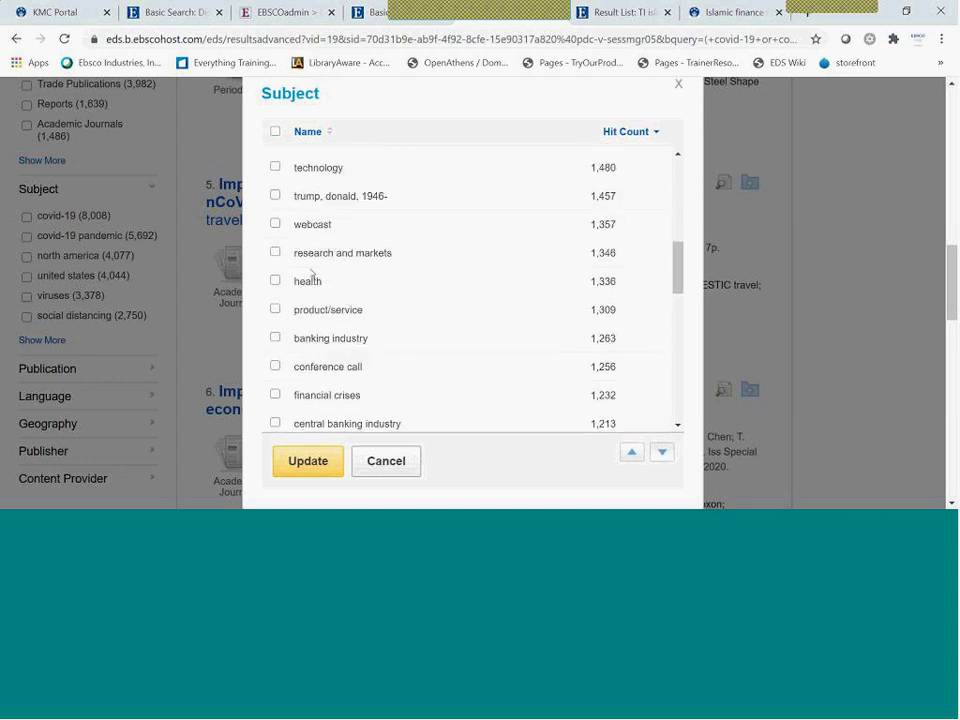
pyautogui.click(275, 252)
pyautogui.scroll(-2, 269, 363)
pyautogui.click(275, 261)
pyautogui.scroll(-2, 272, 300)
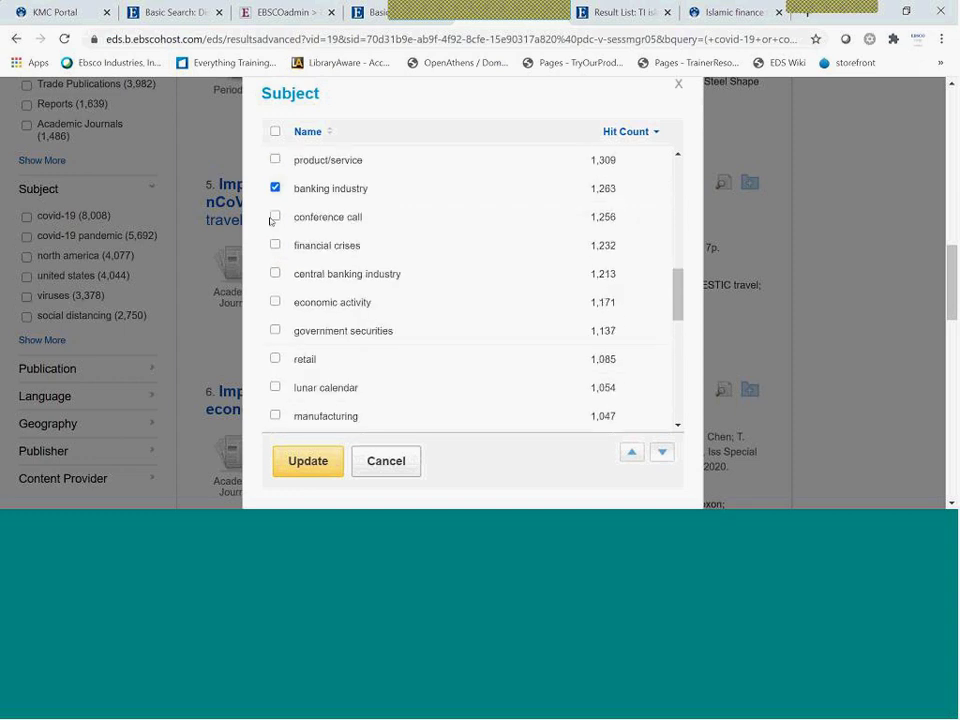
pyautogui.click(275, 245)
pyautogui.click(275, 273)
# Tick economic impact and bond market and apply the subject limits, giving 21,765 results
pyautogui.scroll(-2, 305, 347)
pyautogui.scroll(-7, 305, 347)
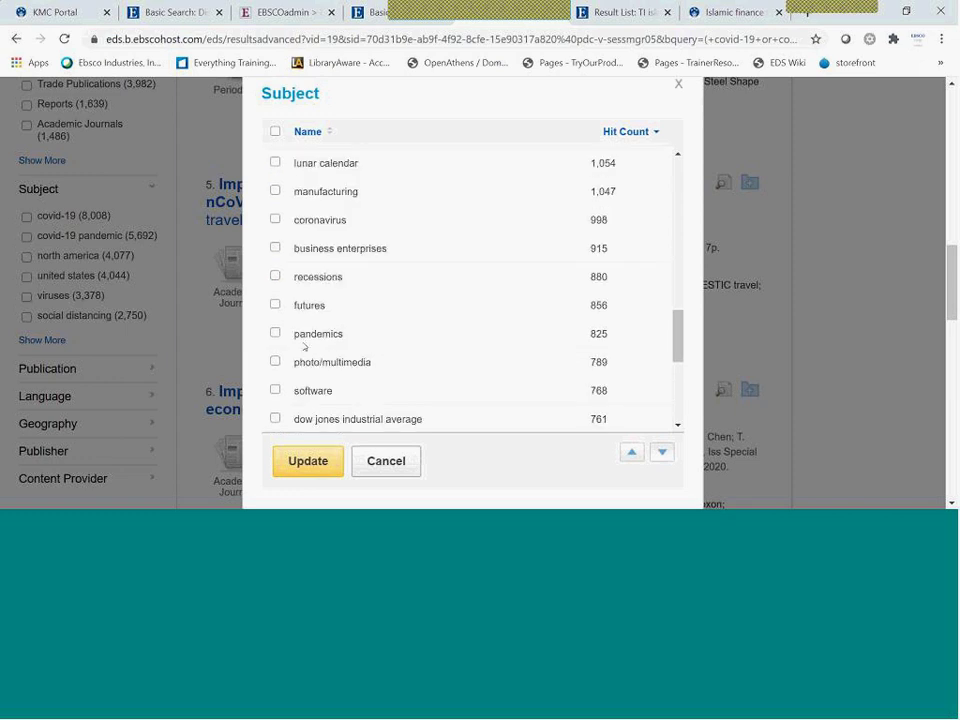
pyautogui.click(275, 297)
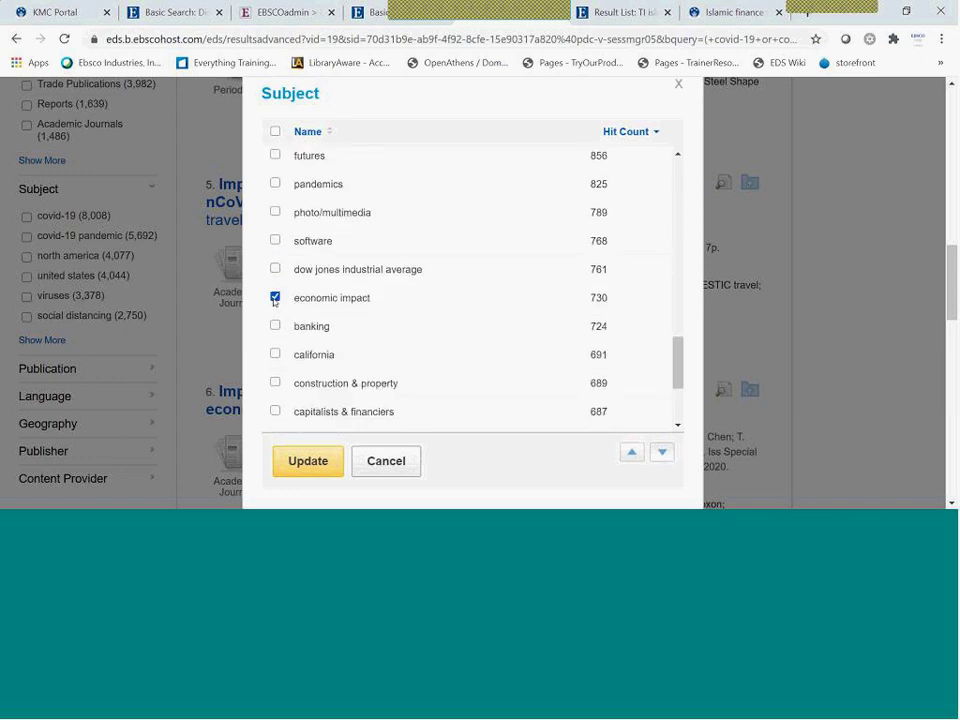
pyautogui.scroll(-1, 324, 333)
pyautogui.scroll(-4, 274, 306)
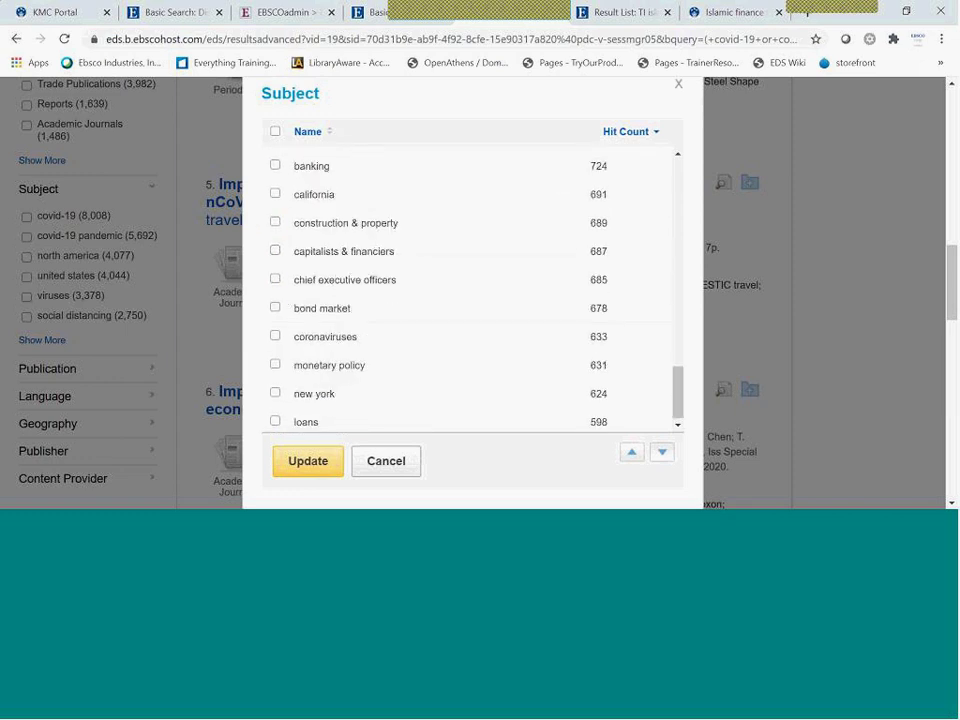
pyautogui.click(276, 303)
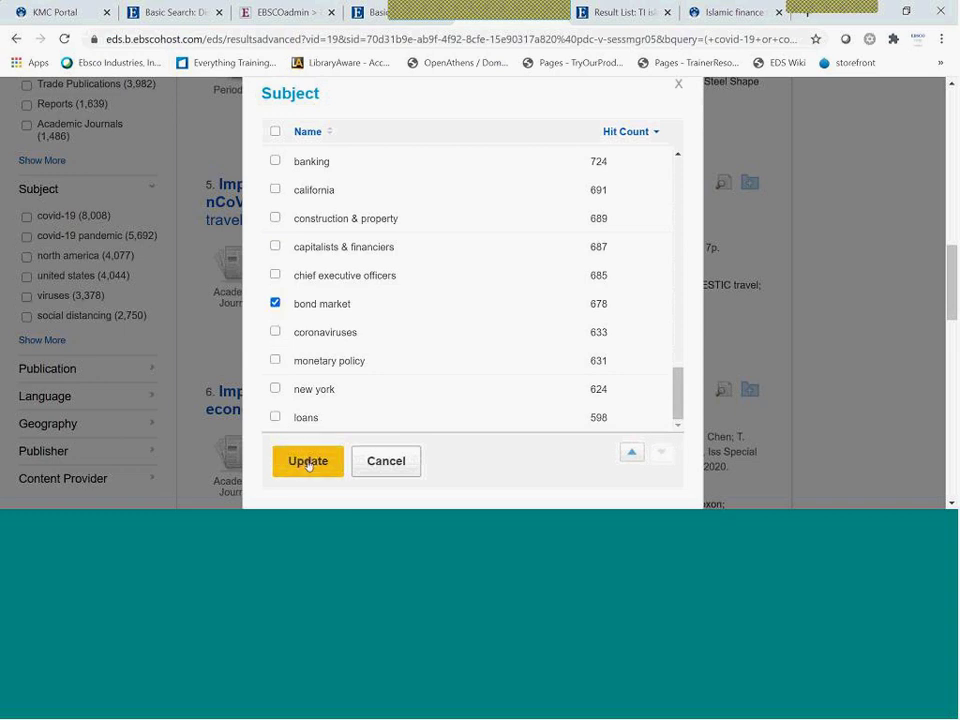
pyautogui.click(306, 461)
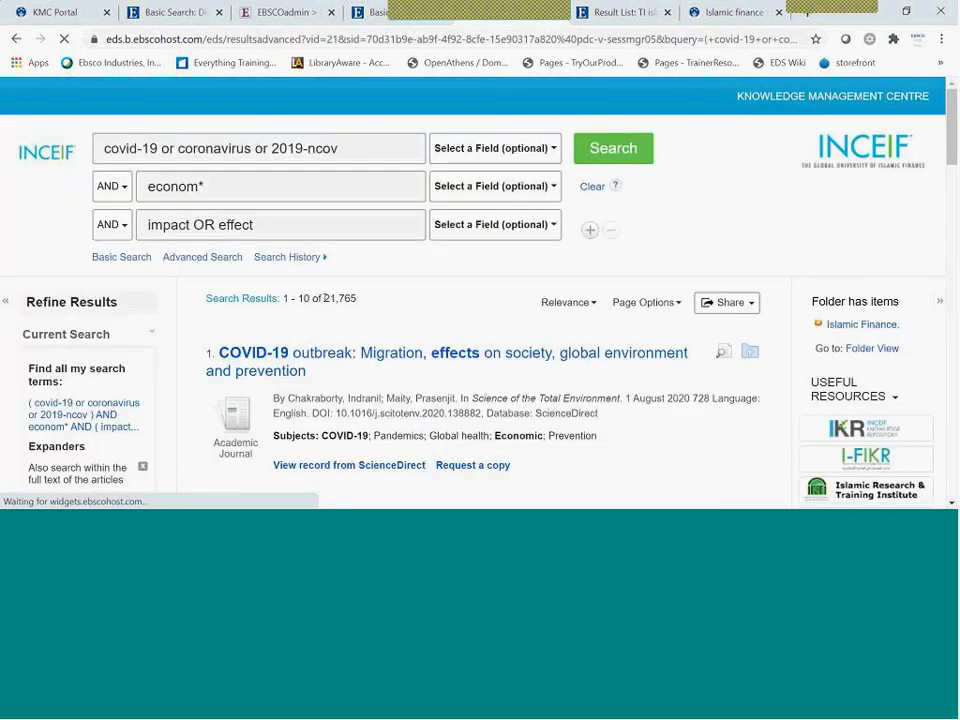
pyautogui.doubleClick(367, 300)
pyautogui.scroll(-2, 367, 300)
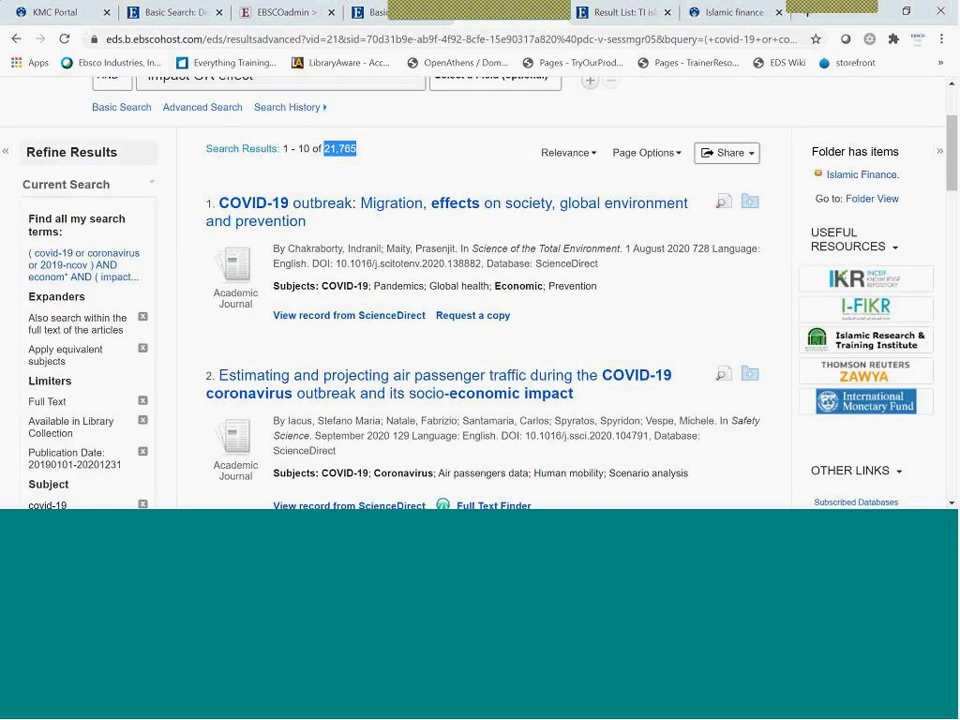
pyautogui.scroll(-1, 378, 328)
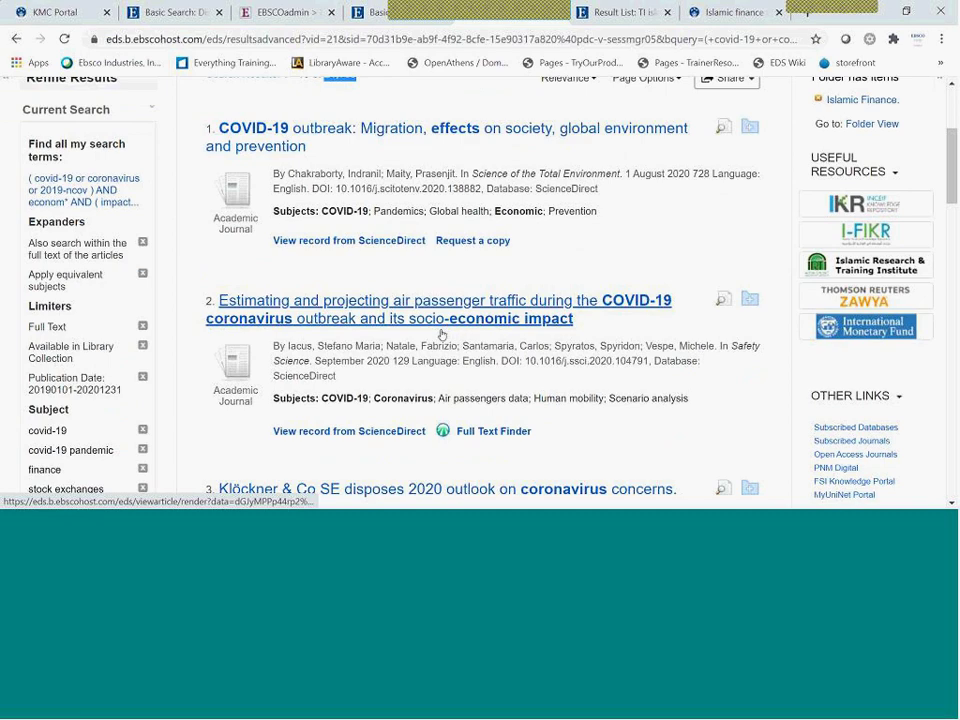
pyautogui.scroll(-1, 448, 330)
pyautogui.scroll(2, 448, 330)
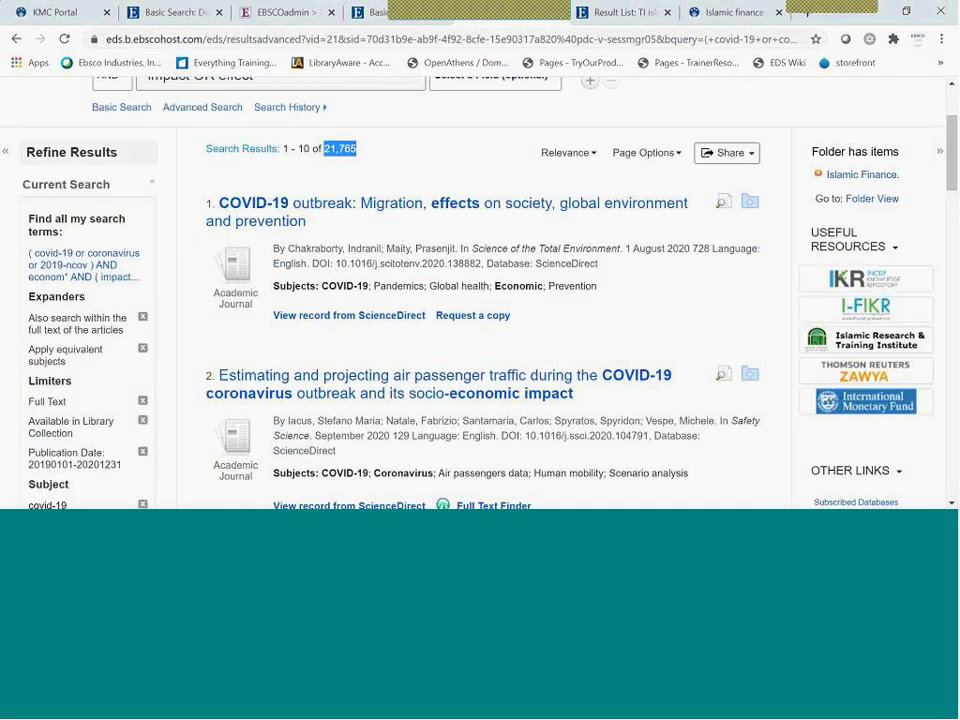
pyautogui.scroll(-6, 405, 318)
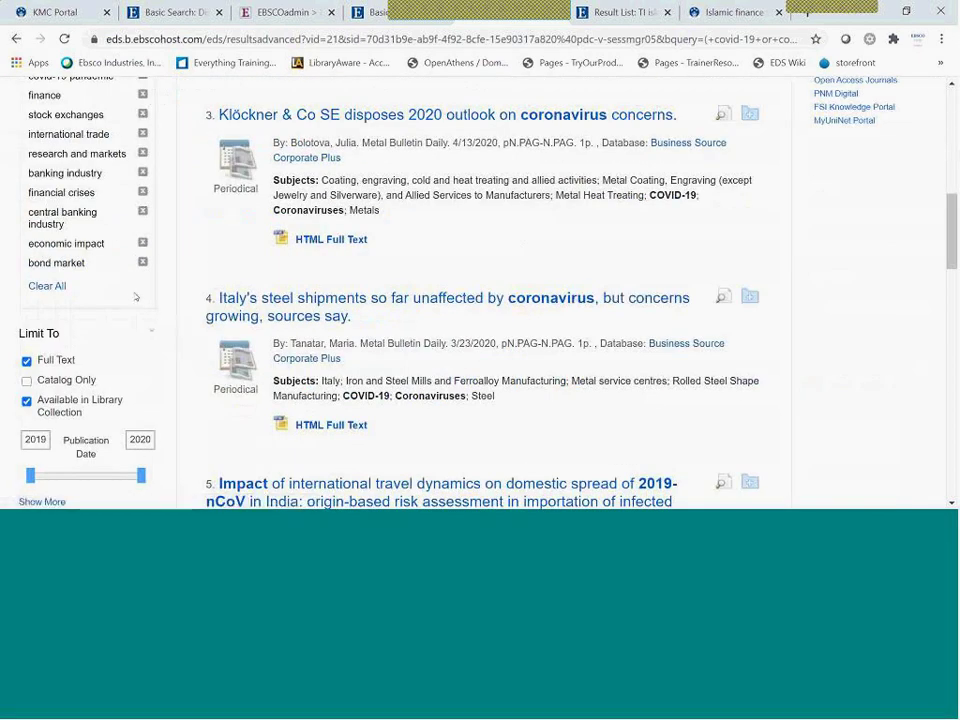
pyautogui.scroll(2, 33, 180)
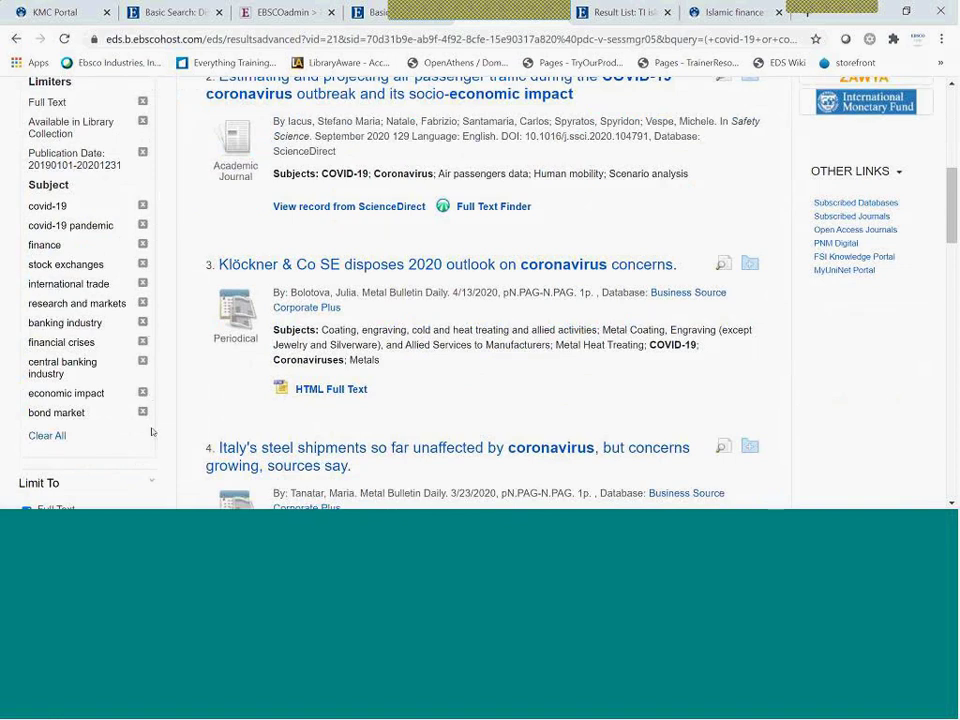
pyautogui.scroll(-2, 150, 435)
# Expand the Publication facet and browse the full list of publications
pyautogui.scroll(-5, 152, 437)
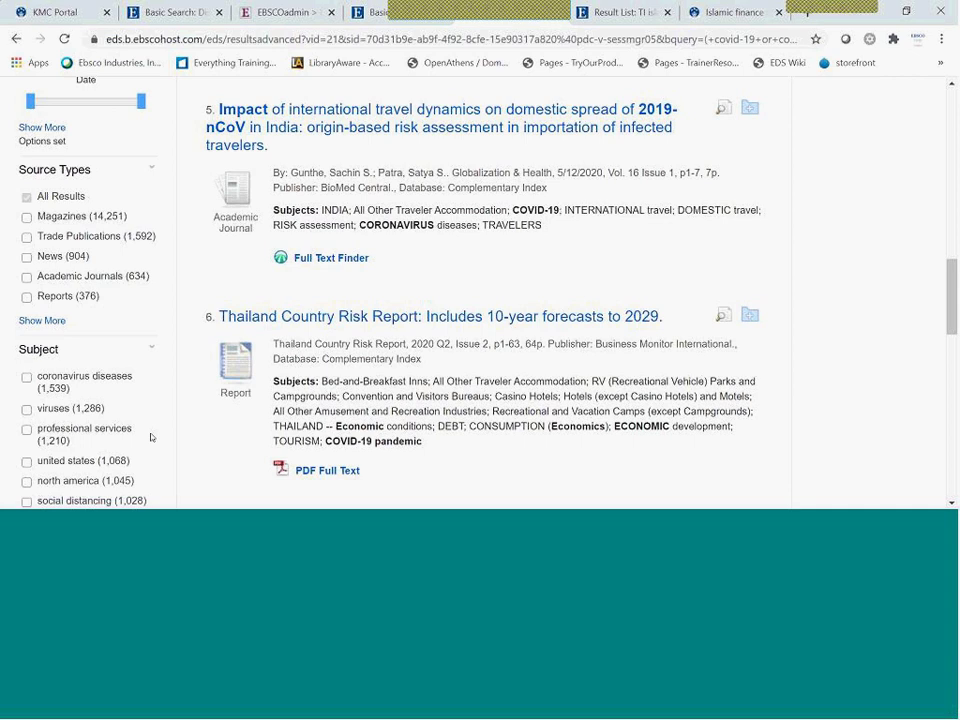
pyautogui.scroll(-2, 151, 437)
pyautogui.click(120, 255)
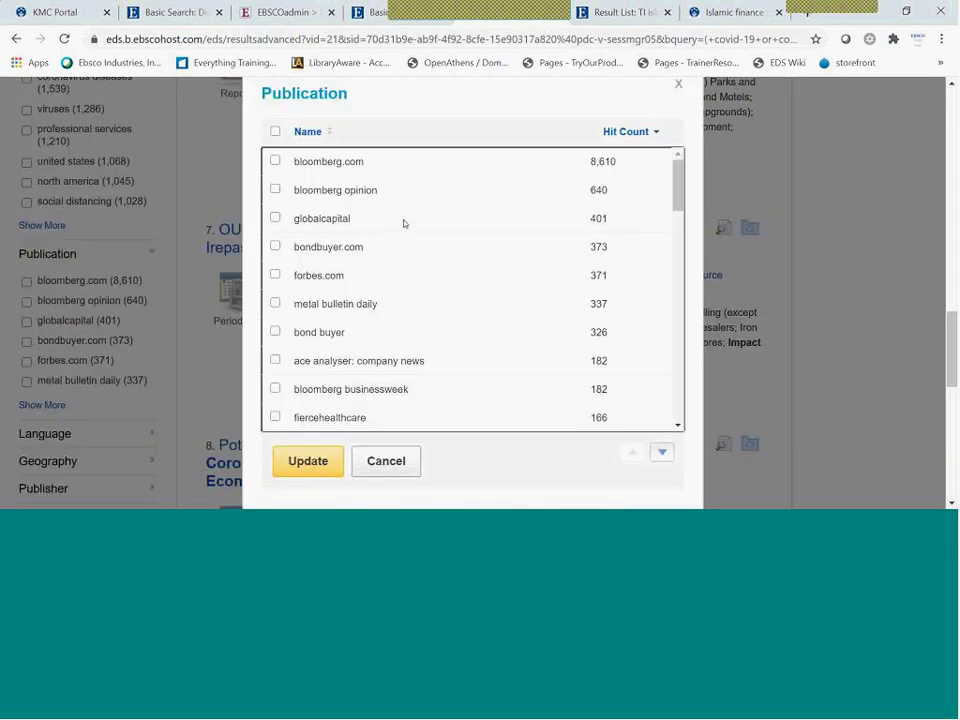
pyautogui.scroll(-3, 404, 223)
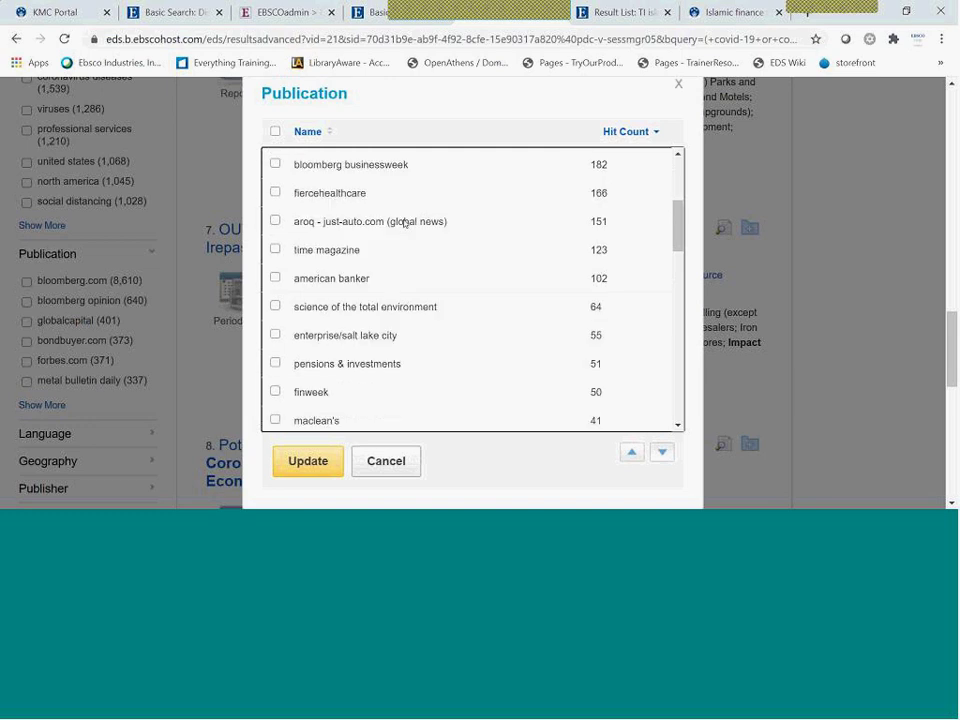
pyautogui.scroll(-1, 404, 223)
pyautogui.scroll(-2, 404, 223)
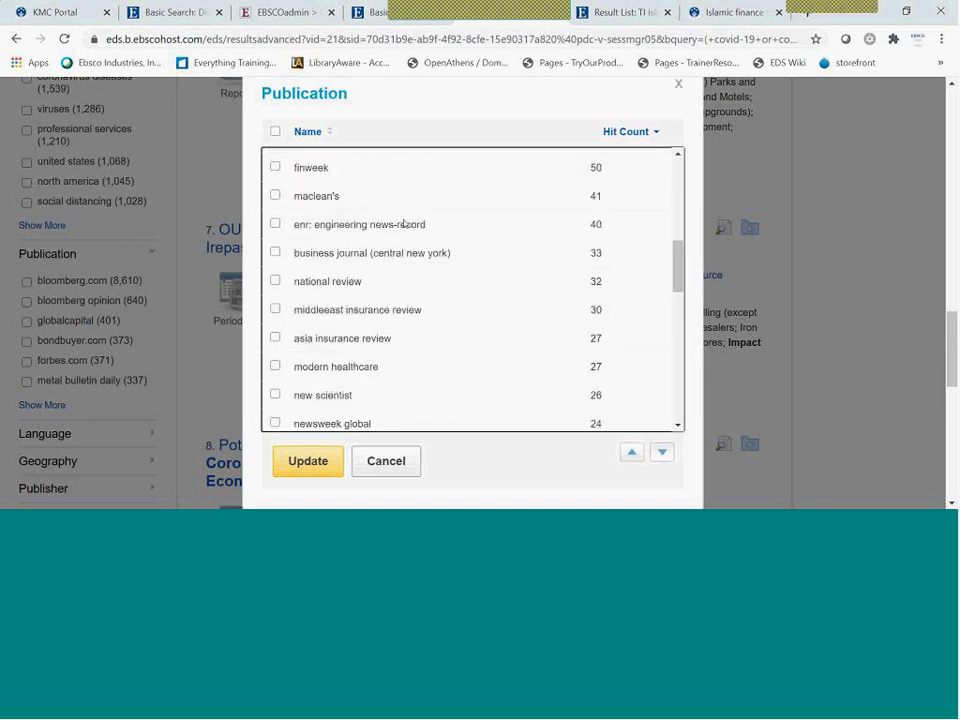
pyautogui.scroll(-2, 404, 223)
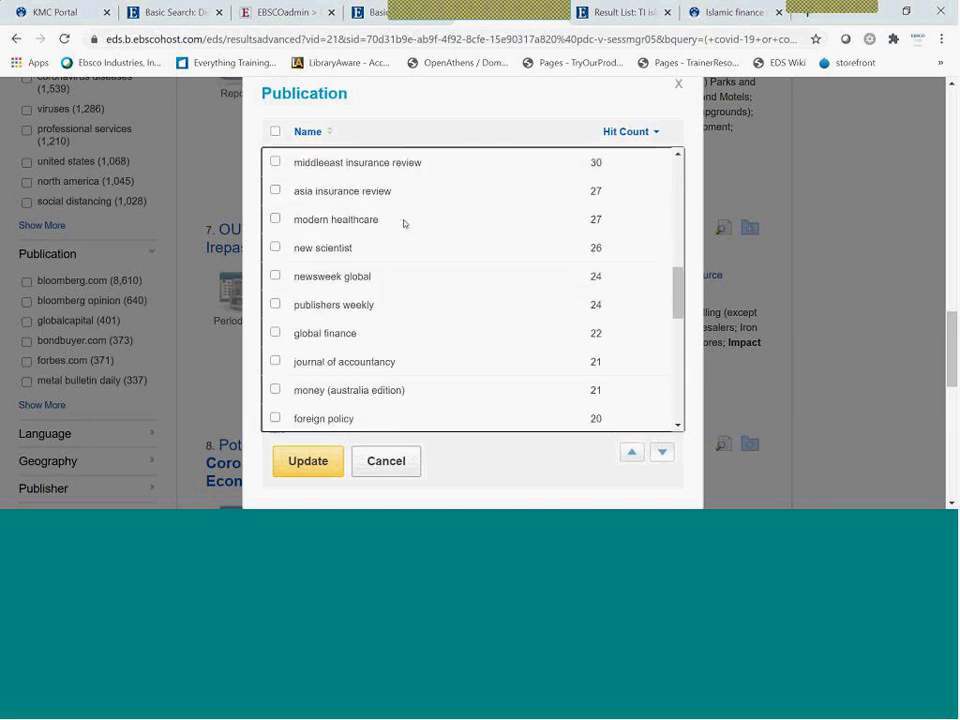
# Tick then untick New Scientist and Foreign Policy, and cancel without adding a publication limit
pyautogui.click(275, 244)
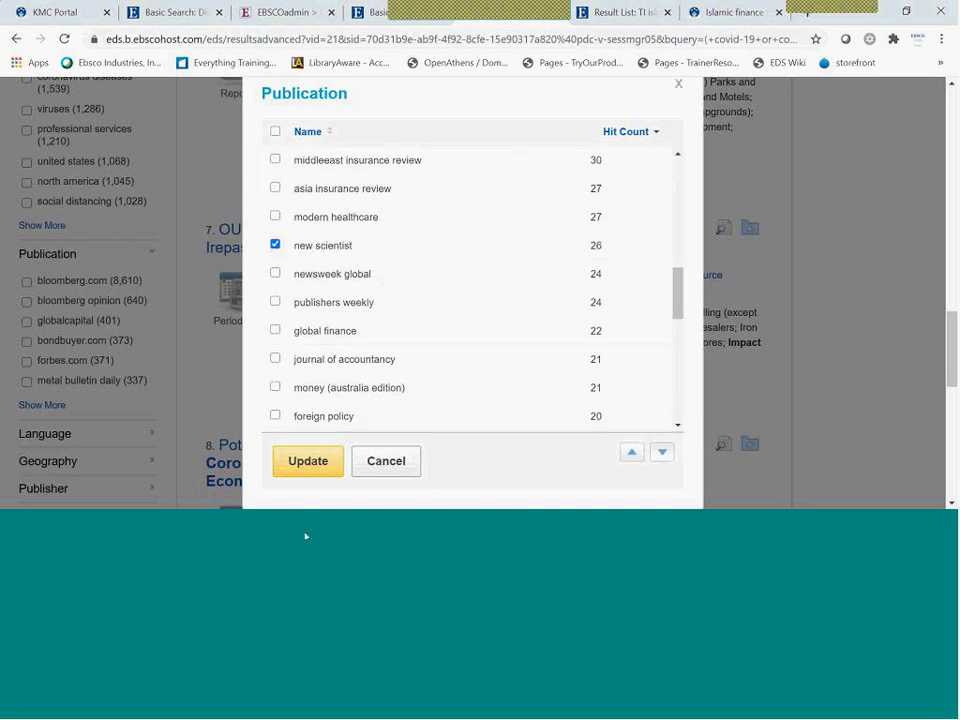
pyautogui.click(275, 244)
pyautogui.click(288, 412)
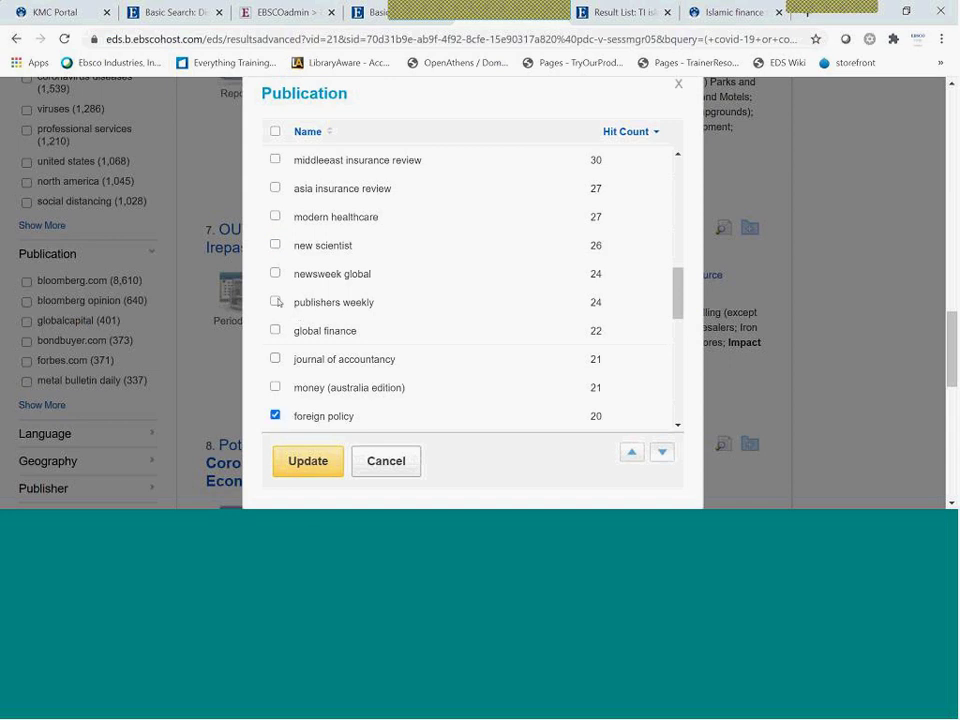
pyautogui.click(275, 414)
pyautogui.scroll(-6, 345, 383)
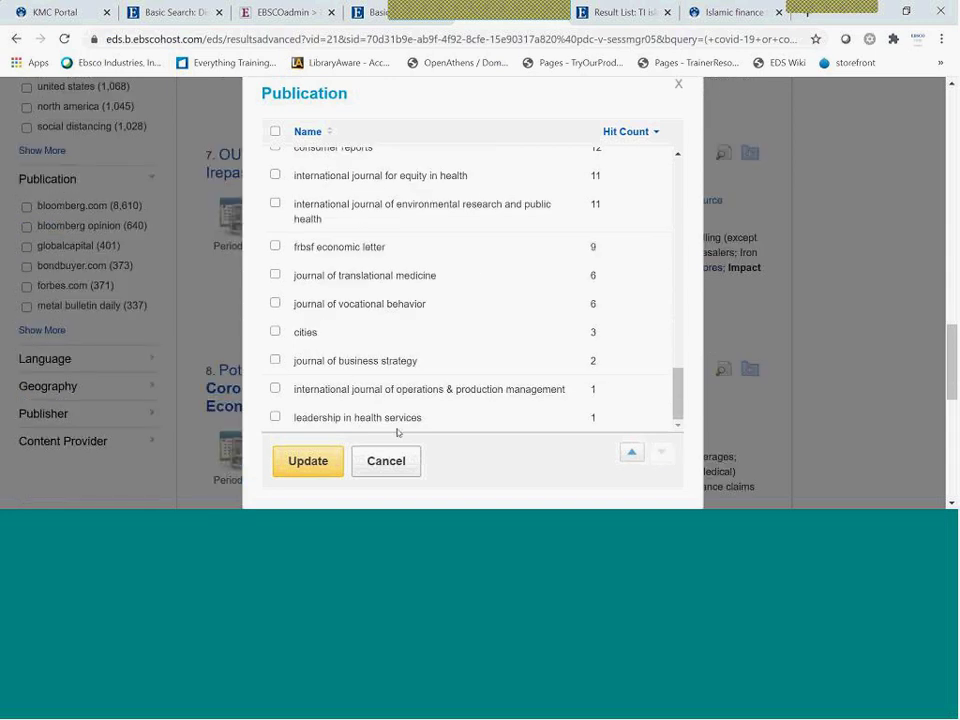
pyautogui.click(386, 461)
pyautogui.click(100, 362)
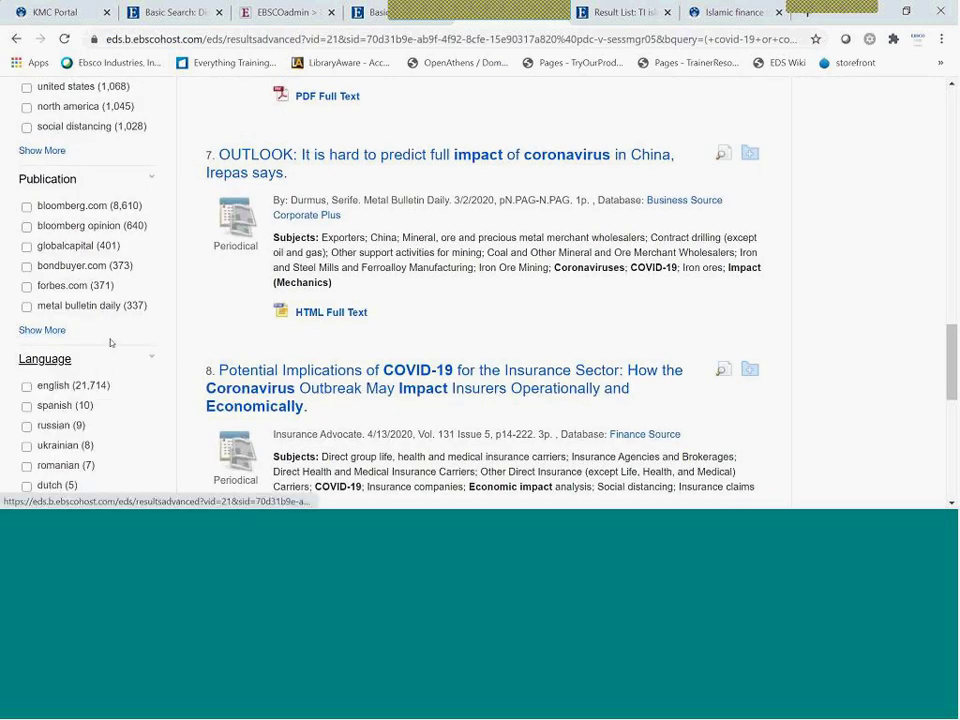
# View the full Language and Geography lists, cancelling each without changes
pyautogui.scroll(-3, 111, 340)
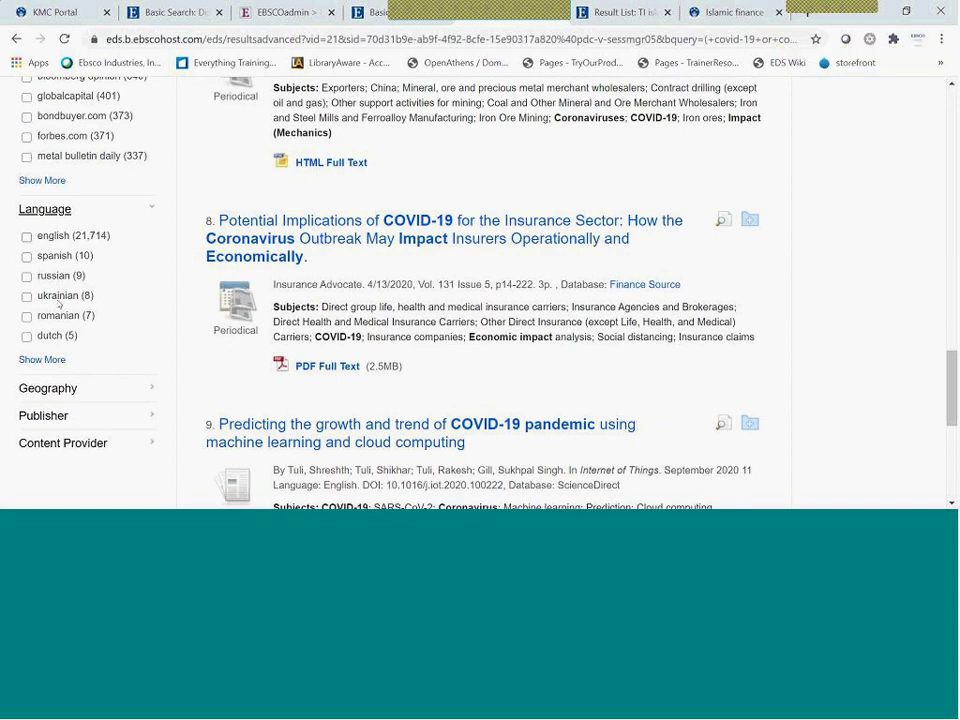
pyautogui.click(41, 360)
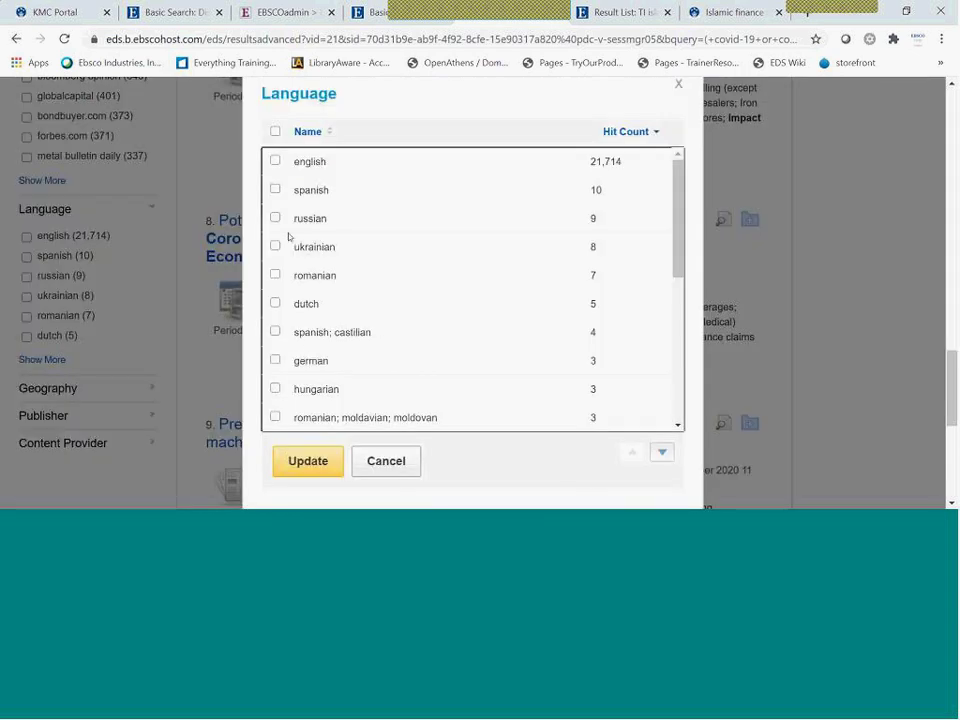
pyautogui.click(386, 461)
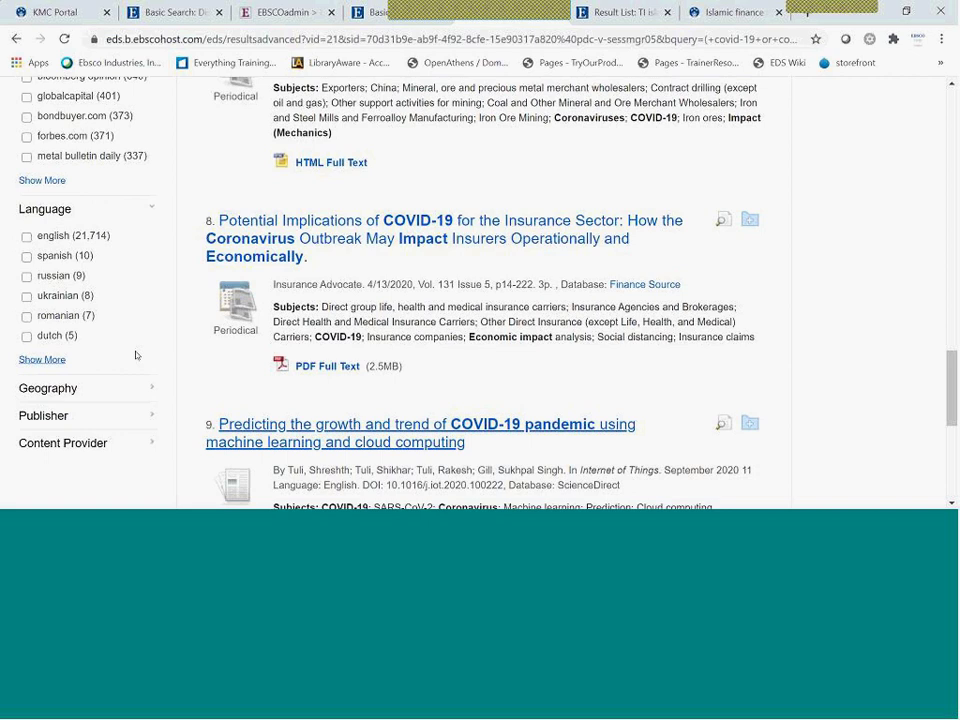
pyautogui.scroll(-1, 136, 355)
pyautogui.click(100, 316)
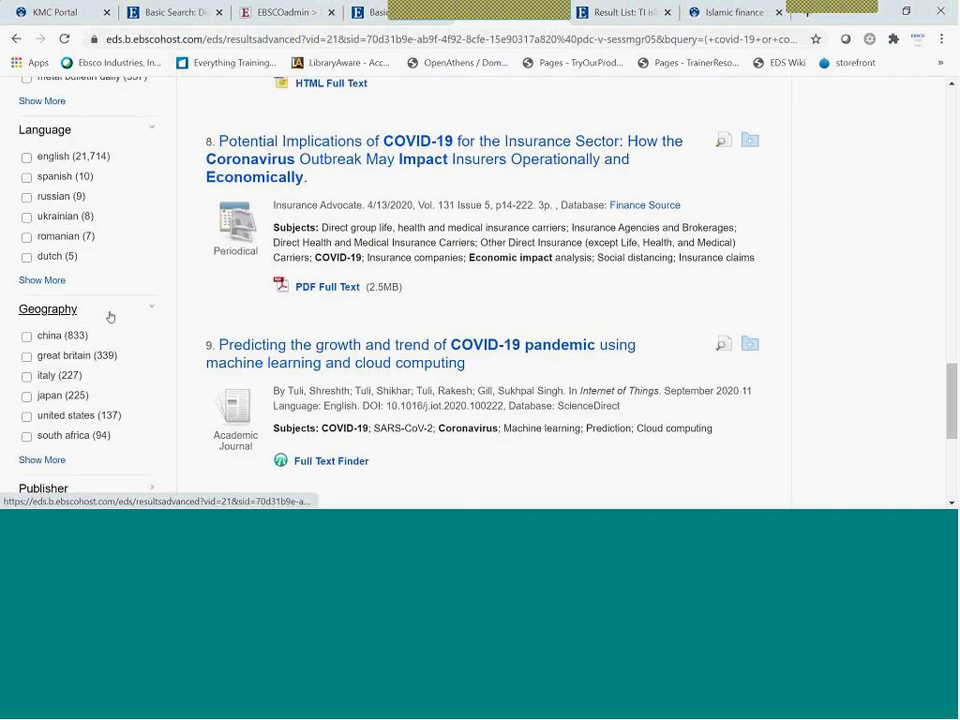
pyautogui.scroll(-2, 110, 317)
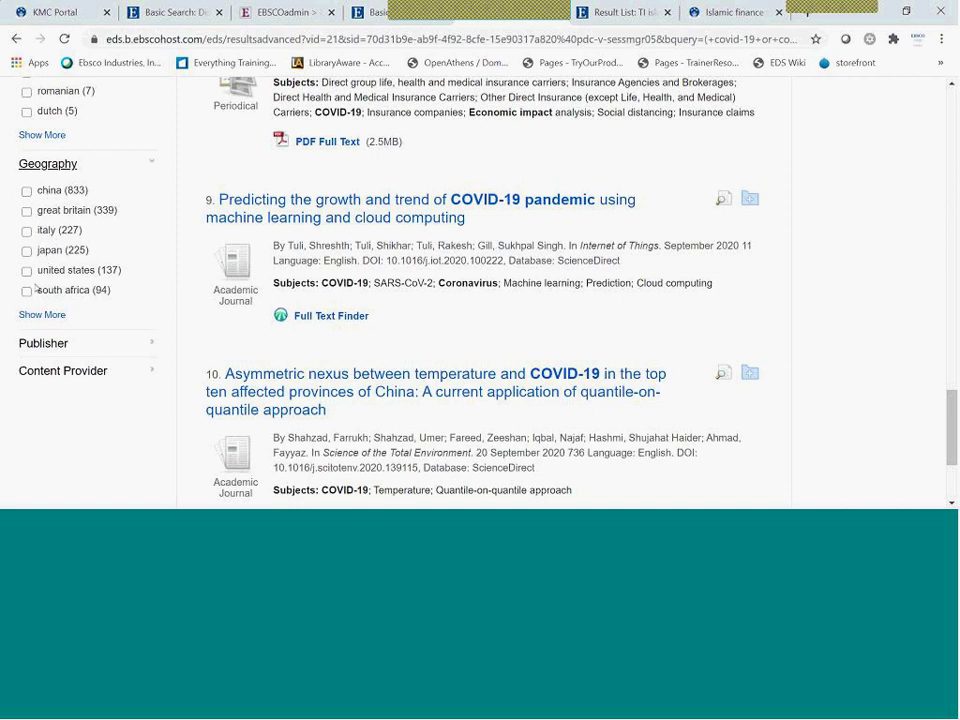
pyautogui.click(43, 316)
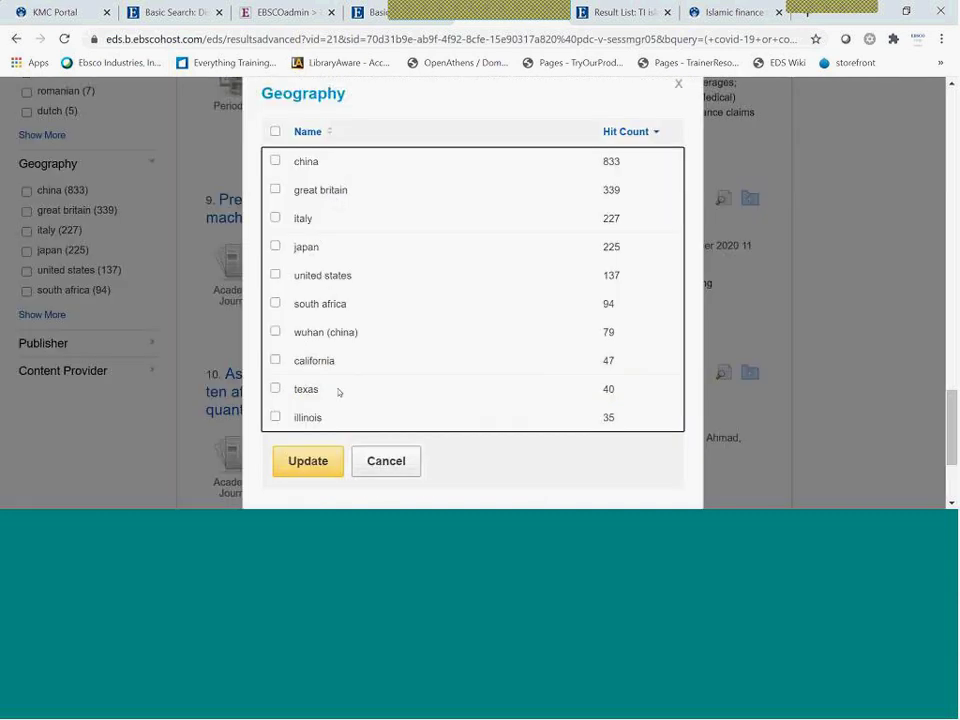
pyautogui.click(374, 463)
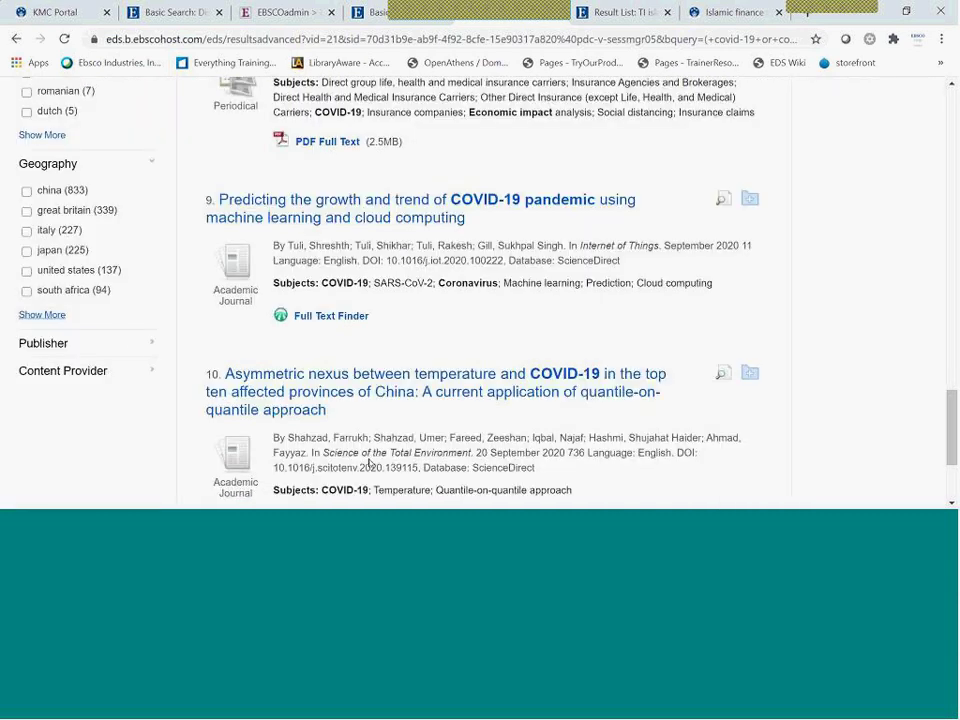
# Expand the Publisher and Content Provider facets, showing bloomberg, l.p. and Business Source Corporate Plus
pyautogui.click(124, 347)
pyautogui.scroll(-3, 126, 346)
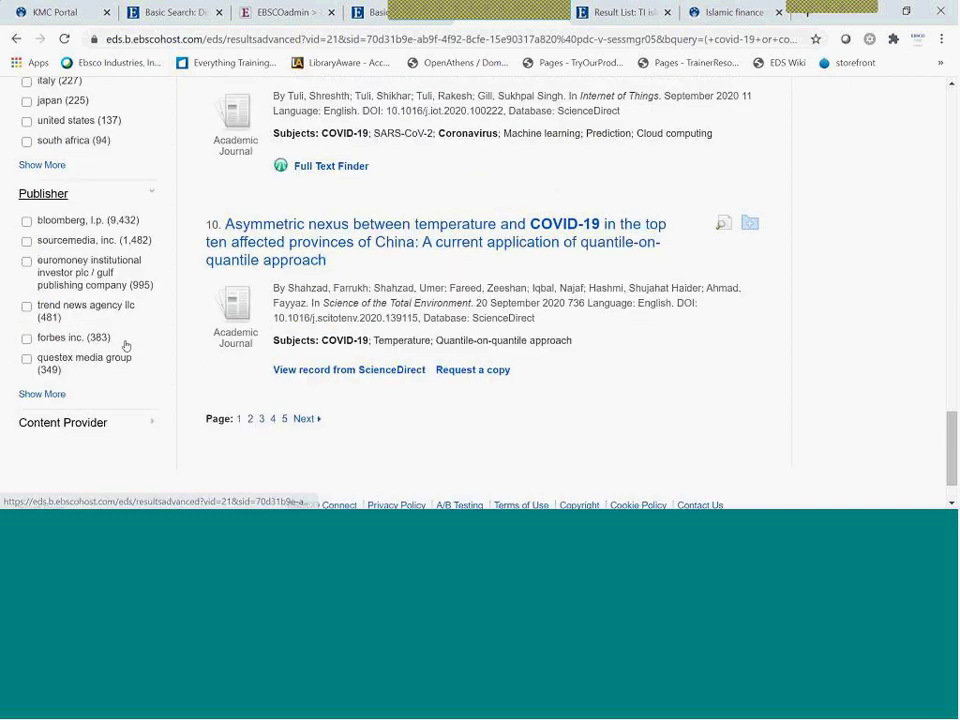
pyautogui.scroll(-2, 124, 343)
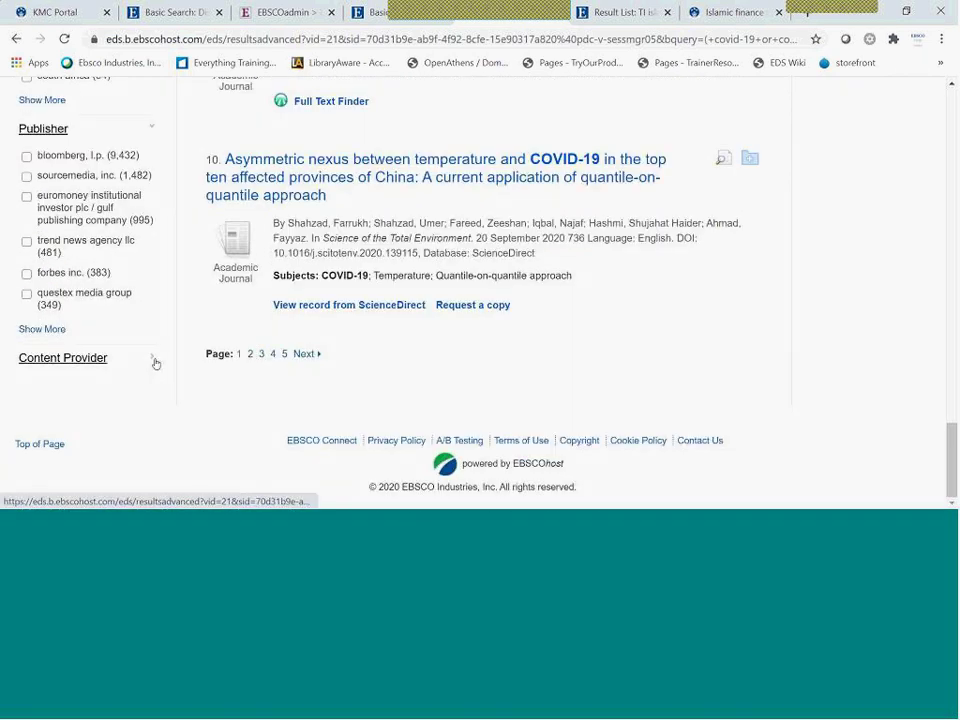
pyautogui.click(151, 363)
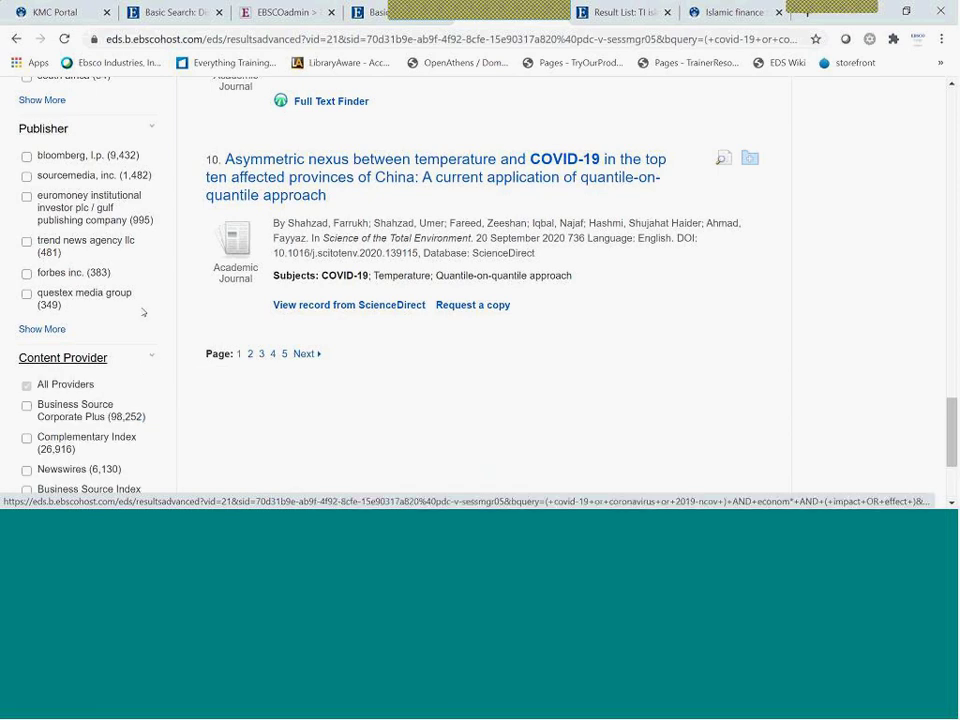
pyautogui.scroll(-3, 143, 313)
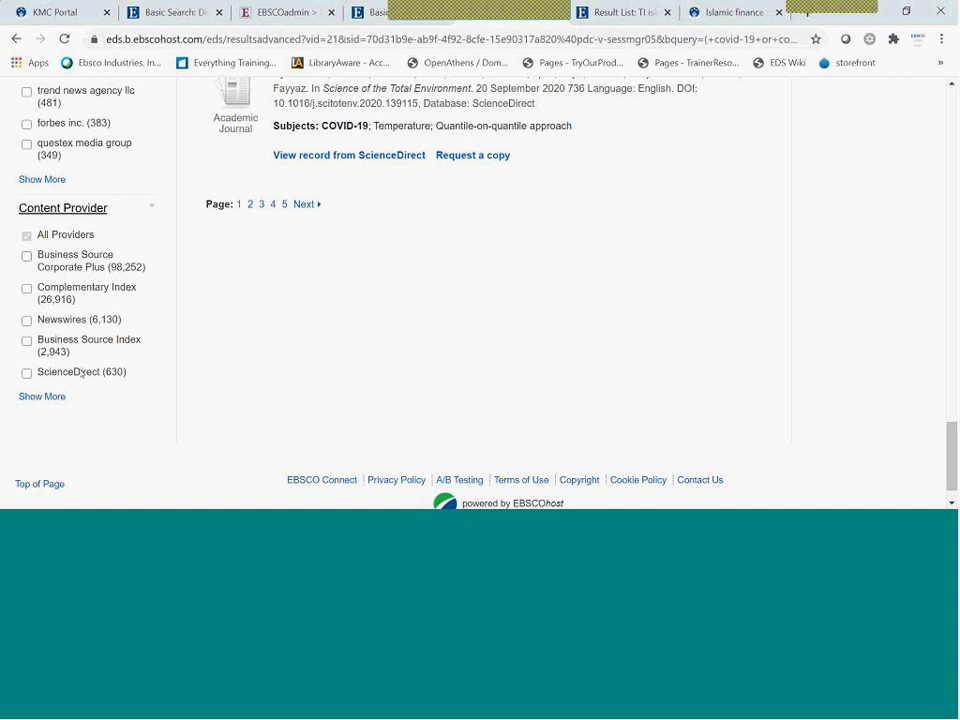
# Tick Business Source Corporate Plus (98,252) in the full Content Provider list and apply it
pyautogui.click(48, 397)
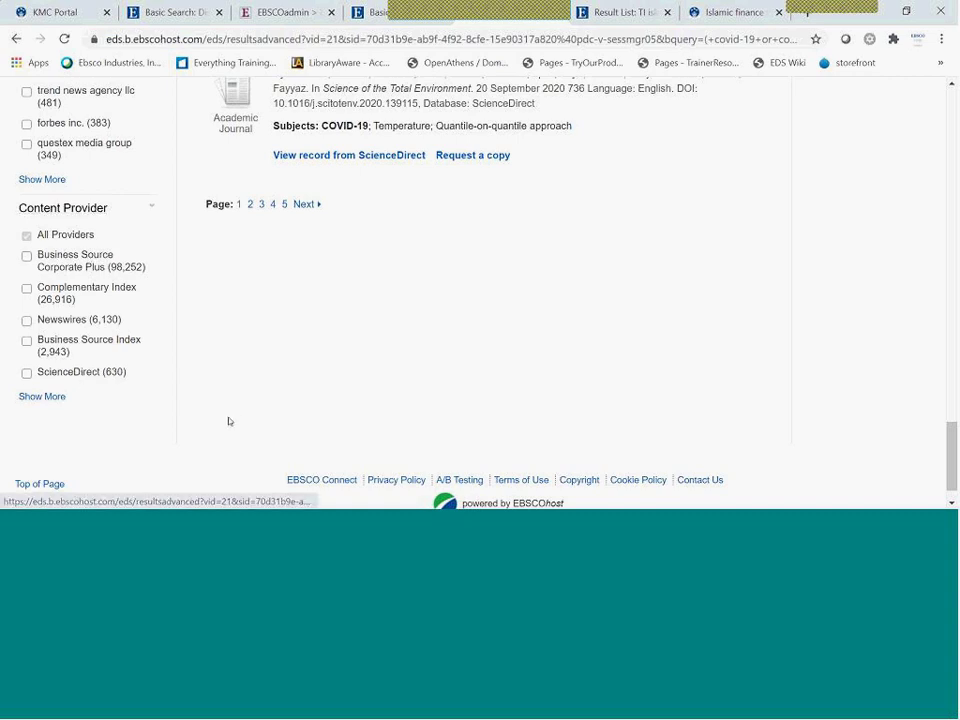
pyautogui.scroll(-2, 375, 296)
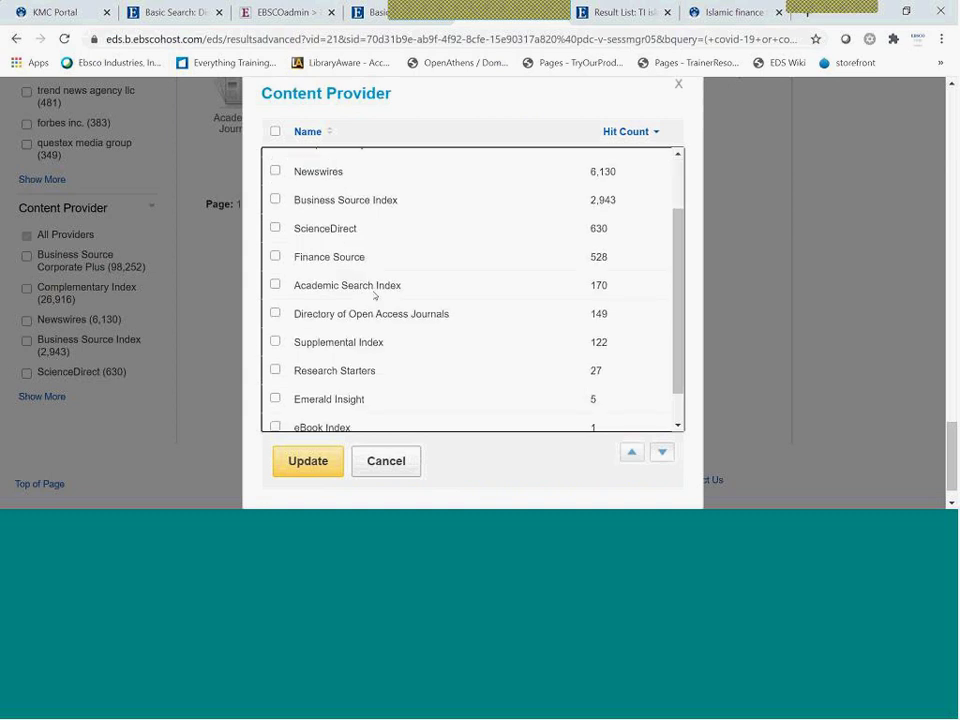
pyautogui.scroll(-2, 375, 296)
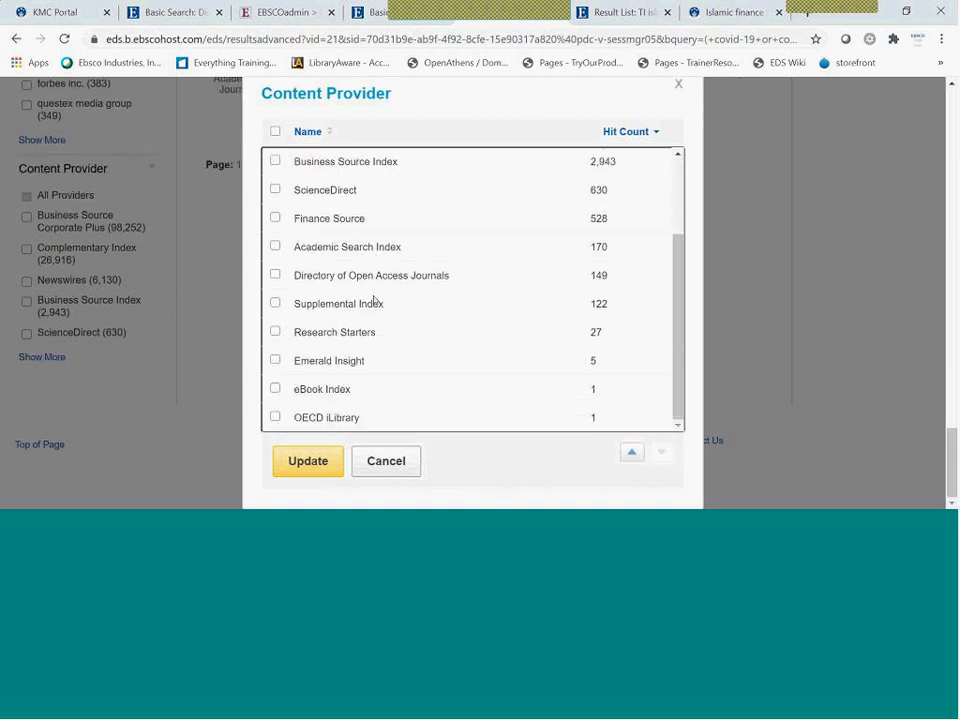
pyautogui.scroll(3, 374, 300)
pyautogui.scroll(-3, 373, 311)
pyautogui.moveTo(296, 333); pyautogui.dragTo(395, 332)
pyautogui.hotkey('ctrl', 'c')
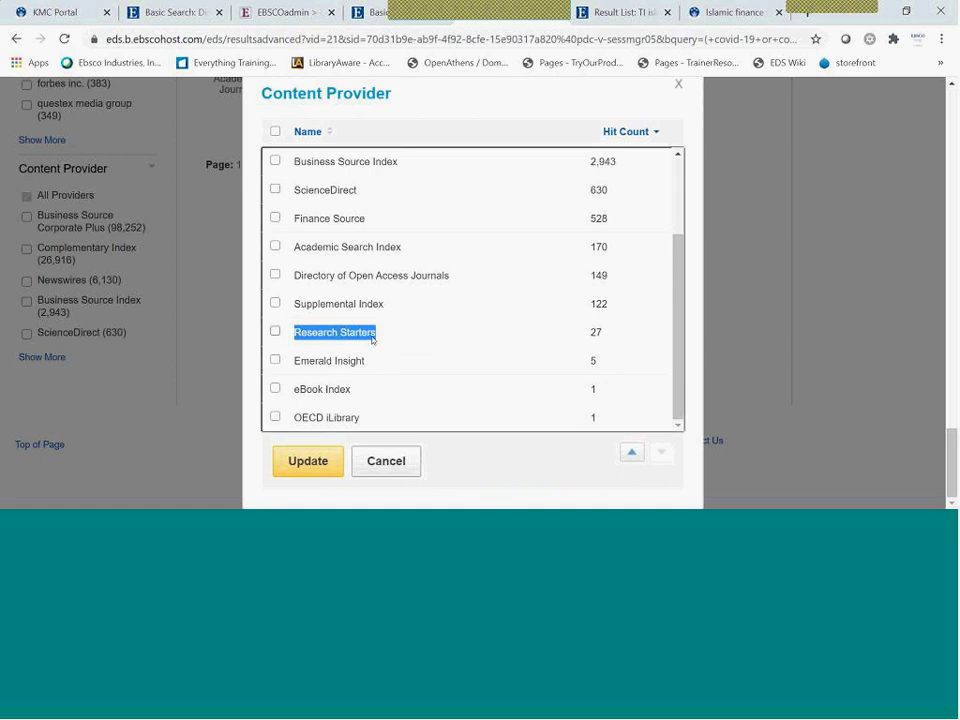
pyautogui.scroll(5, 372, 340)
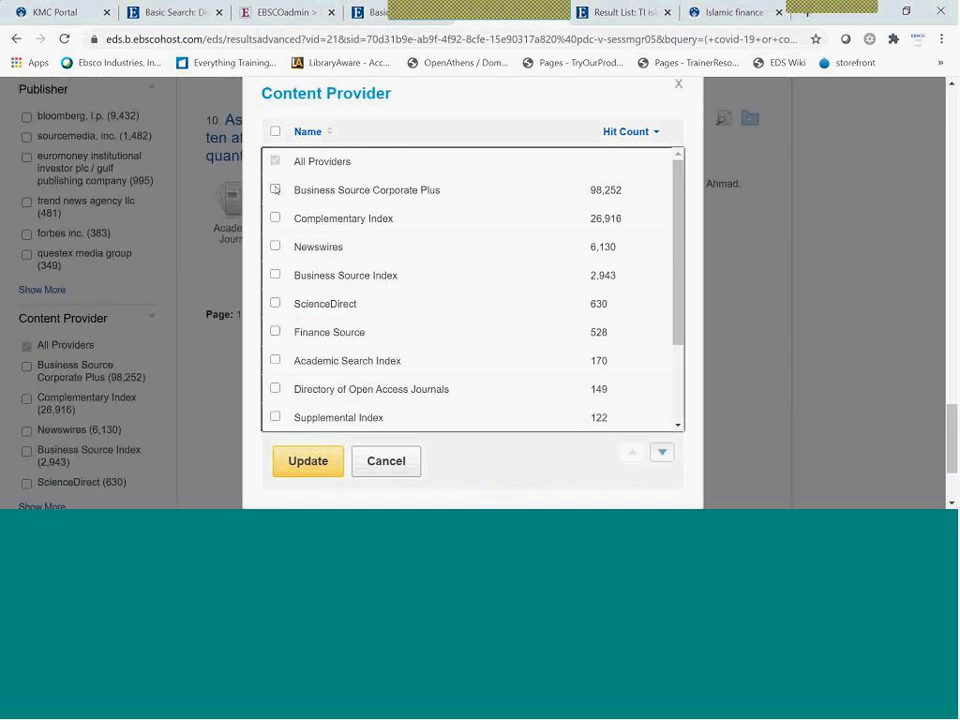
pyautogui.click(377, 190)
pyautogui.click(317, 472)
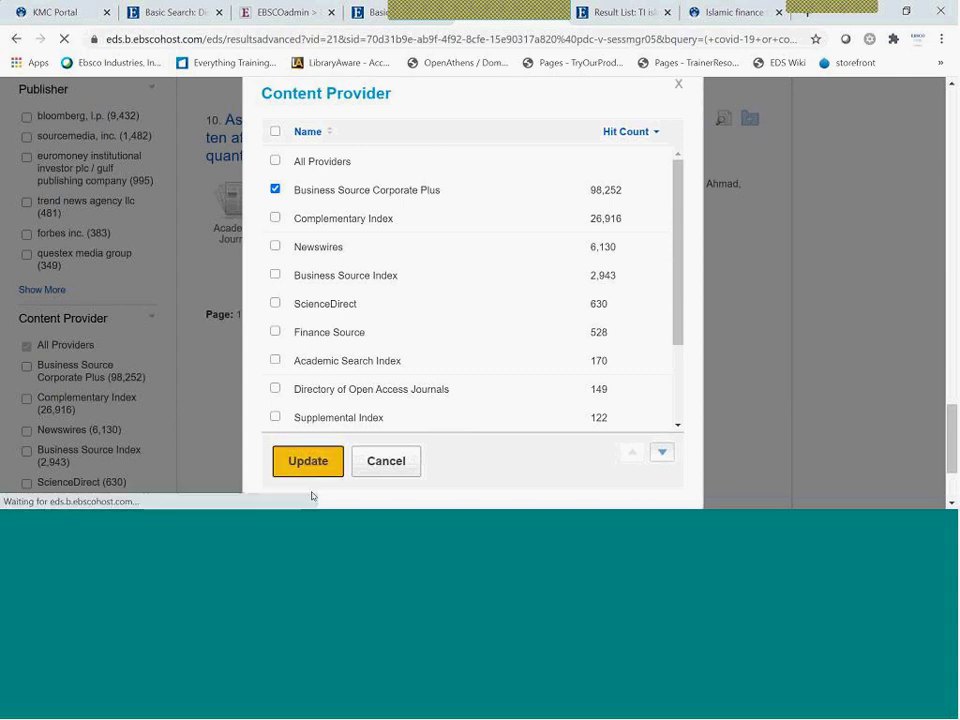
pyautogui.click(298, 461)
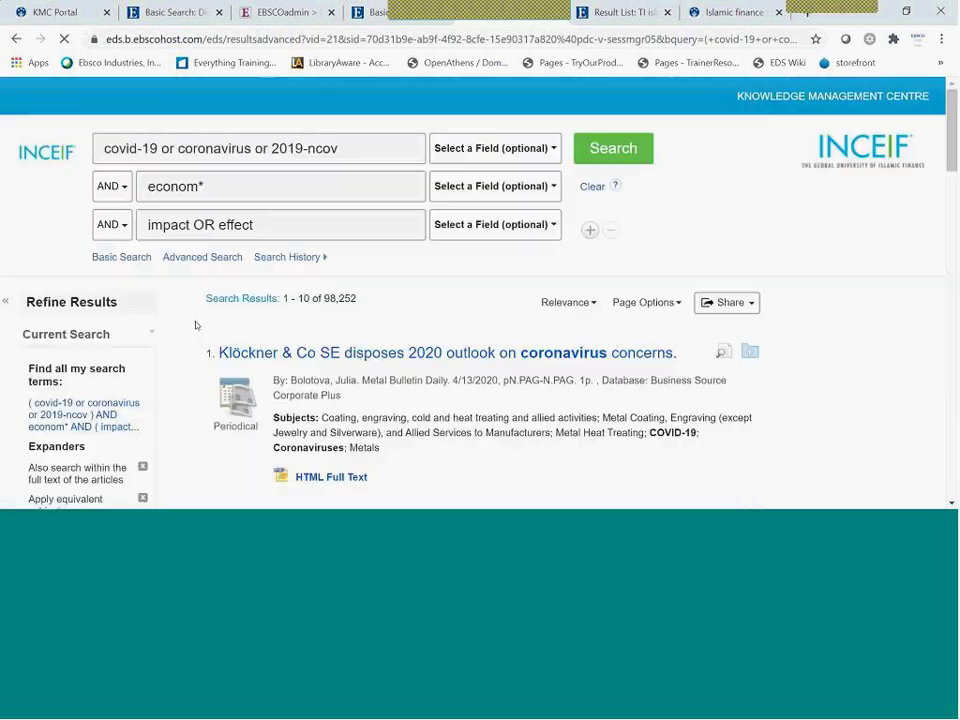
pyautogui.scroll(-1, 669, 312)
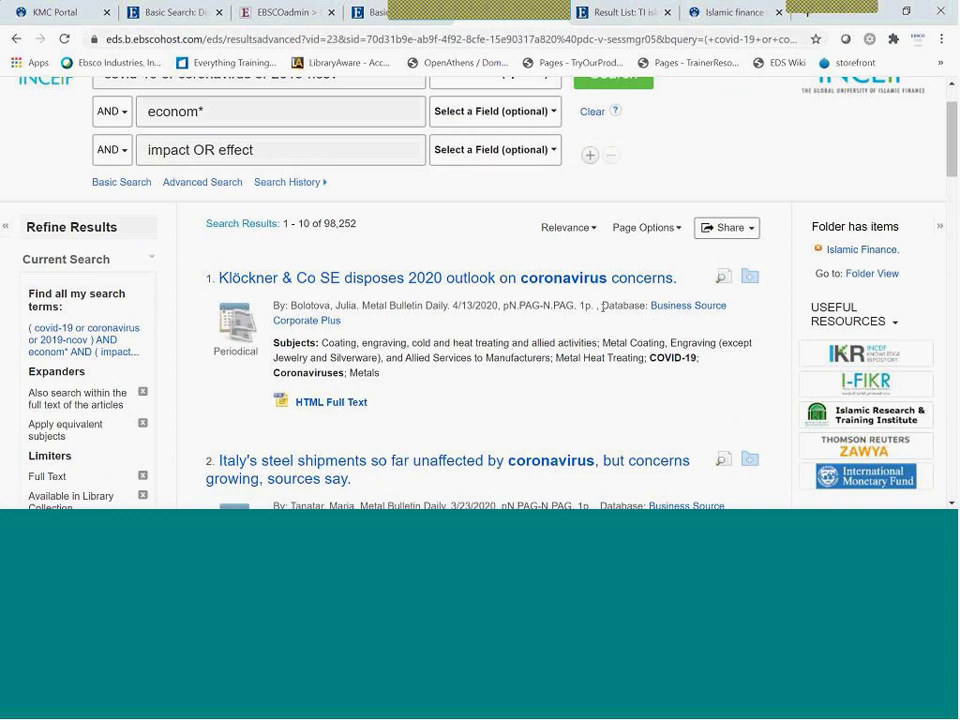
pyautogui.moveTo(603, 306); pyautogui.dragTo(643, 311)
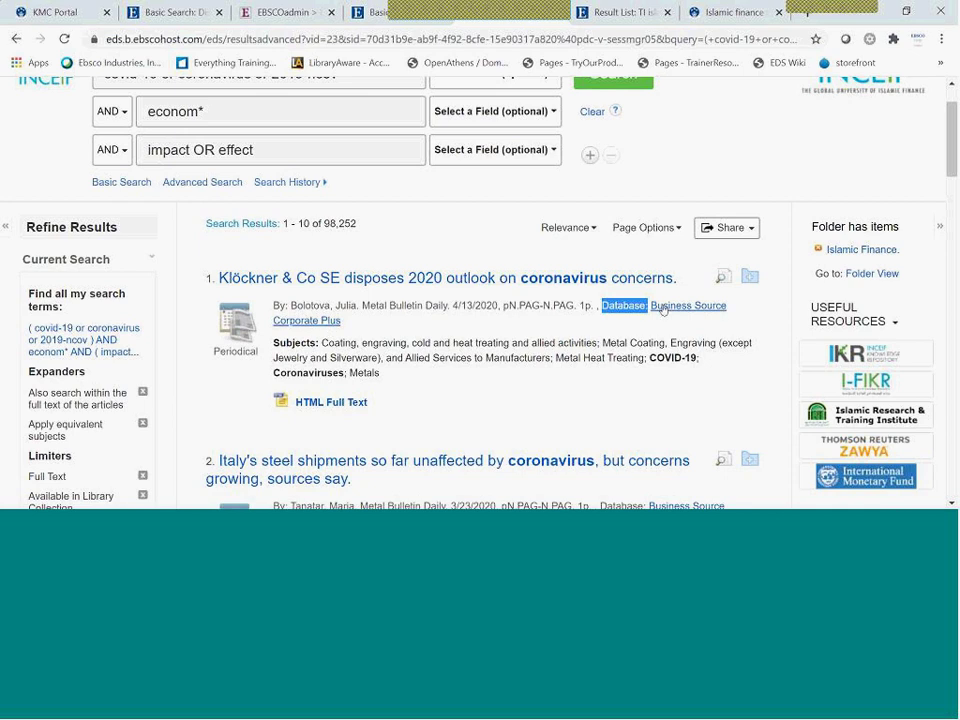
pyautogui.click(663, 310)
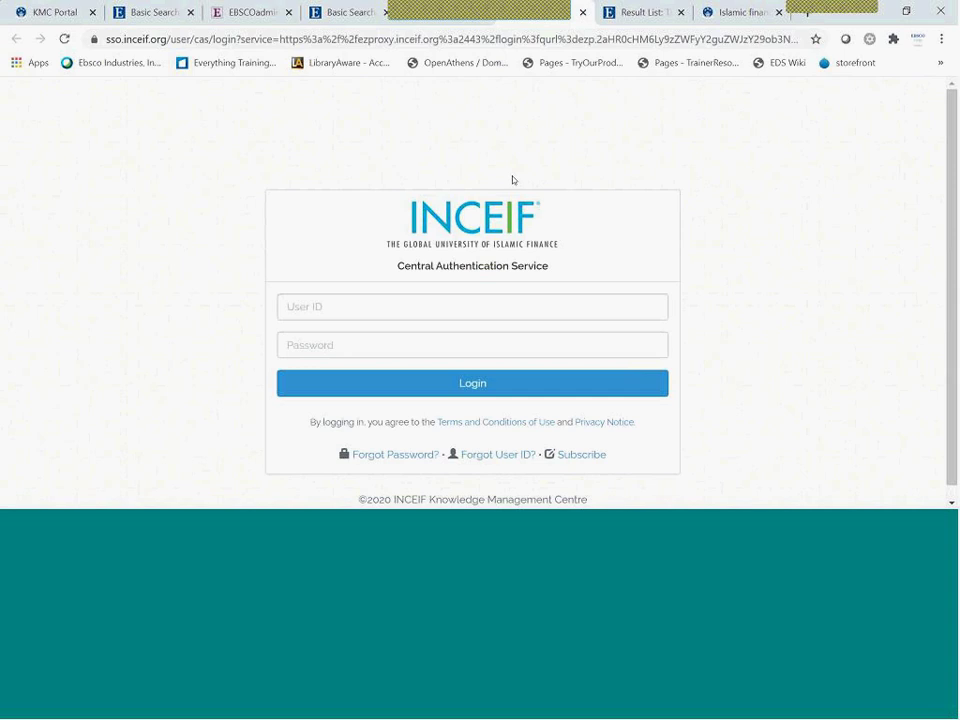
pyautogui.click(445, 22)
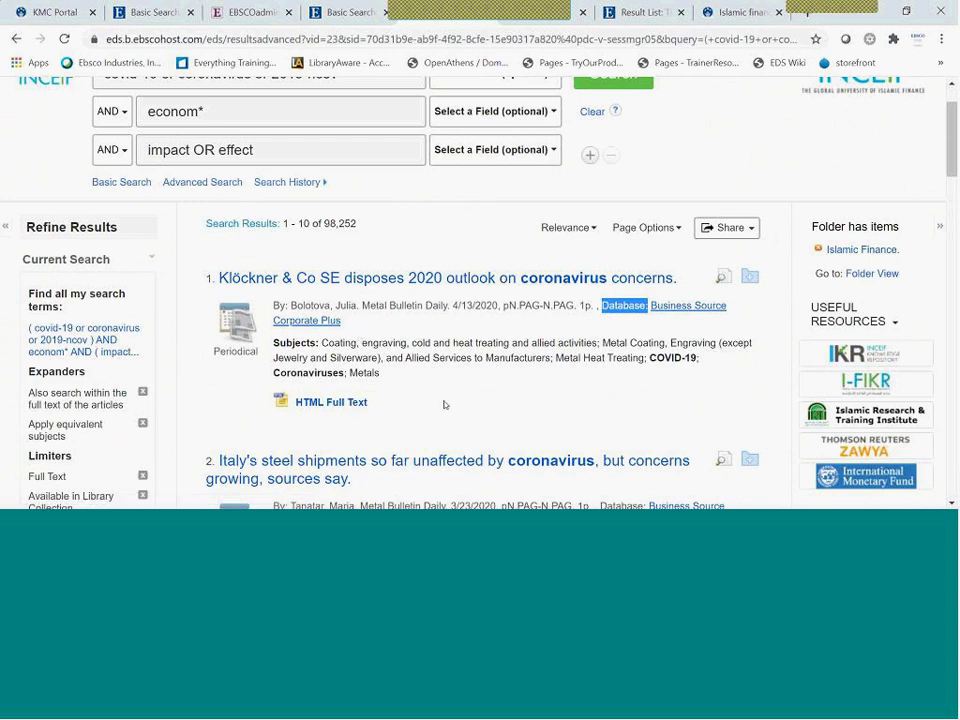
pyautogui.scroll(1, 445, 404)
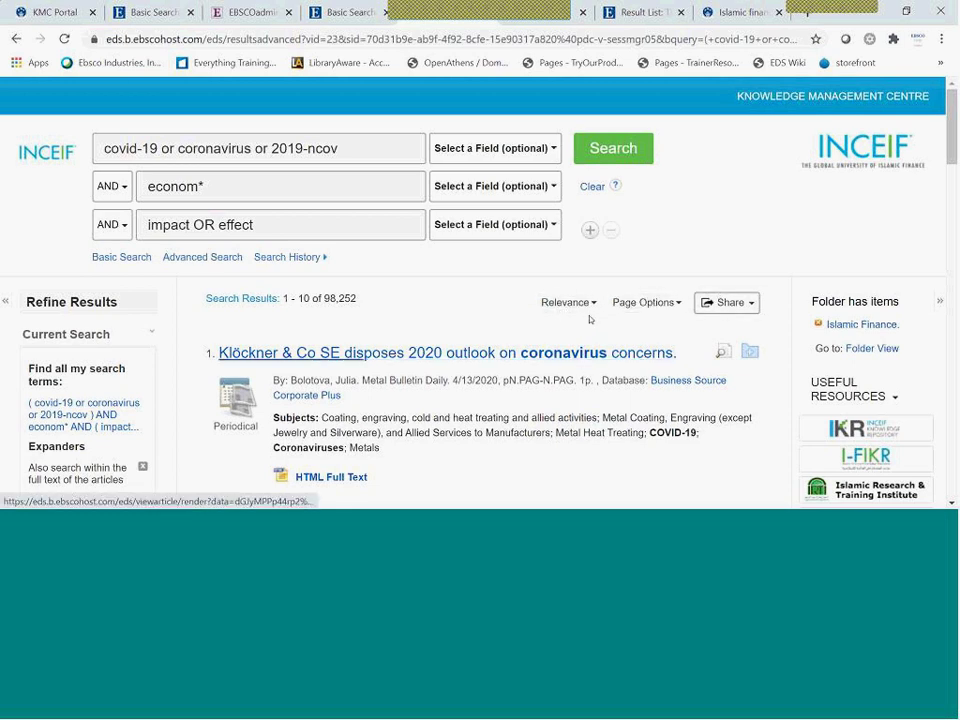
pyautogui.scroll(-1, 590, 231)
# Look over the Relevance, Page Options and Share menus, then choose Share > E-mail Alert
pyautogui.click(567, 228)
pyautogui.click(567, 228)
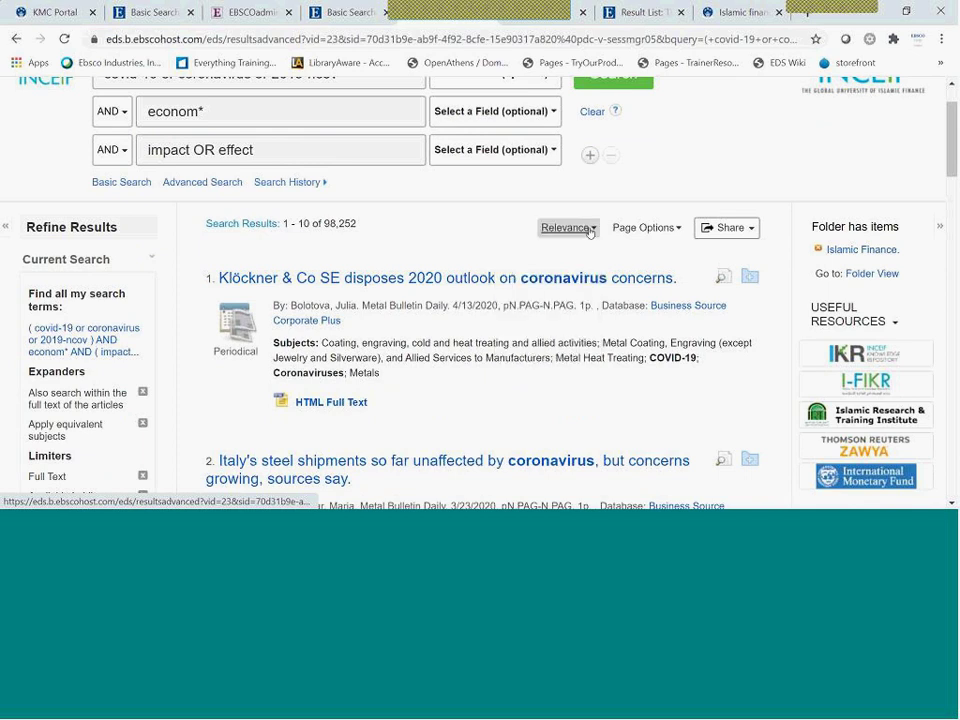
pyautogui.click(567, 228)
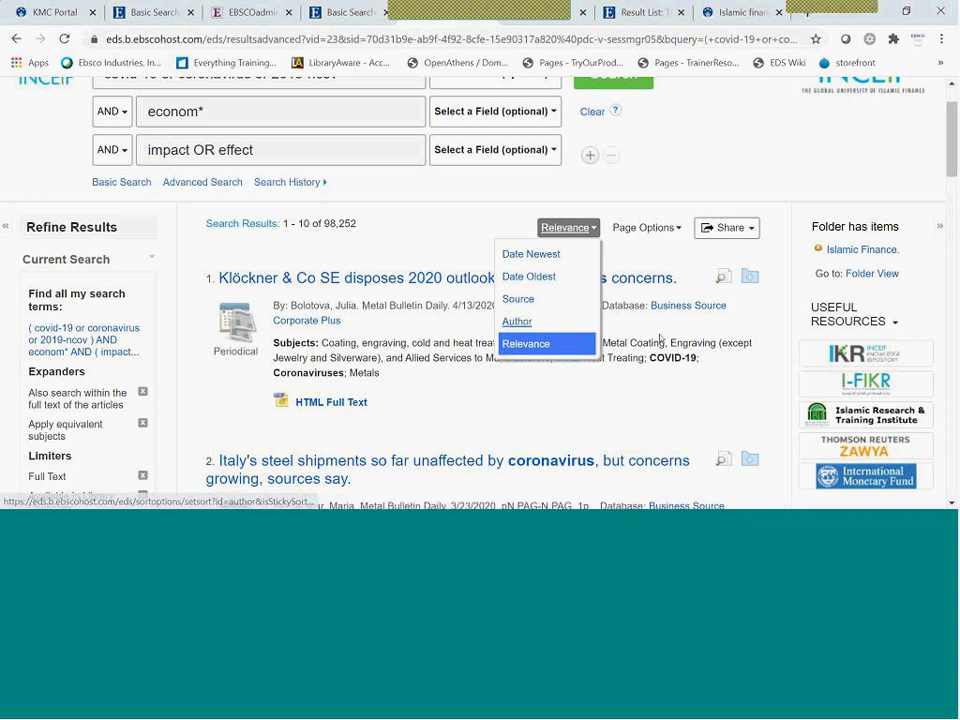
pyautogui.click(673, 230)
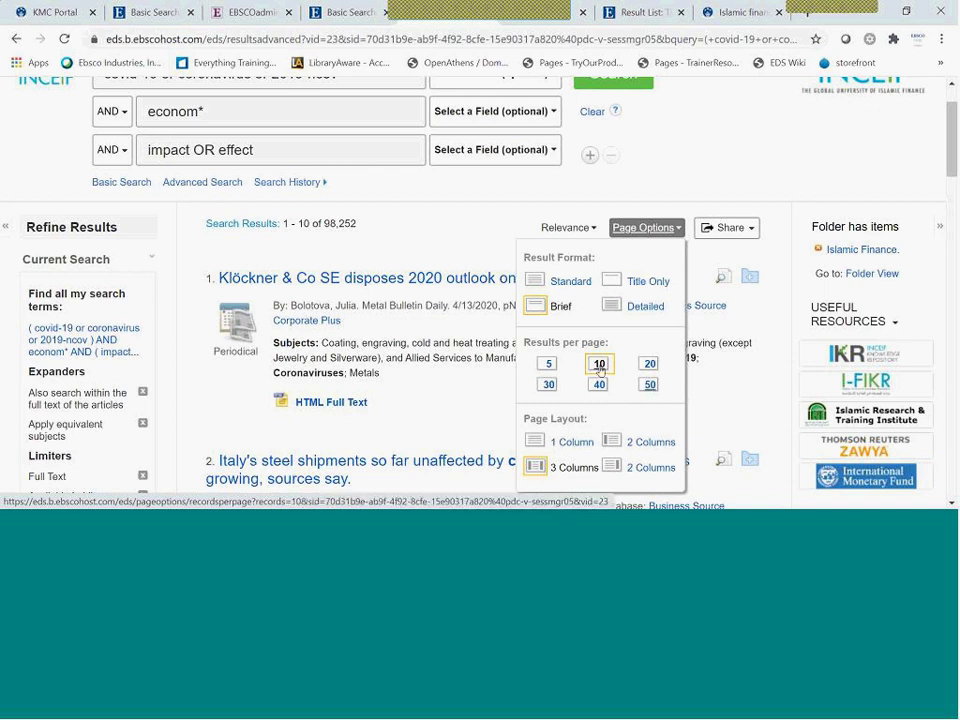
pyautogui.click(746, 229)
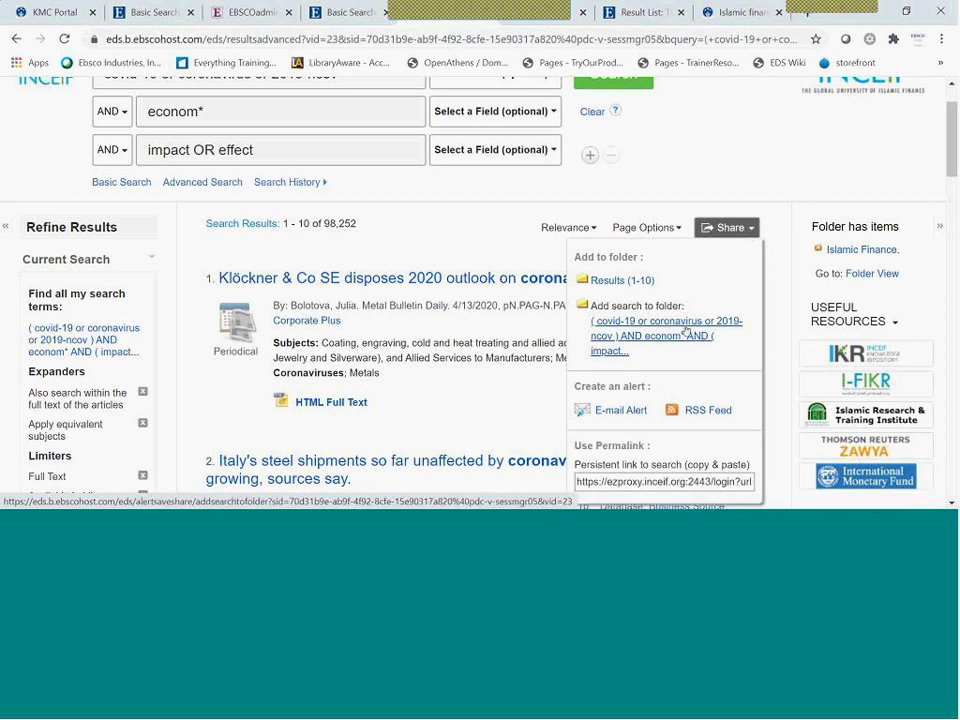
pyautogui.click(566, 228)
pyautogui.click(727, 228)
pyautogui.scroll(-1, 606, 336)
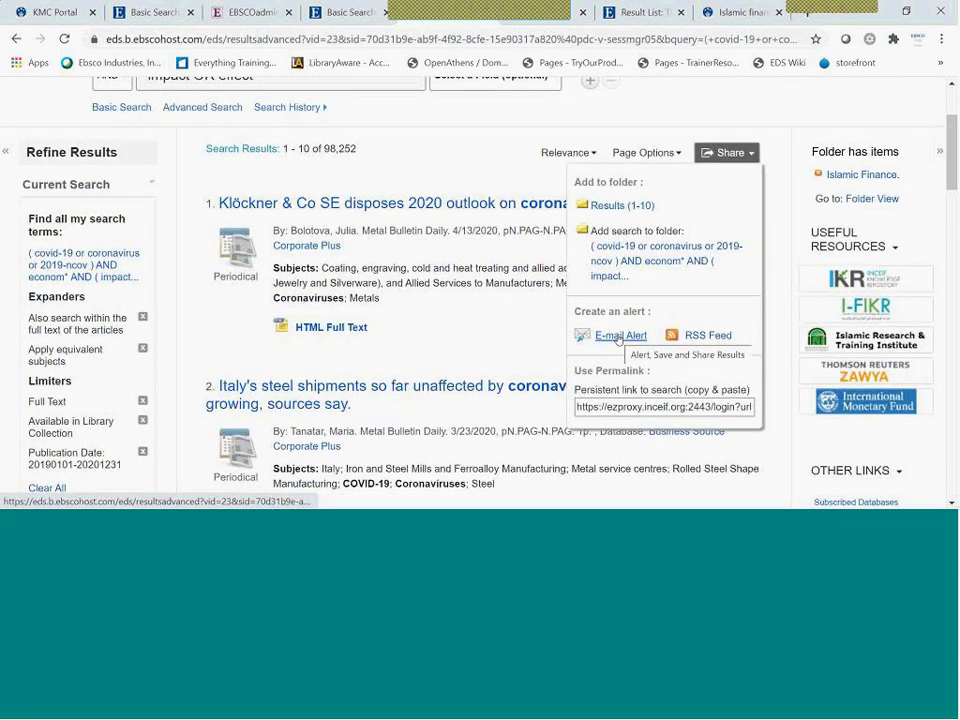
pyautogui.click(619, 336)
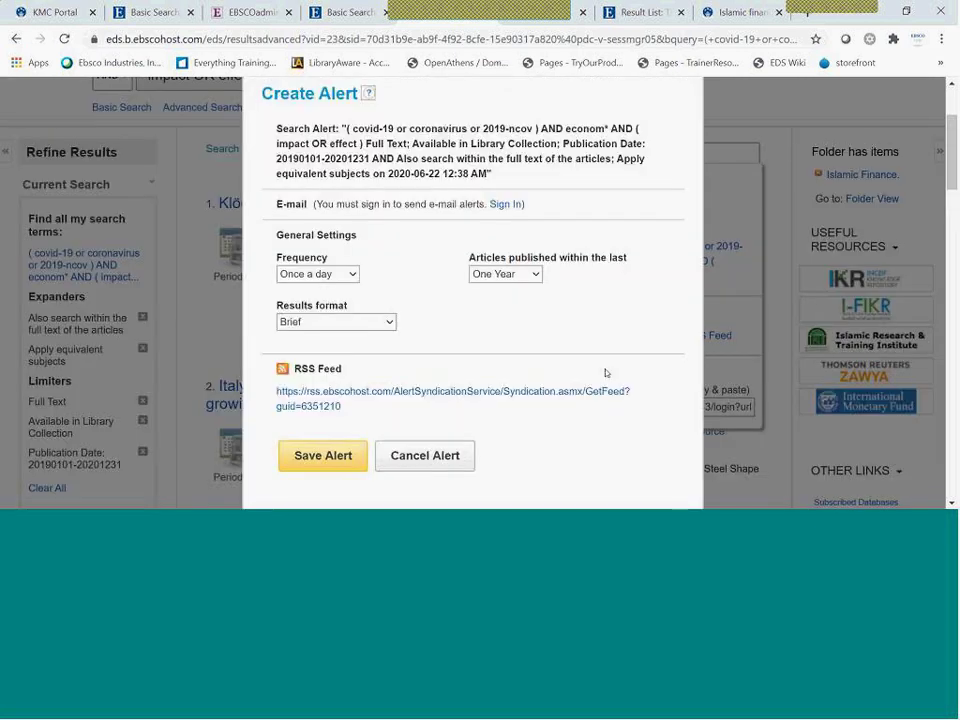
# Sign in from the Create Alert dialog and choose 'Create one now' for a new EBSCOhost account
pyautogui.click(504, 205)
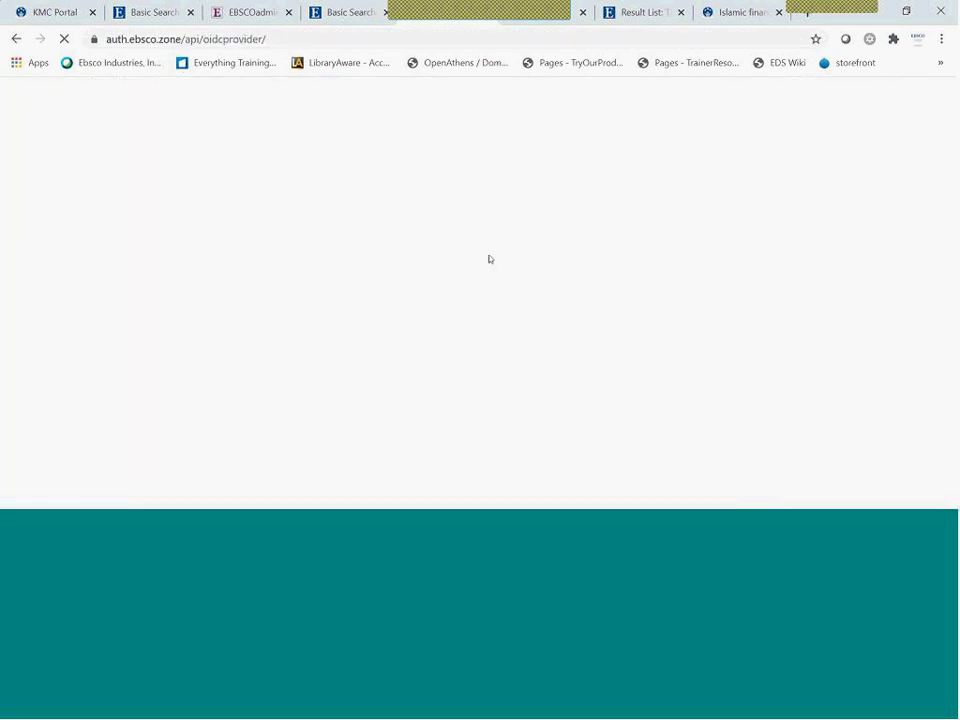
pyautogui.scroll(-3, 489, 259)
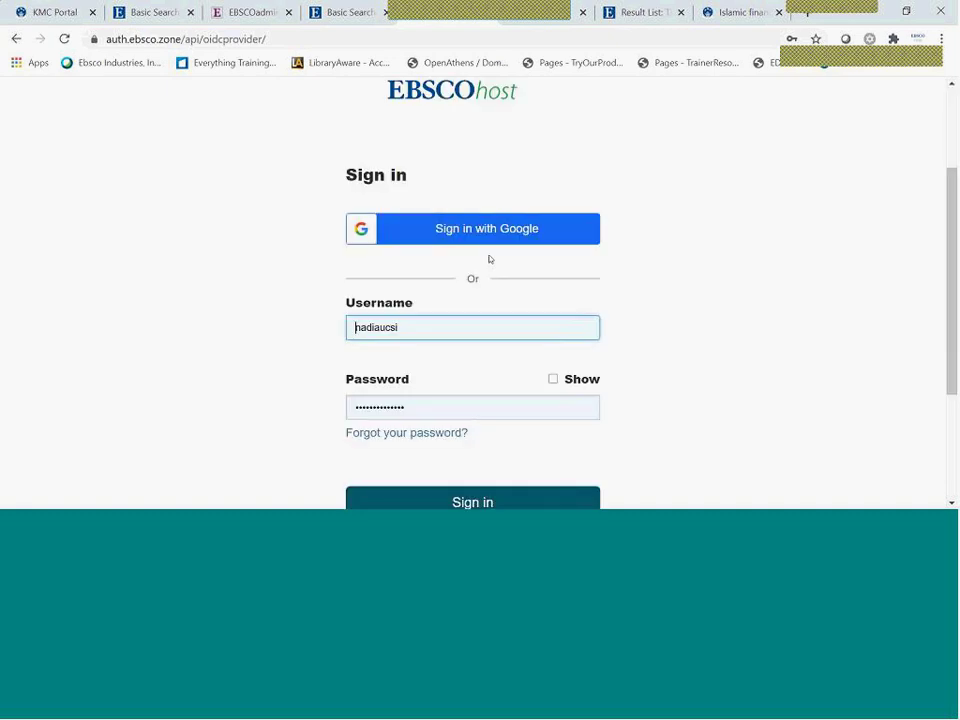
pyautogui.scroll(-2, 489, 258)
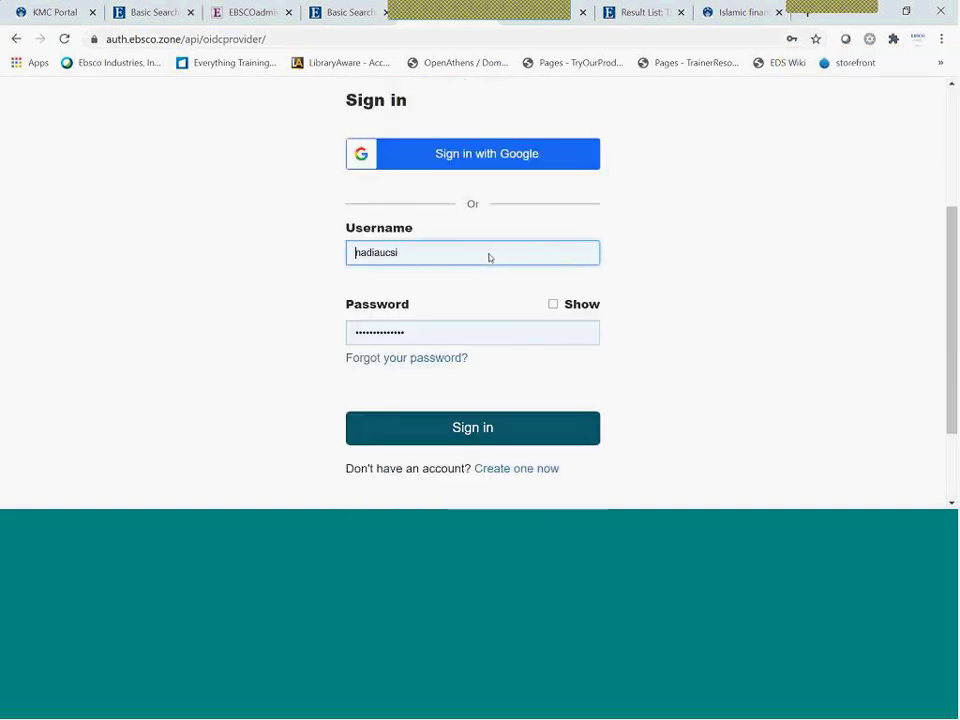
pyautogui.scroll(-2, 489, 258)
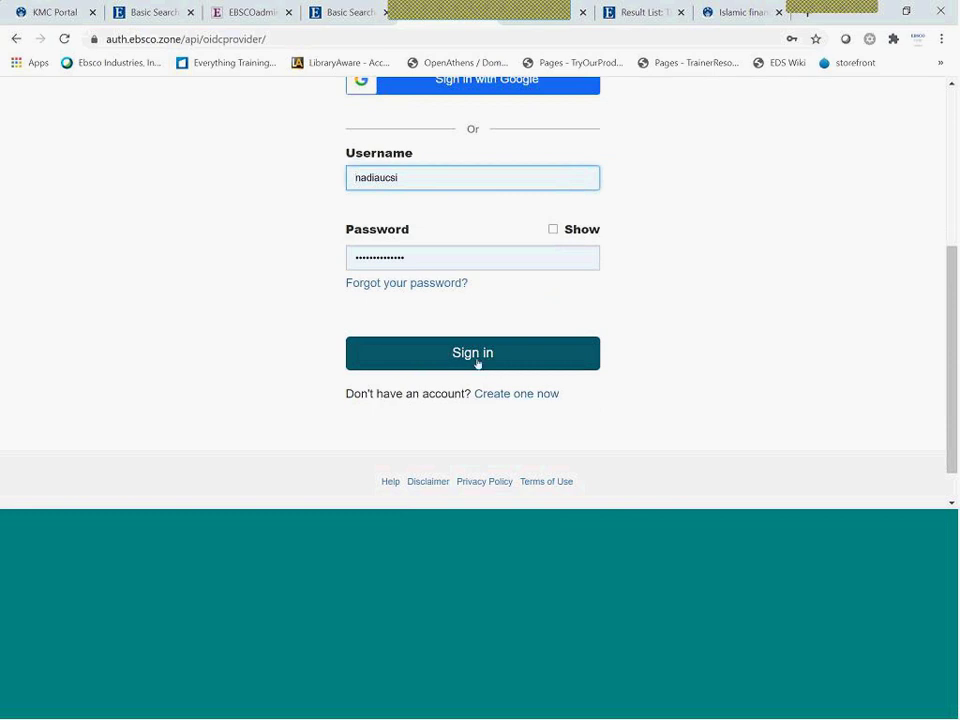
pyautogui.click(520, 396)
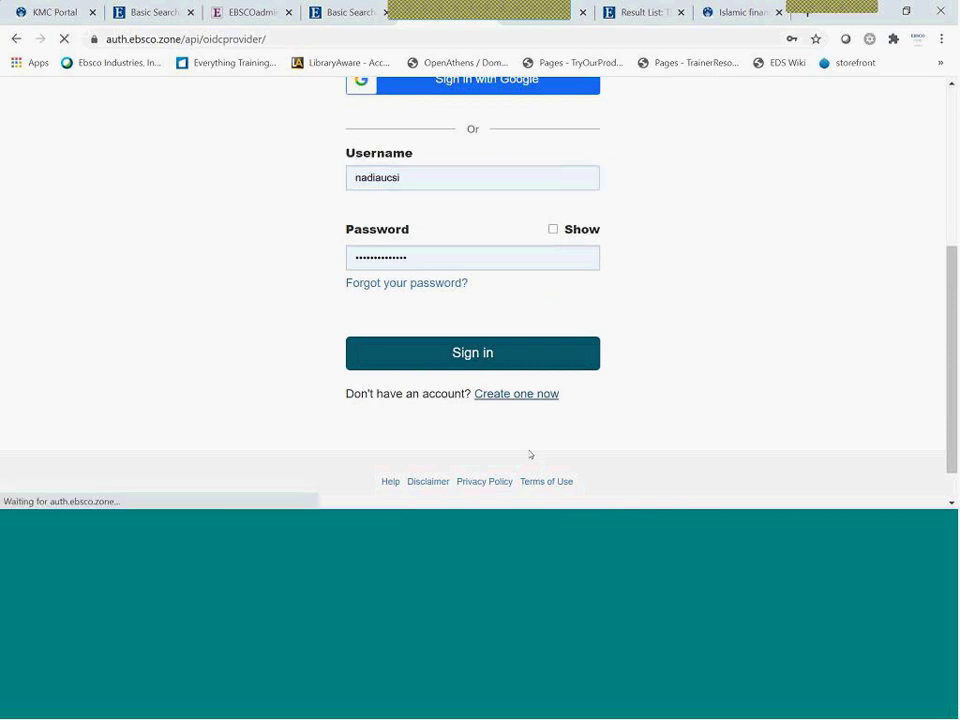
pyautogui.scroll(-3, 300, 260)
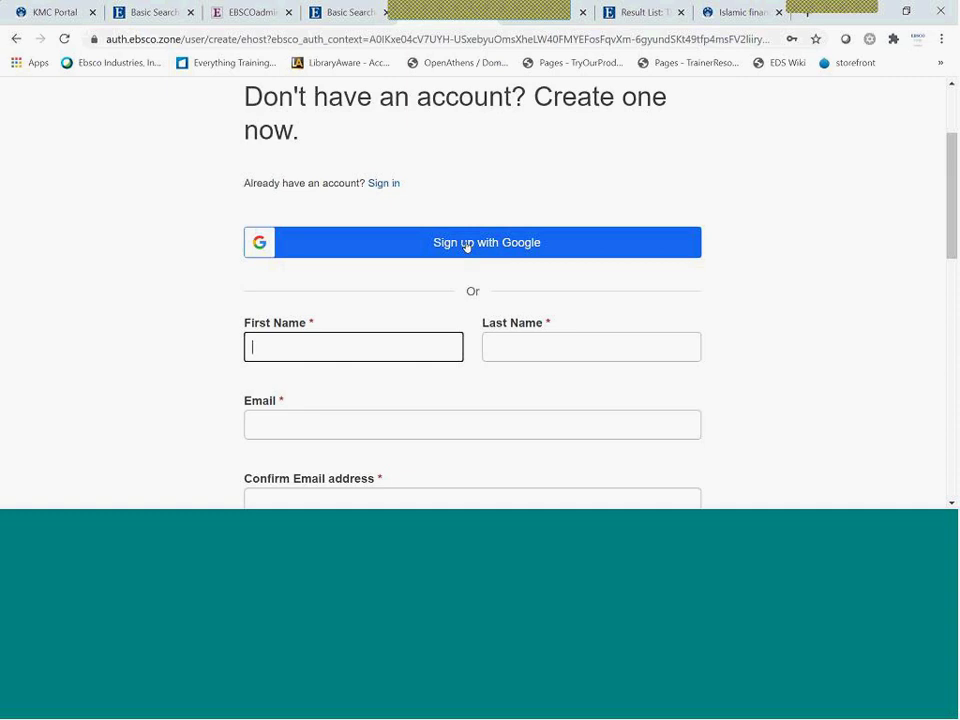
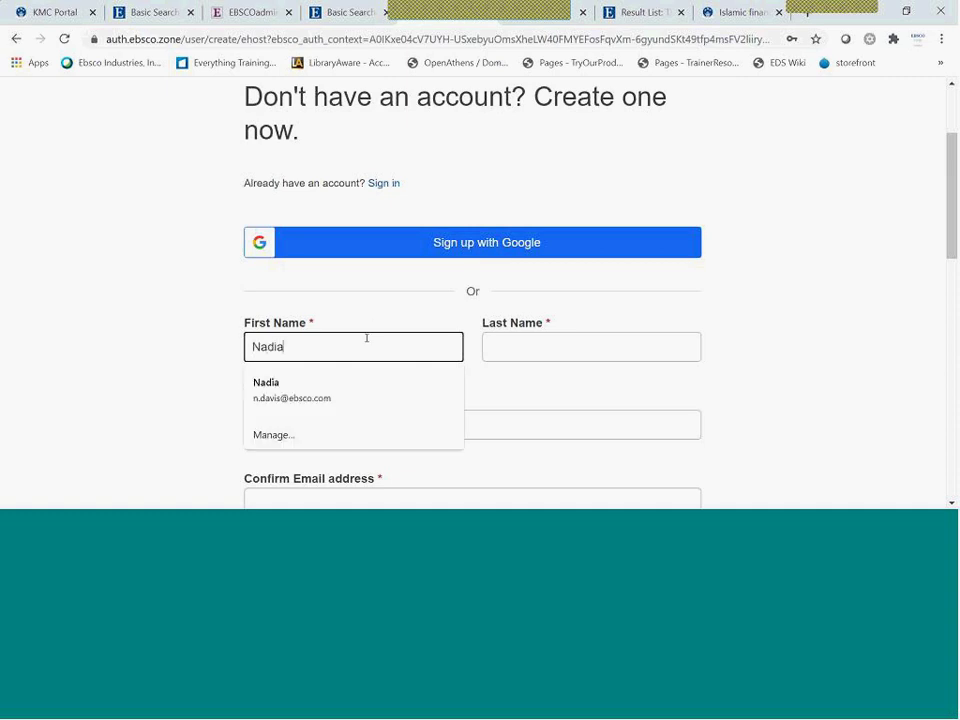
# Fill in the first name, last name, e-mail address and e-mail confirmation fields
pyautogui.press('Tab')
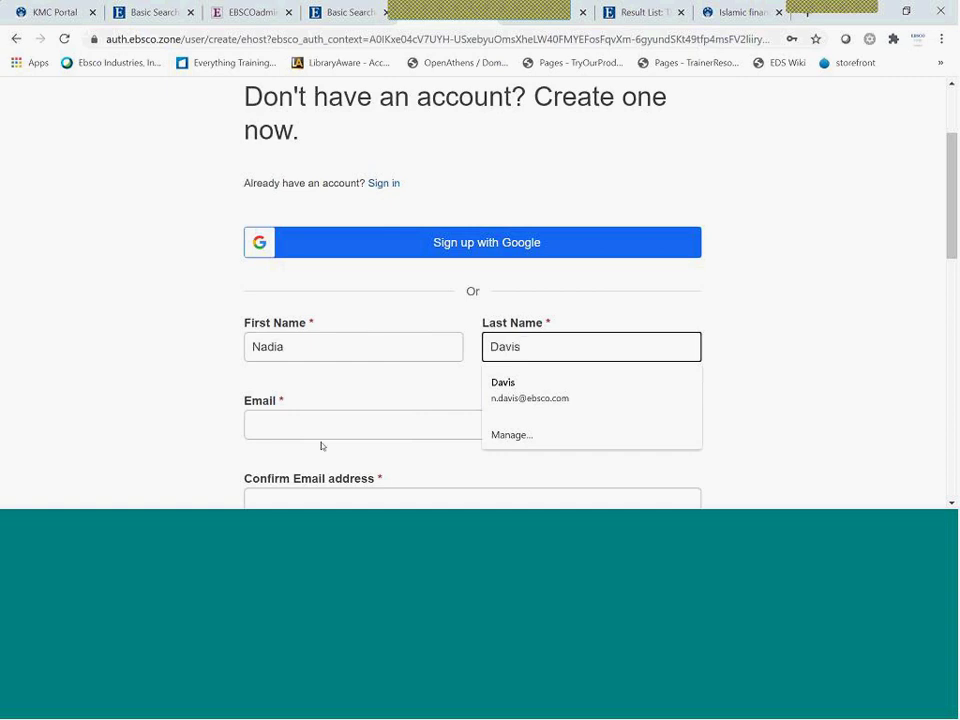
pyautogui.click(326, 427)
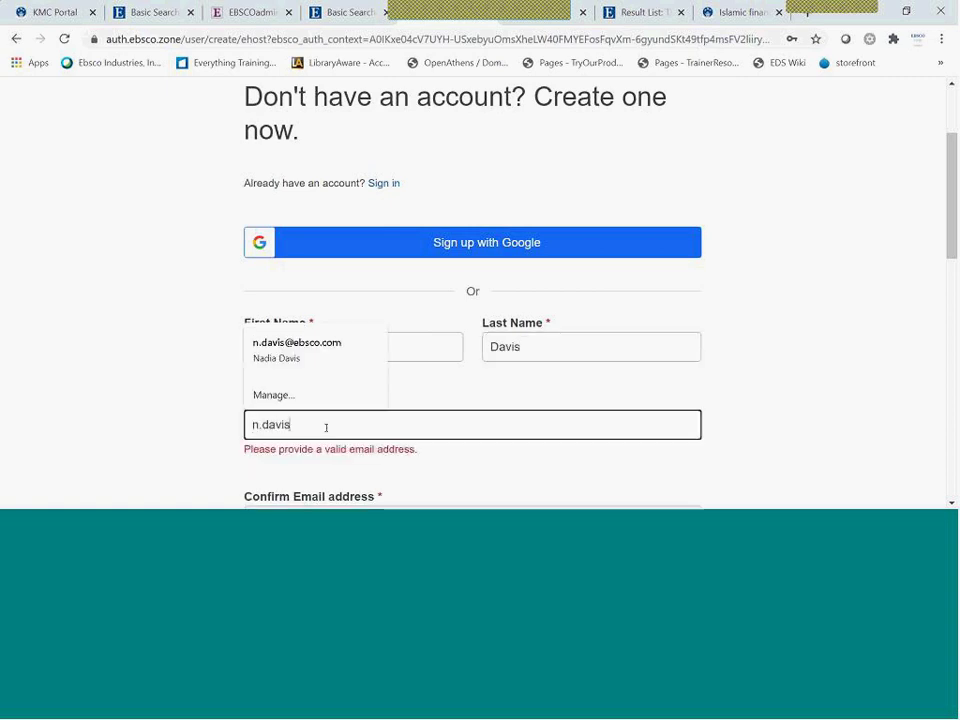
pyautogui.press('Tab')
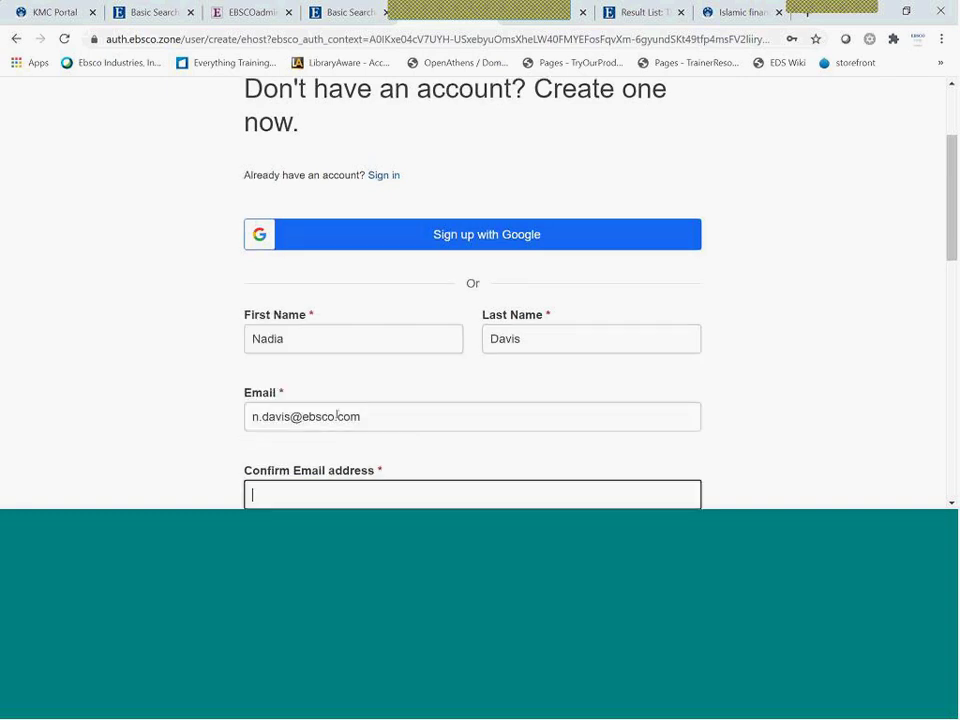
pyautogui.scroll(-1, 335, 420)
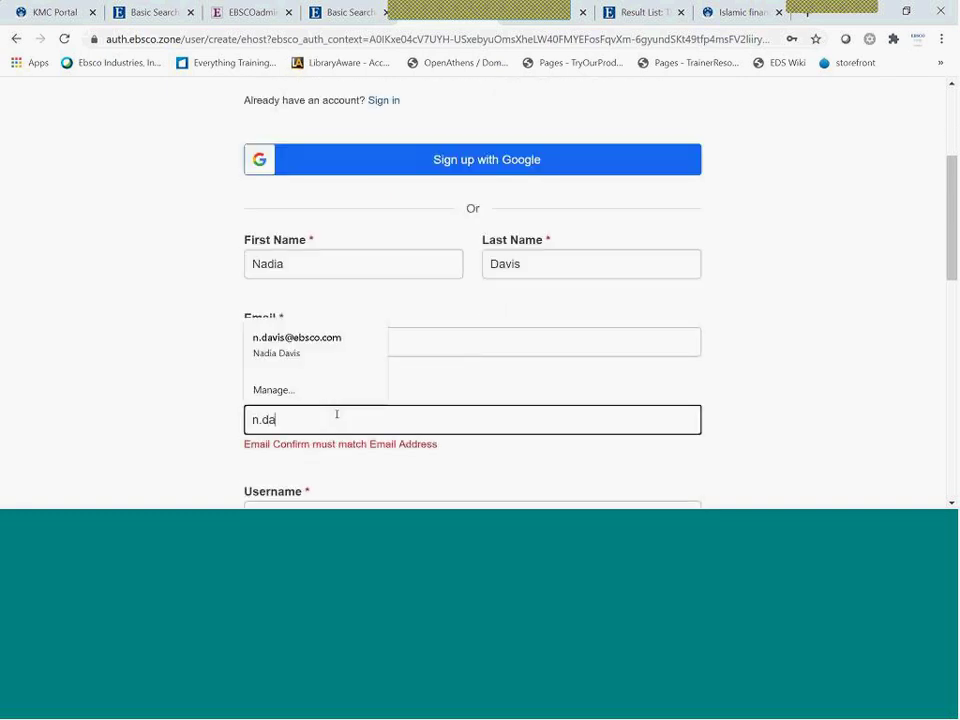
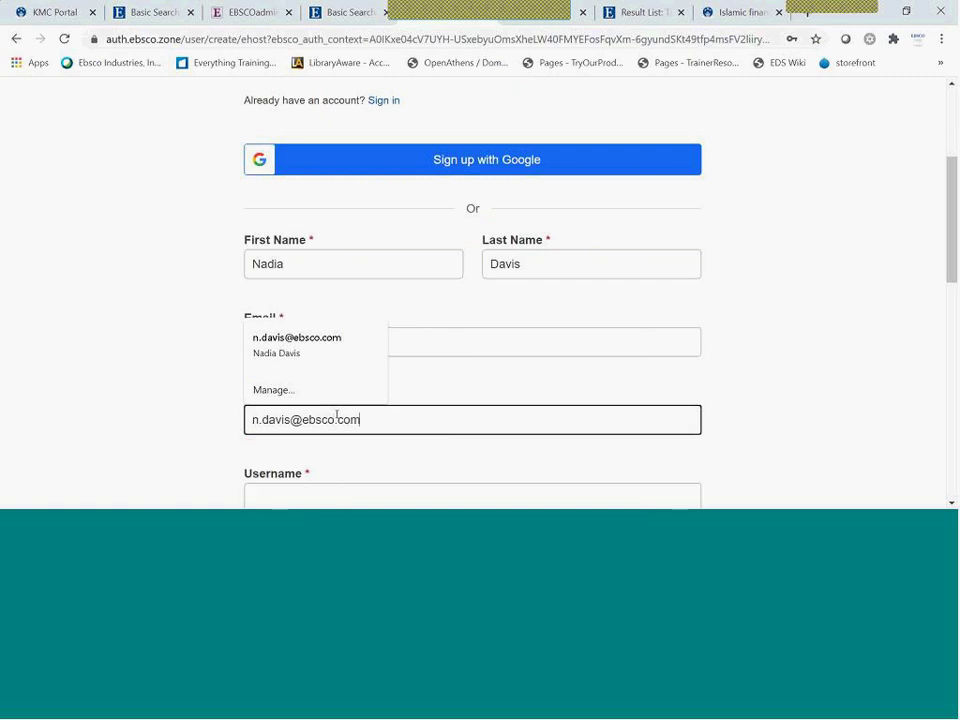
# Enter a username and type the account password
pyautogui.scroll(-3, 314, 279)
pyautogui.click(314, 279)
pyautogui.press('Tab')
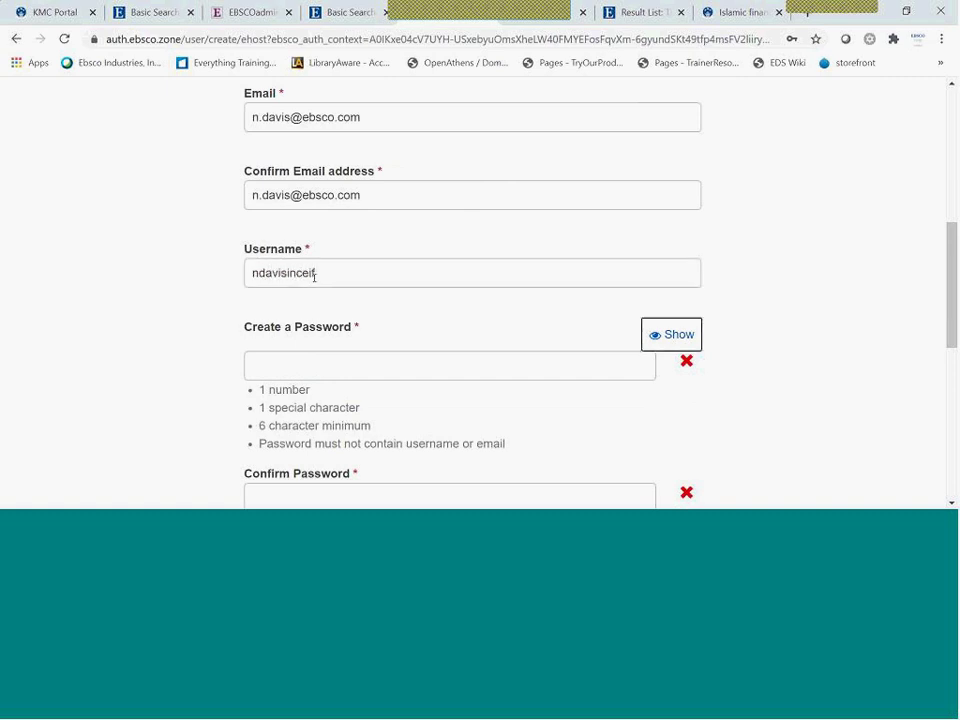
pyautogui.press('Tab')
pyautogui.write('••')
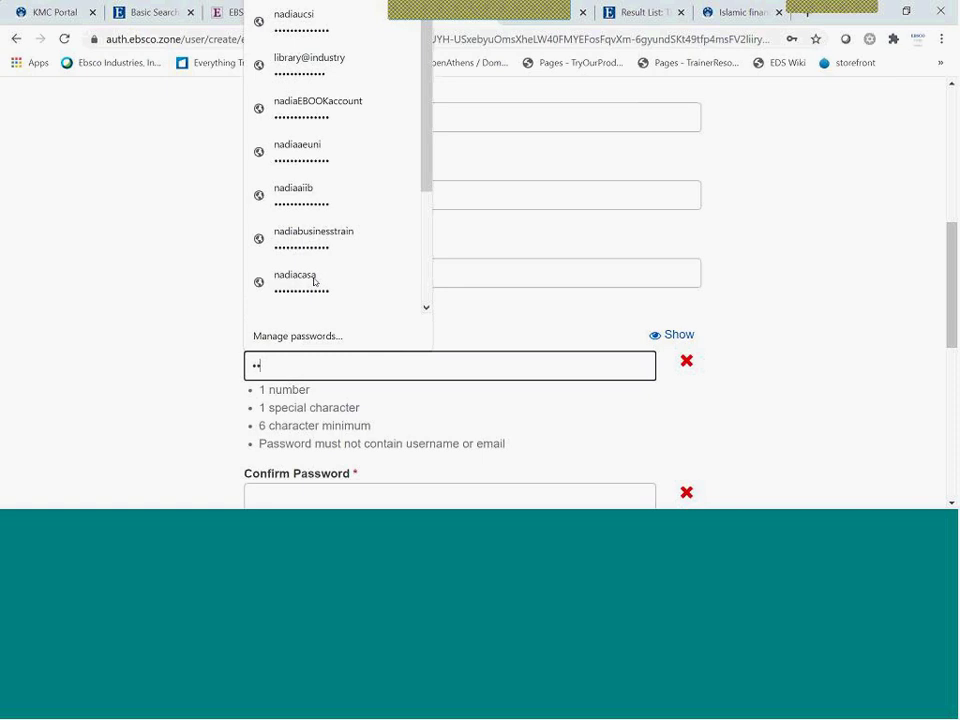
pyautogui.write('•••••••••••')
# Dismiss the saved-password suggestions and re-enter the same password in Confirm Password
pyautogui.click(407, 343)
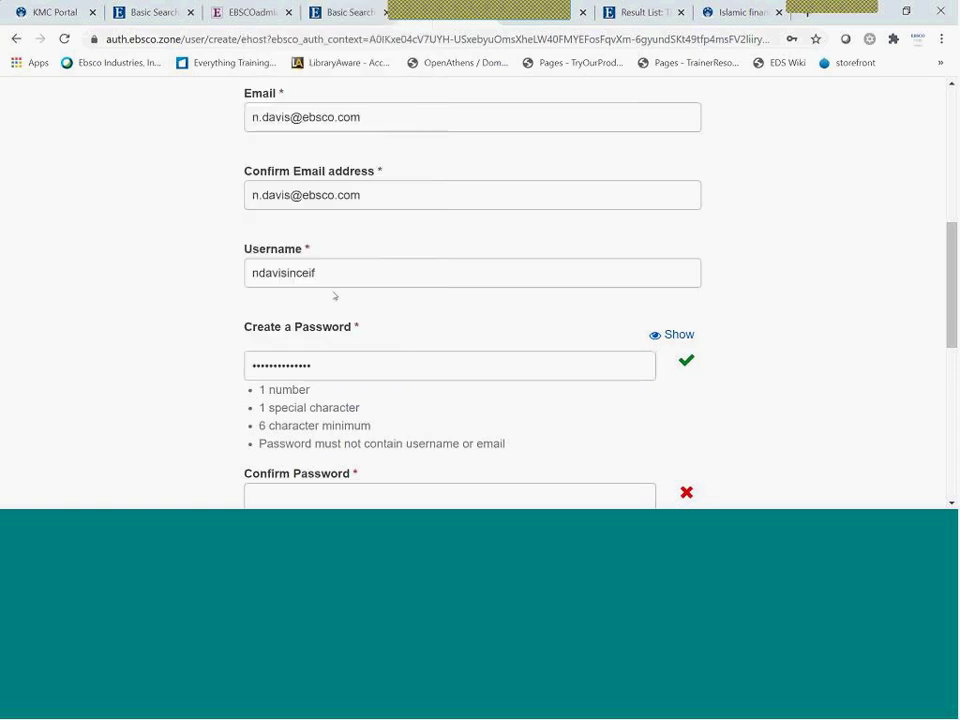
pyautogui.moveTo(244, 251); pyautogui.dragTo(315, 253)
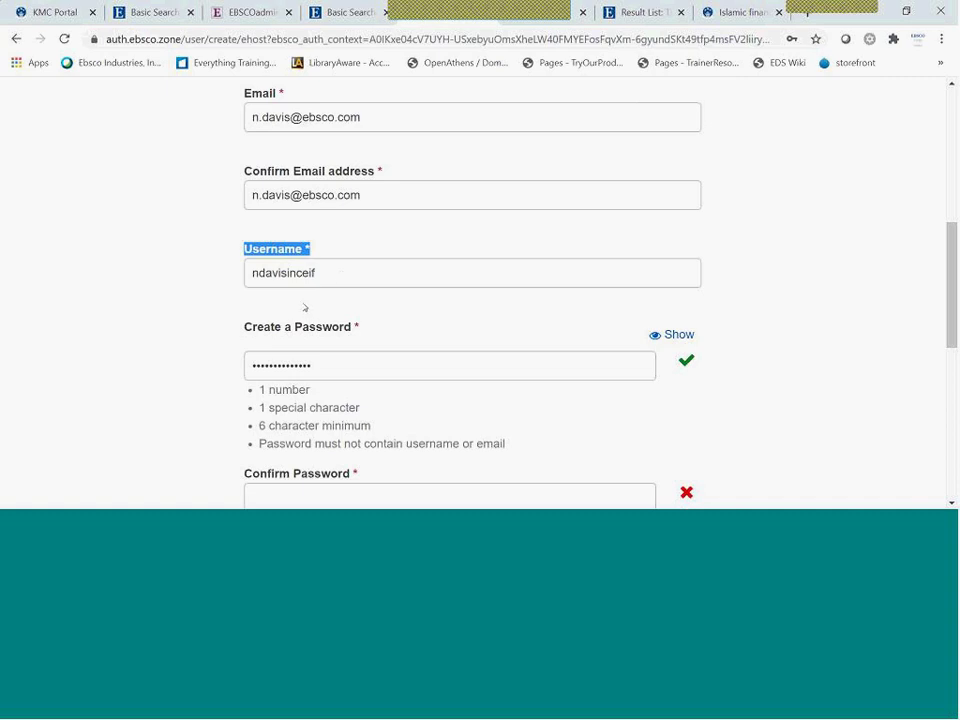
pyautogui.scroll(-3, 305, 307)
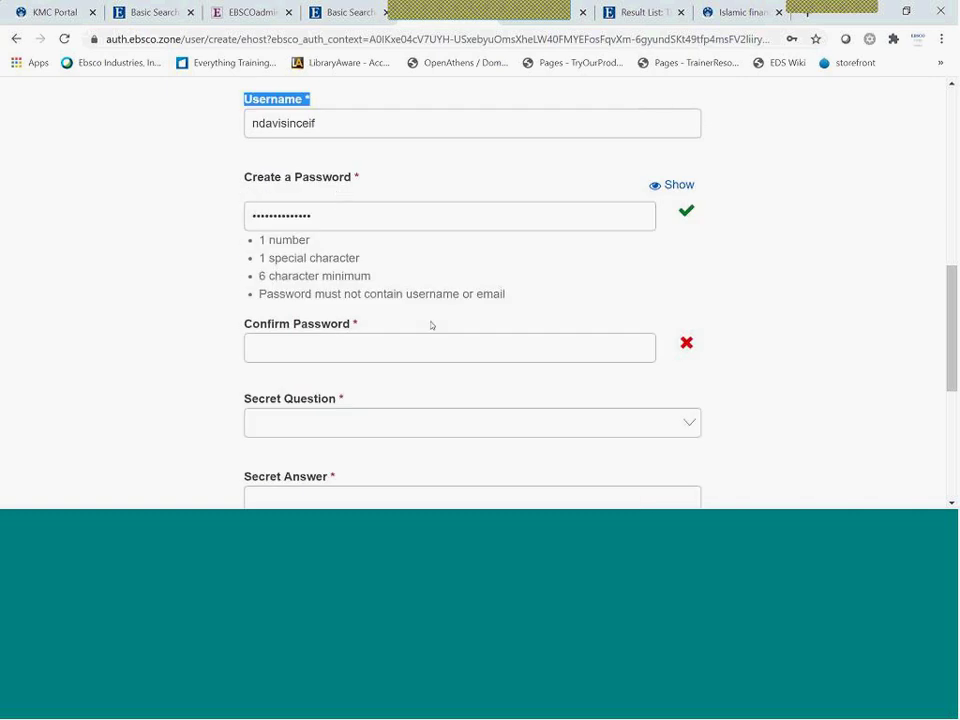
pyautogui.click(356, 347)
pyautogui.click(375, 308)
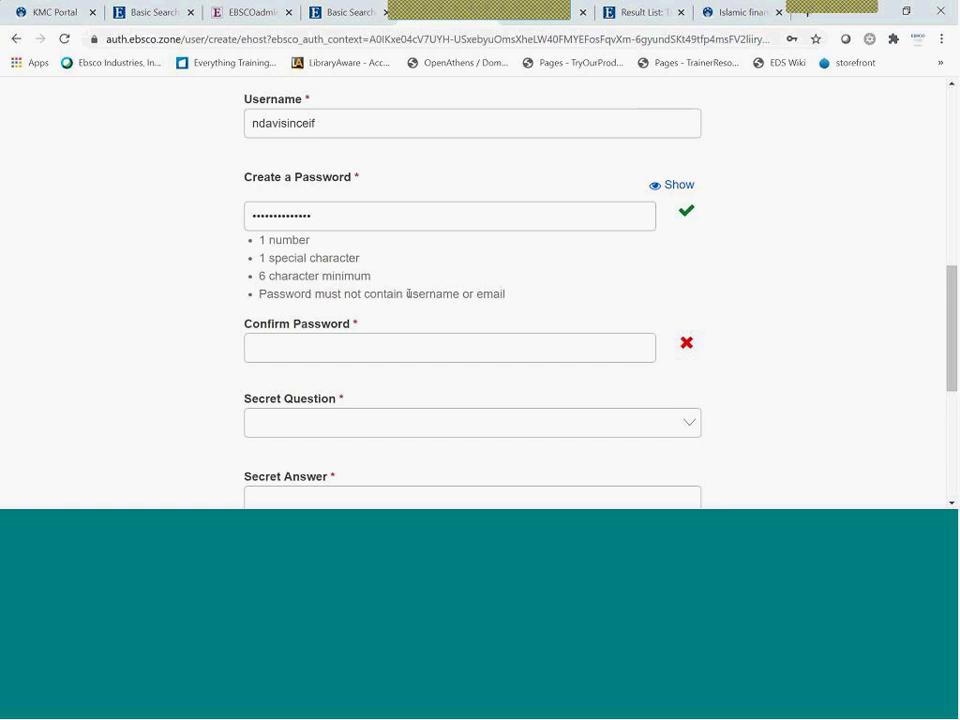
pyautogui.click(393, 349)
pyautogui.write('••••••')
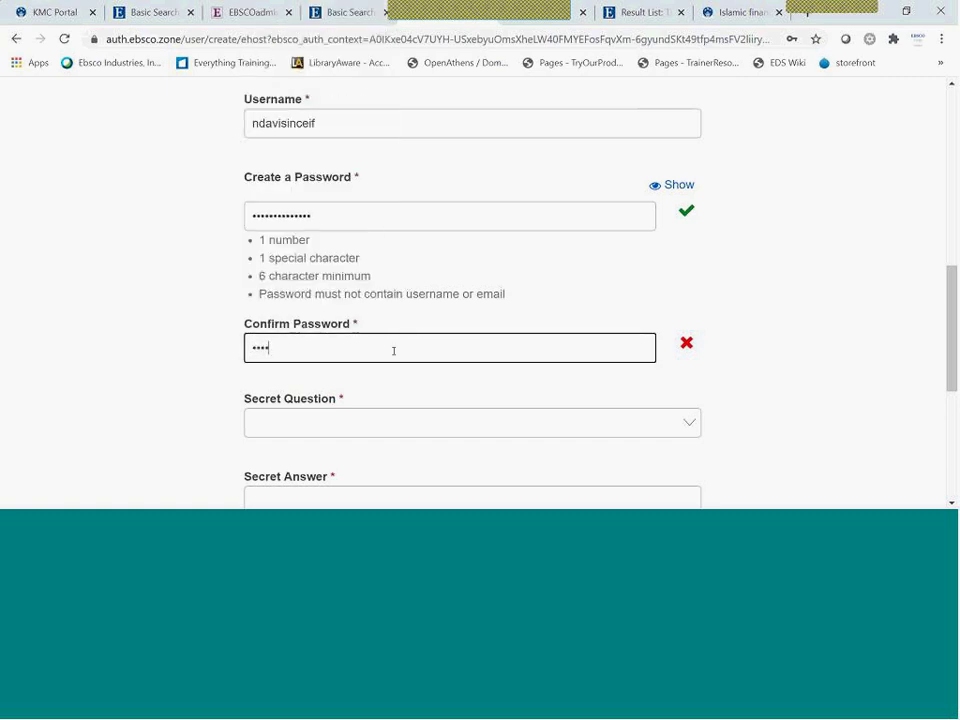
pyautogui.write('••••••••')
pyautogui.scroll(-2, 698, 350)
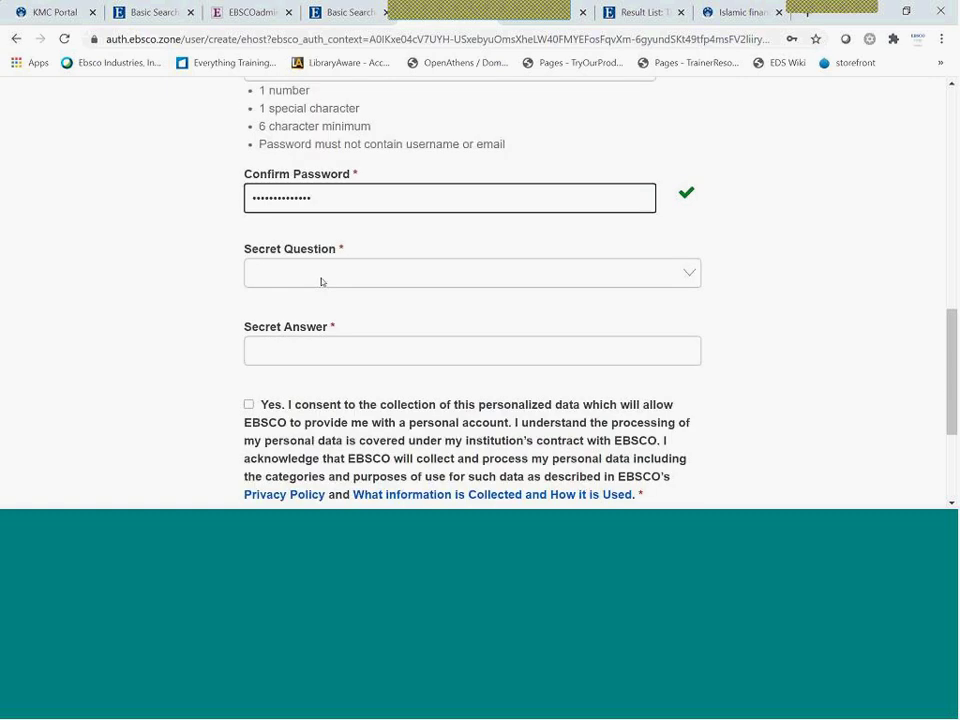
# Choose 'Favorite pet's name?' as the secret question and enter the secret answer
pyautogui.click(362, 266)
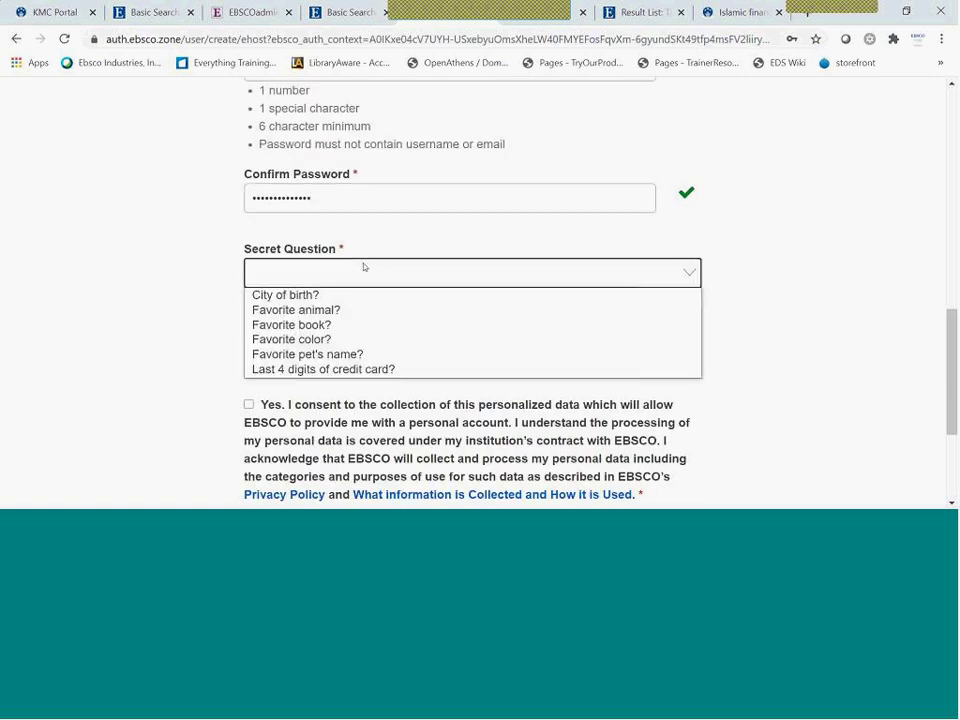
pyautogui.click(360, 356)
pyautogui.click(328, 351)
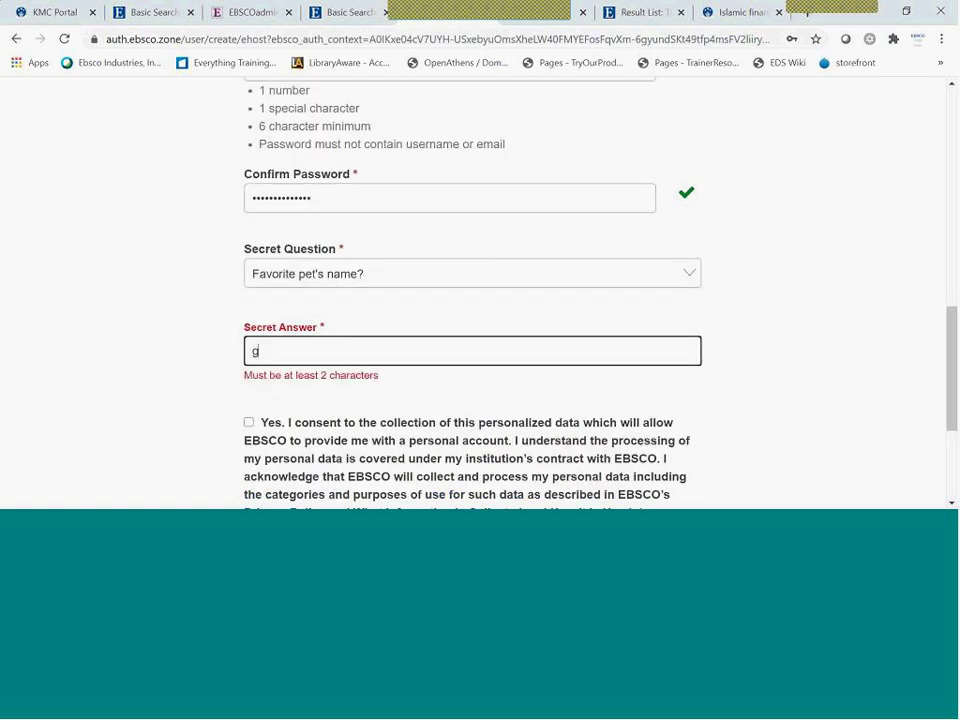
pyautogui.click(374, 435)
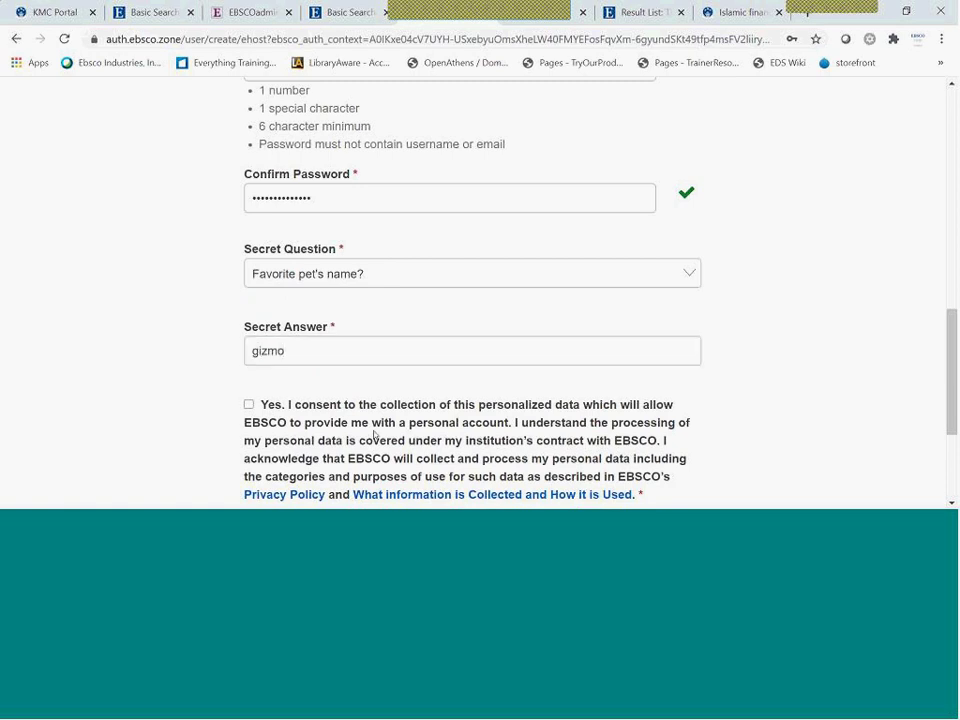
# Tick the personal data collection consent checkbox and review the username field
pyautogui.scroll(-3, 374, 435)
pyautogui.click(249, 254)
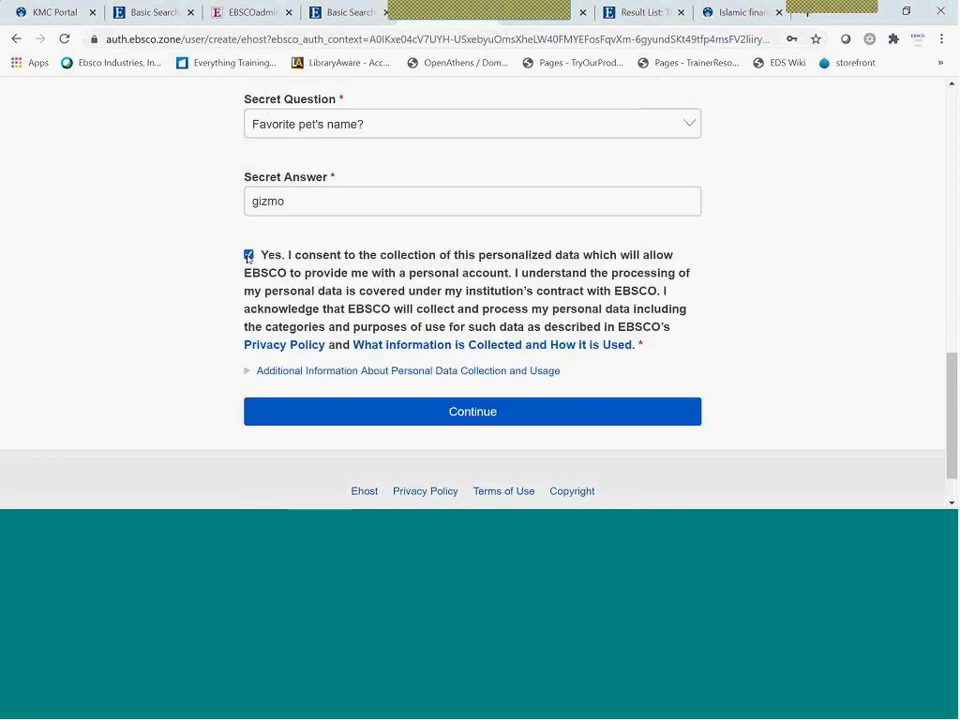
pyautogui.scroll(2, 231, 240)
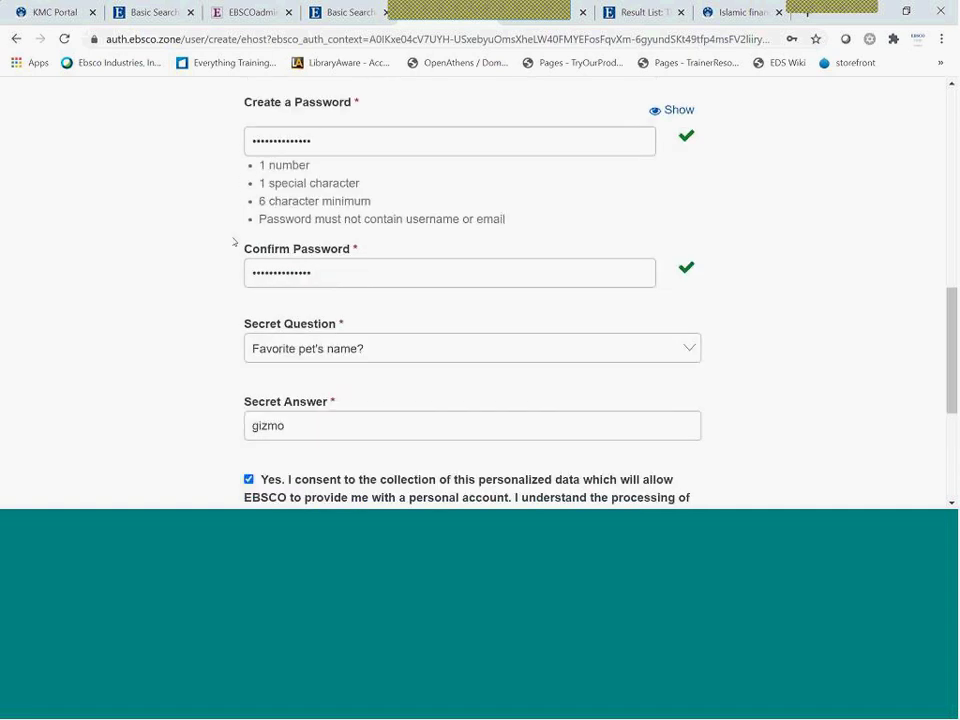
pyautogui.scroll(2, 236, 242)
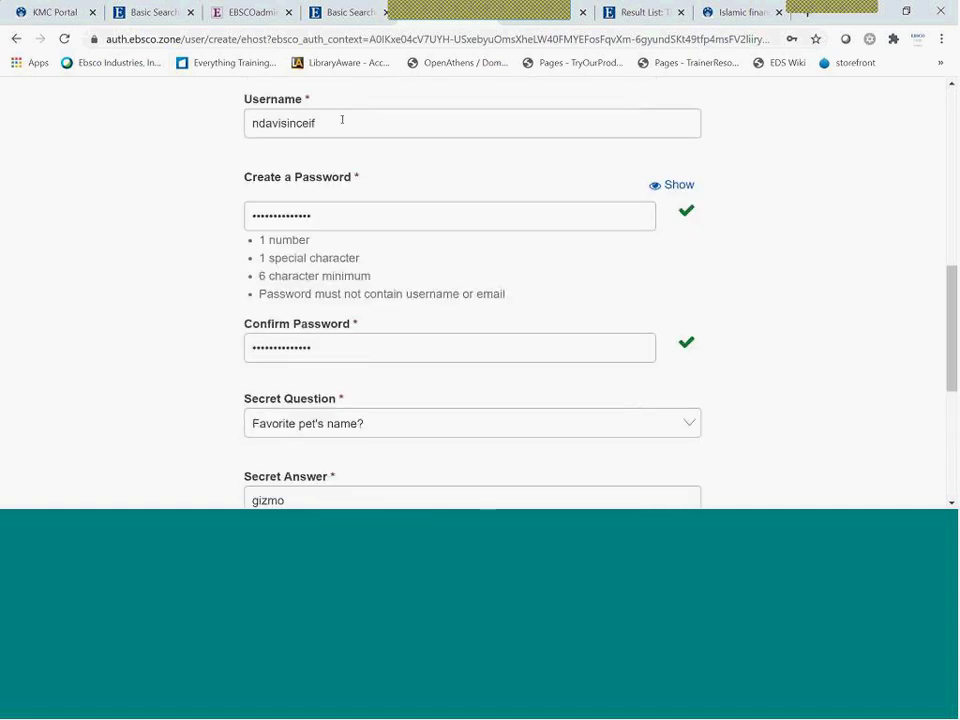
pyautogui.moveTo(339, 122); pyautogui.dragTo(240, 130)
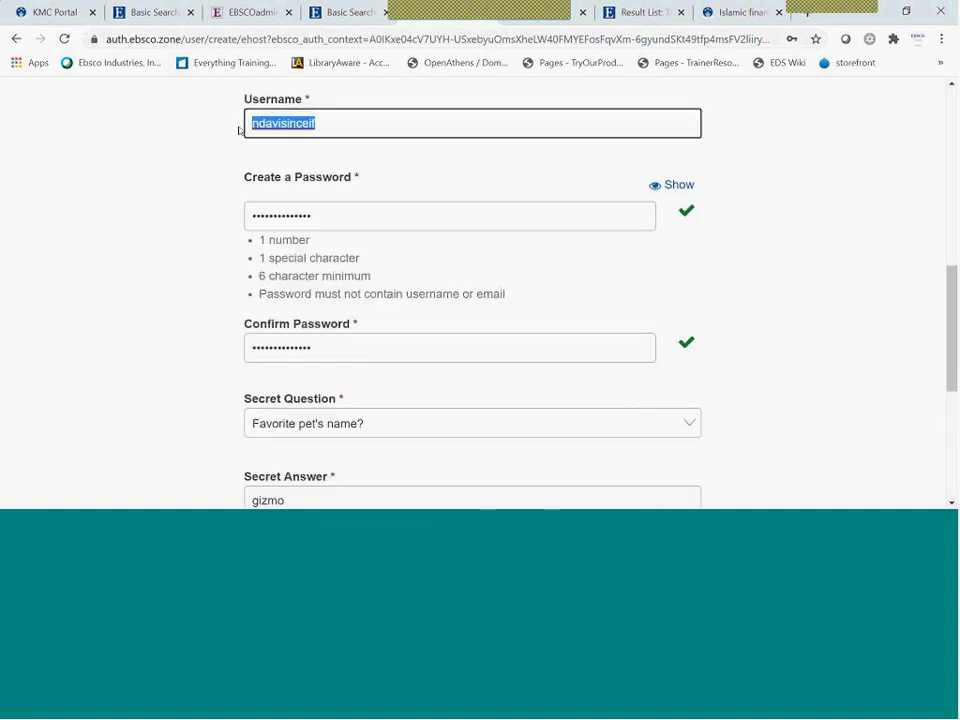
pyautogui.click(197, 227)
# Expand the additional personal data information and submit the registration to create the account
pyautogui.scroll(-3, 196, 230)
pyautogui.scroll(-1, 197, 230)
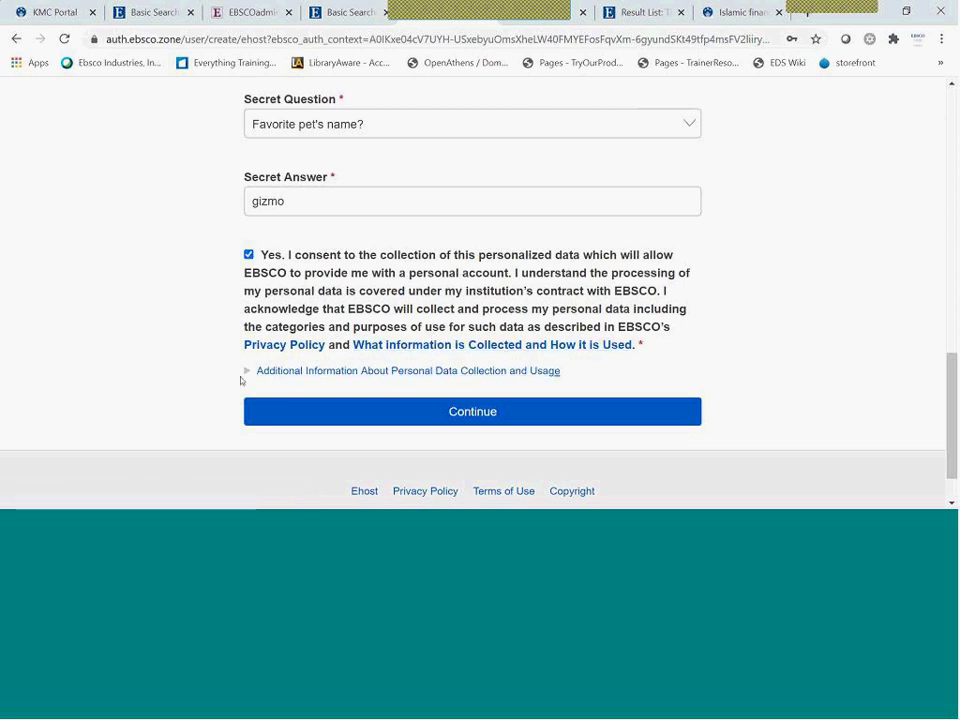
pyautogui.click(304, 369)
pyautogui.scroll(-3, 465, 240)
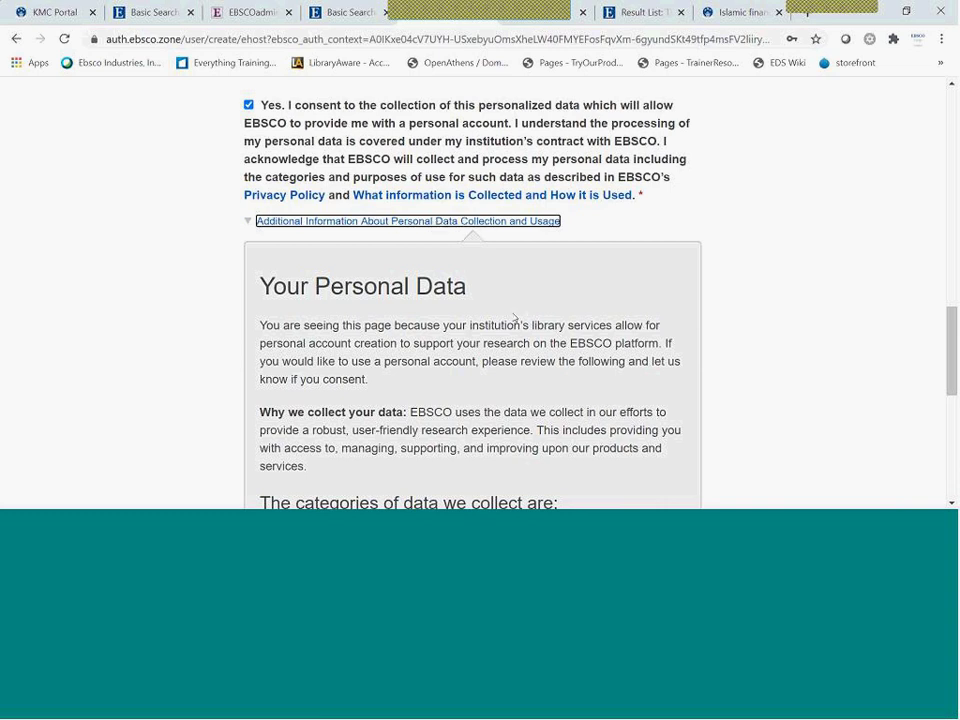
pyautogui.scroll(-4, 514, 320)
pyautogui.scroll(-4, 515, 318)
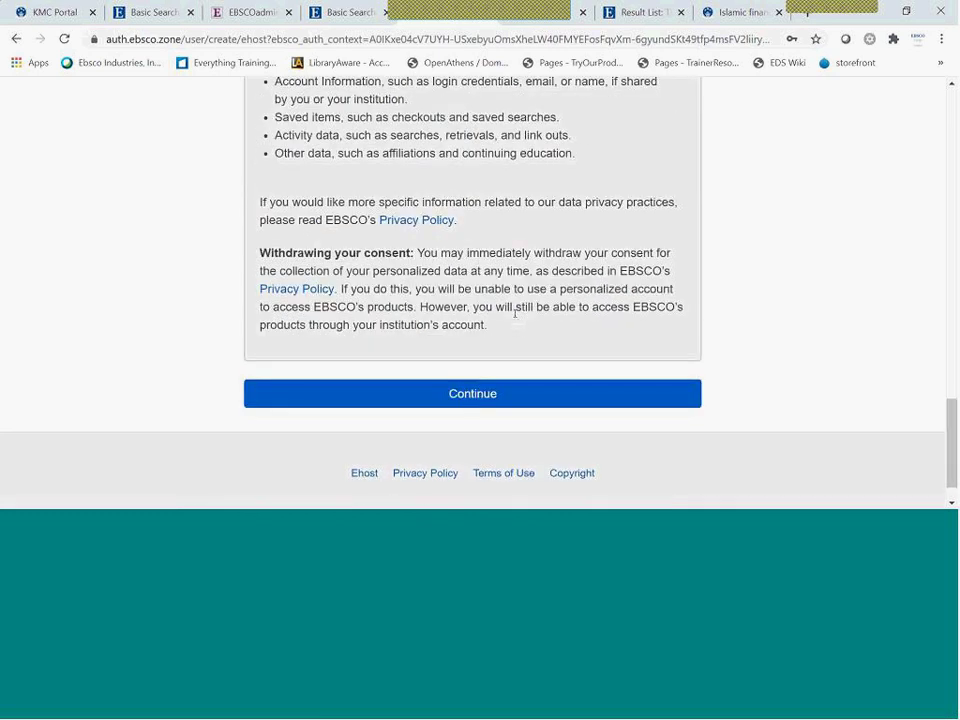
pyautogui.click(456, 394)
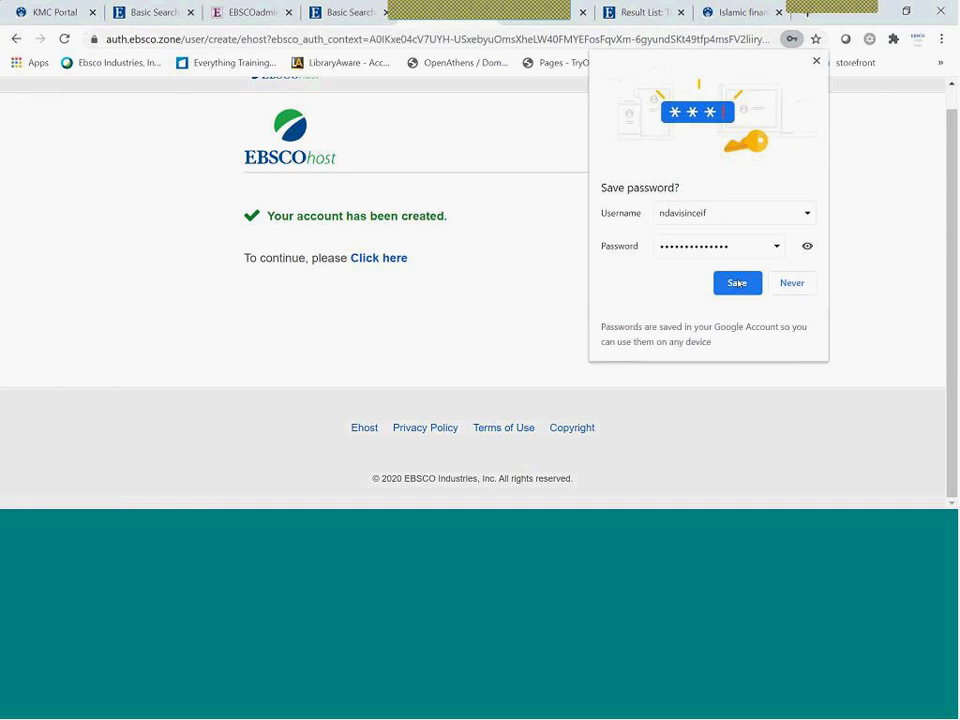
# Save the new password in Chrome, then sign in with the new personal account
pyautogui.click(737, 283)
pyautogui.click(381, 259)
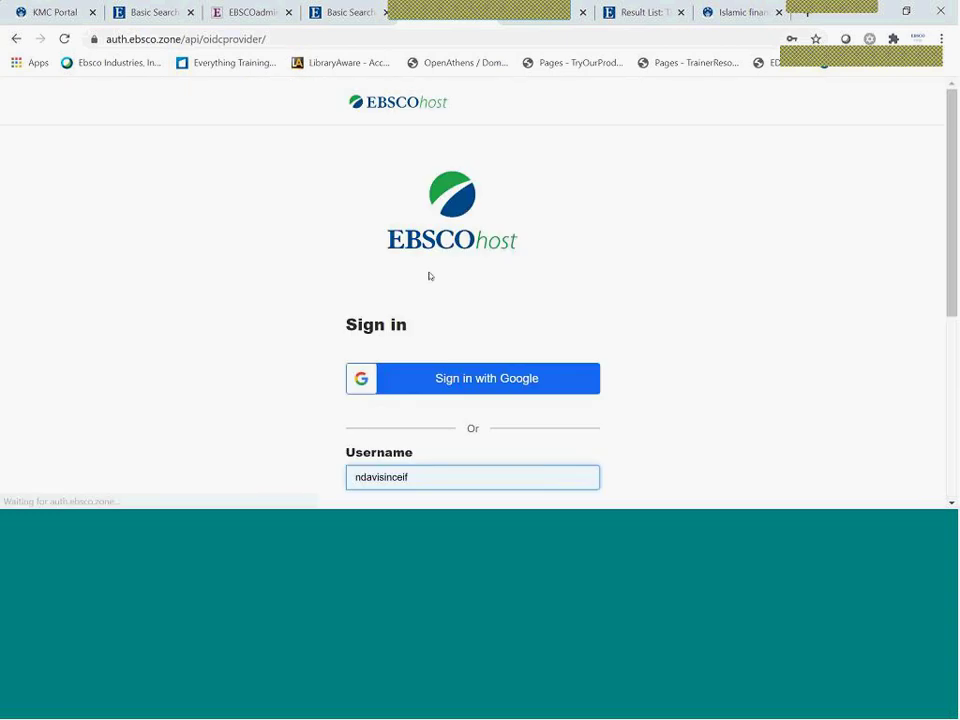
pyautogui.scroll(-2, 430, 276)
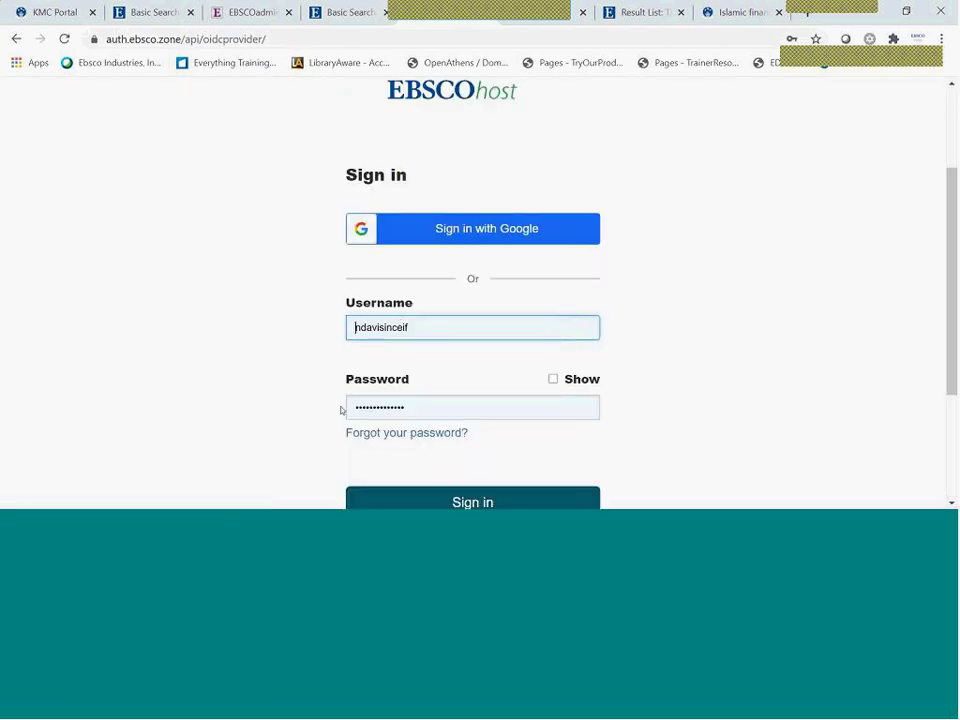
pyautogui.scroll(-2, 360, 340)
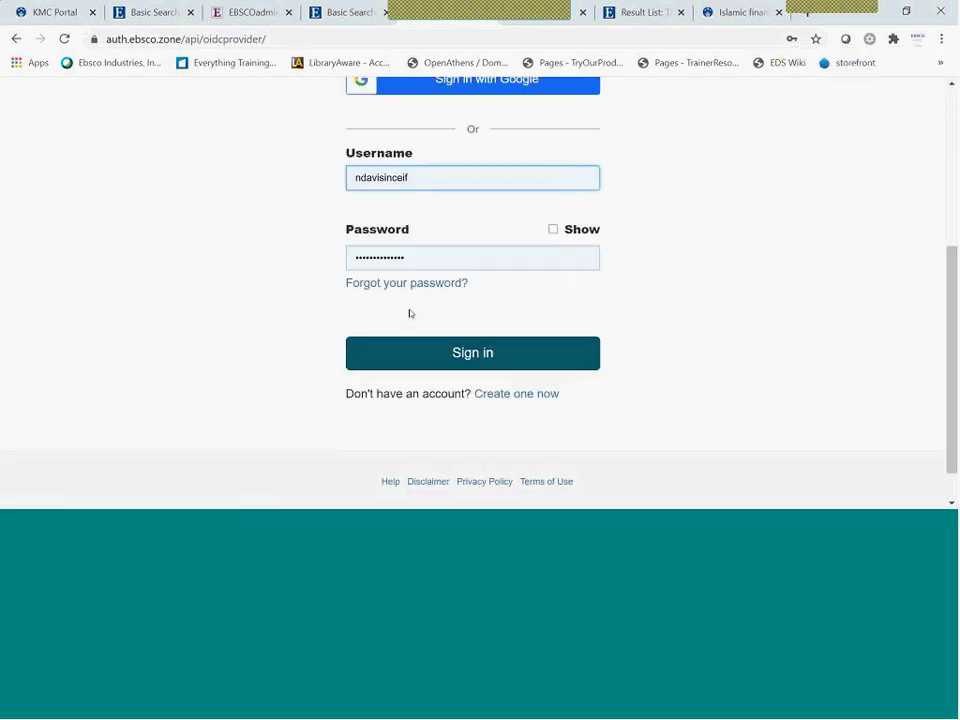
pyautogui.click(476, 355)
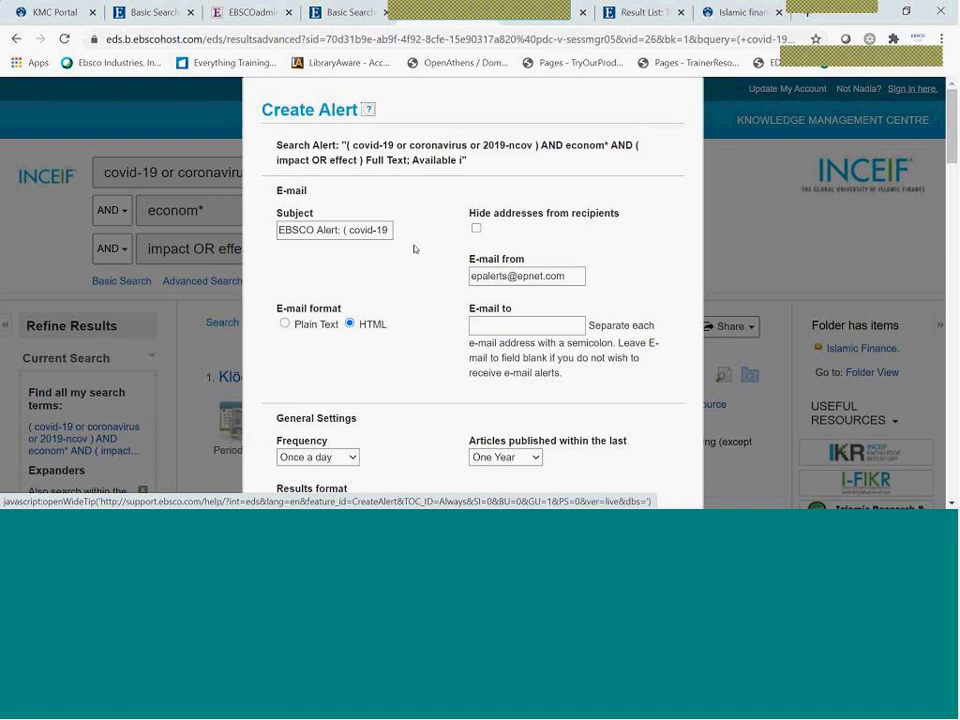
# Address the alert to the user's own e-mail address from the suggestions
pyautogui.scroll(-1, 480, 248)
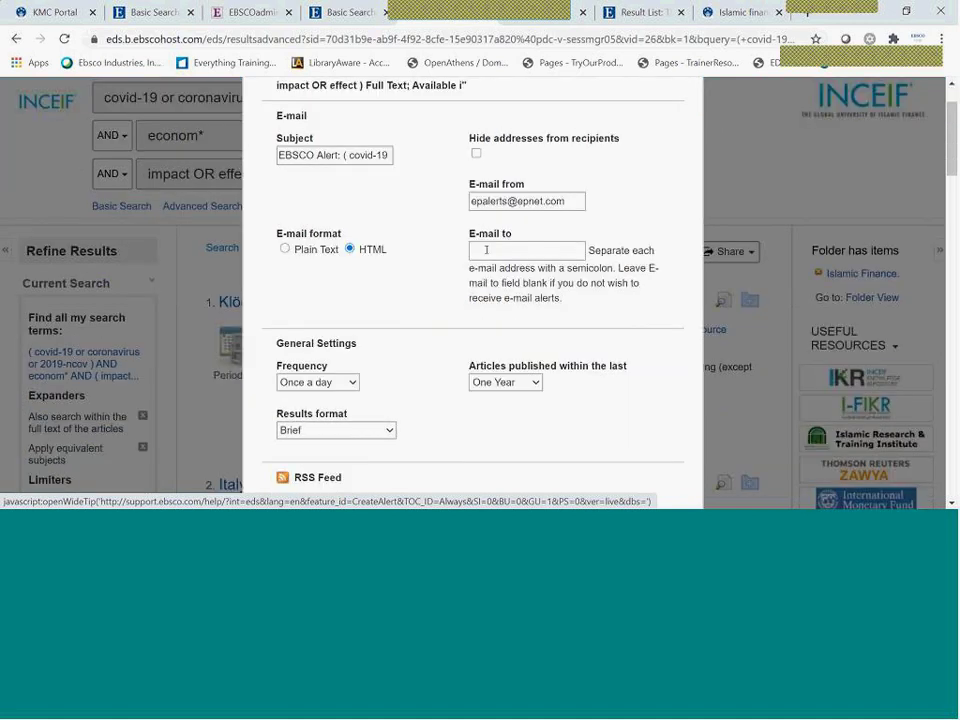
pyautogui.click(486, 250)
pyautogui.click(501, 283)
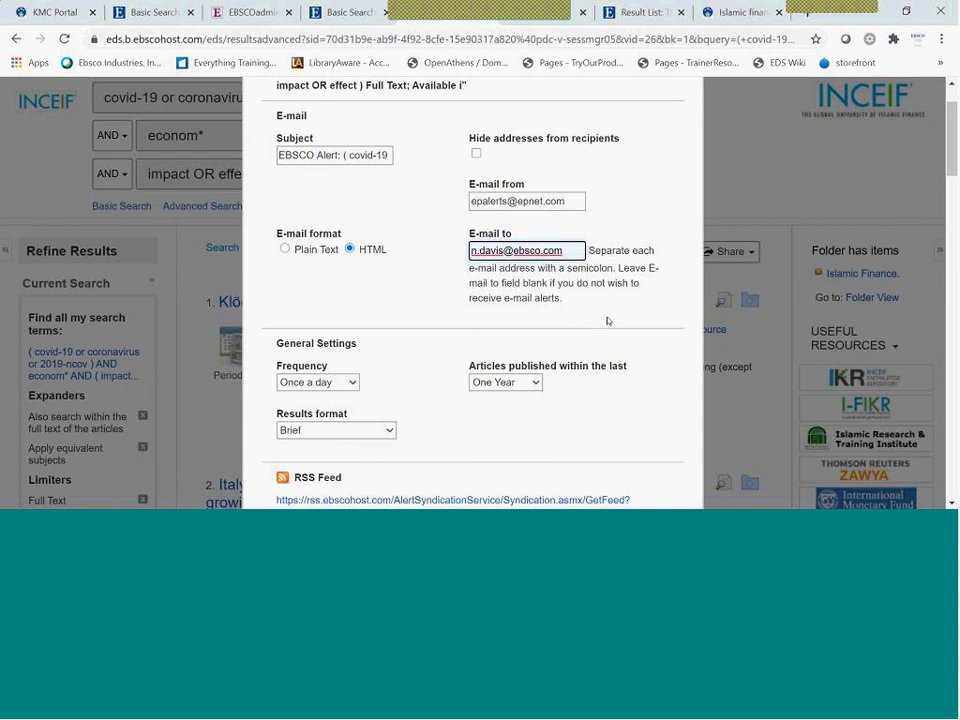
pyautogui.scroll(-2, 273, 231)
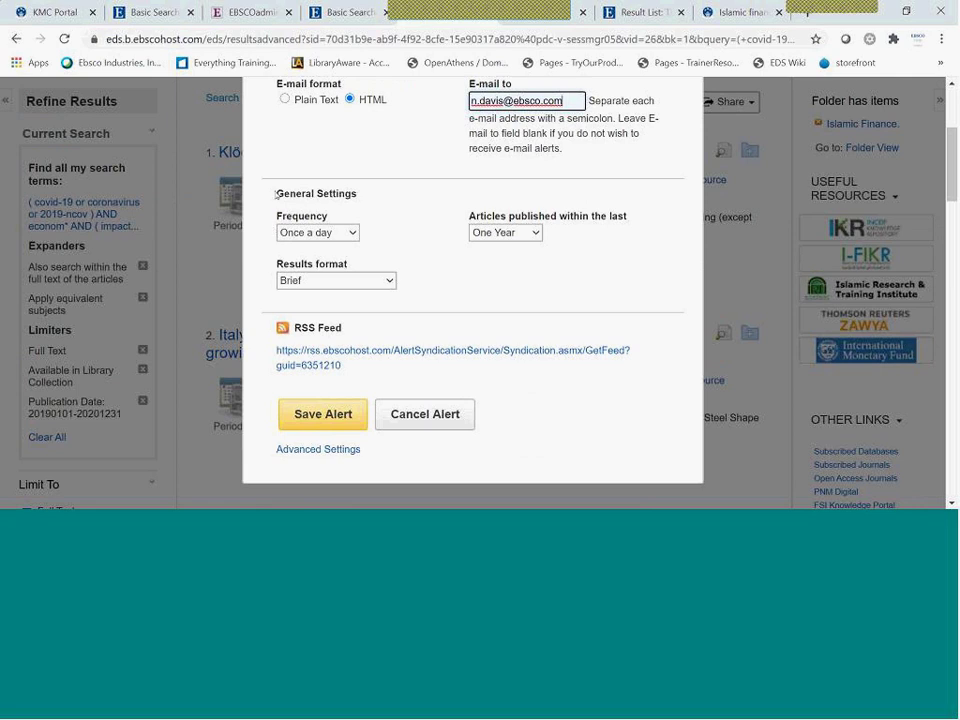
pyautogui.moveTo(276, 194); pyautogui.dragTo(363, 201)
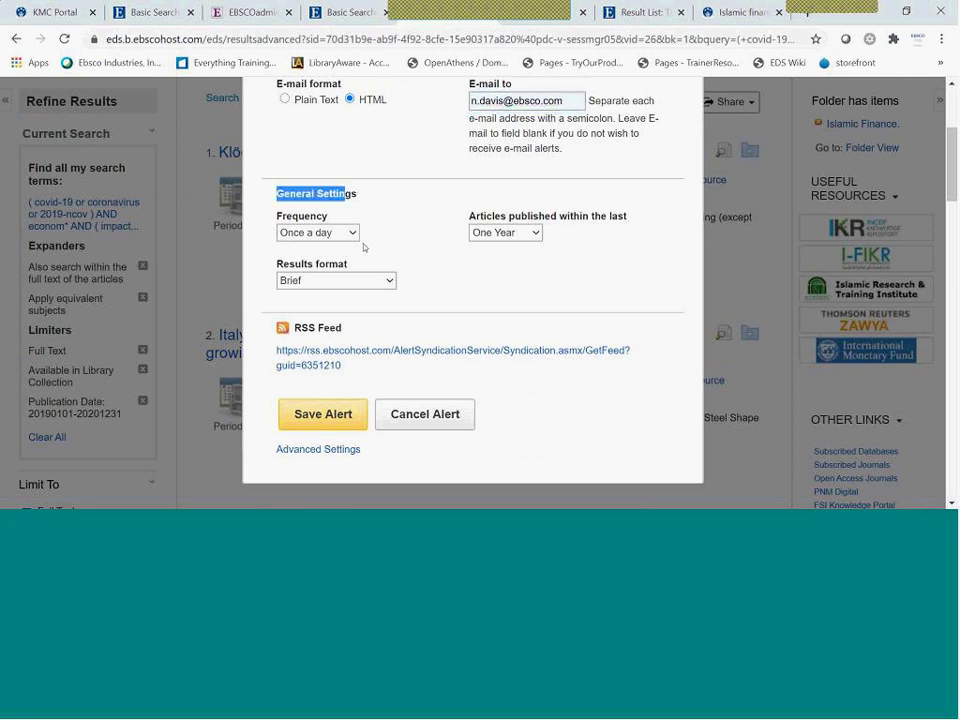
# Set alert frequency to Biweekly and limit articles to those published within One month
pyautogui.click(352, 233)
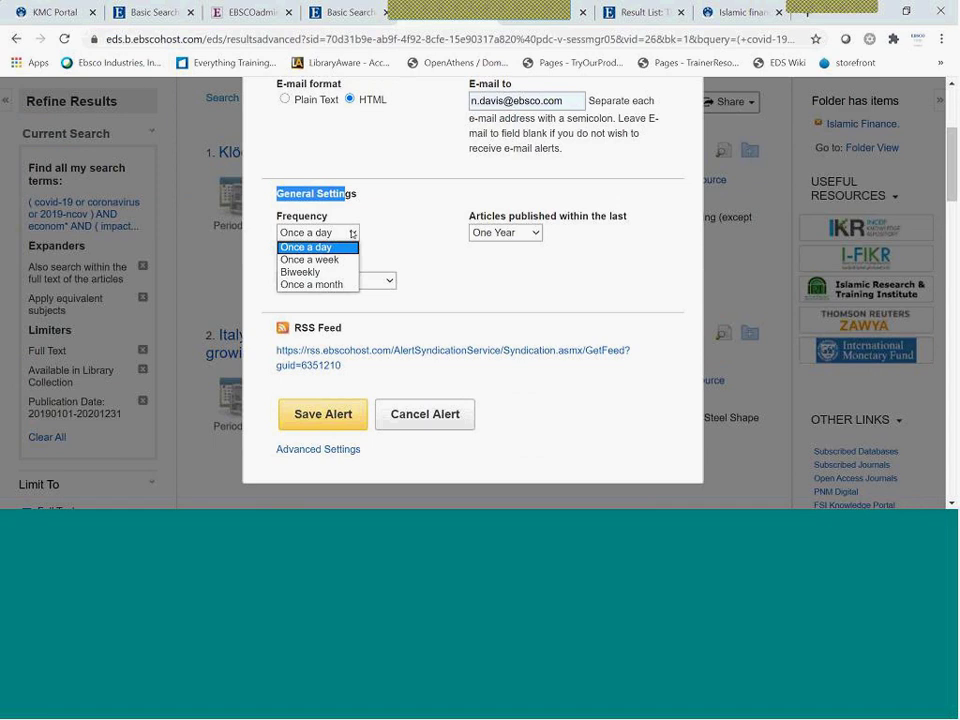
pyautogui.click(323, 273)
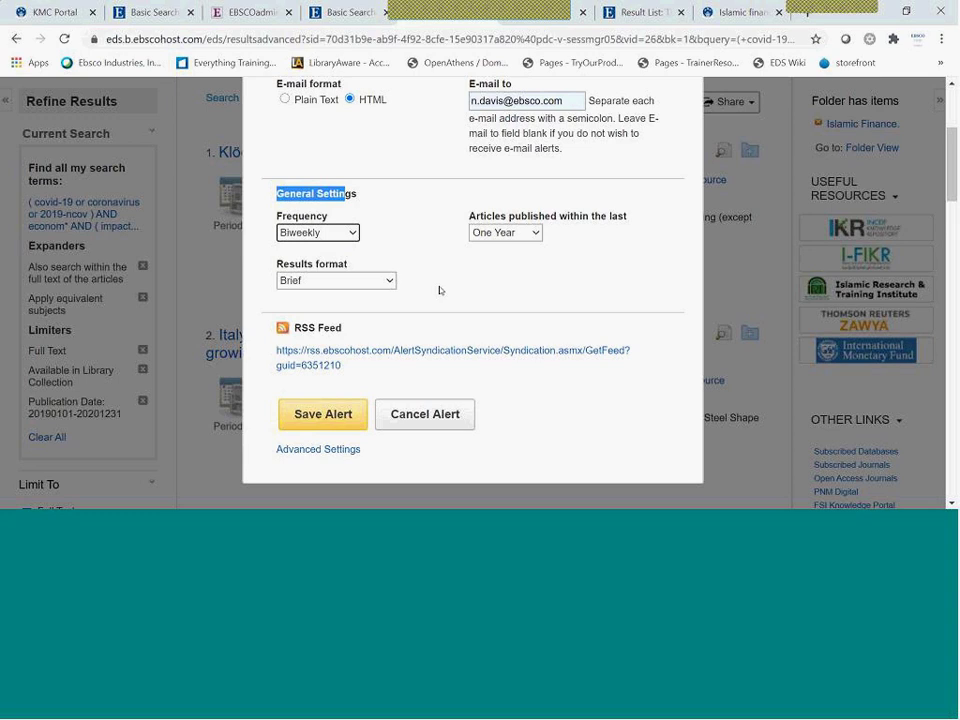
pyautogui.click(530, 232)
pyautogui.click(567, 214)
pyautogui.tripleClick(567, 214)
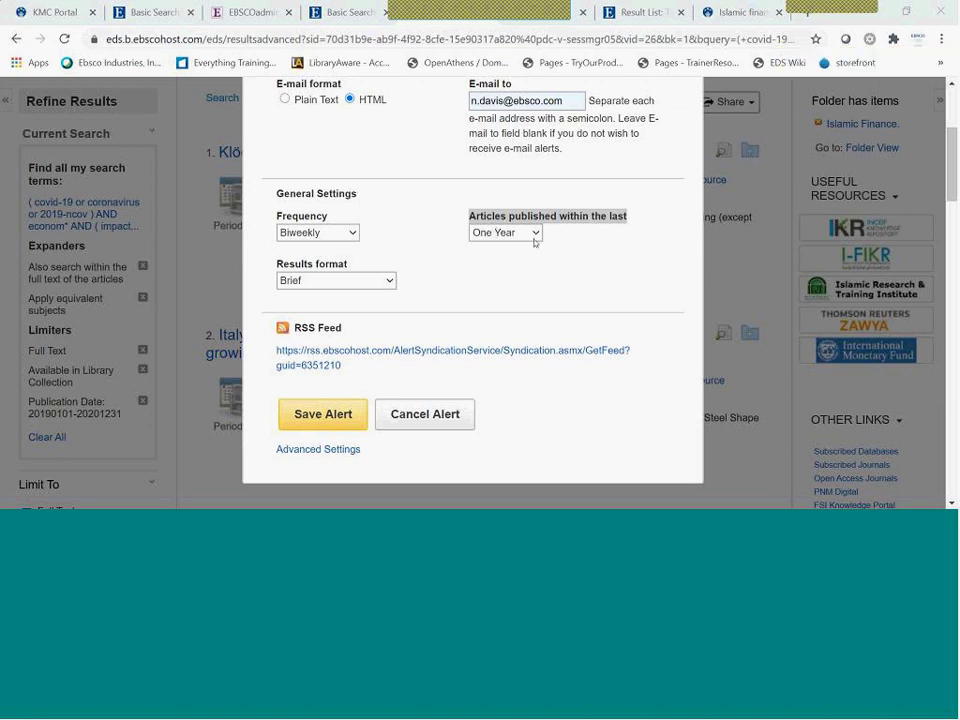
pyautogui.click(532, 233)
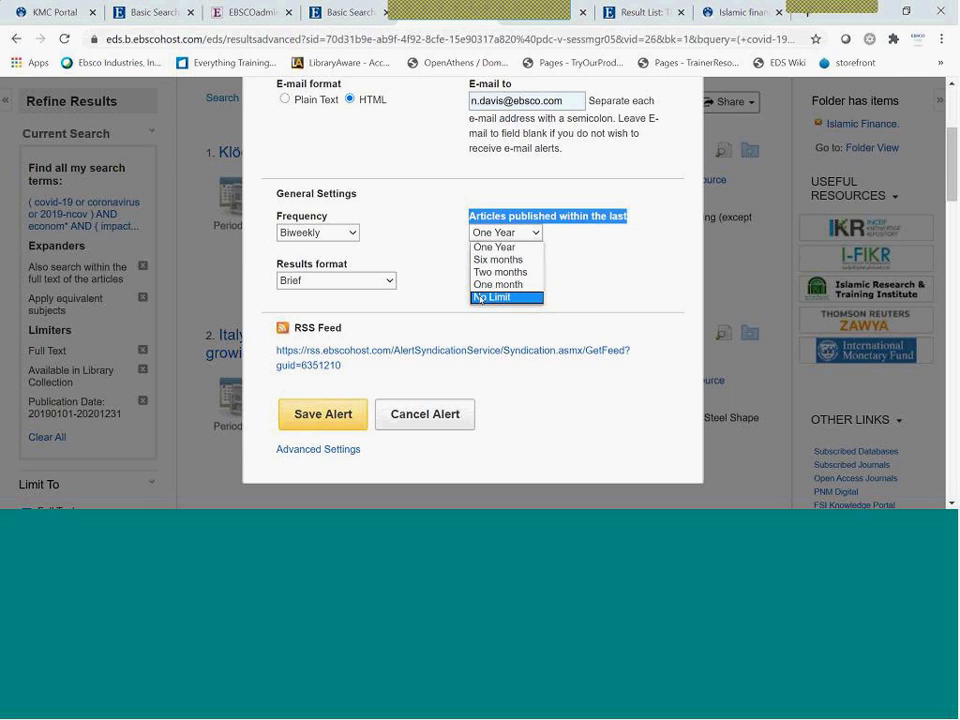
pyautogui.click(481, 297)
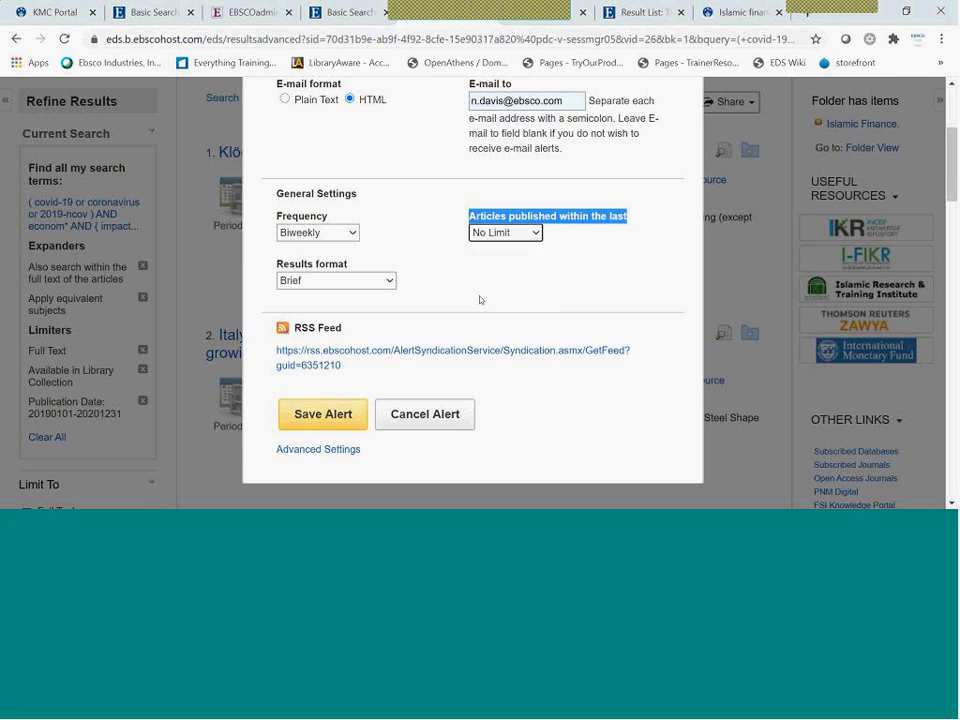
pyautogui.click(534, 232)
pyautogui.click(492, 246)
pyautogui.click(505, 232)
pyautogui.click(500, 284)
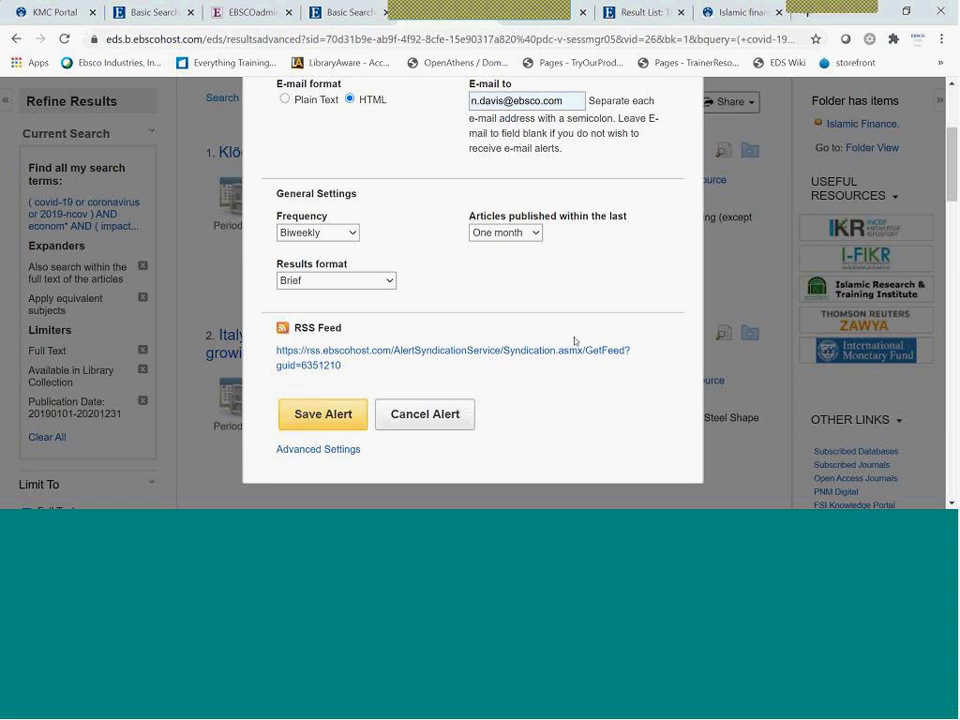
pyautogui.scroll(3, 675, 186)
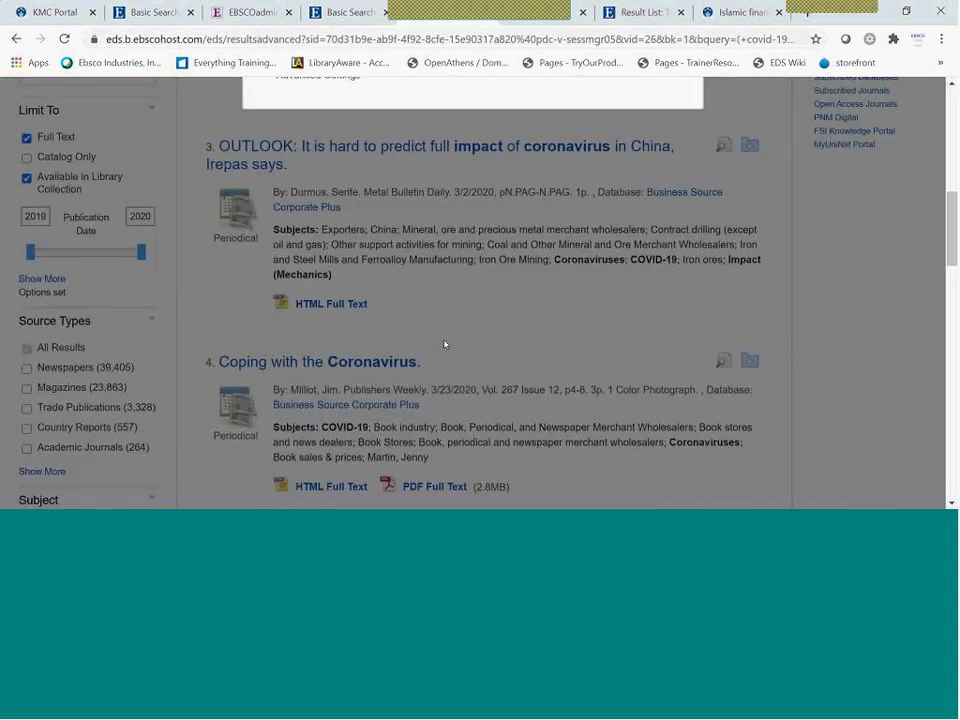
pyautogui.scroll(2, 427, 192)
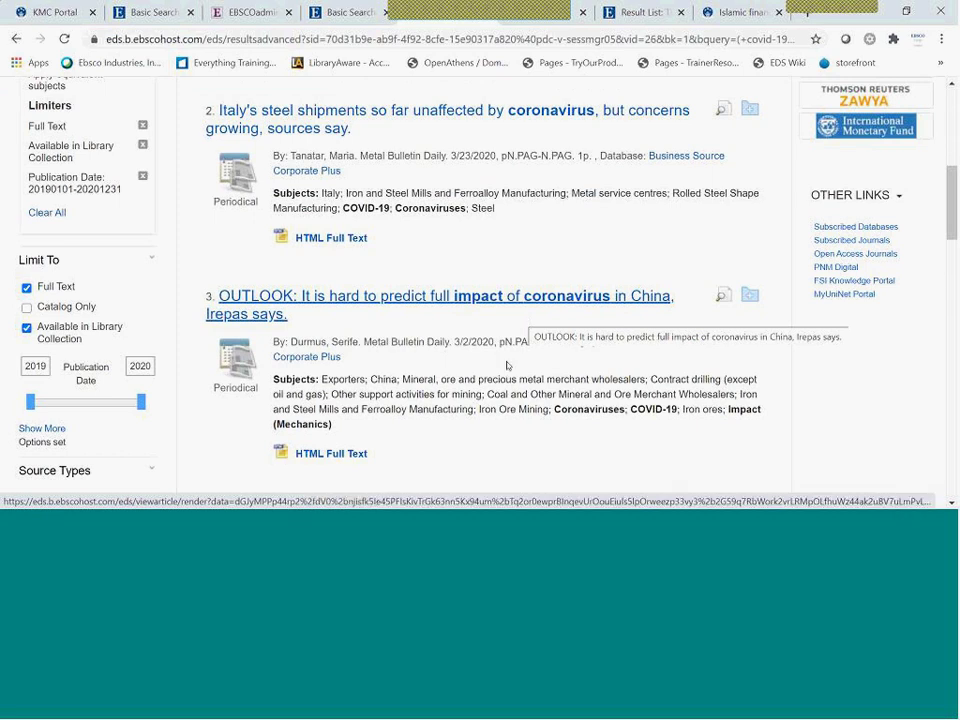
pyautogui.scroll(1, 506, 364)
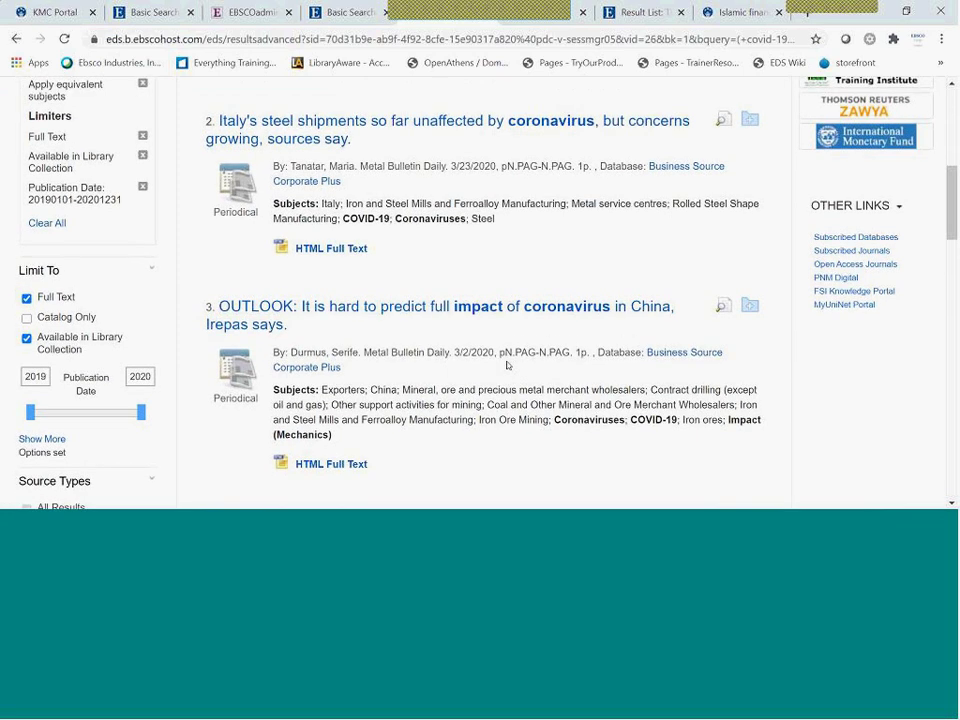
pyautogui.scroll(3, 521, 321)
pyautogui.click(727, 176)
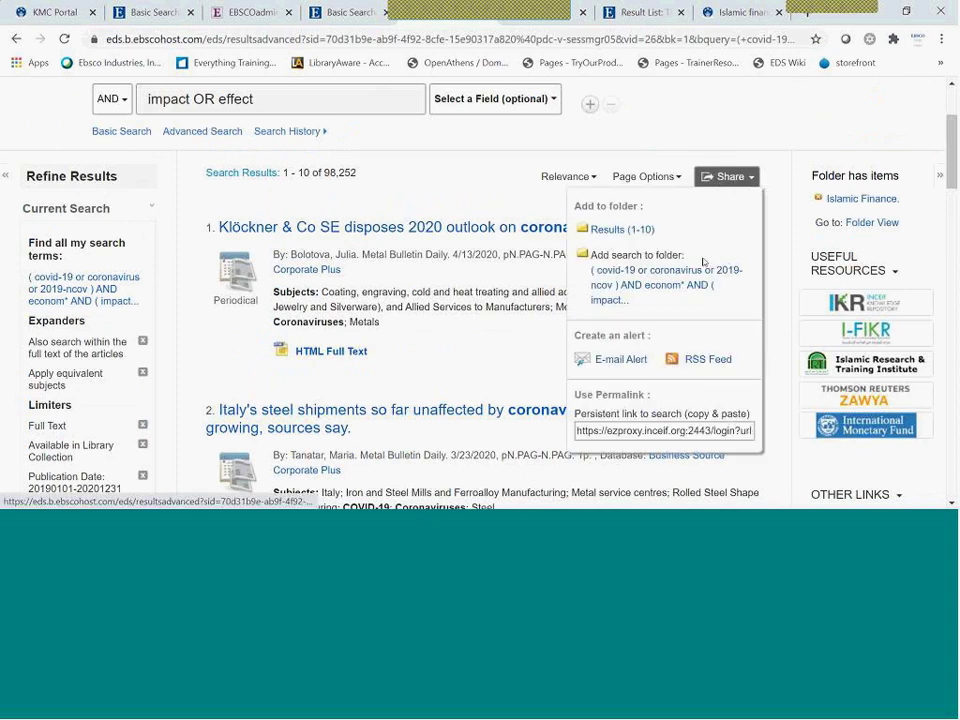
pyautogui.click(597, 436)
pyautogui.moveTo(578, 430); pyautogui.dragTo(744, 431)
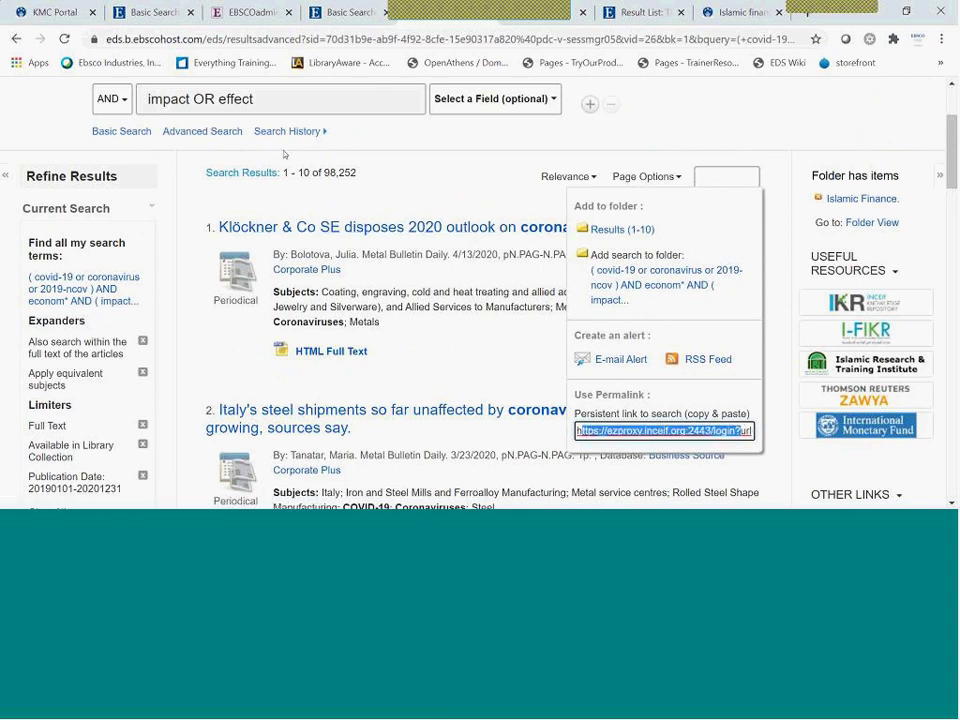
pyautogui.scroll(3, 86, 150)
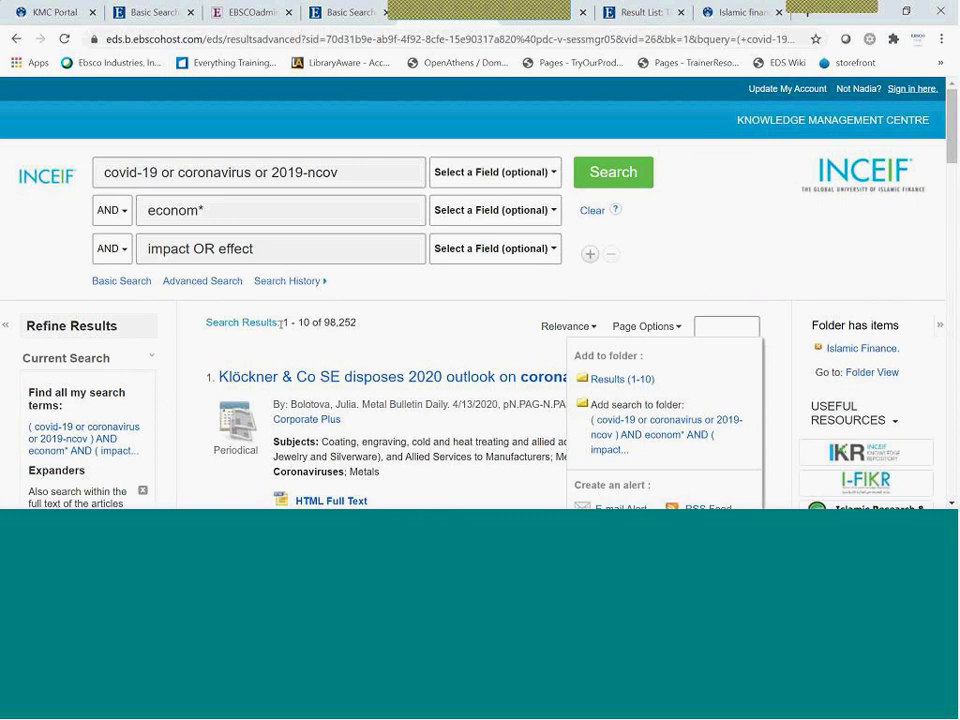
pyautogui.scroll(-8, 453, 327)
pyautogui.scroll(3, 453, 327)
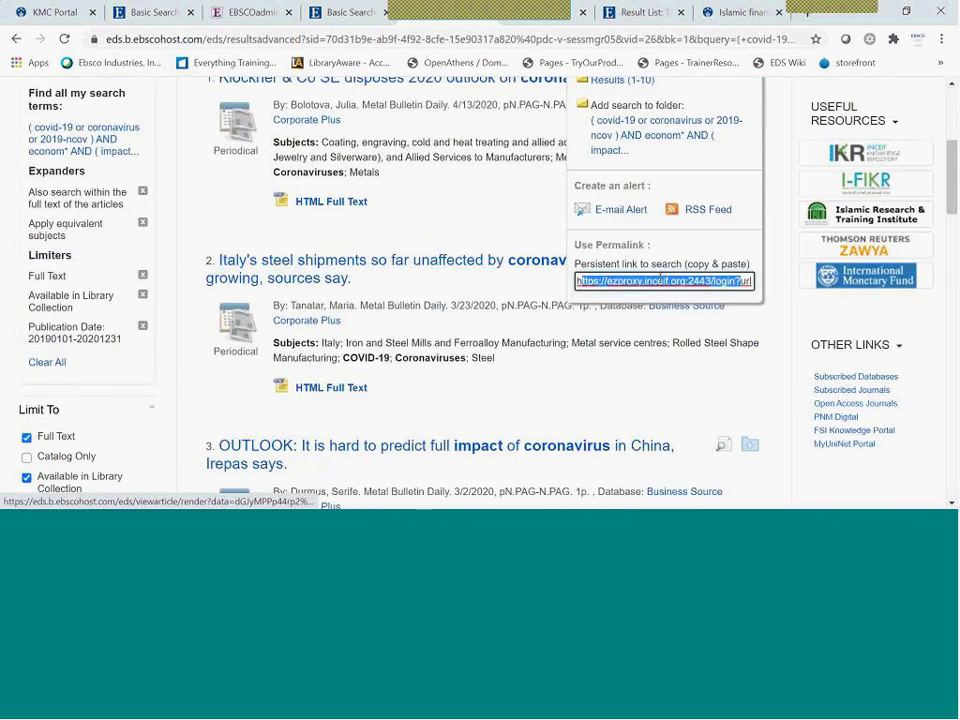
pyautogui.moveTo(578, 281); pyautogui.dragTo(736, 284)
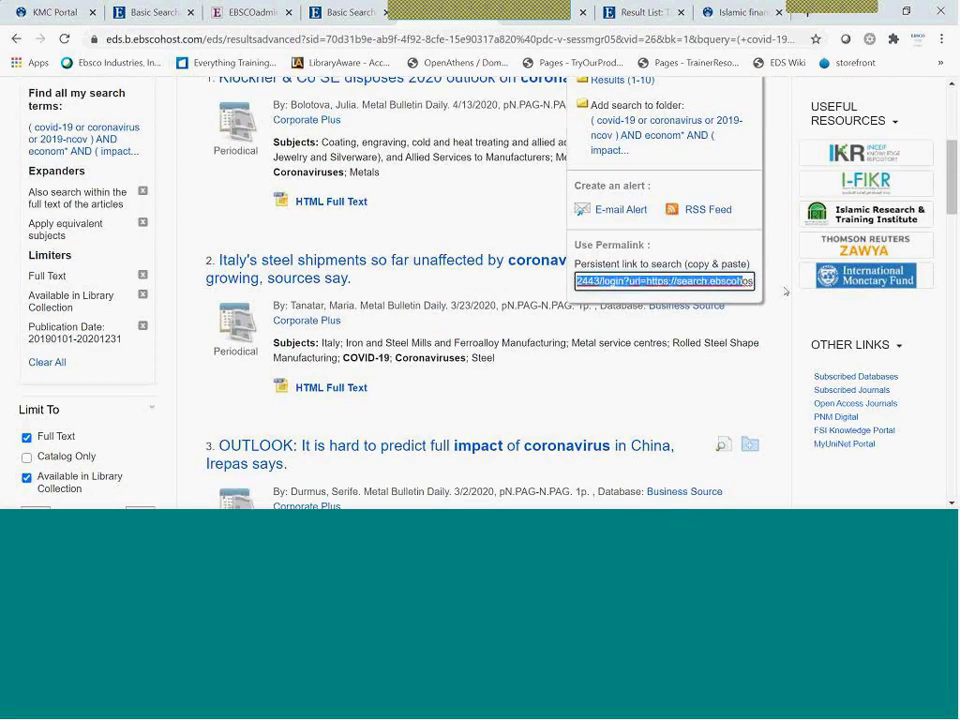
pyautogui.scroll(4, 645, 265)
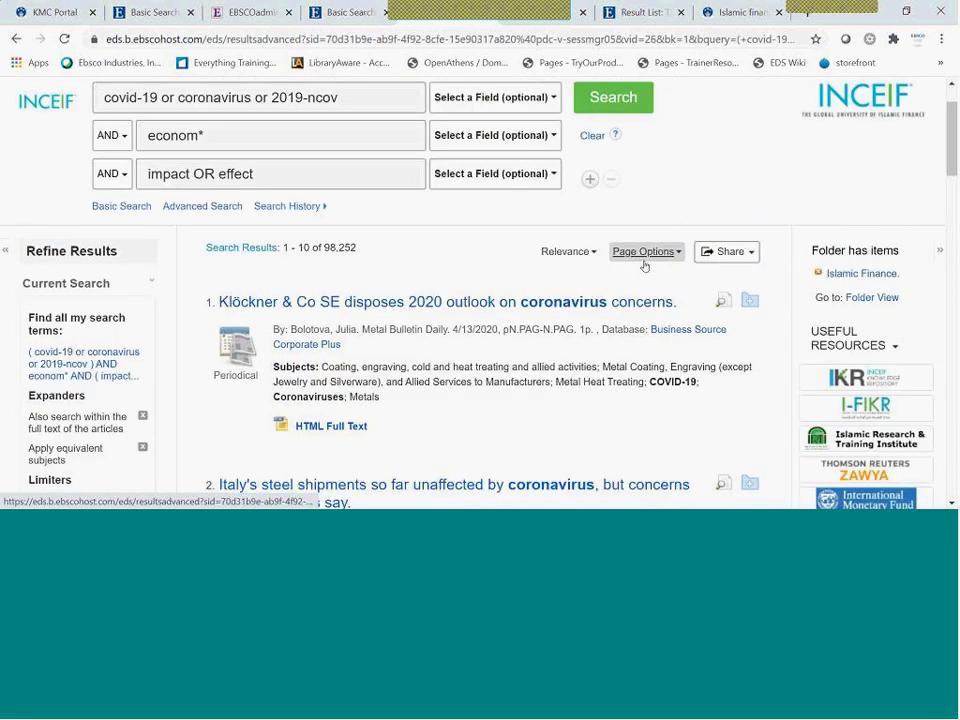
pyautogui.doubleClick(340, 247)
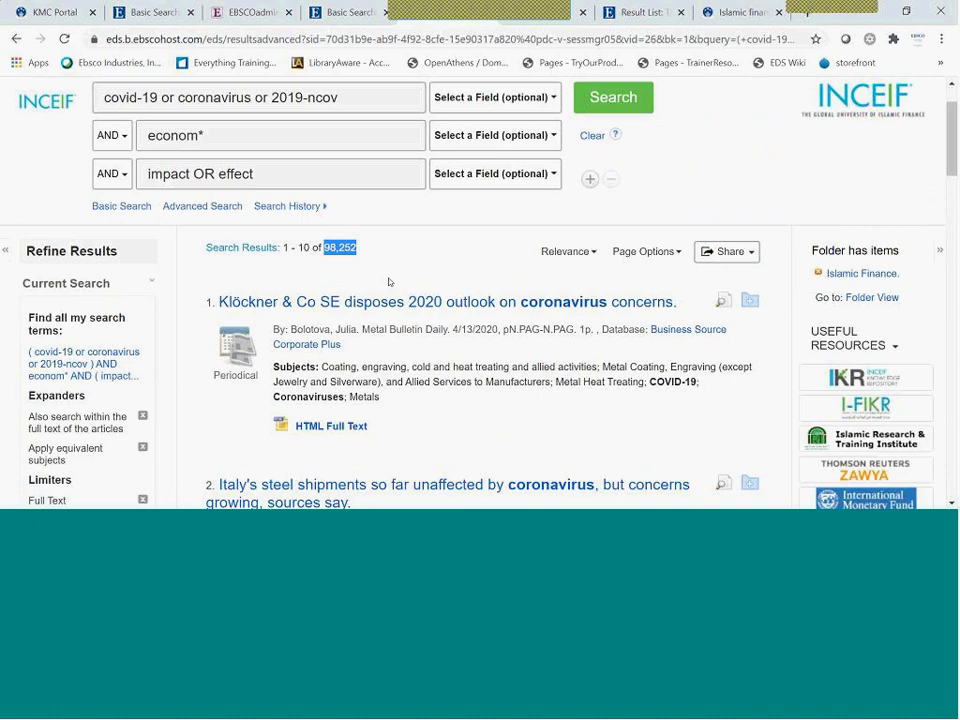
pyautogui.scroll(1, 380, 300)
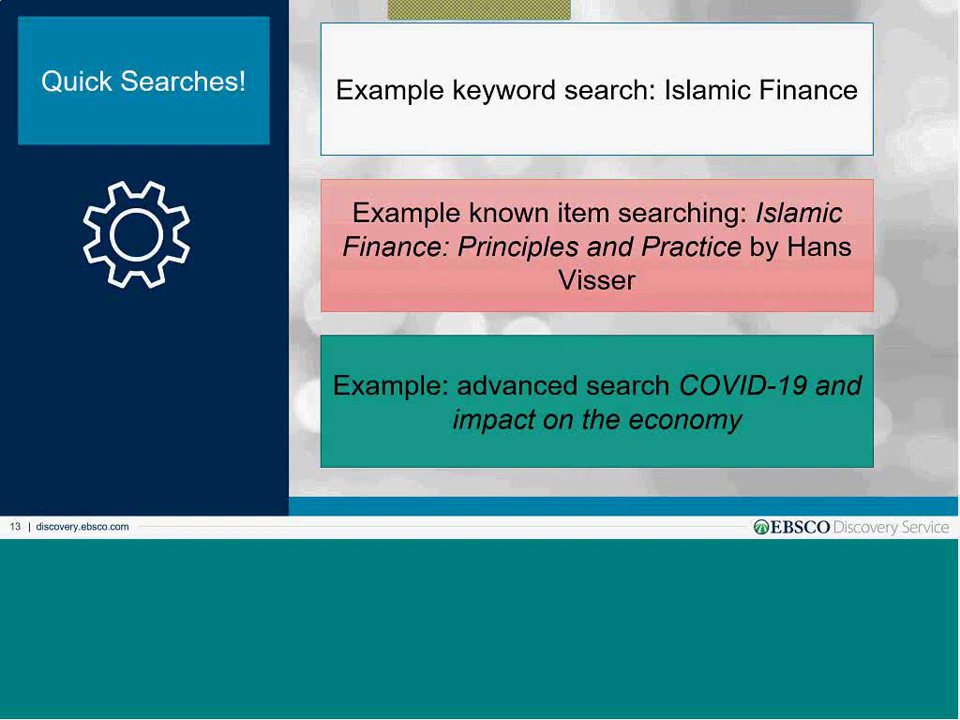
# Advance to slide 14, the Advanced Searching example, then return to a blank basic search
pyautogui.press('Right')
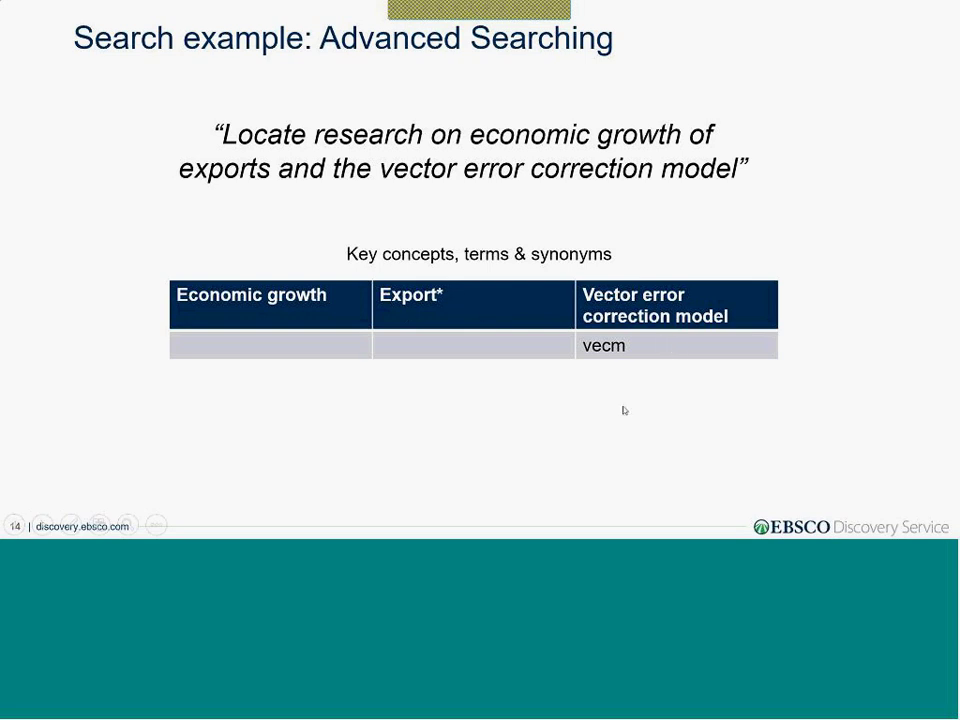
pyautogui.hotkey('alt', 'Tab')
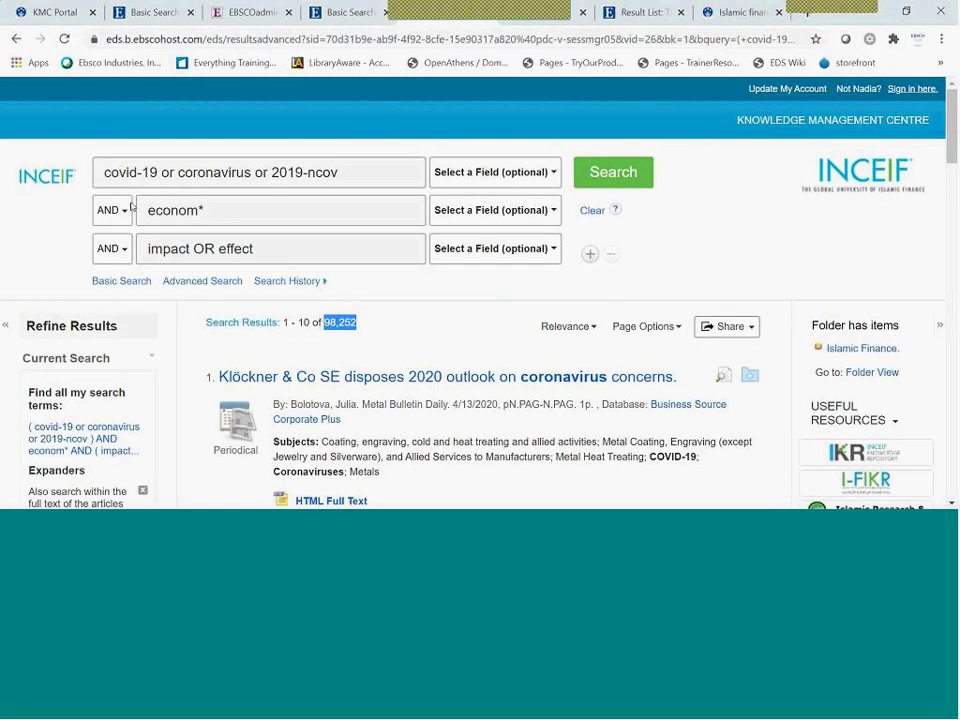
pyautogui.click(130, 282)
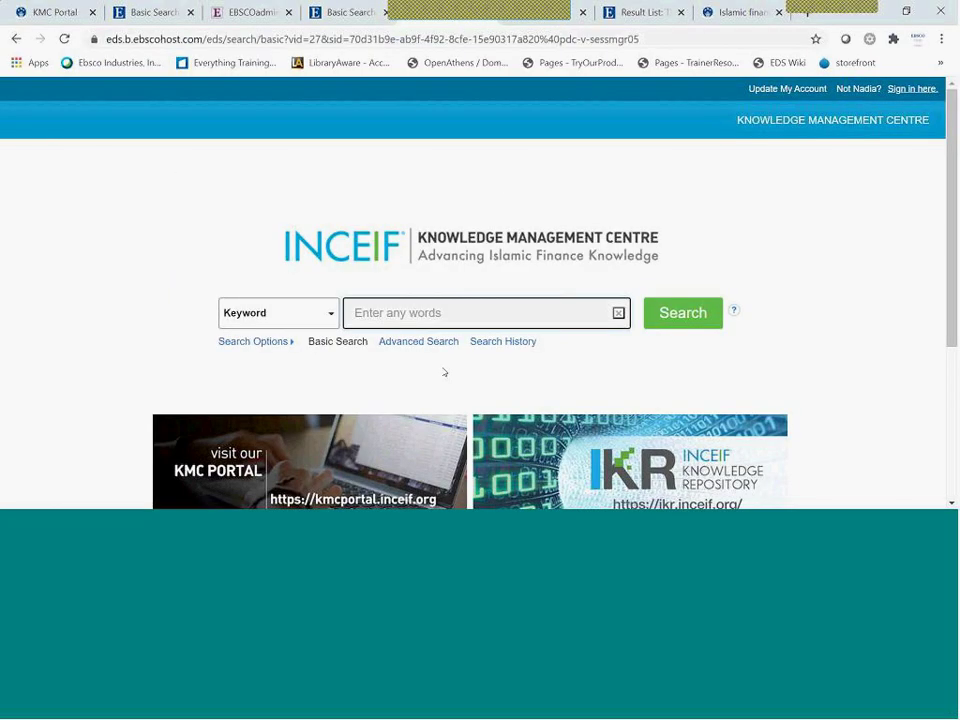
# Search for economic growth (6,075,930 results) and return to a blank basic search
pyautogui.write('economic growth')
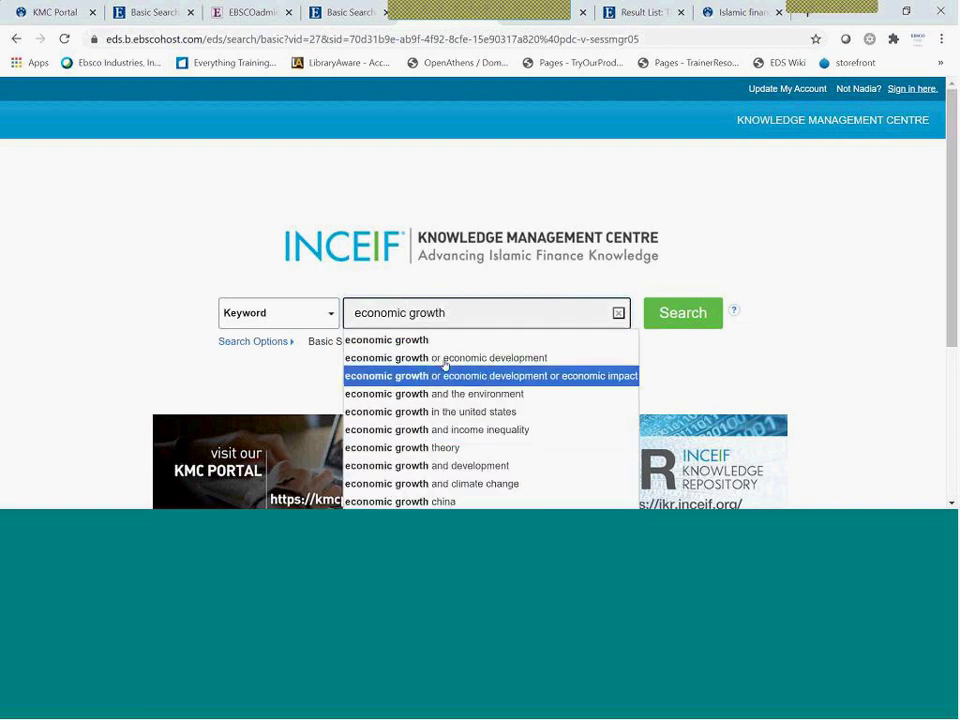
pyautogui.click(688, 314)
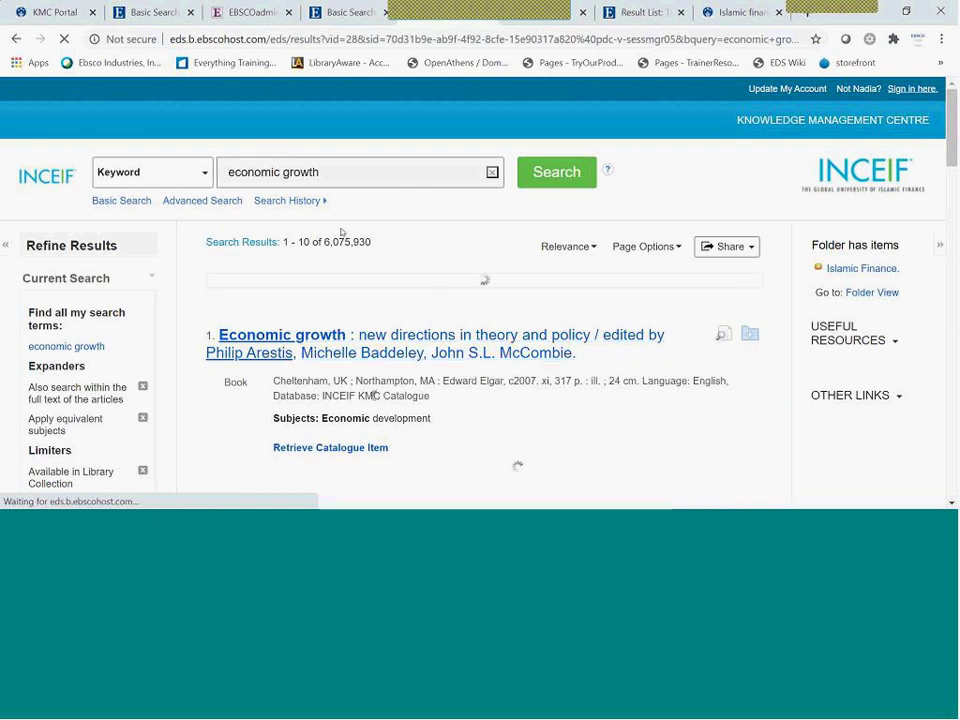
pyautogui.moveTo(322, 242); pyautogui.dragTo(392, 245)
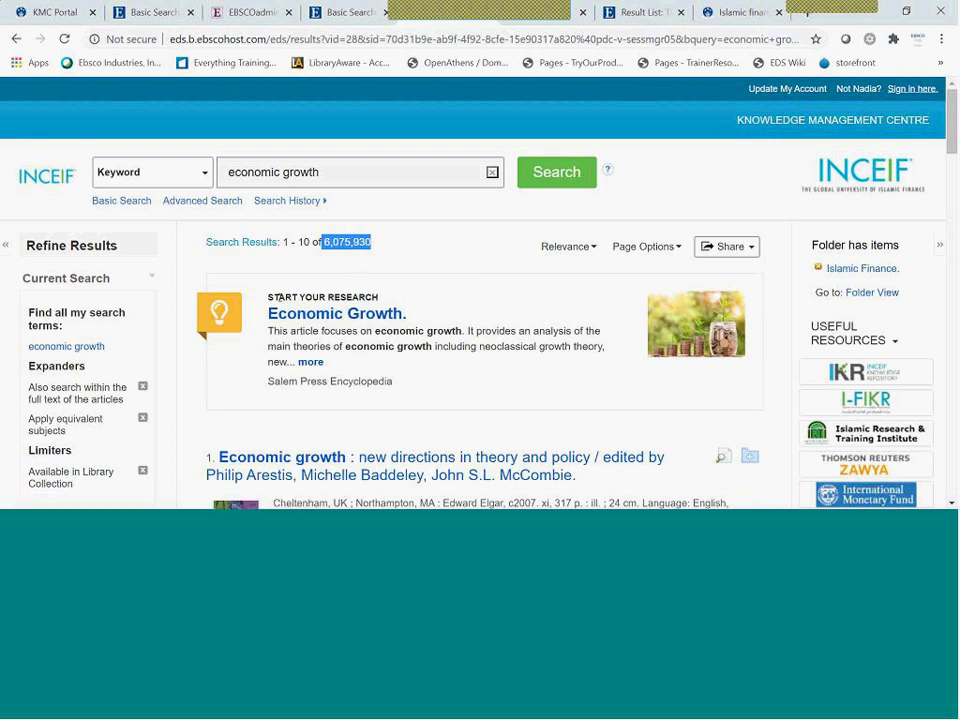
pyautogui.click(155, 201)
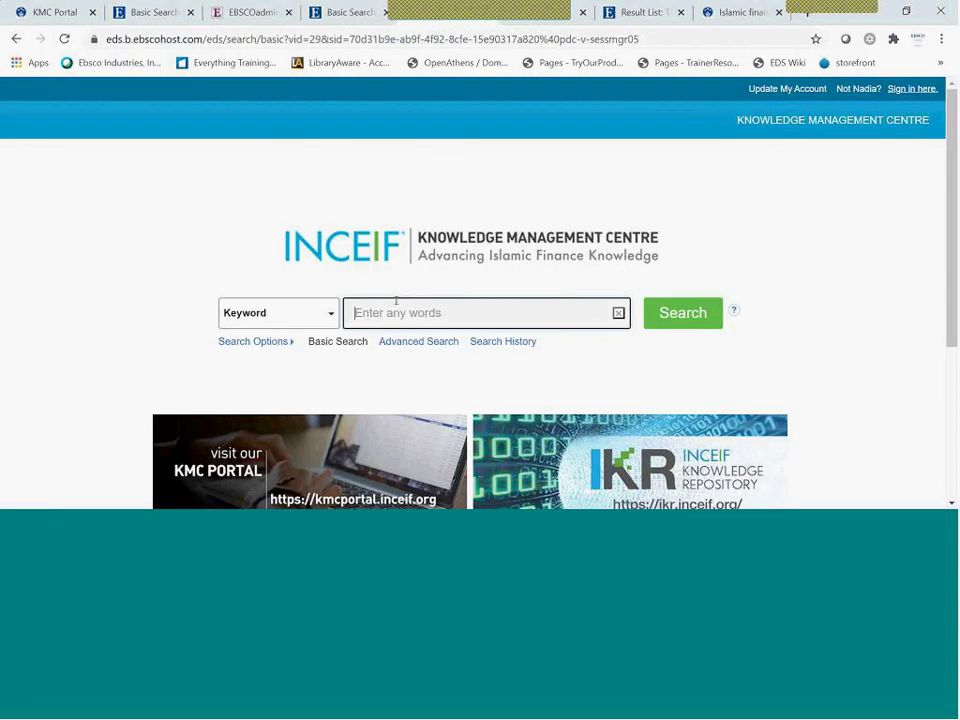
# Search for export* (4,643,167 results) and return to a blank basic search
pyautogui.write('export*')
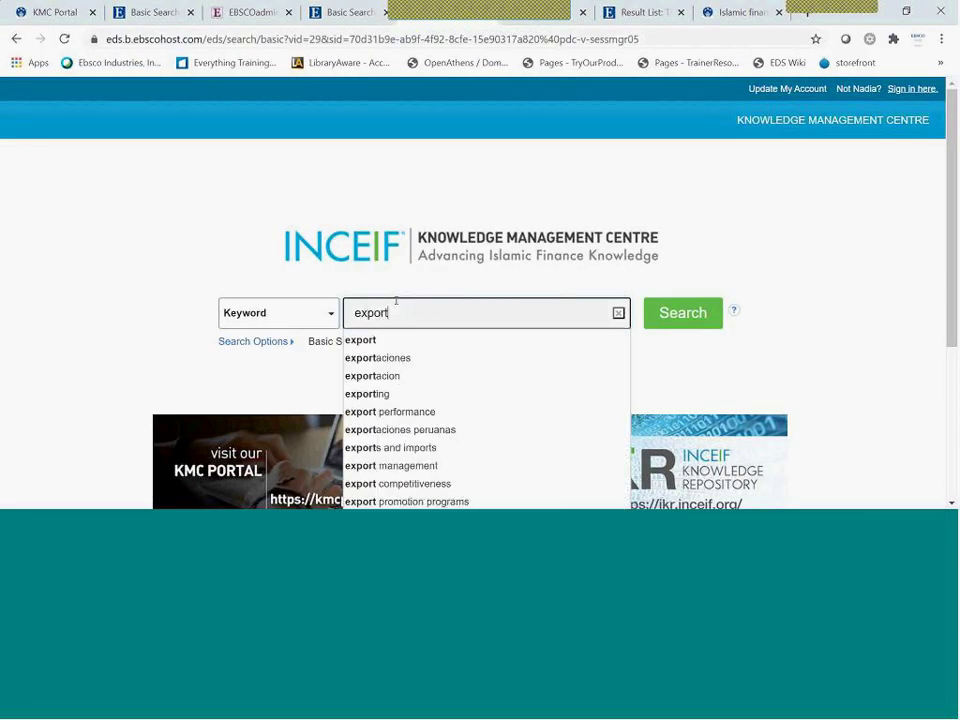
pyautogui.click(666, 312)
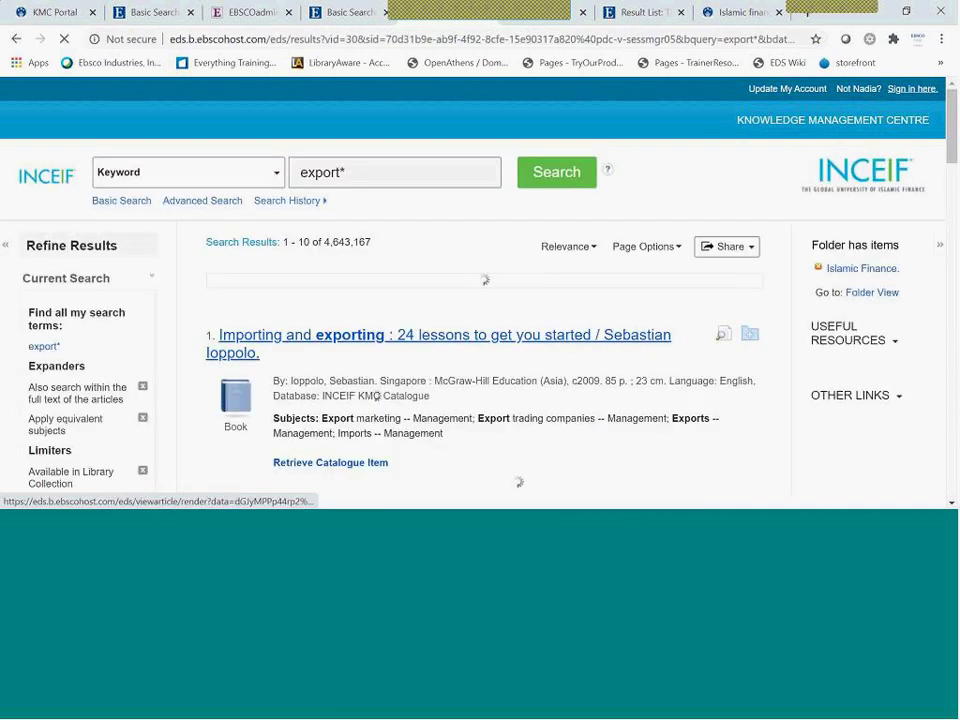
pyautogui.moveTo(324, 241); pyautogui.dragTo(372, 243)
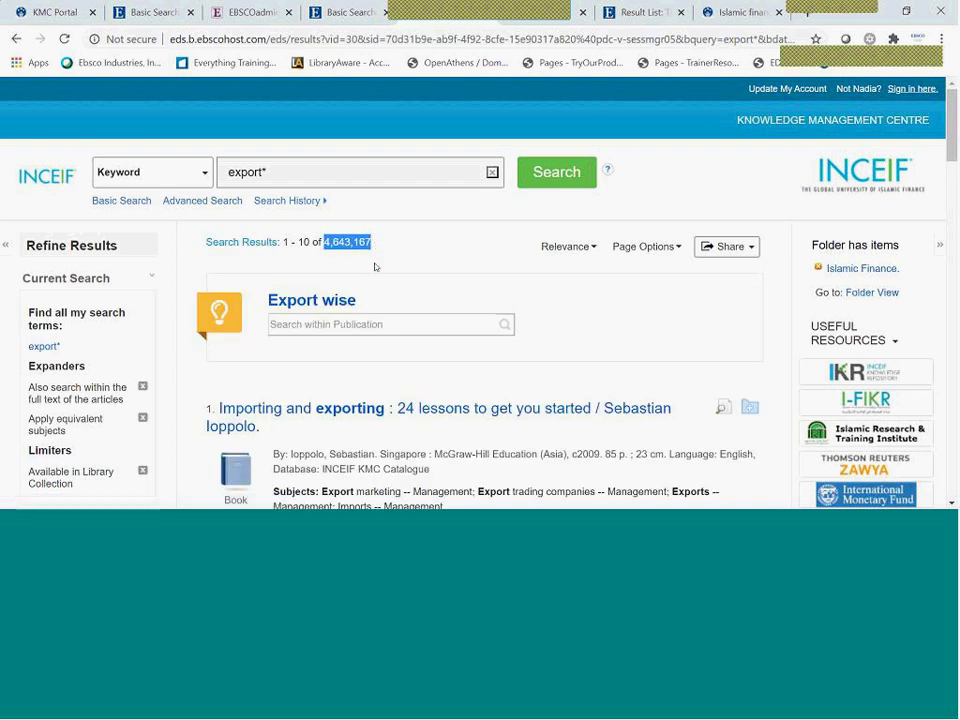
pyautogui.click(122, 201)
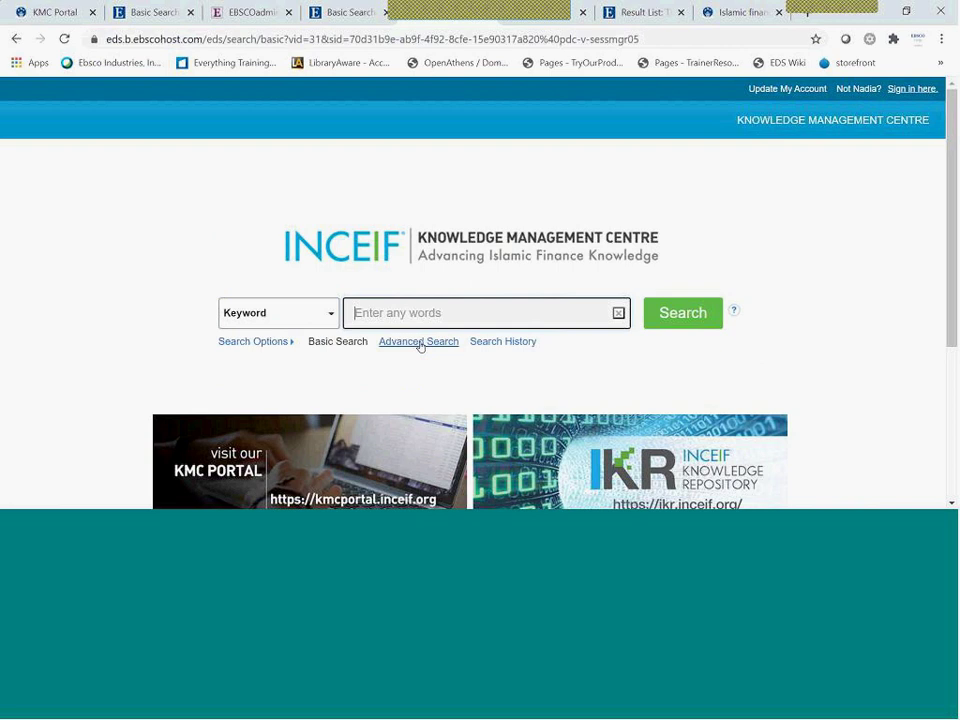
# Search for 'vector error correction model OR vecm' (163,445 results), then clear back to basic search
pyautogui.hotkey('alt', 'Tab')
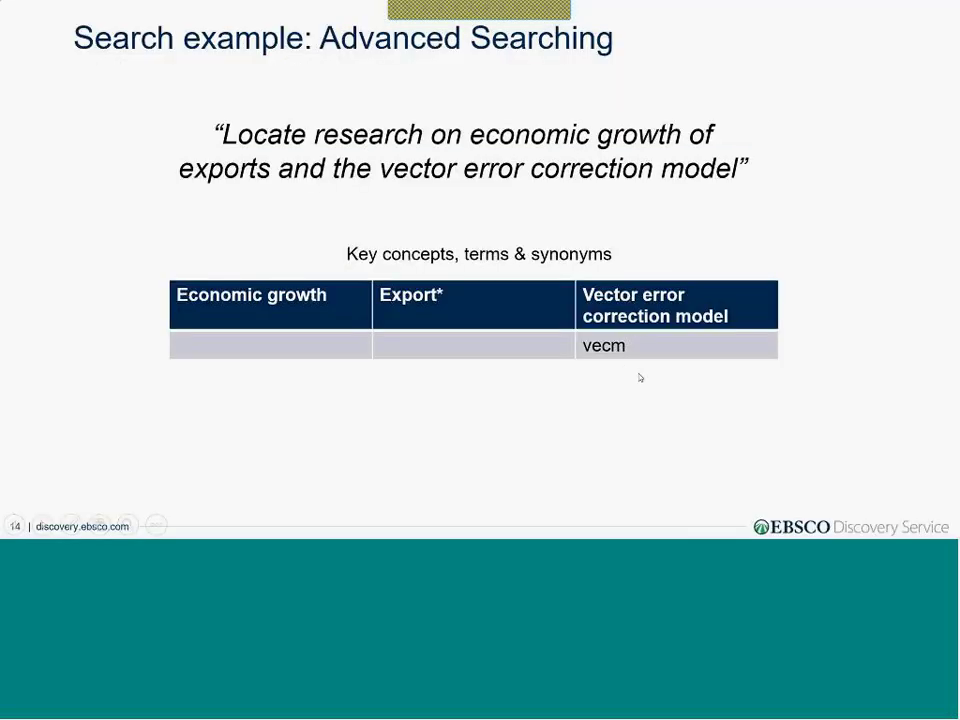
pyautogui.hotkey('alt', 'Tab')
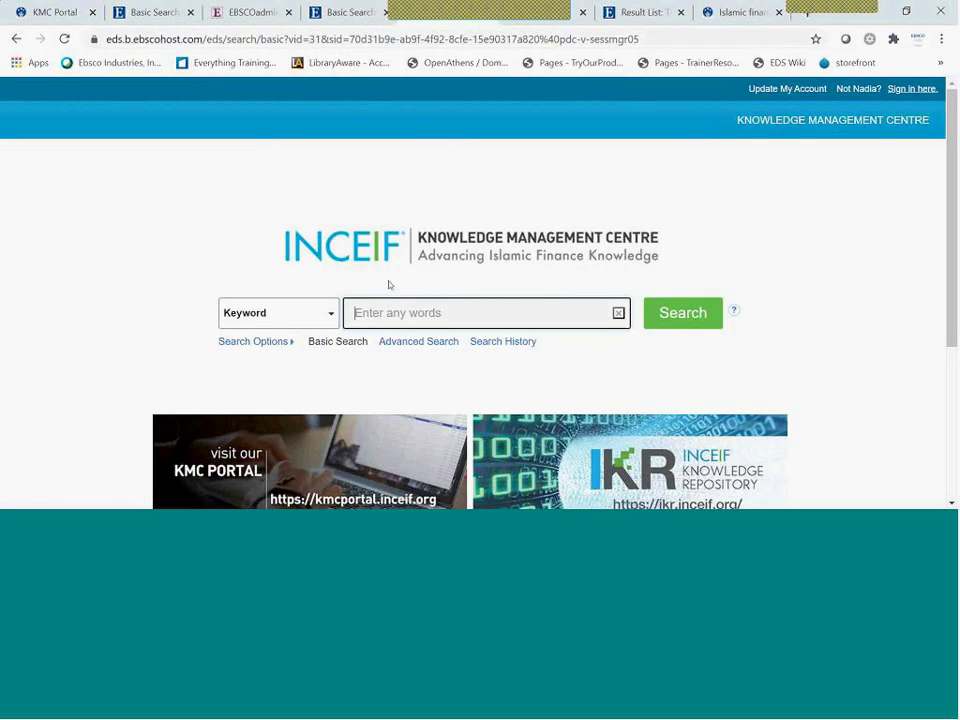
pyautogui.write('vector error cor')
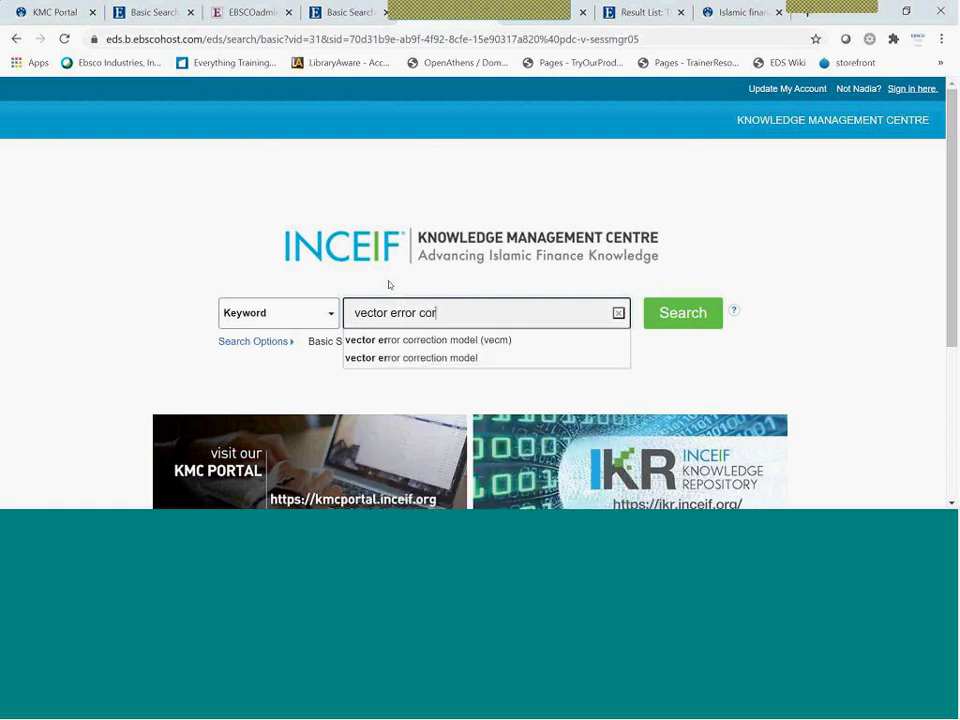
pyautogui.write('rection model')
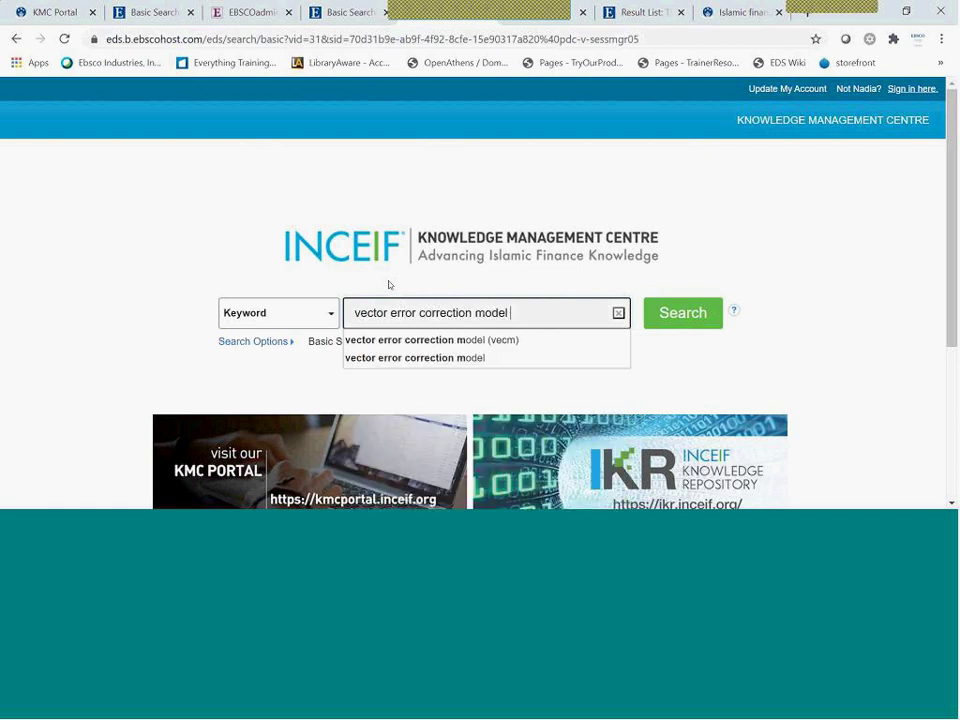
pyautogui.write(' OR vecm')
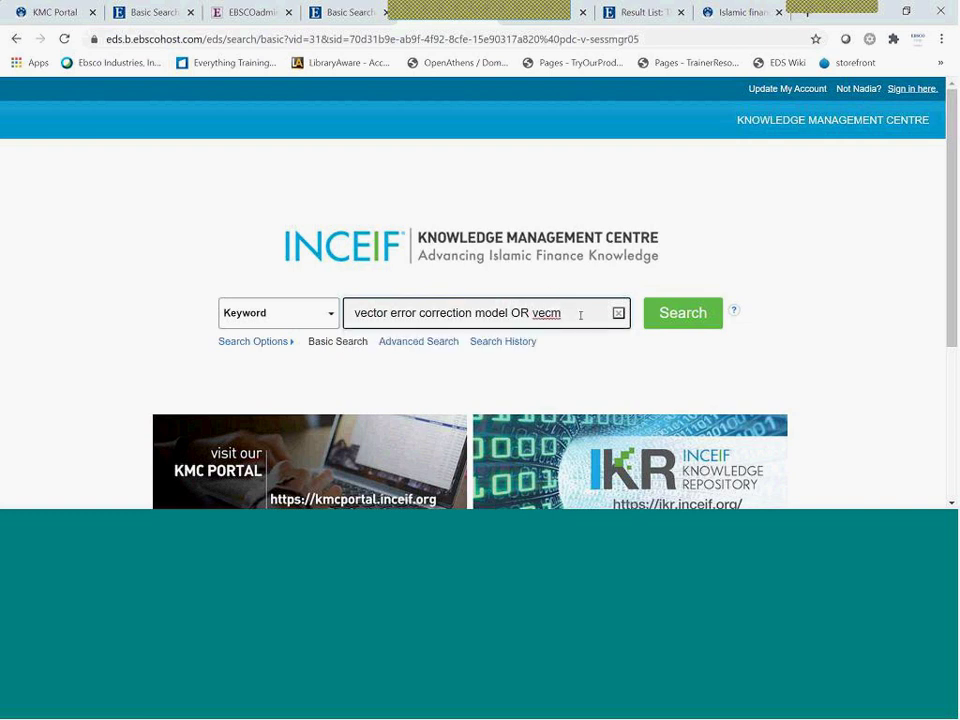
pyautogui.click(681, 318)
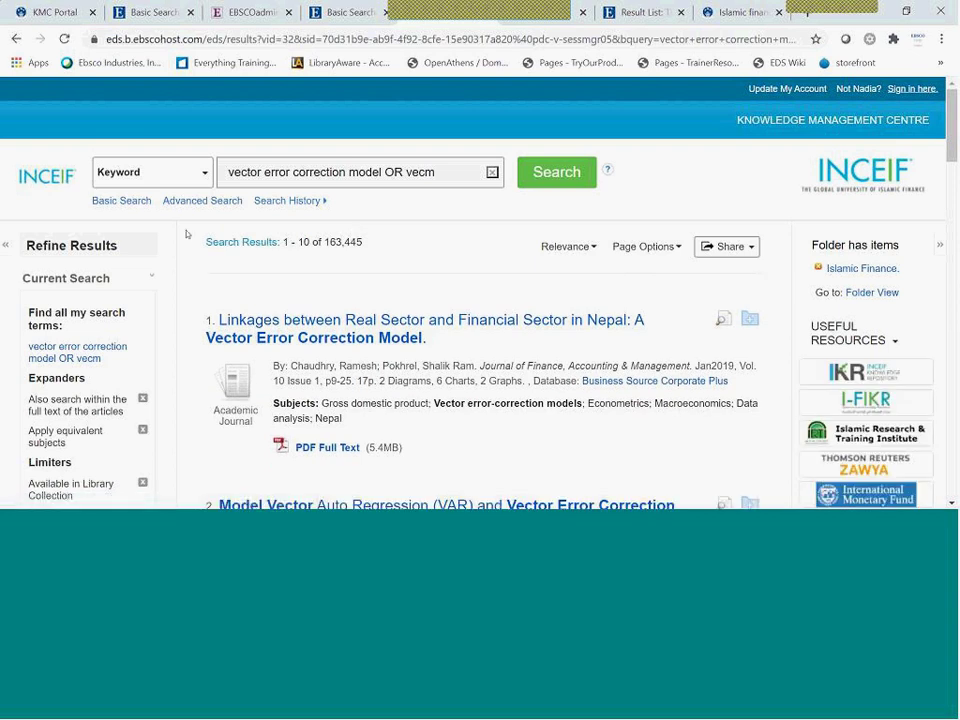
pyautogui.click(124, 202)
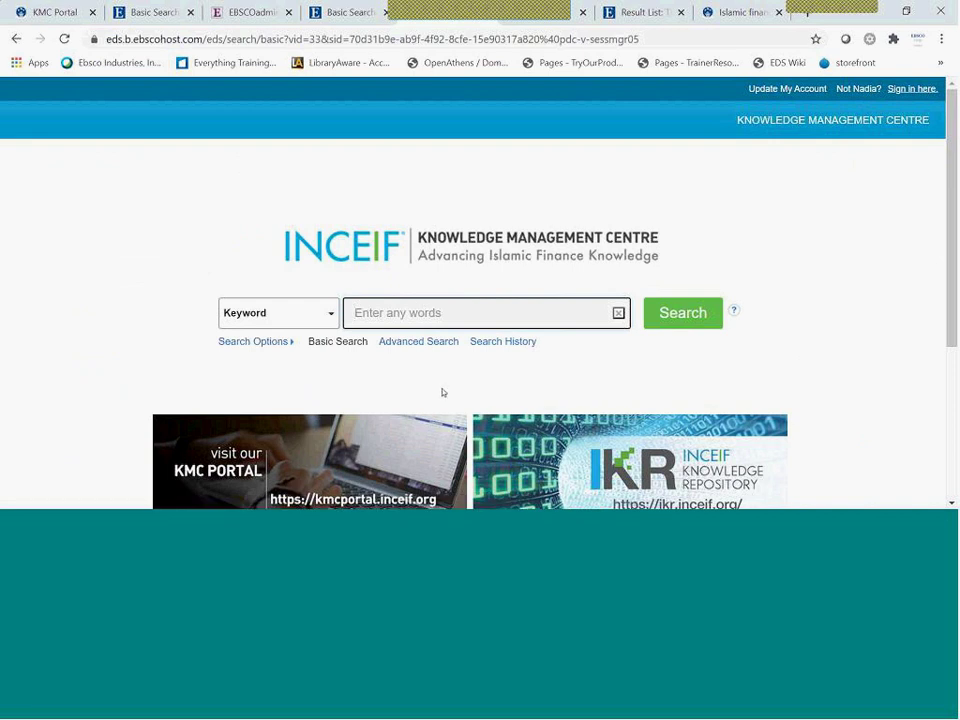
# Open the search history and tick the economic growth, export* and vector error correction searches
pyautogui.click(507, 342)
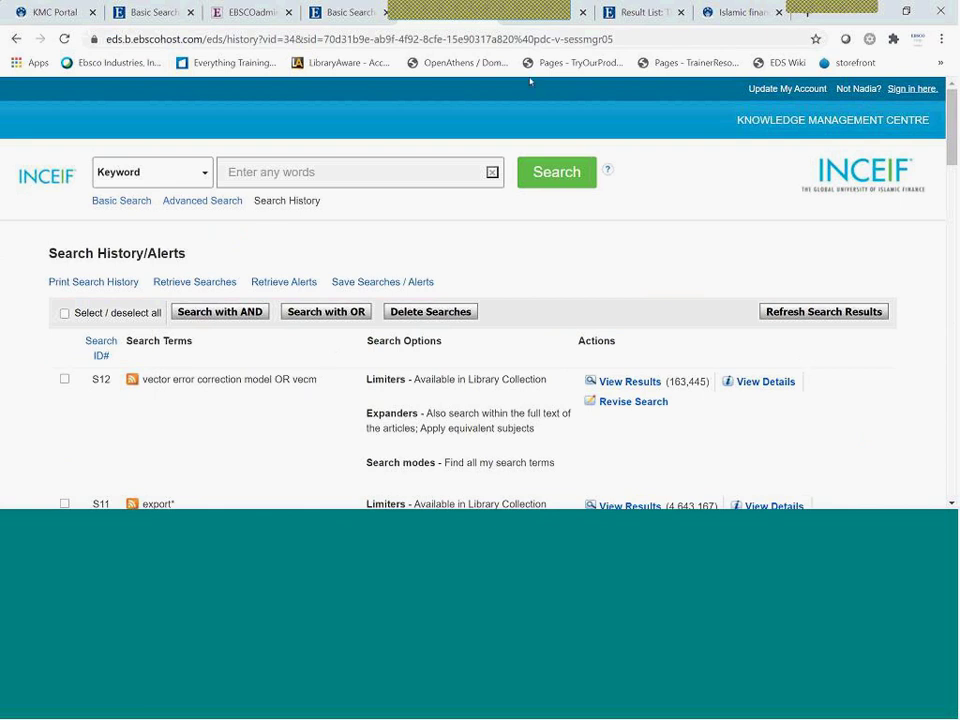
pyautogui.click(400, 39)
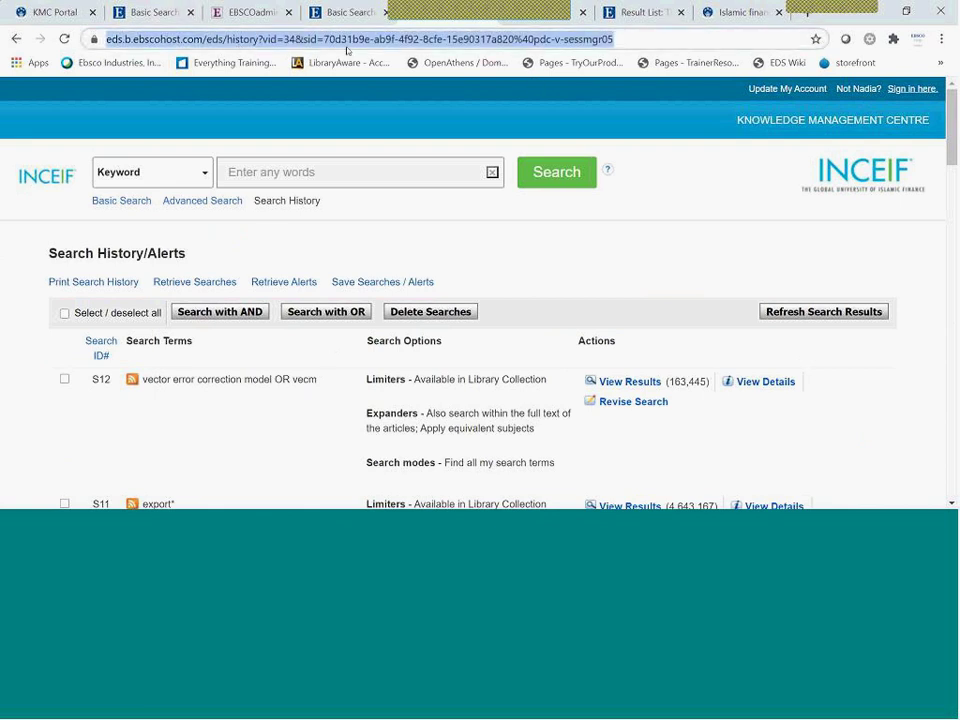
pyautogui.scroll(-3, 335, 282)
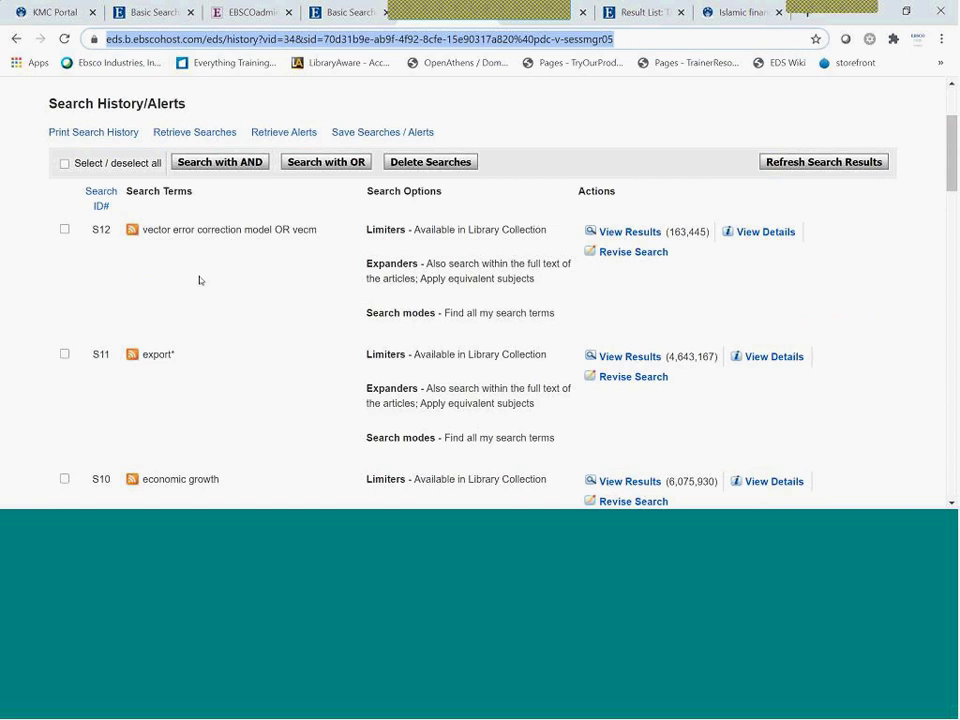
pyautogui.scroll(-1, 199, 281)
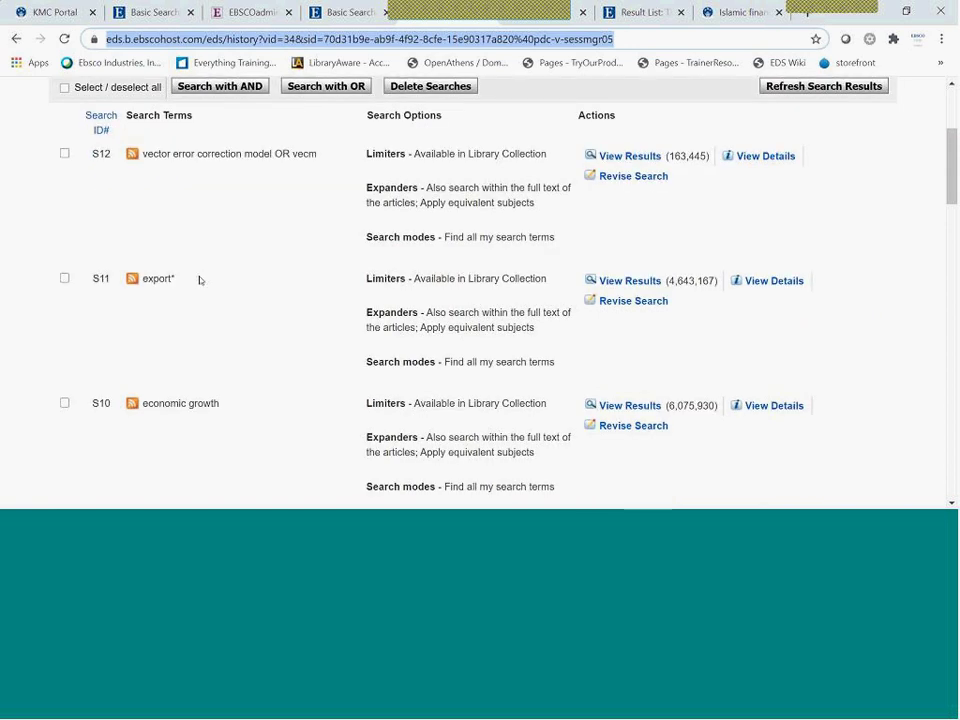
pyautogui.scroll(-5, 199, 281)
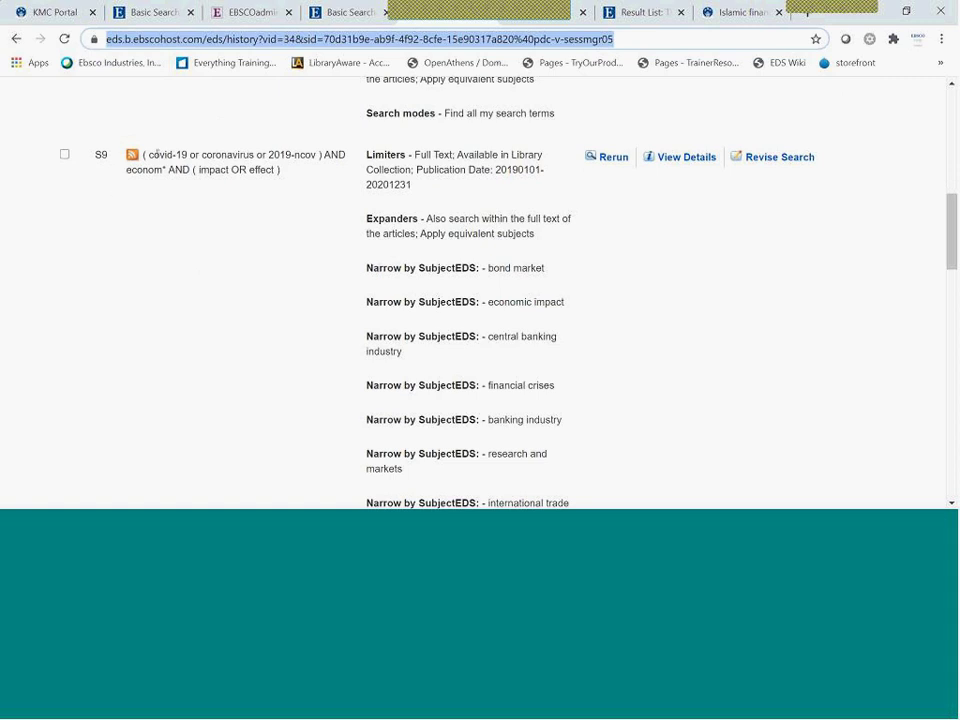
pyautogui.scroll(-4, 259, 251)
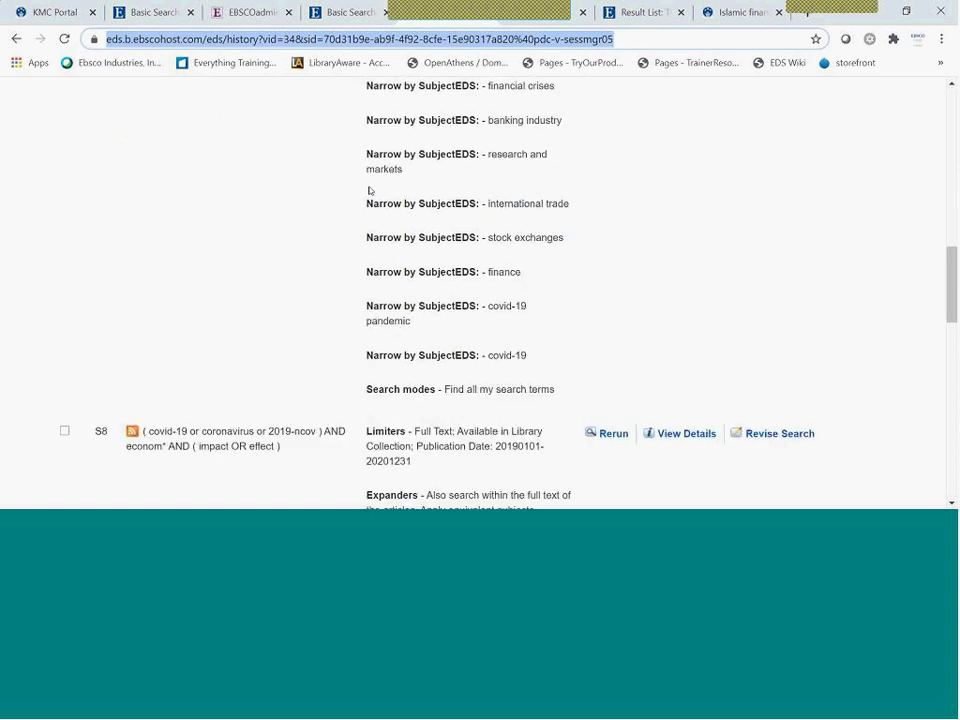
pyautogui.scroll(-2, 86, 289)
pyautogui.scroll(-2, 300, 320)
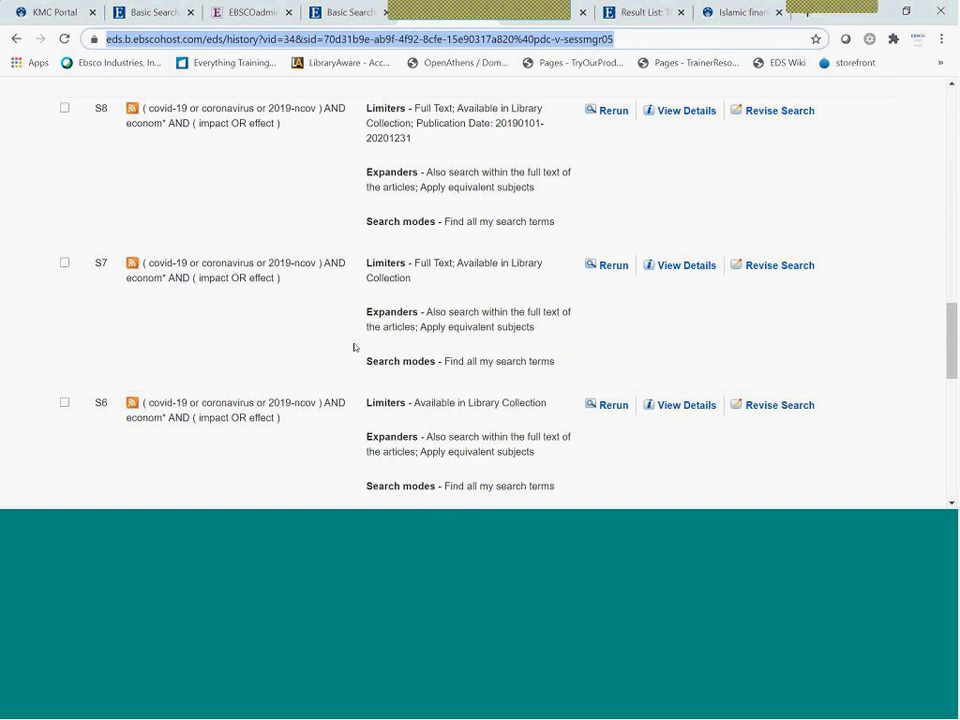
pyautogui.scroll(-3, 341, 336)
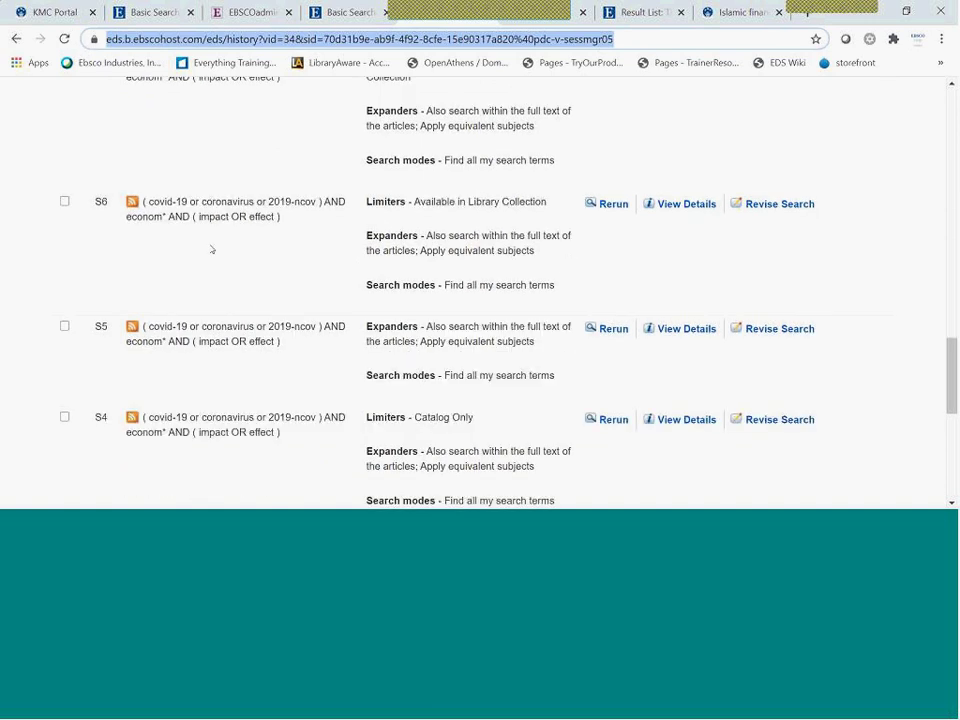
pyautogui.scroll(6, 211, 249)
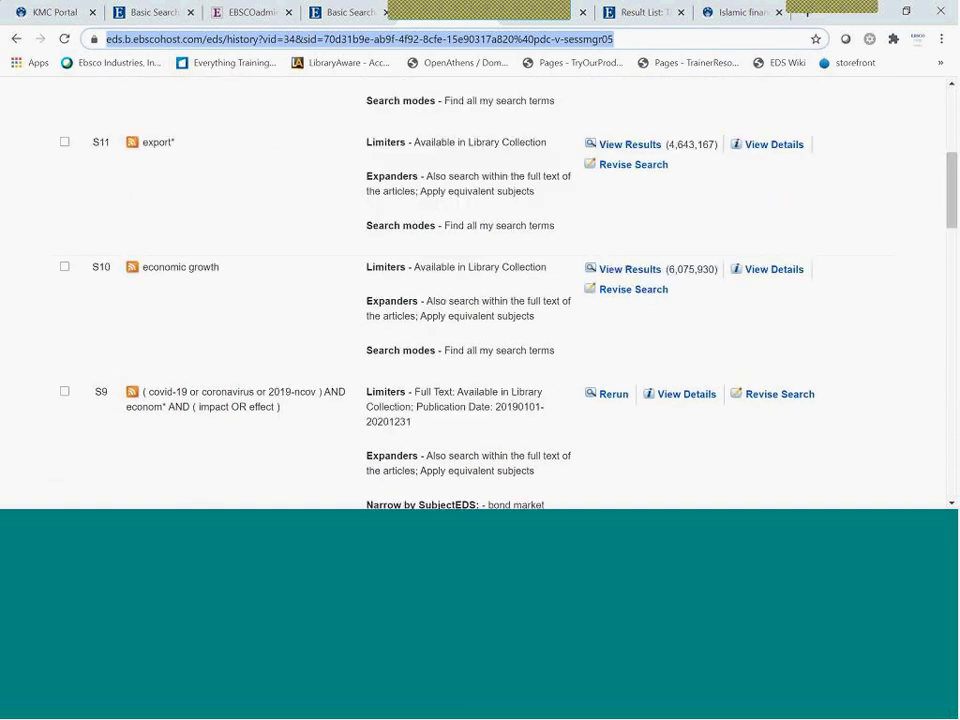
pyautogui.scroll(2, 480, 290)
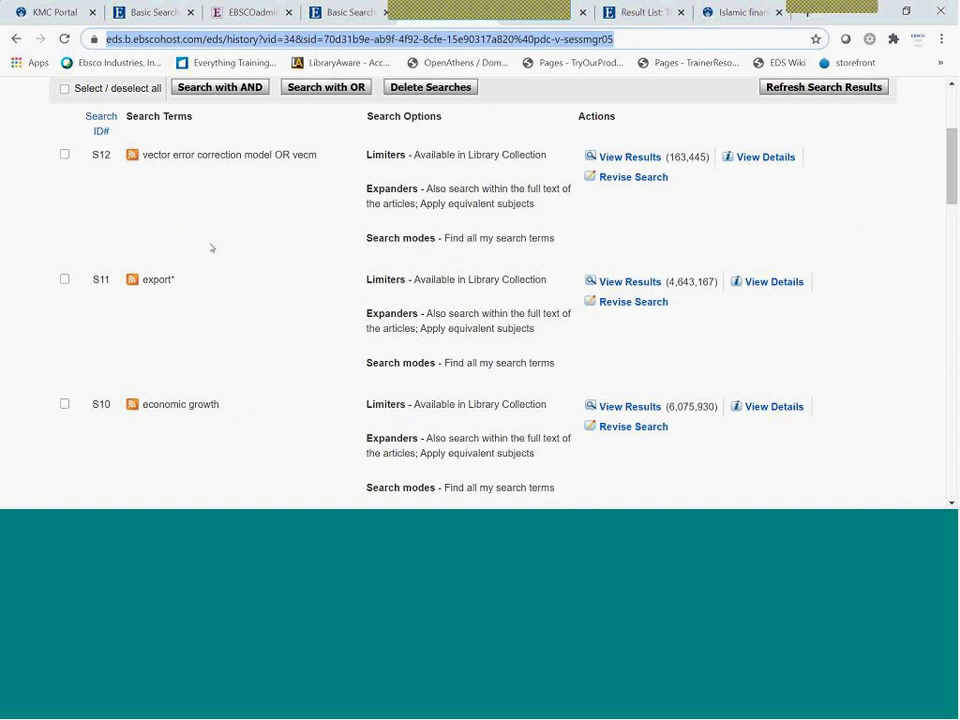
pyautogui.click(65, 405)
pyautogui.click(65, 279)
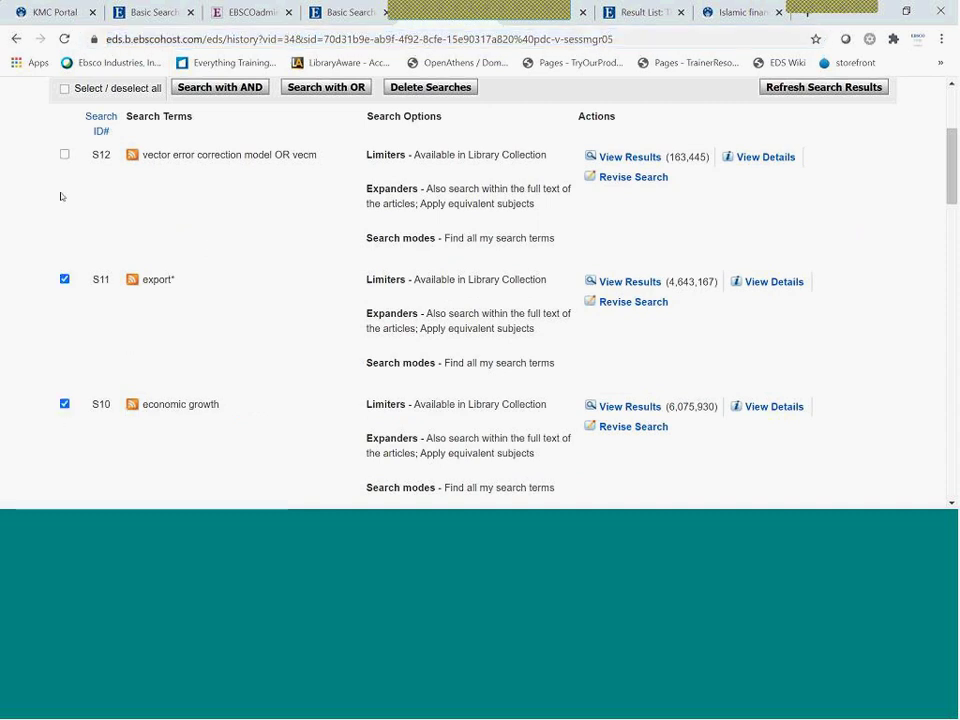
pyautogui.click(65, 155)
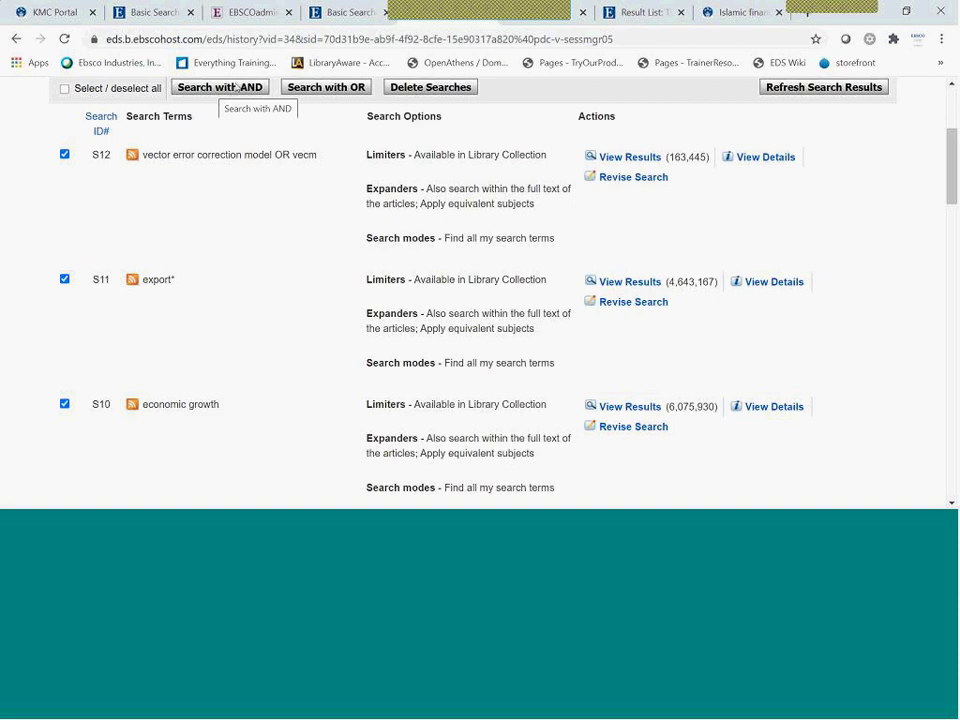
# Combine S10, S11 and S12 with AND and browse the 54,468 results
pyautogui.click(232, 88)
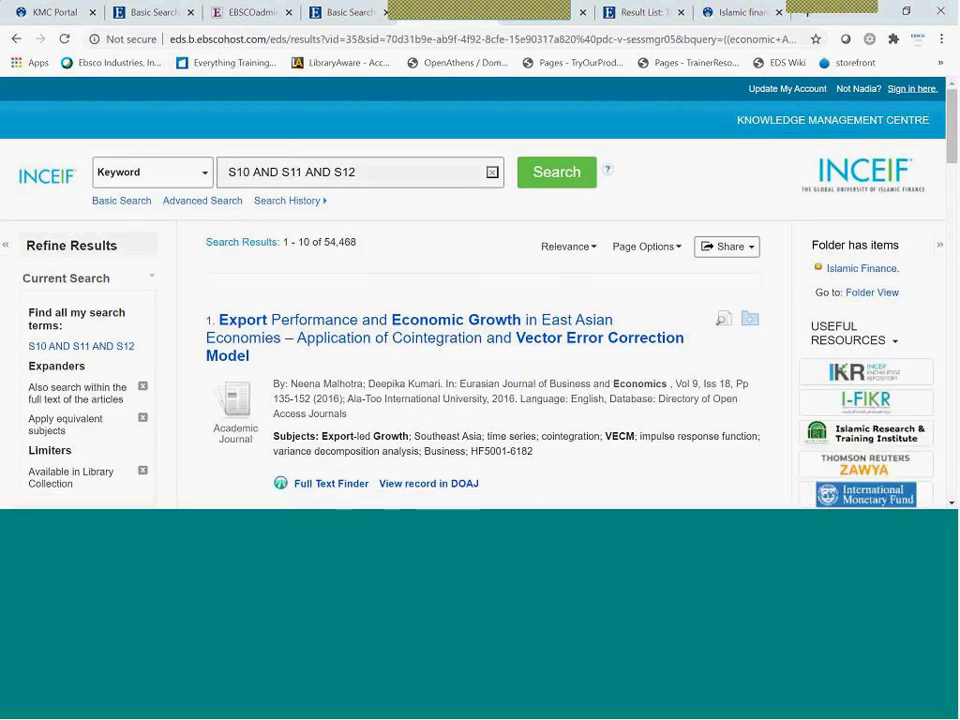
pyautogui.doubleClick(340, 242)
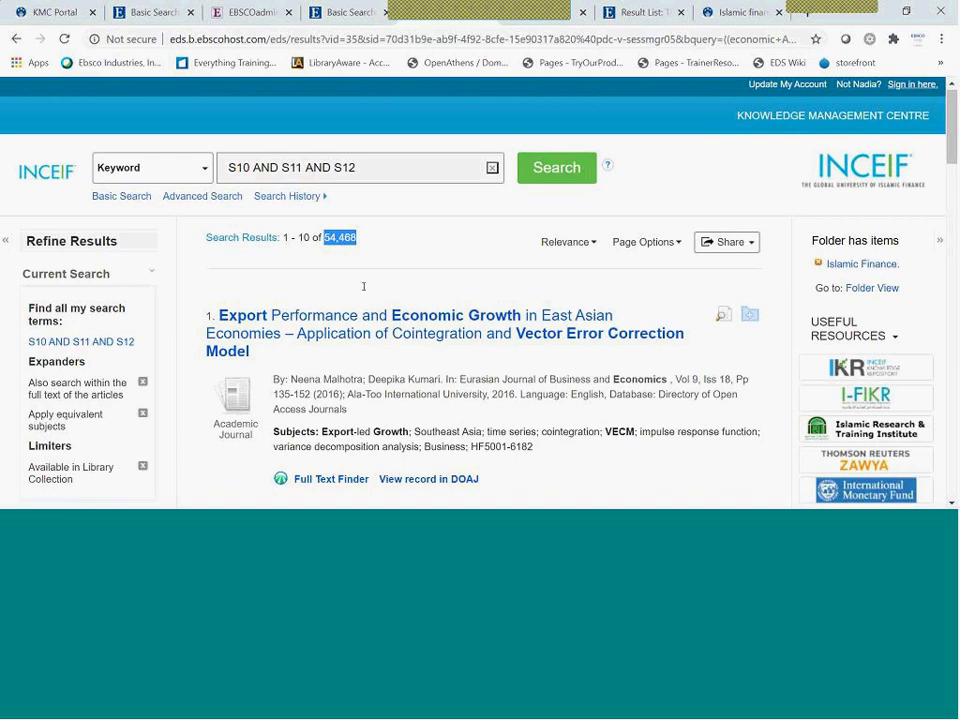
pyautogui.scroll(-3, 367, 283)
pyautogui.scroll(-1, 3, 366)
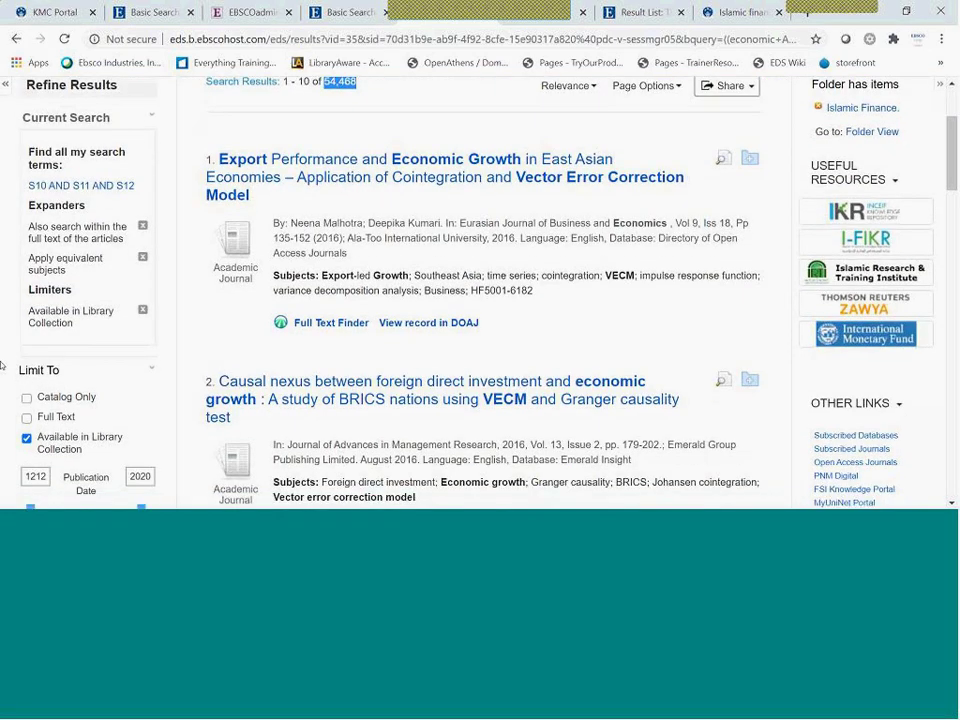
pyautogui.scroll(-5, 3, 366)
pyautogui.scroll(-3, 3, 355)
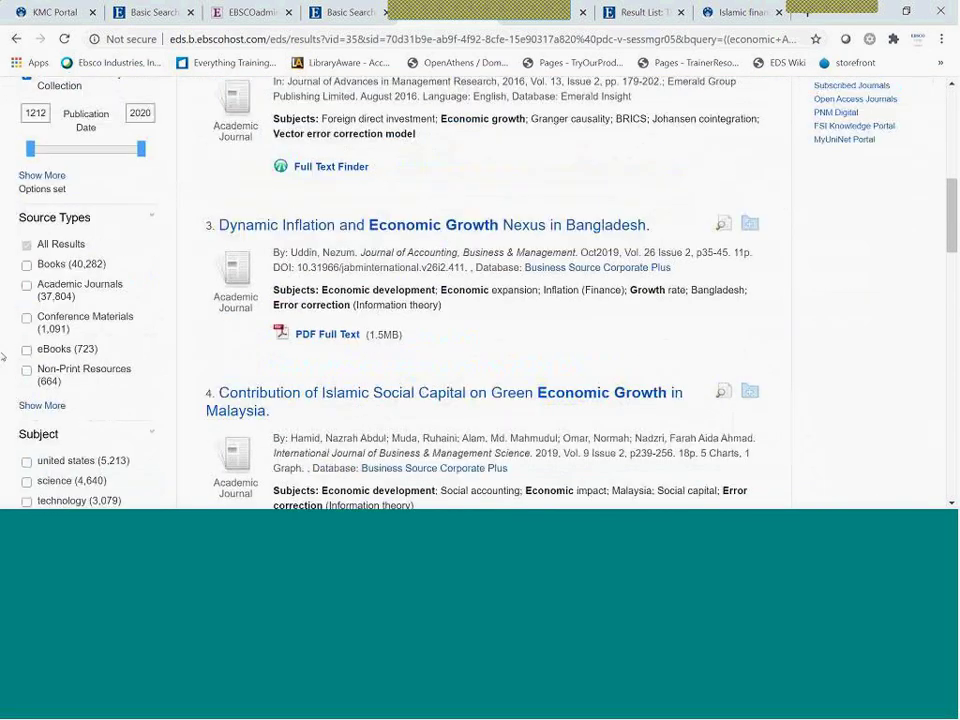
pyautogui.scroll(-6, 3, 355)
pyautogui.scroll(9, 3, 355)
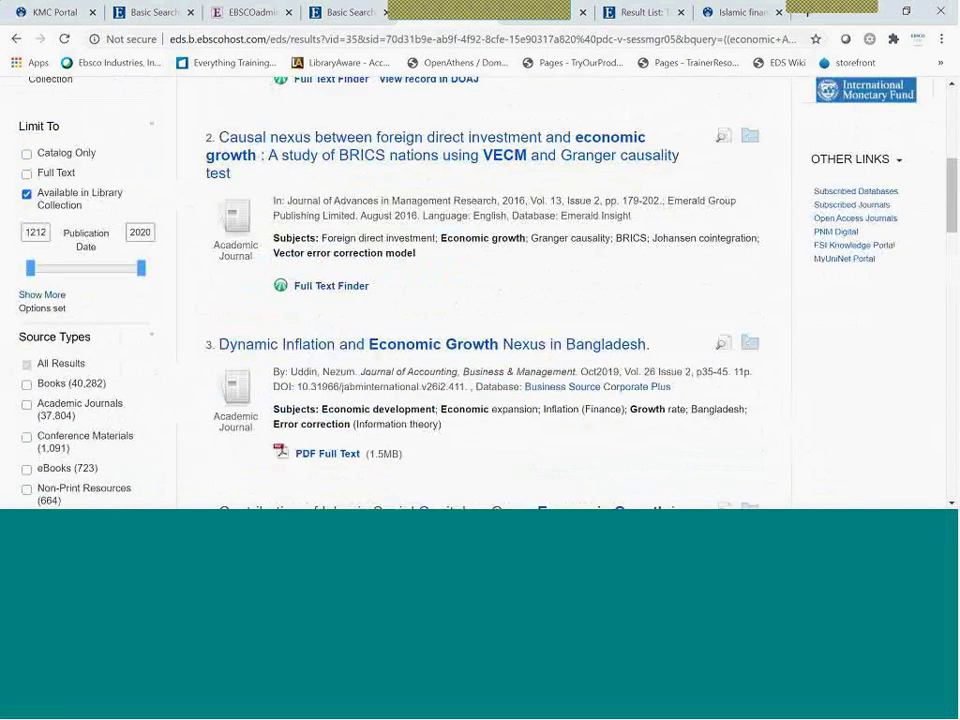
pyautogui.scroll(8, 3, 355)
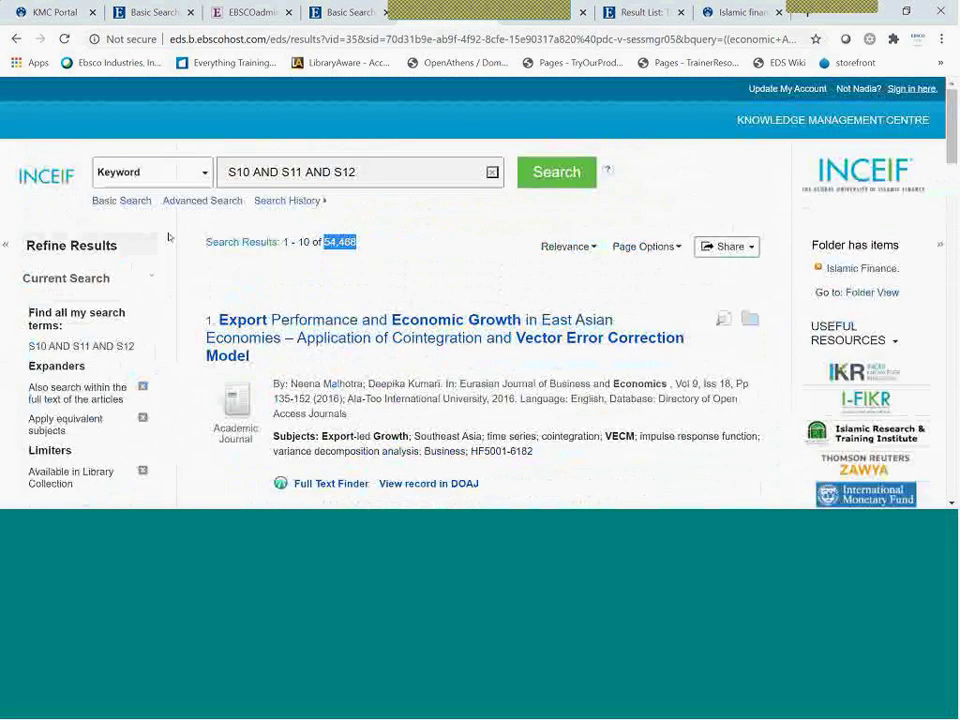
# Search for 'gdp OR gross domestic product' (2,576,792 results), then return to the search history
pyautogui.click(121, 200)
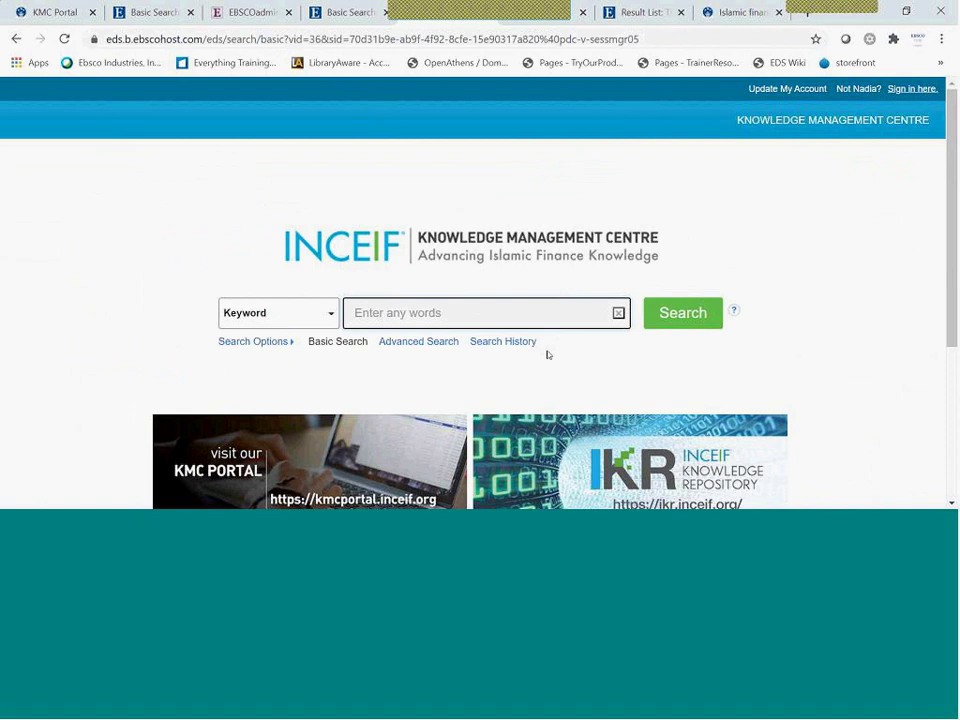
pyautogui.write('gdp OR gross de')
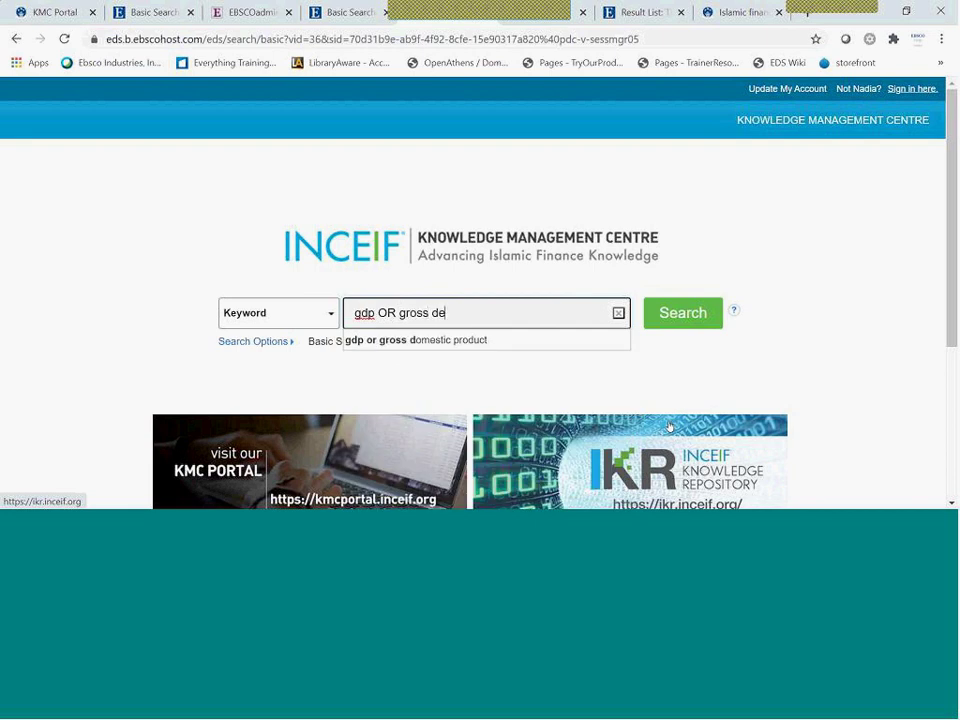
pyautogui.press('BackSpace')
pyautogui.write('omestic product')
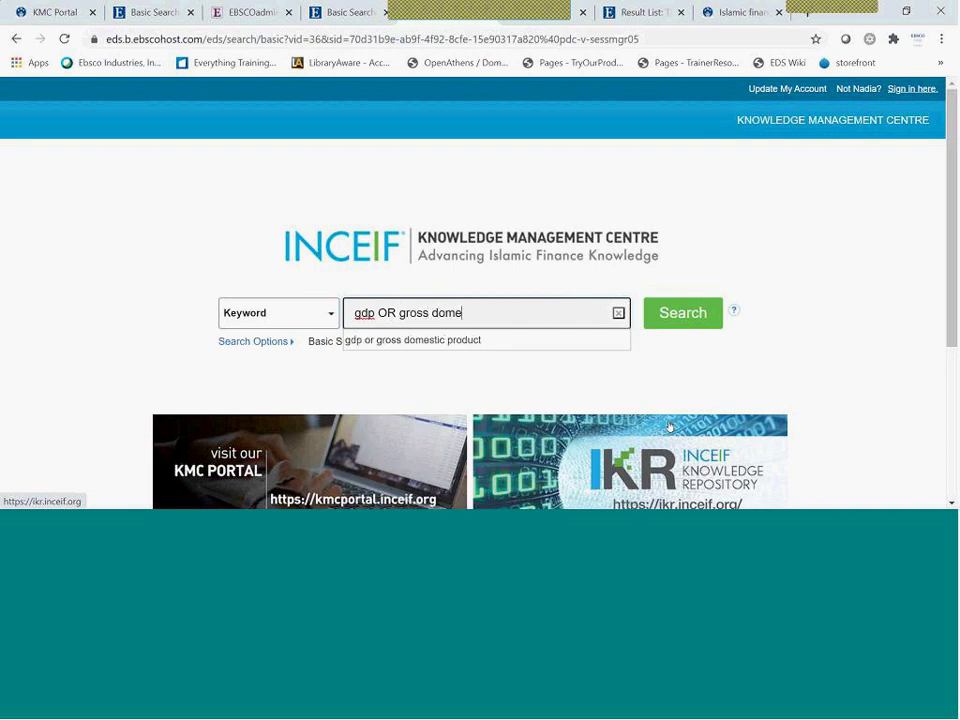
pyautogui.click(681, 314)
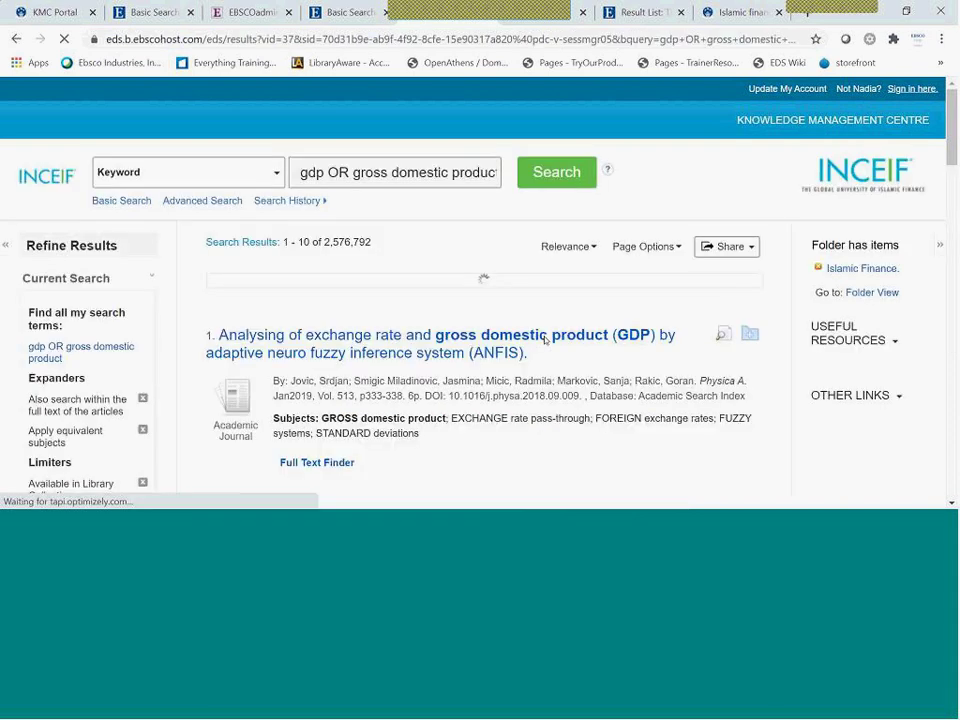
pyautogui.doubleClick(330, 243)
pyautogui.click(119, 201)
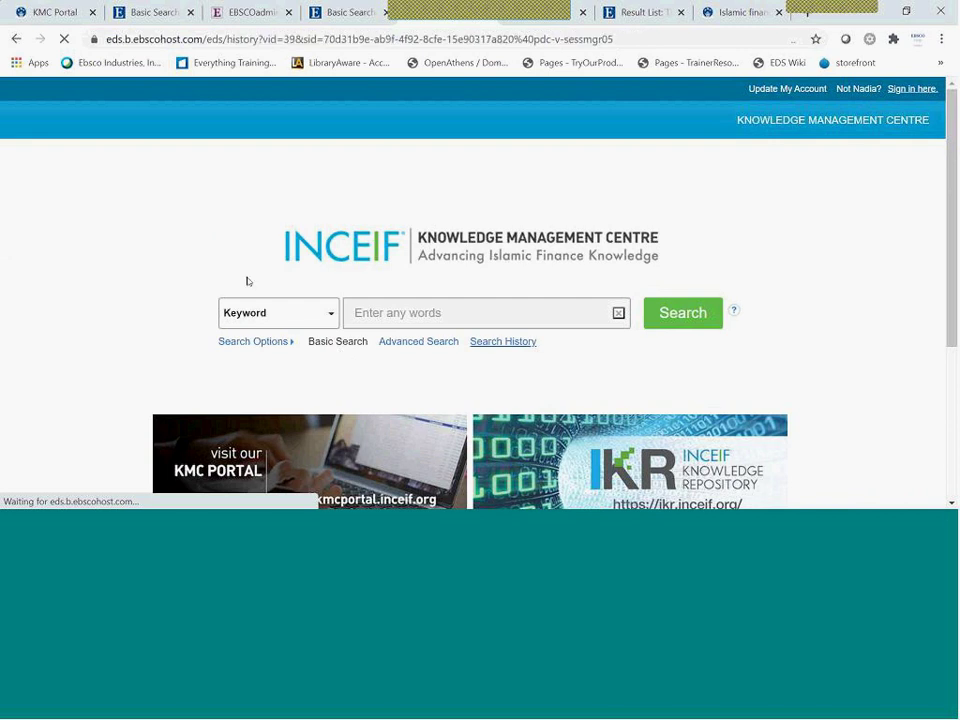
# Tick S13 and S14, combine them with AND for 48,019 results, and reopen the history
pyautogui.scroll(-3, 231, 392)
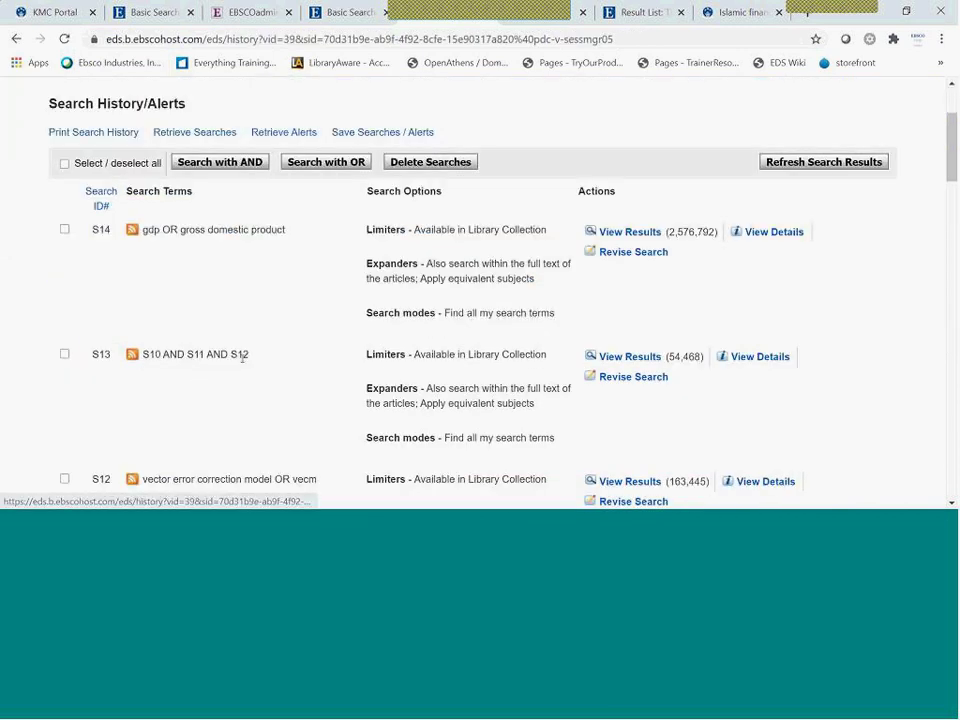
pyautogui.click(64, 354)
pyautogui.click(64, 229)
pyautogui.click(215, 163)
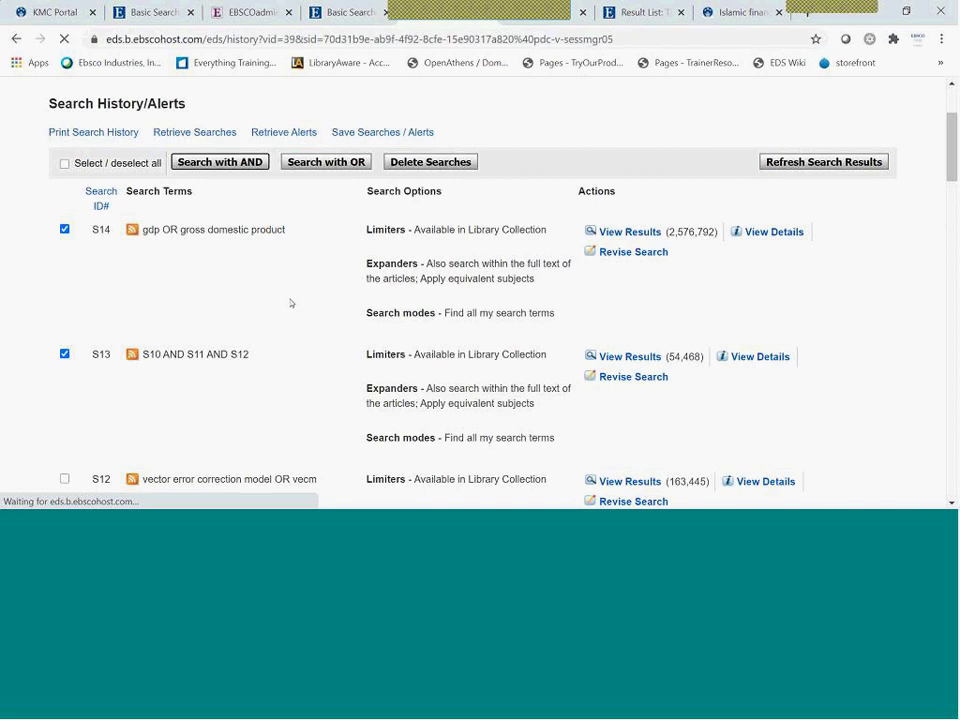
pyautogui.scroll(-3, 480, 290)
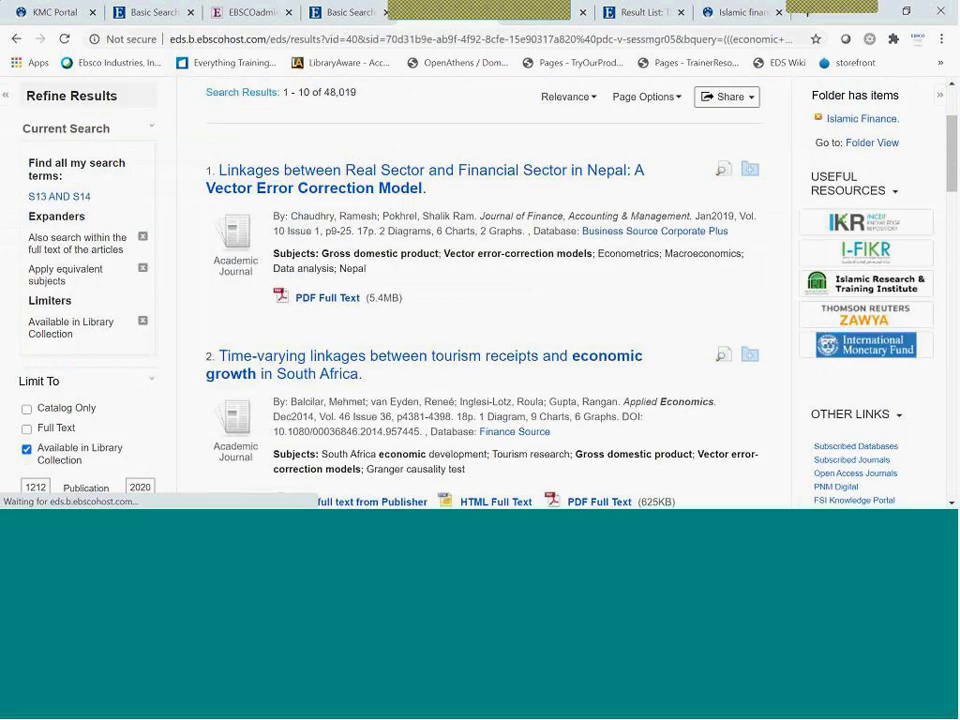
pyautogui.scroll(-3, 291, 303)
pyautogui.scroll(-3, 291, 303)
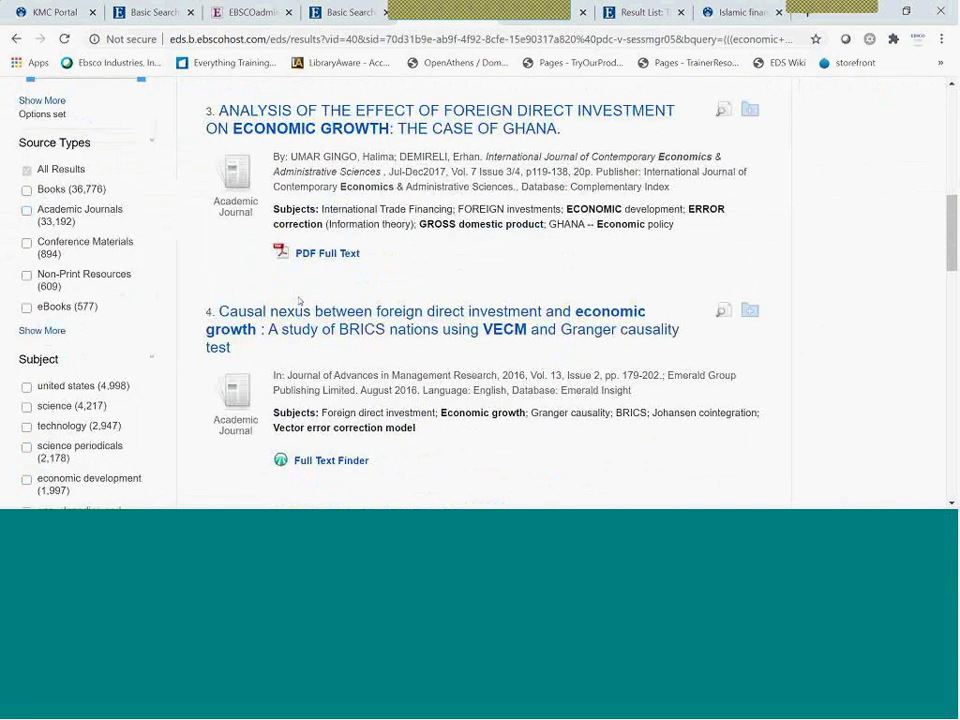
pyautogui.scroll(3, 299, 301)
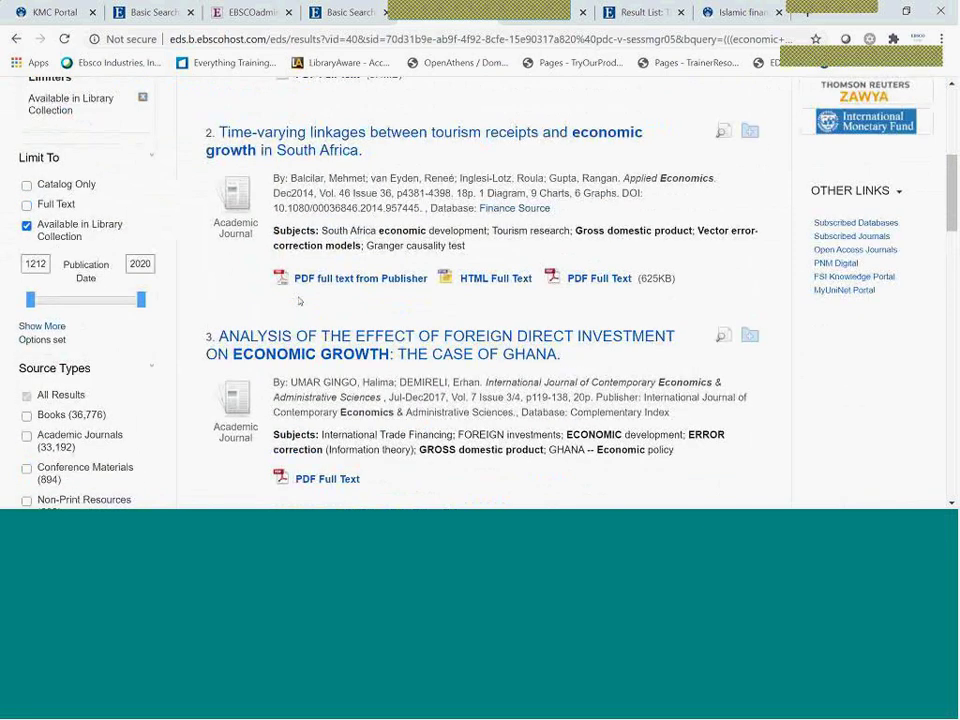
pyautogui.scroll(5, 298, 301)
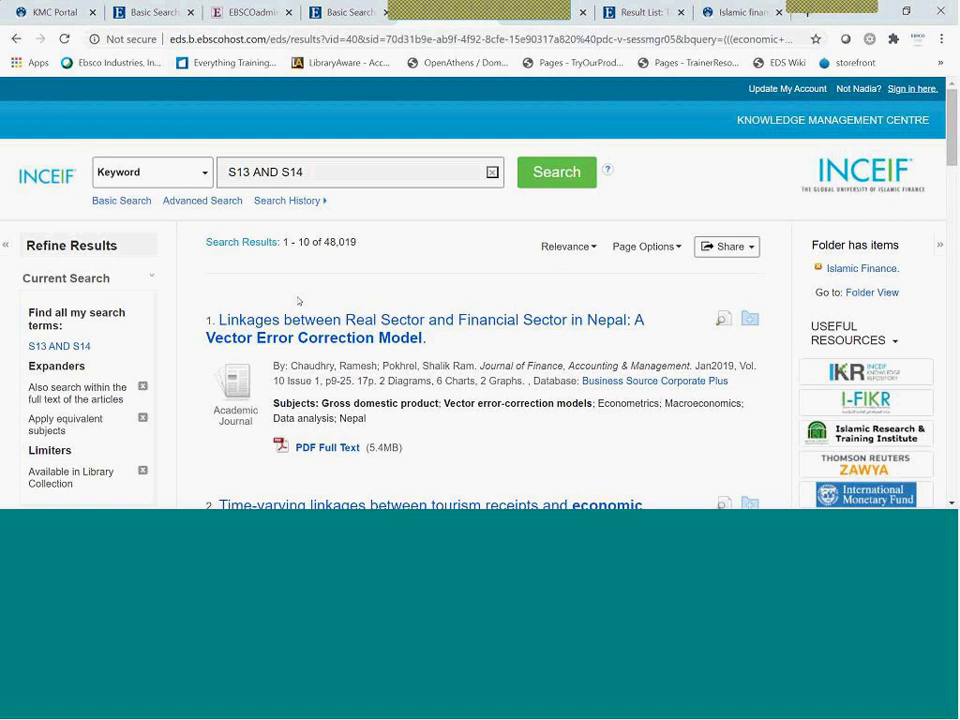
pyautogui.click(302, 201)
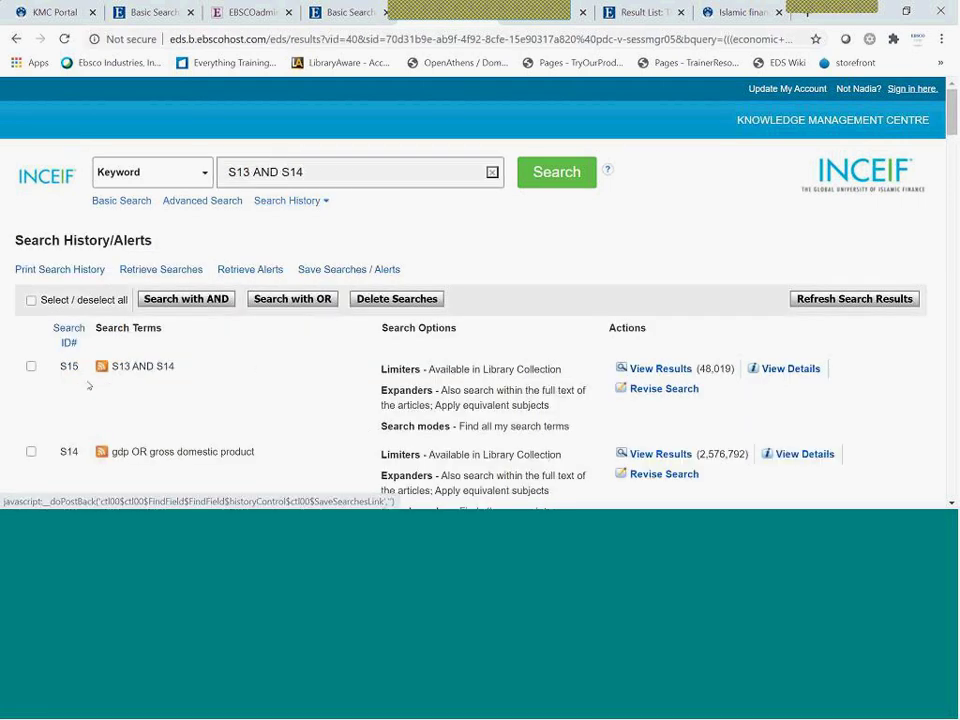
# Mark combined search S15 and open the save-search form, beginning to name it
pyautogui.click(31, 366)
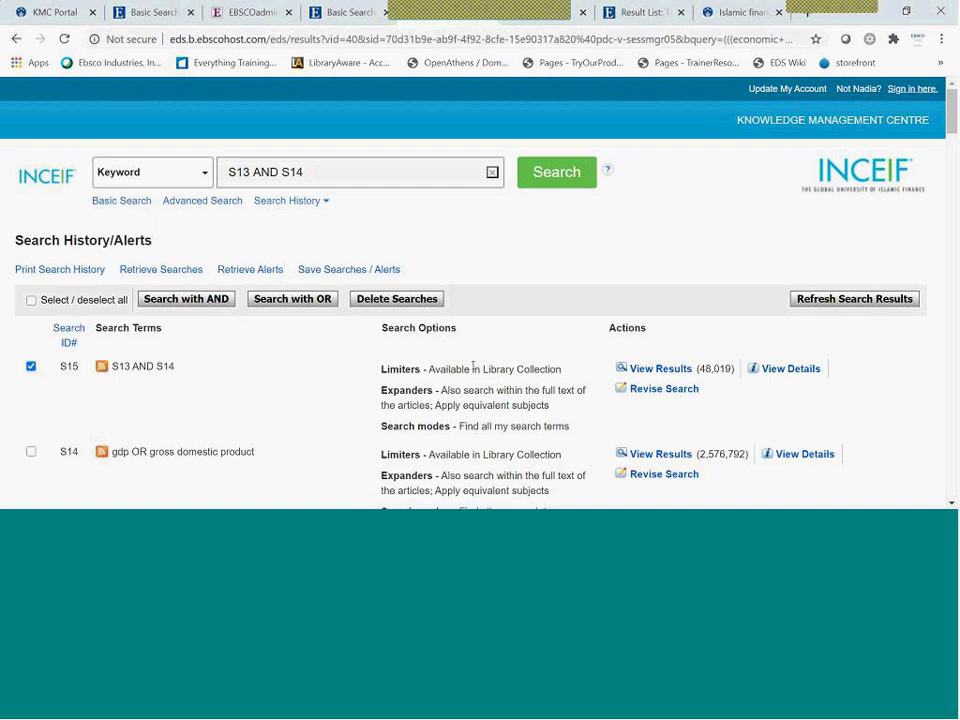
pyautogui.click(355, 271)
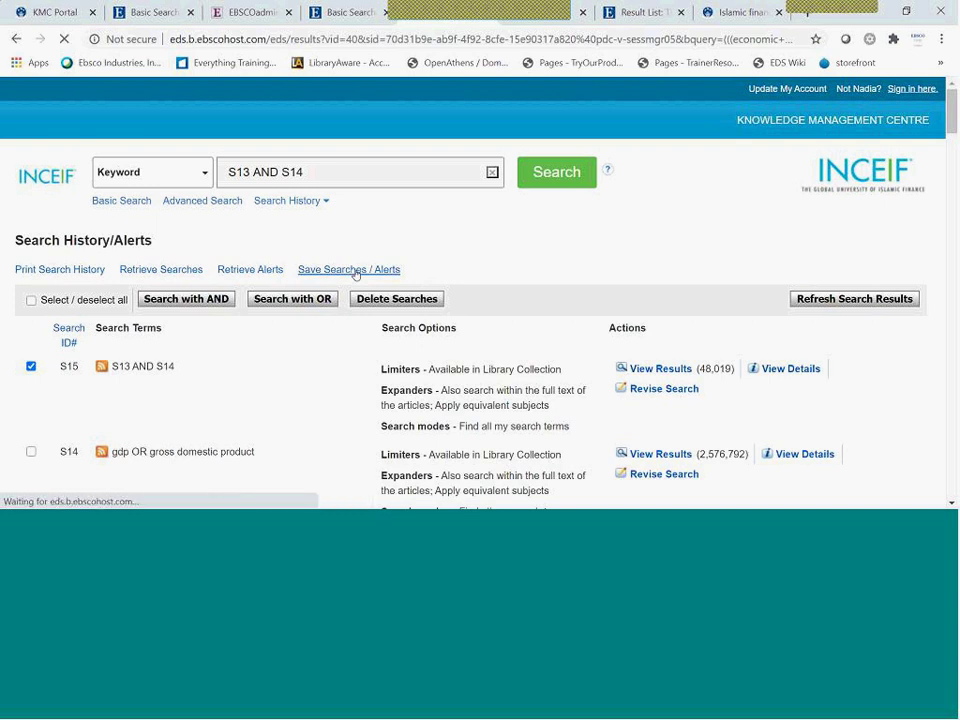
pyautogui.click(191, 268)
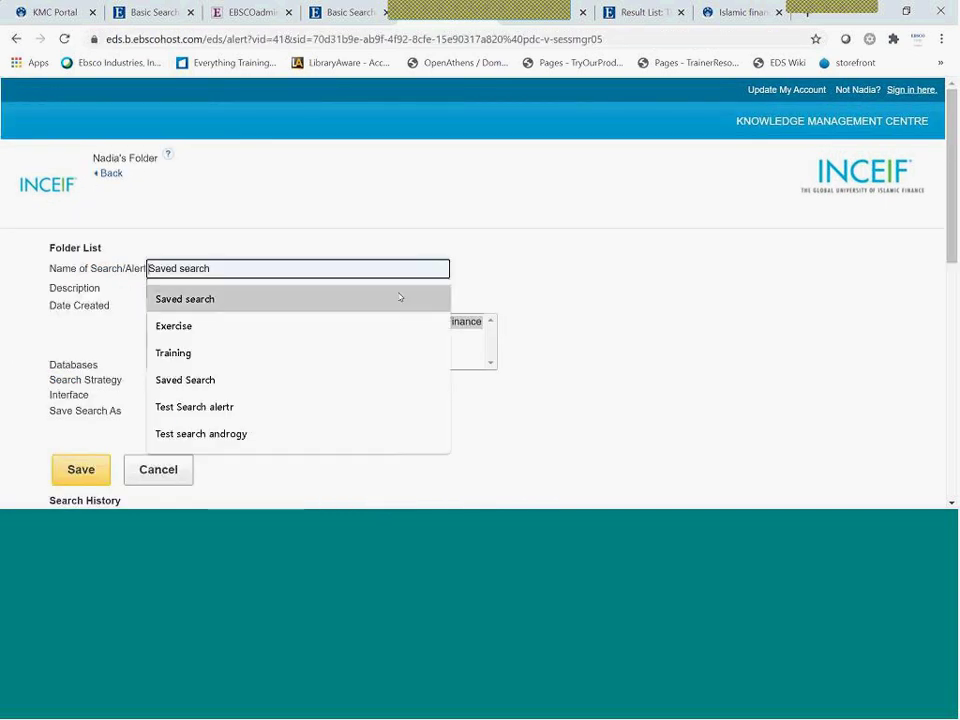
pyautogui.click(538, 299)
pyautogui.scroll(-2, 80, 330)
pyautogui.click(74, 322)
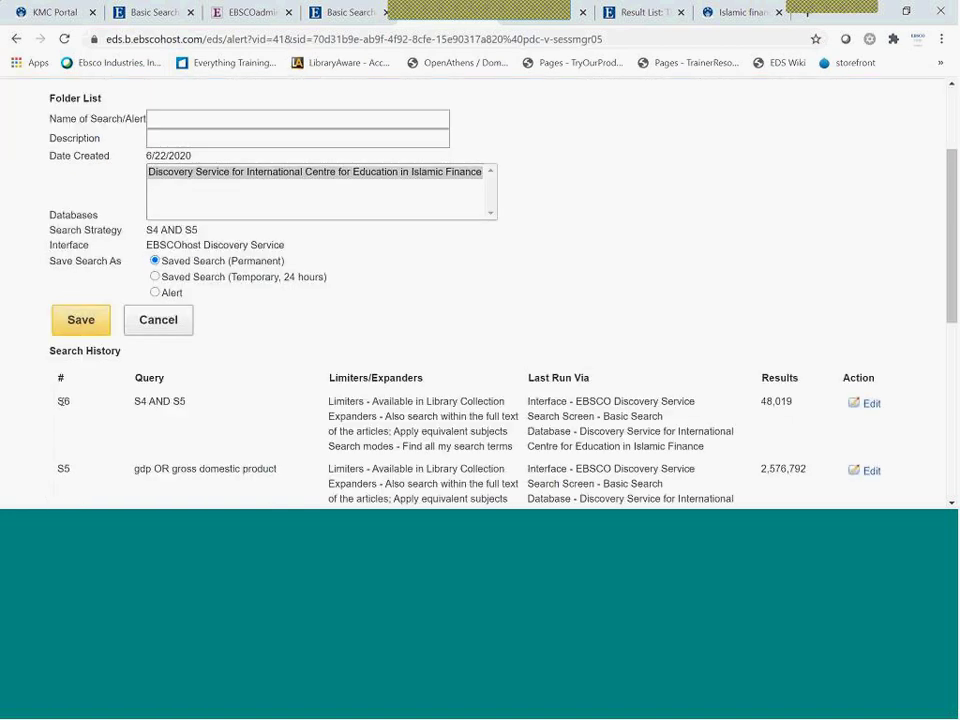
# Back out of the form unsaved, then return from the slides to the browser's basic search
pyautogui.scroll(2, 62, 401)
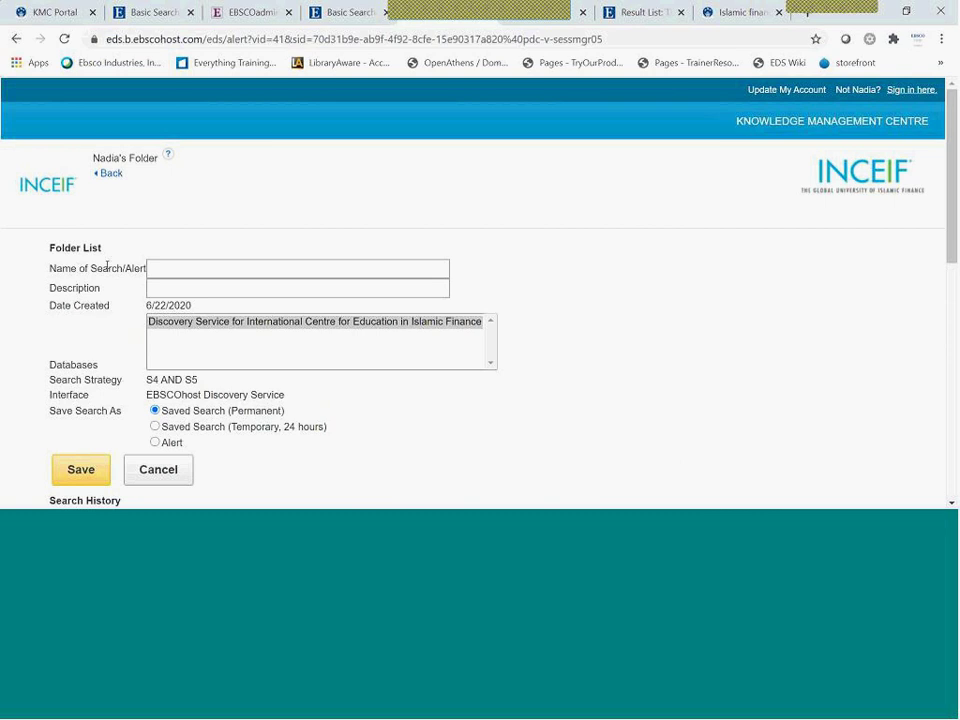
pyautogui.click(108, 173)
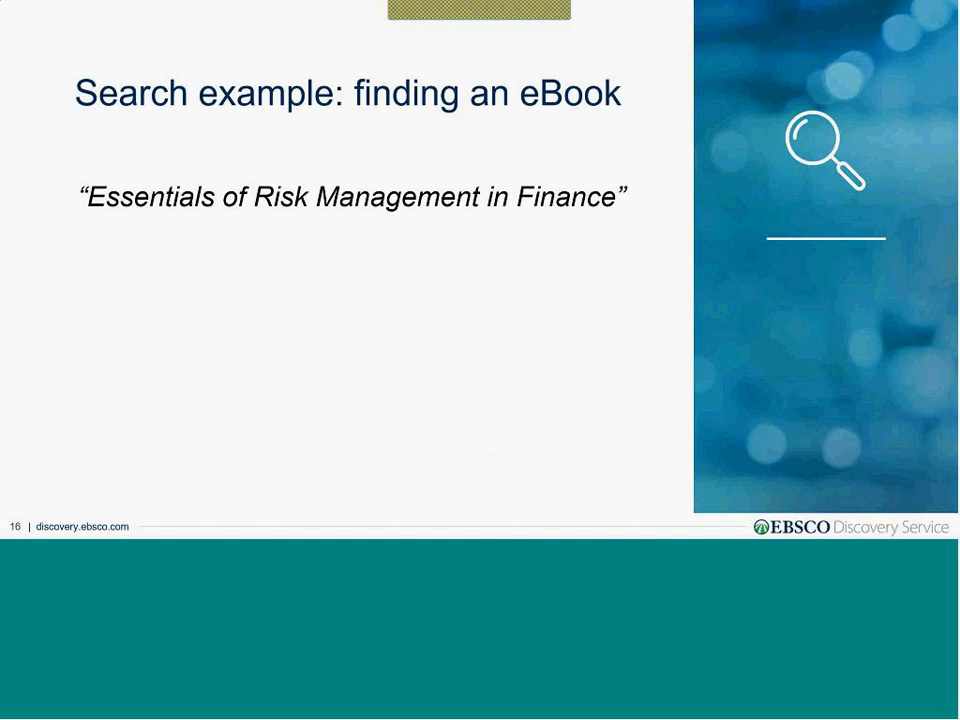
pyautogui.hotkey('alt', 'Tab')
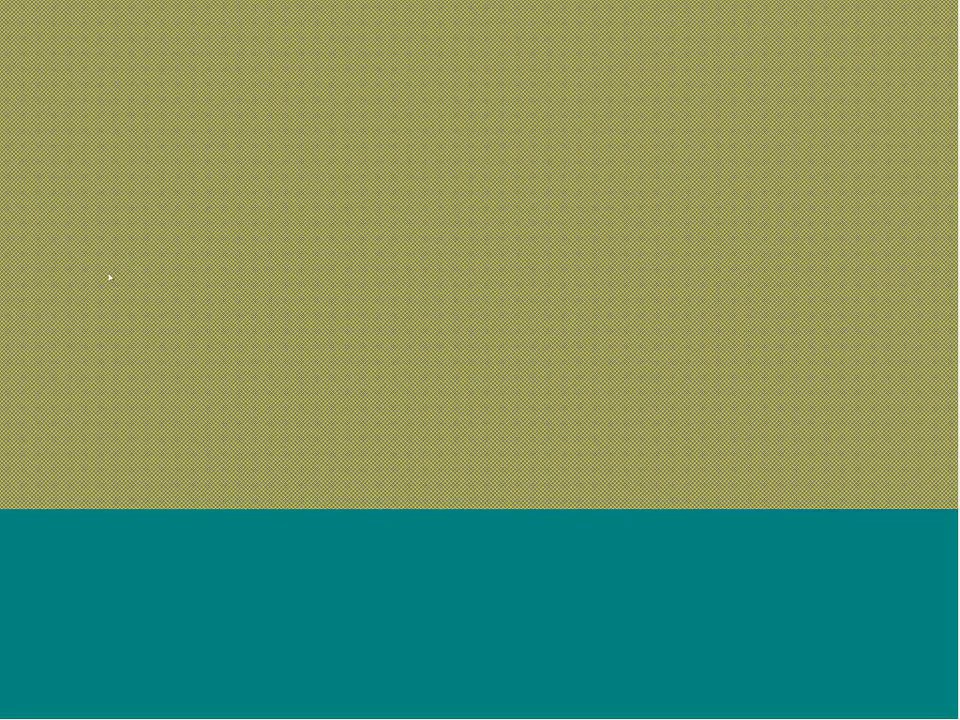
pyautogui.click(114, 202)
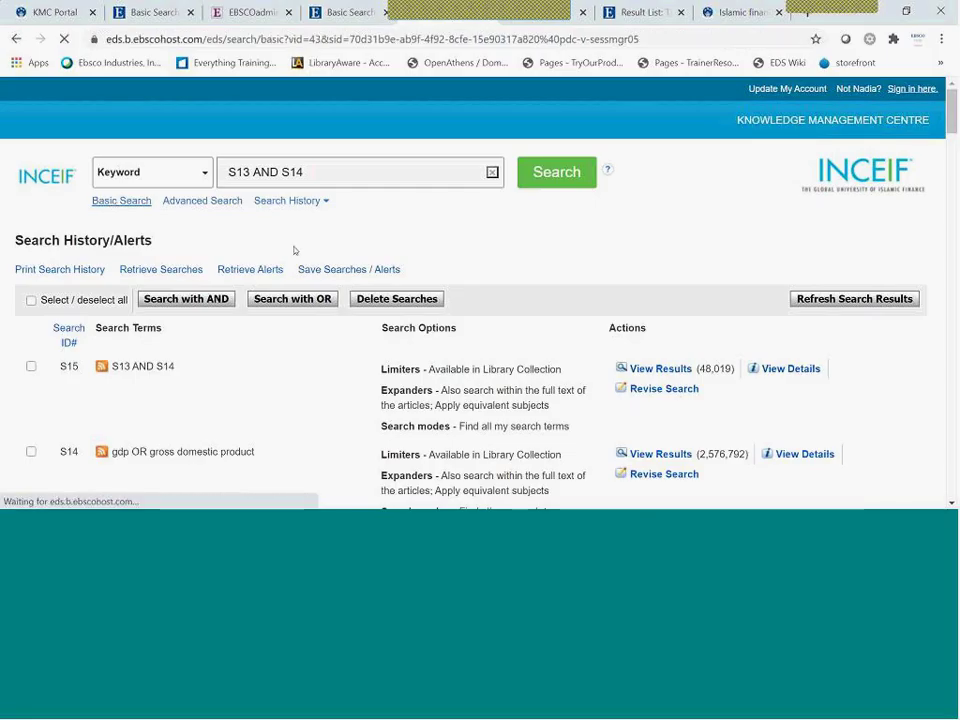
# Run a Title search for 'essentials of risk management in finance' and hide the search history
pyautogui.click(315, 315)
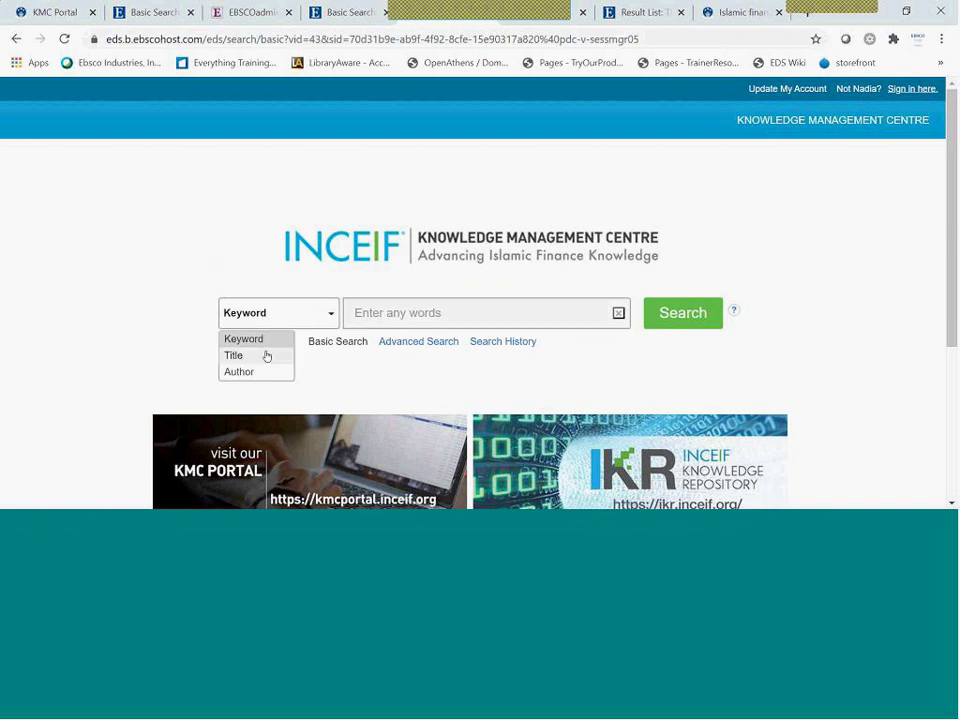
pyautogui.click(266, 355)
pyautogui.click(399, 313)
pyautogui.write('es')
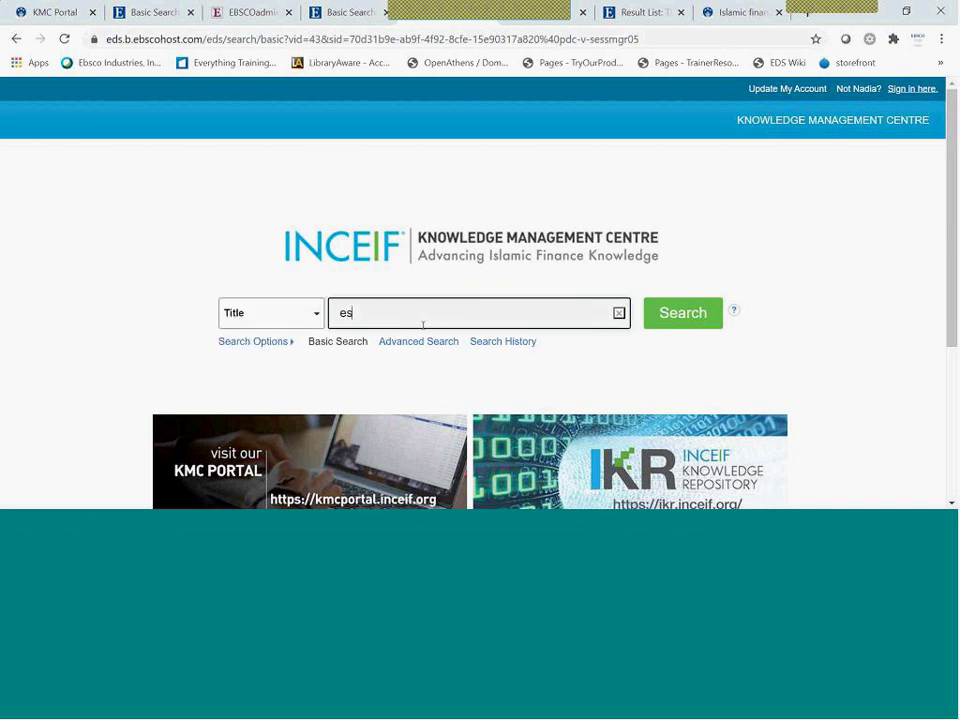
pyautogui.write('sentials of risk ma')
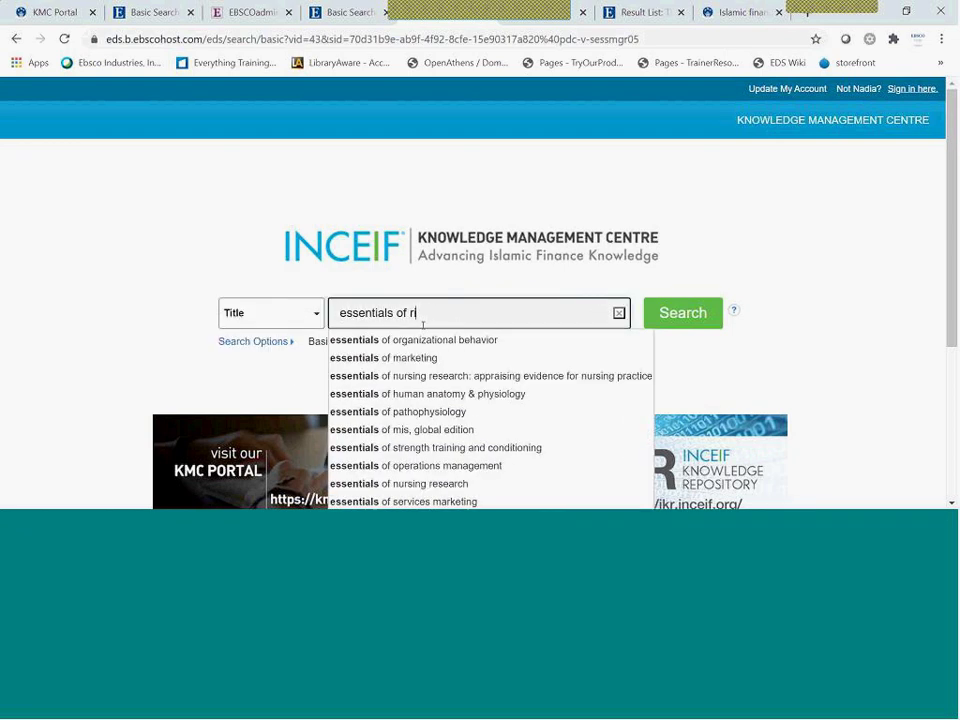
pyautogui.write('nagement in finance')
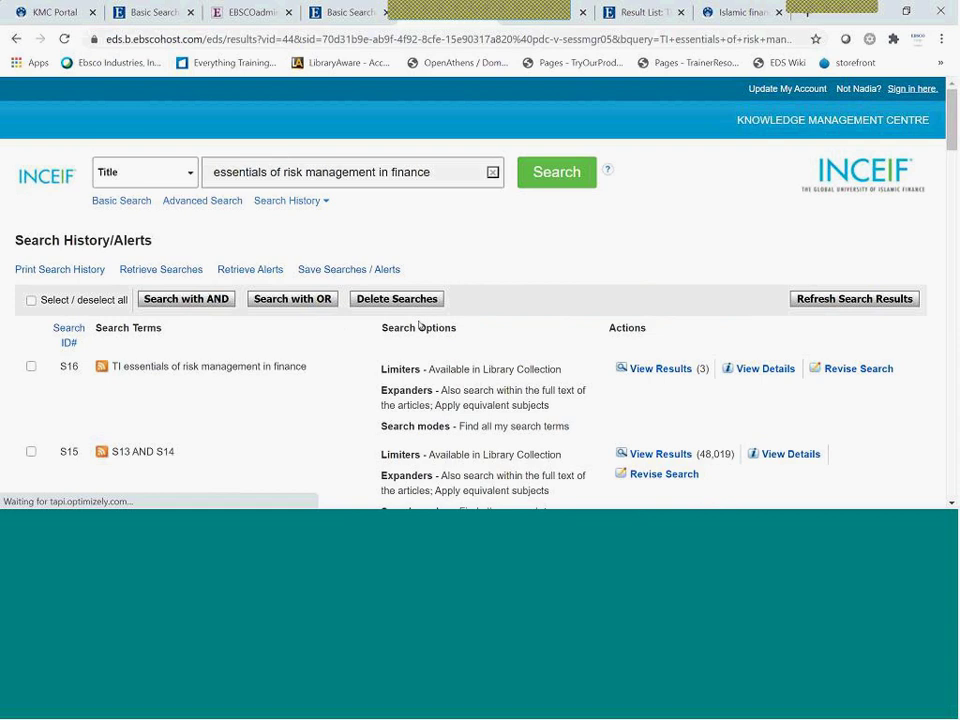
pyautogui.click(293, 206)
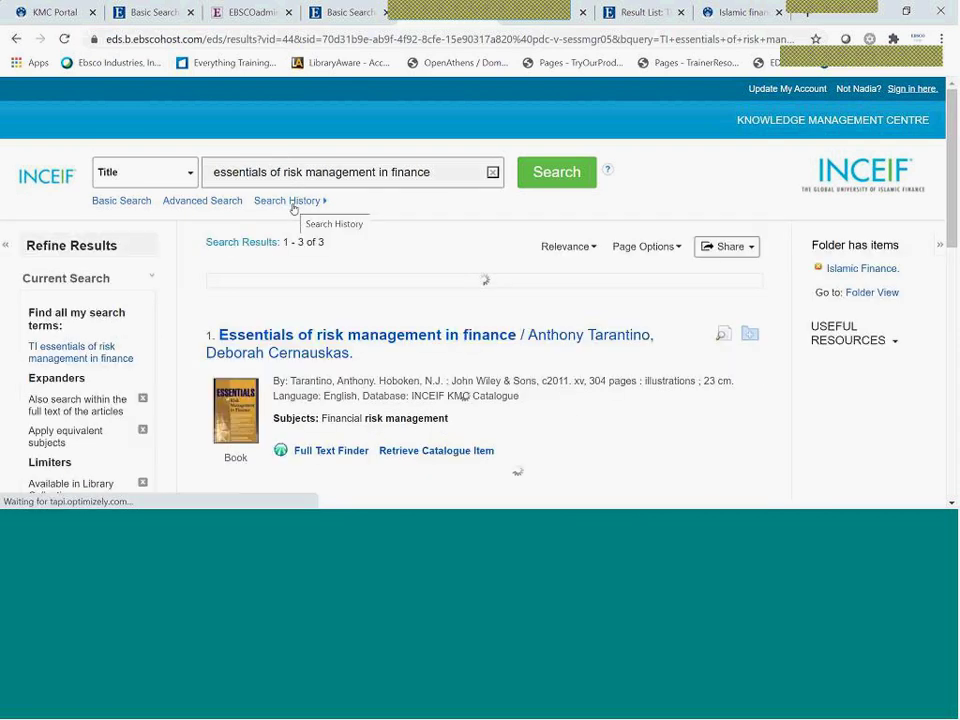
# Scroll to the Tarantino eBook result and expand its table of contents to list chapters
pyautogui.scroll(-3, 358, 268)
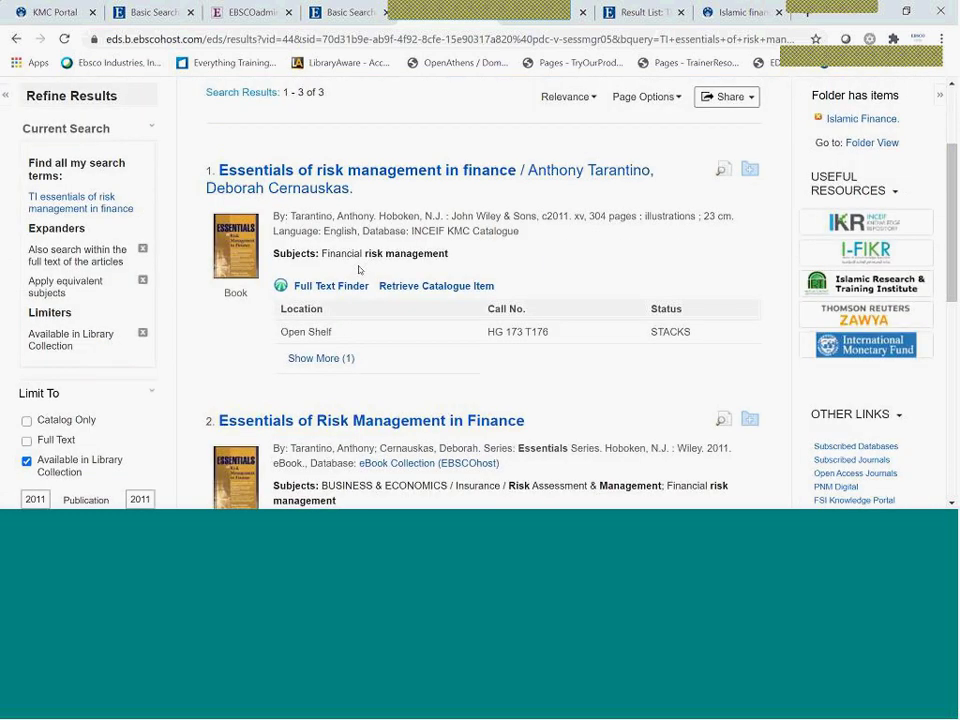
pyautogui.scroll(-3, 360, 270)
pyautogui.scroll(-3, 358, 268)
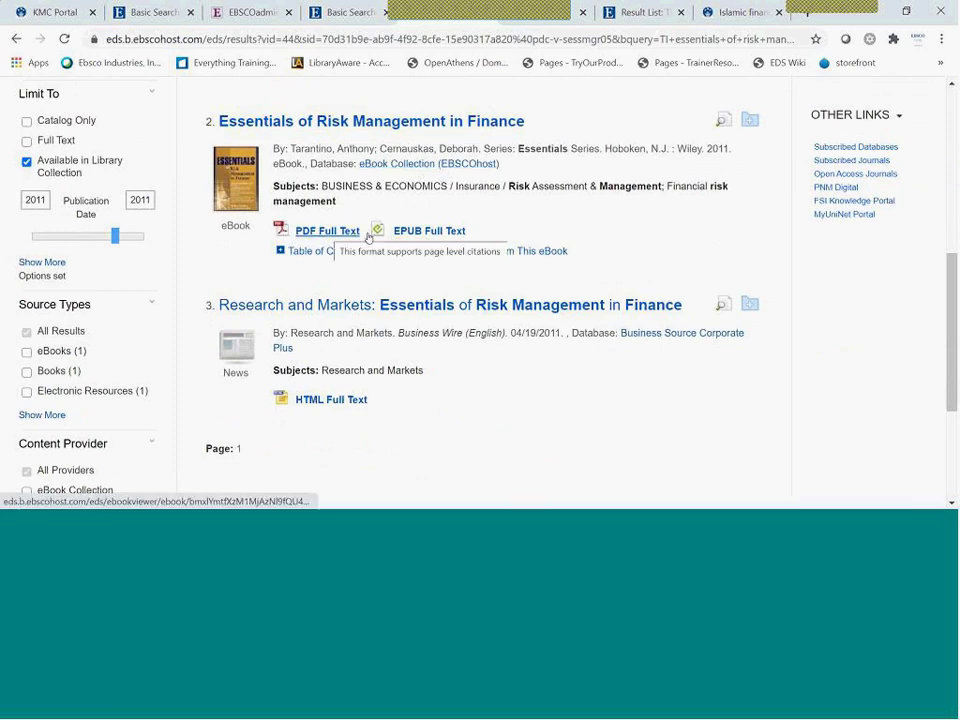
pyautogui.click(282, 251)
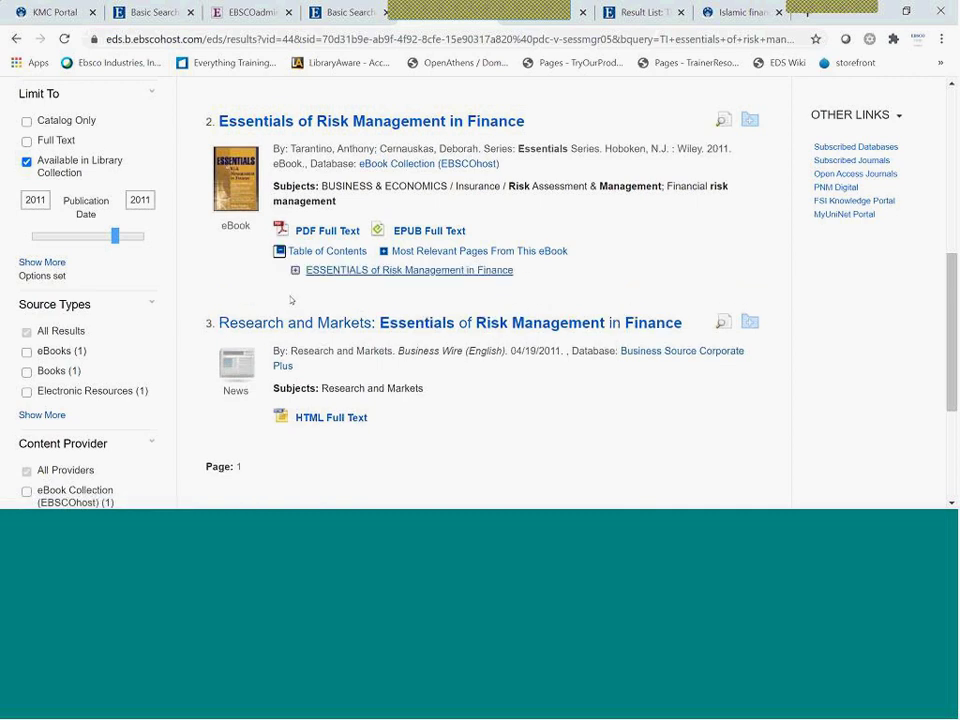
pyautogui.click(295, 271)
pyautogui.scroll(-3, 291, 320)
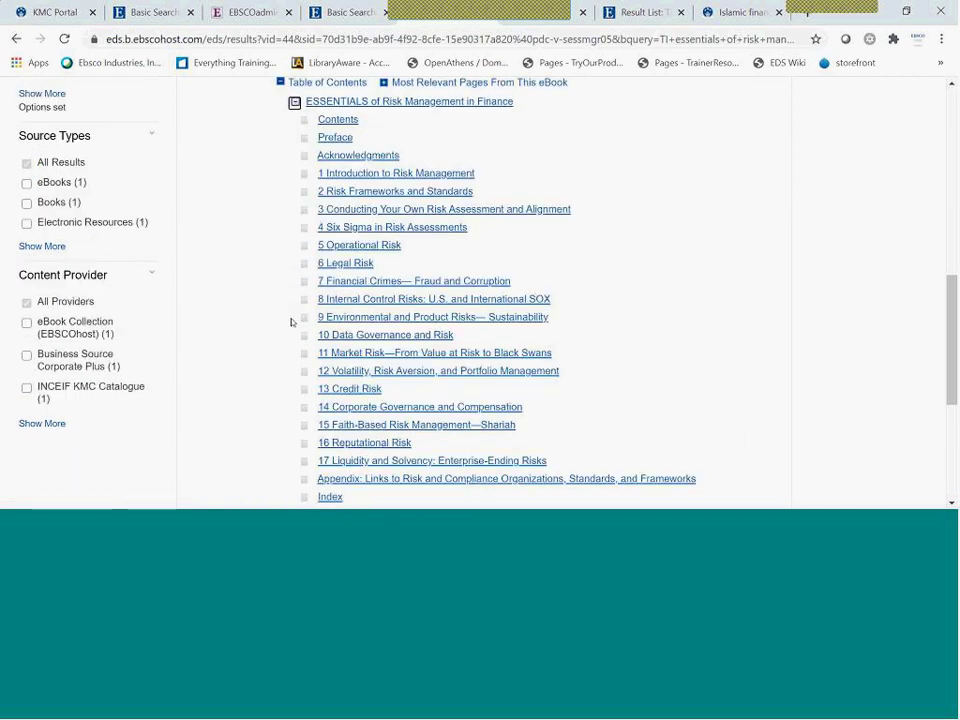
pyautogui.scroll(-2, 291, 320)
pyautogui.scroll(2, 291, 322)
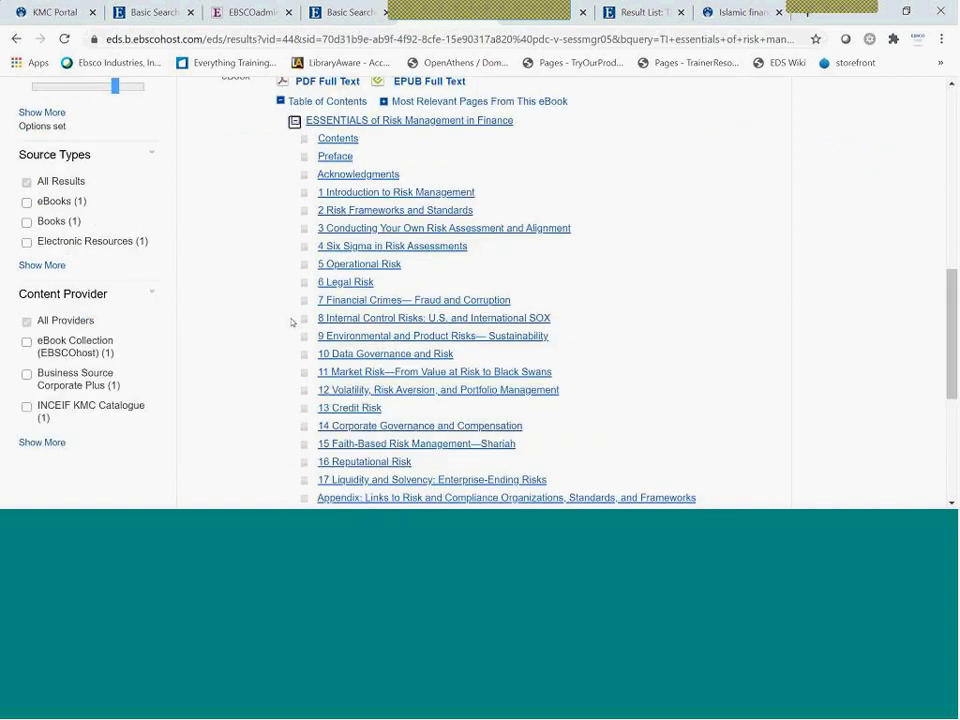
pyautogui.scroll(3, 292, 322)
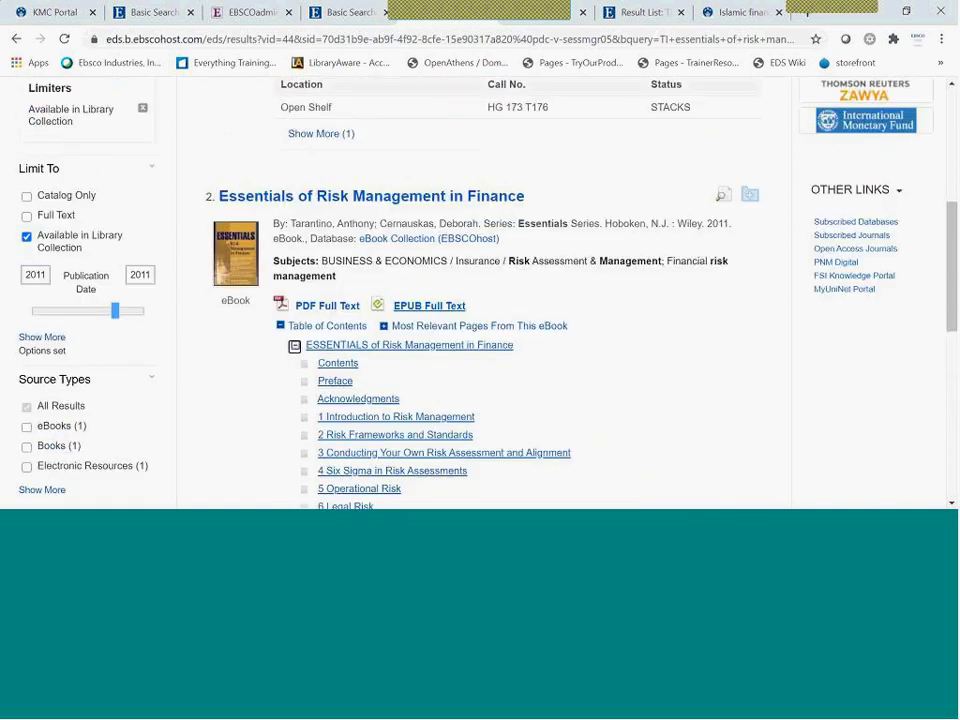
# Preview the eBook's most relevant pages, then reopen the table of contents chapter list
pyautogui.click(385, 328)
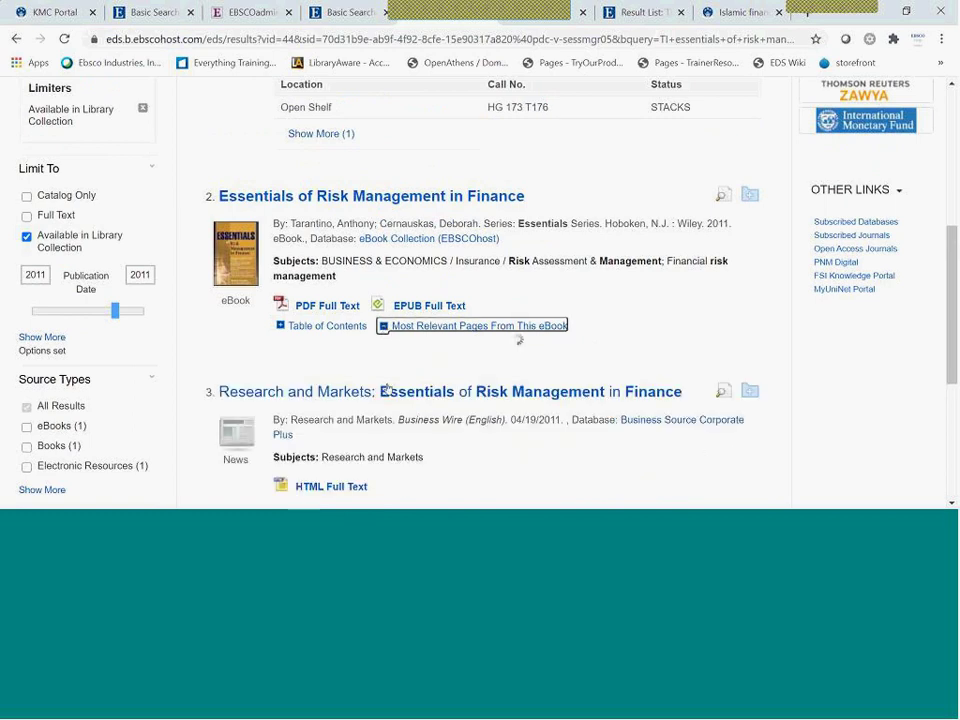
pyautogui.scroll(-4, 390, 383)
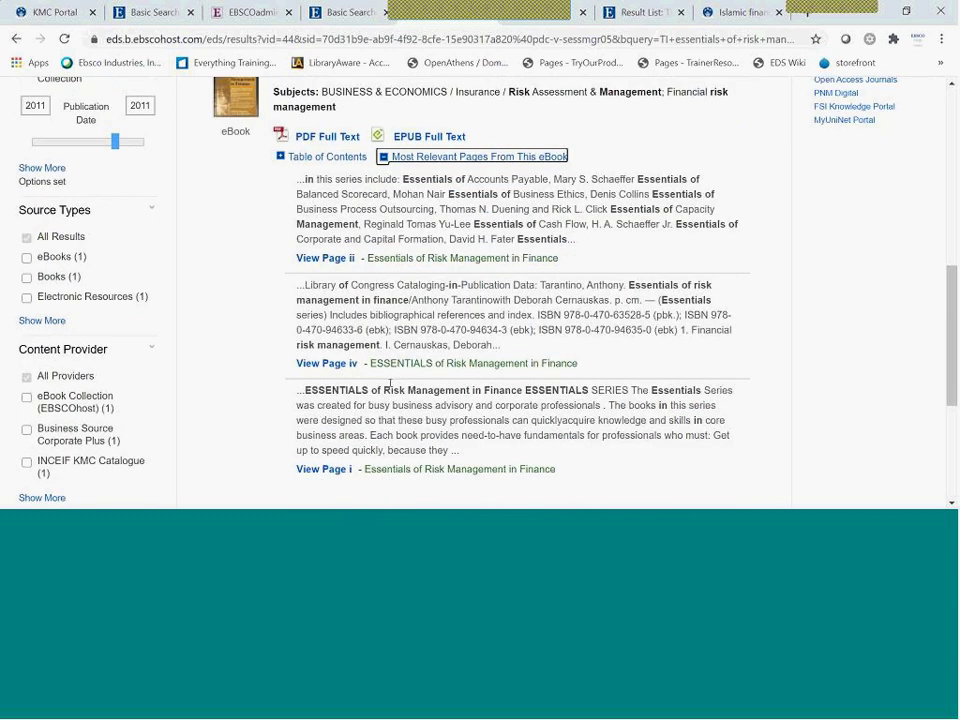
pyautogui.scroll(2, 390, 383)
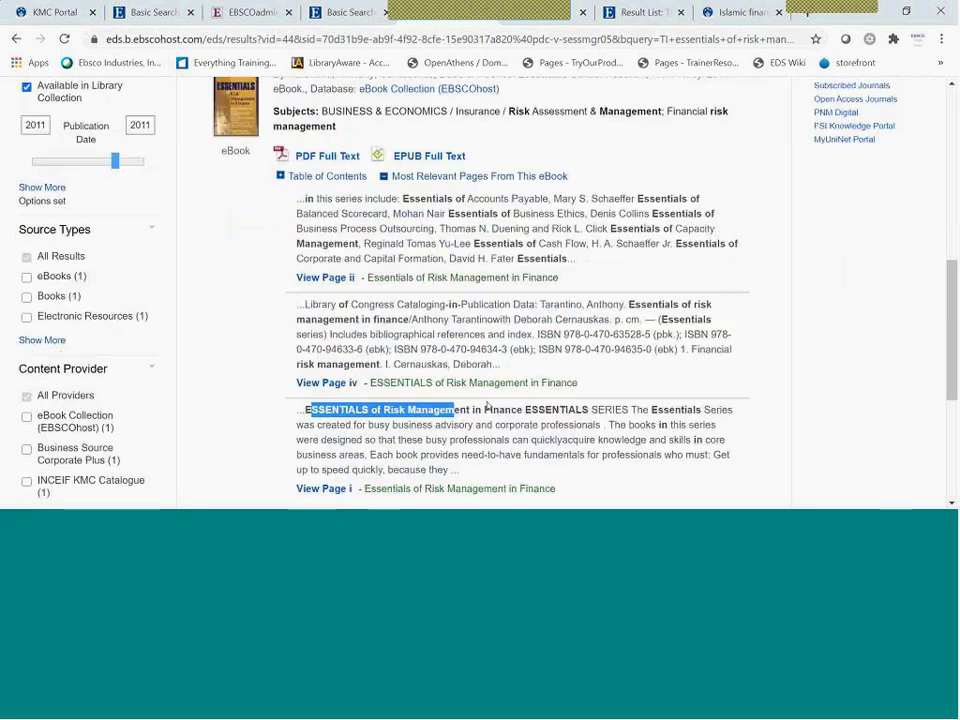
pyautogui.moveTo(456, 405); pyautogui.dragTo(482, 407)
pyautogui.scroll(1, 283, 254)
pyautogui.click(282, 252)
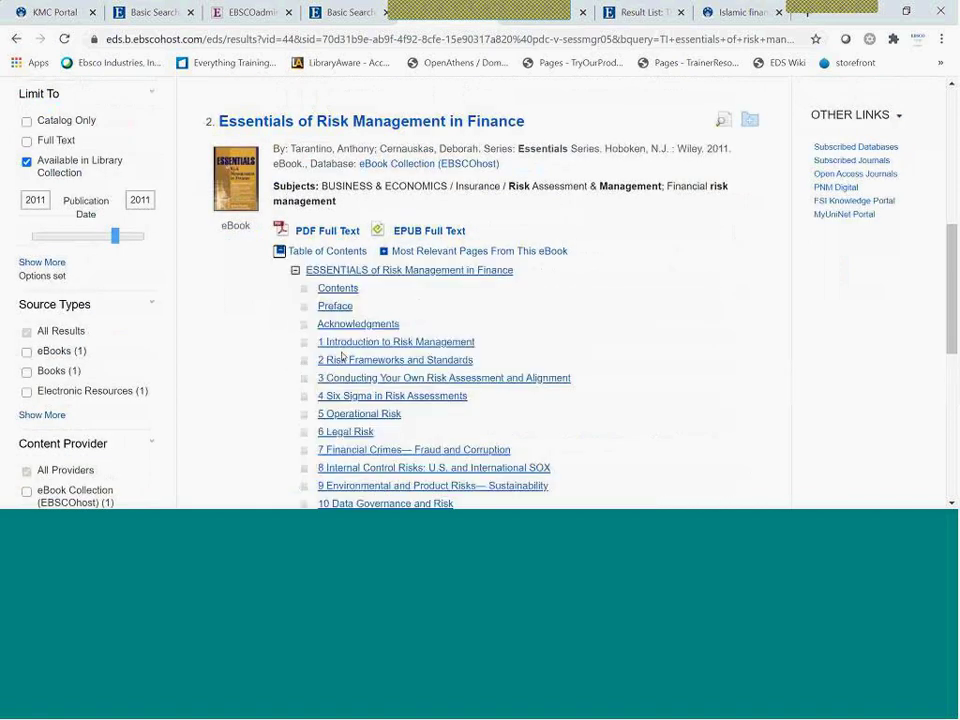
# Read chapter 2, Risk Frameworks and Standards, through page 18, then return to the result list
pyautogui.scroll(-3, 414, 346)
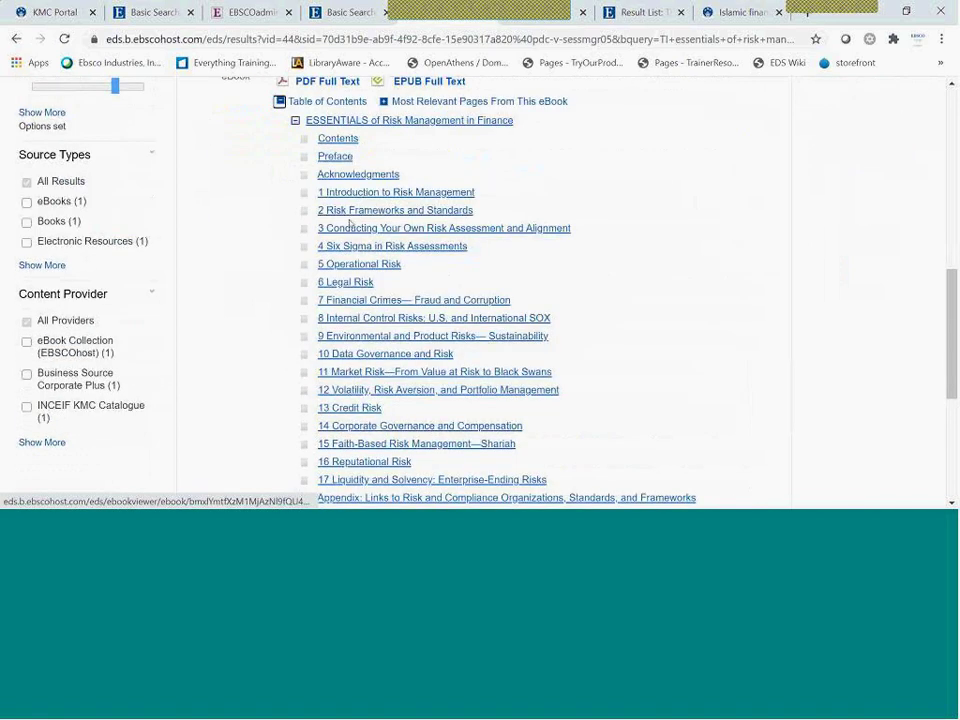
pyautogui.click(382, 211)
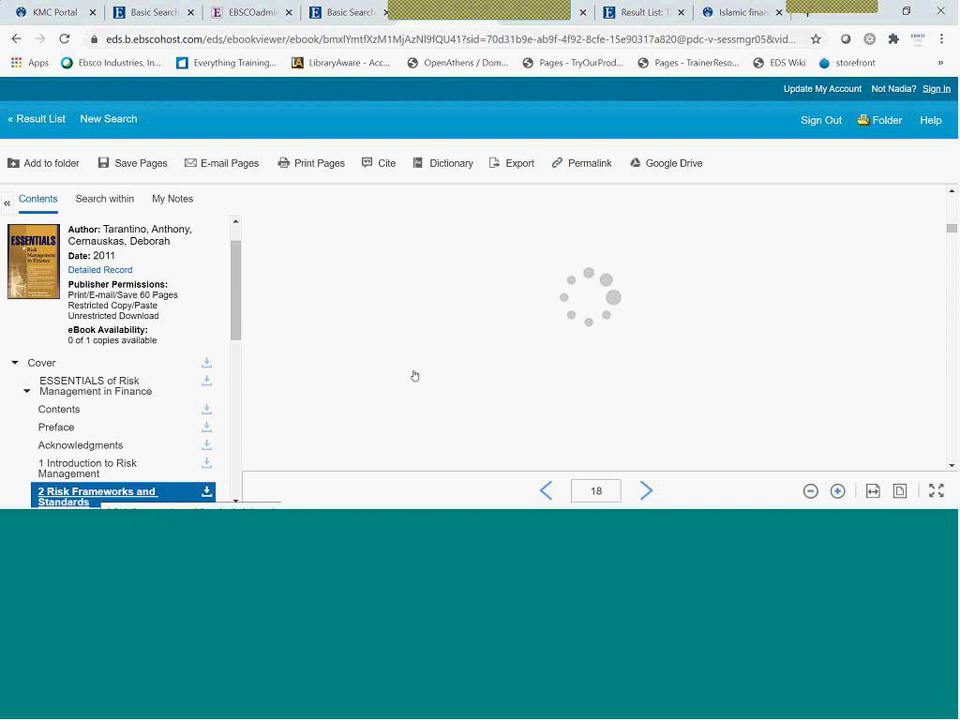
pyautogui.scroll(-8, 418, 364)
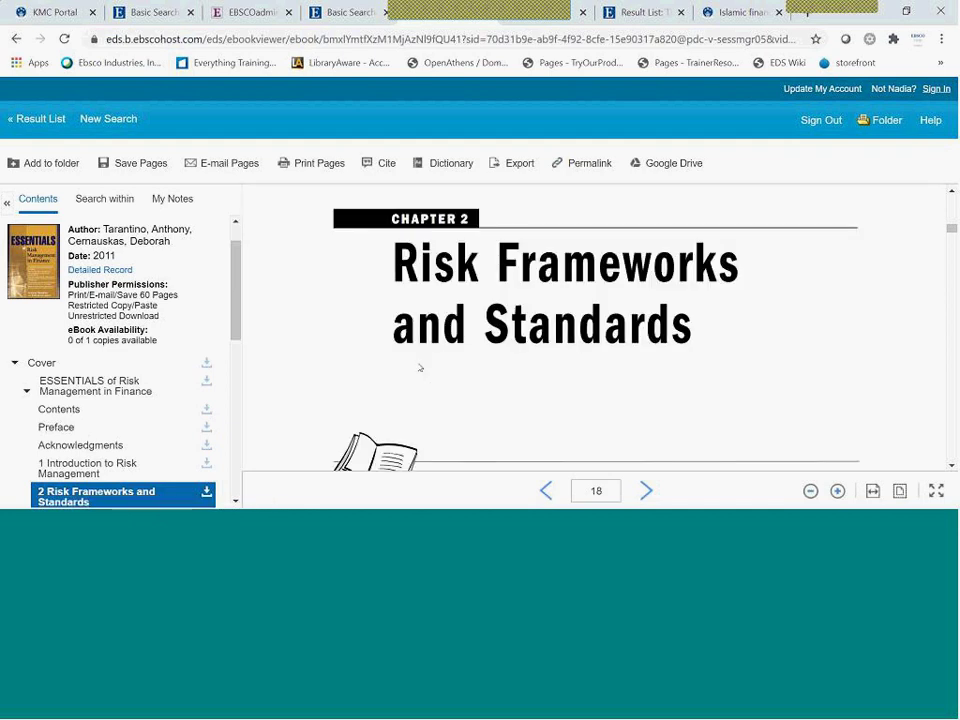
pyautogui.scroll(-5, 420, 370)
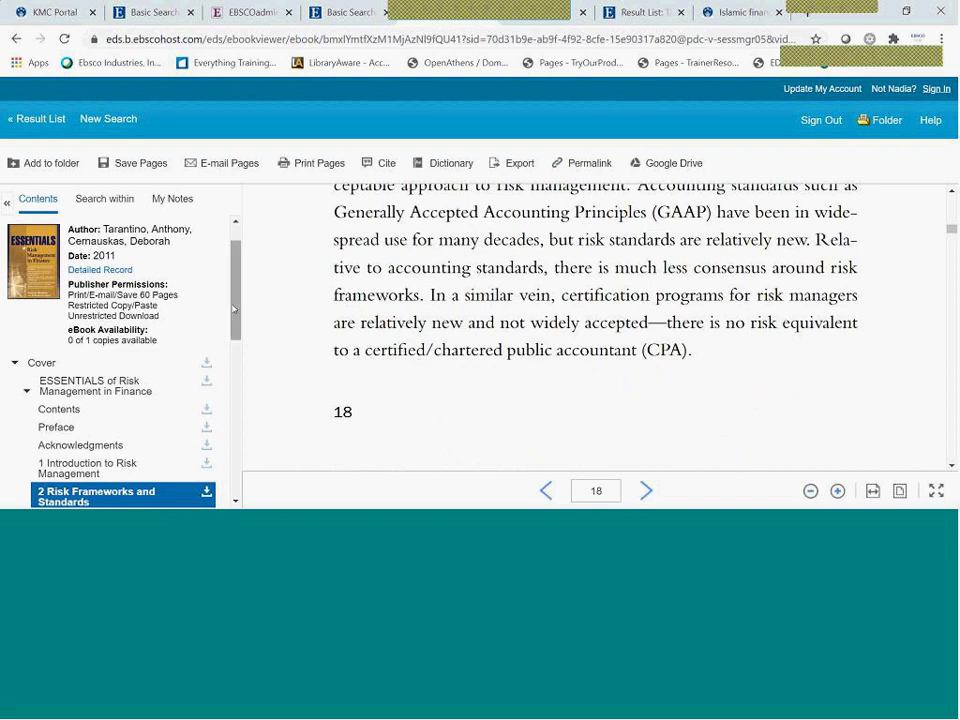
pyautogui.scroll(-1, 115, 257)
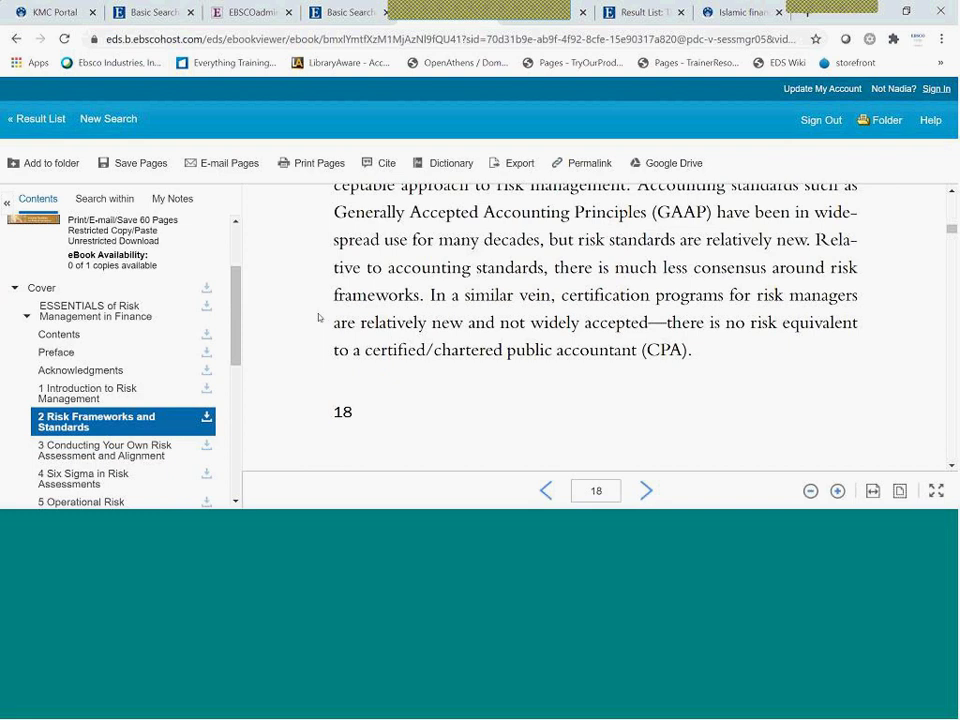
pyautogui.click(37, 119)
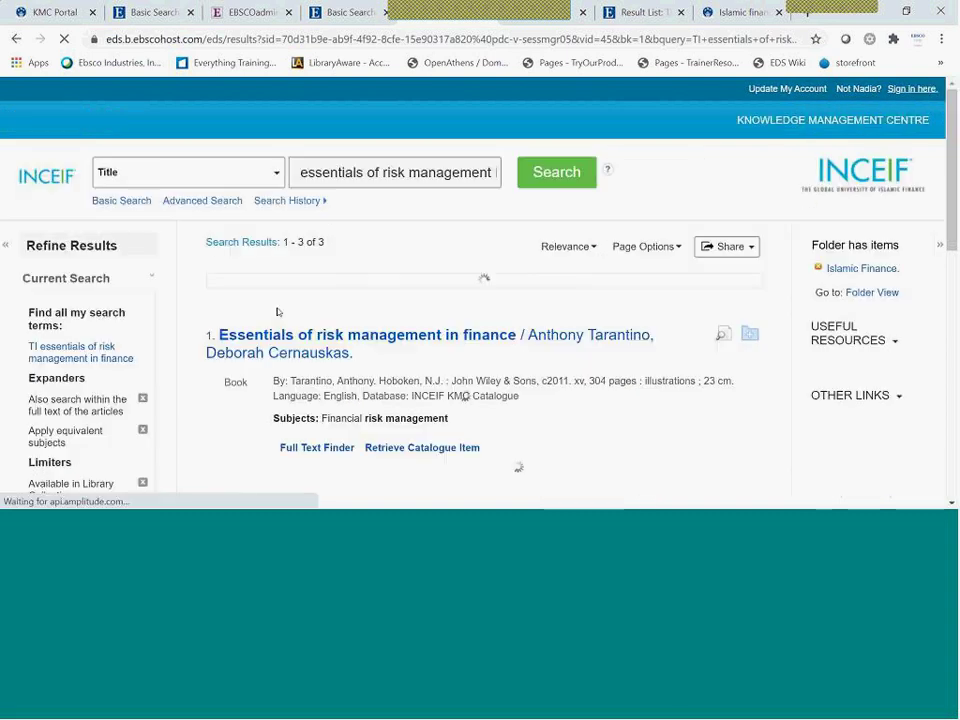
# Open the Tarantino eBook's PDF full text, view its cover, and return to the result list
pyautogui.scroll(-3, 277, 312)
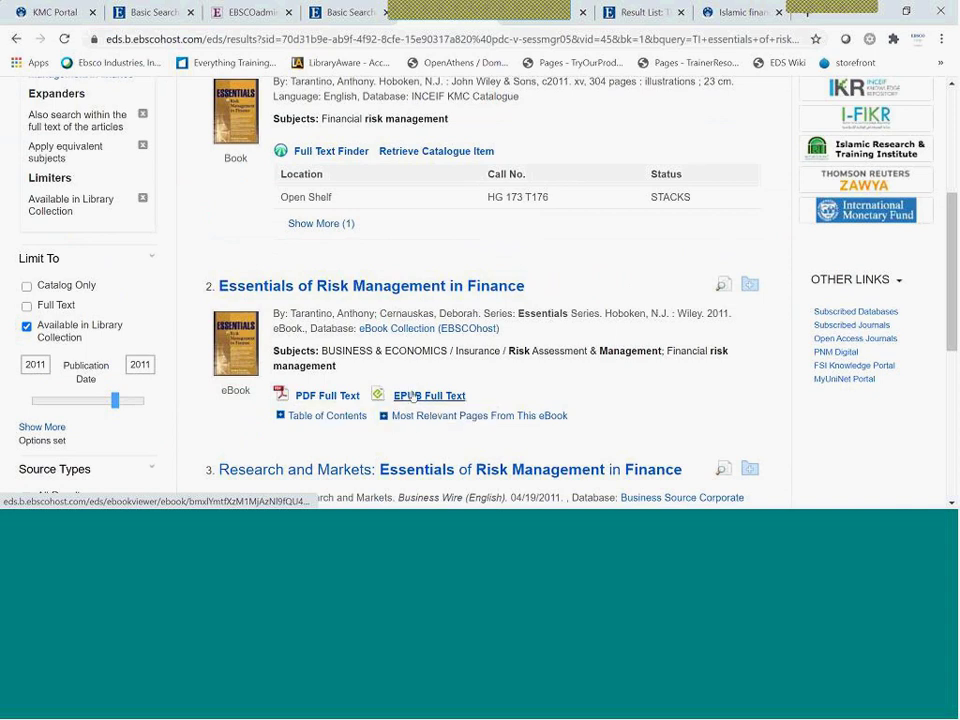
pyautogui.click(322, 397)
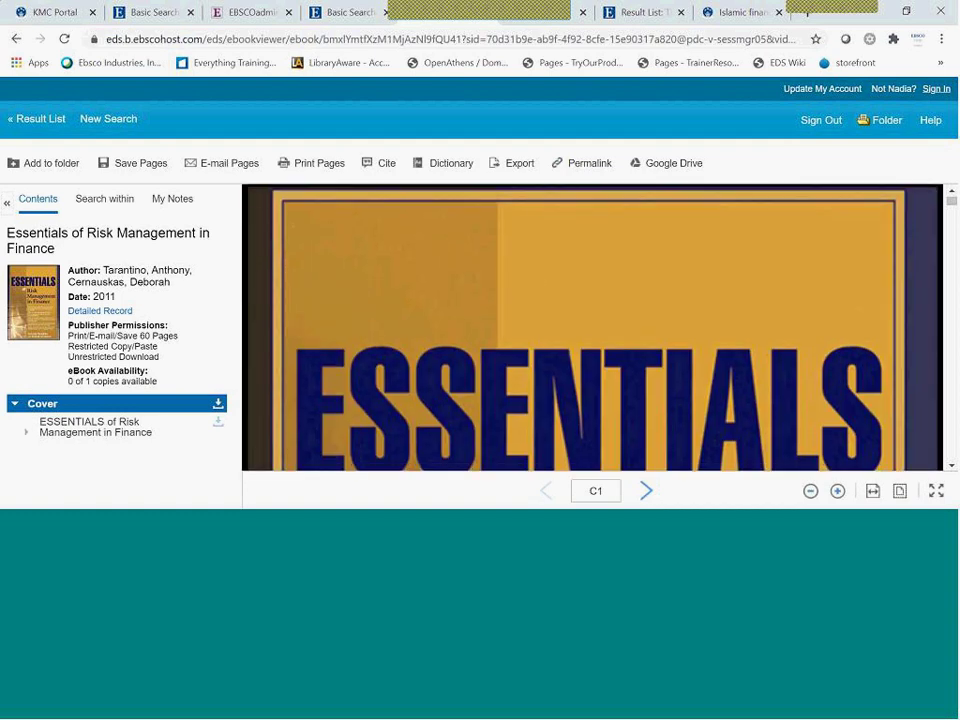
pyautogui.scroll(-3, 360, 304)
pyautogui.scroll(-5, 360, 304)
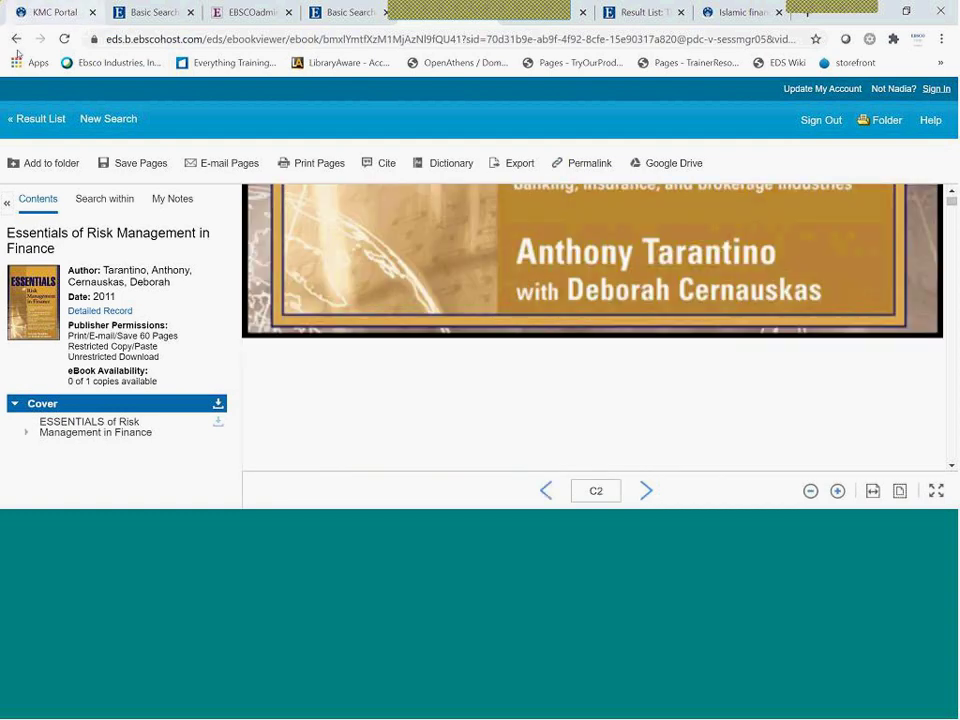
pyautogui.click(36, 119)
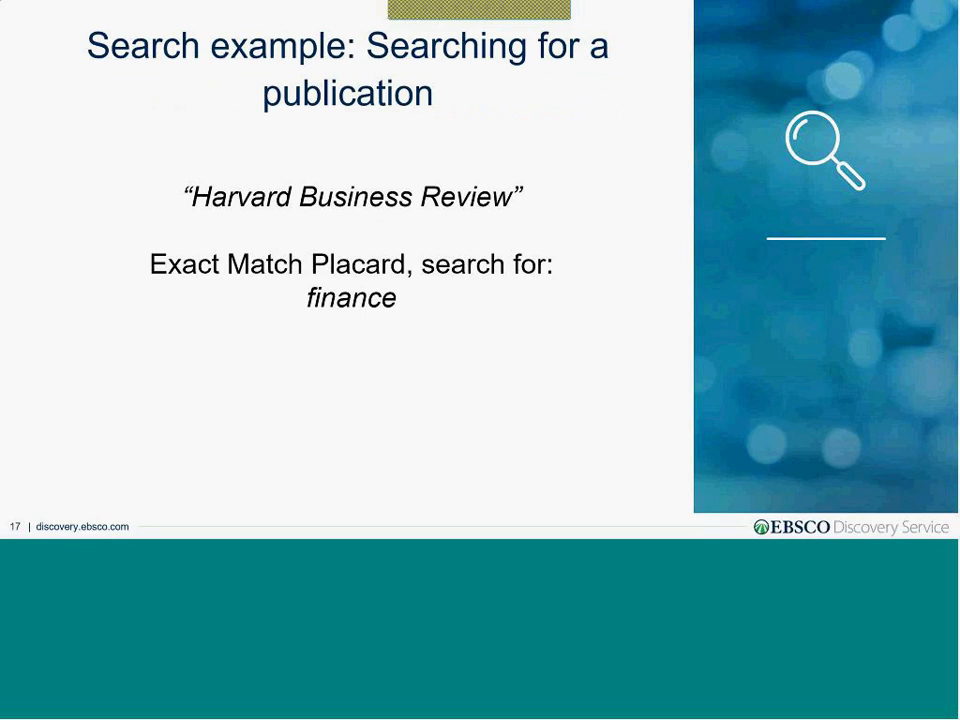
# Move past slide 17 to the harvard business review keyword results in the browser
pyautogui.click(249, 328)
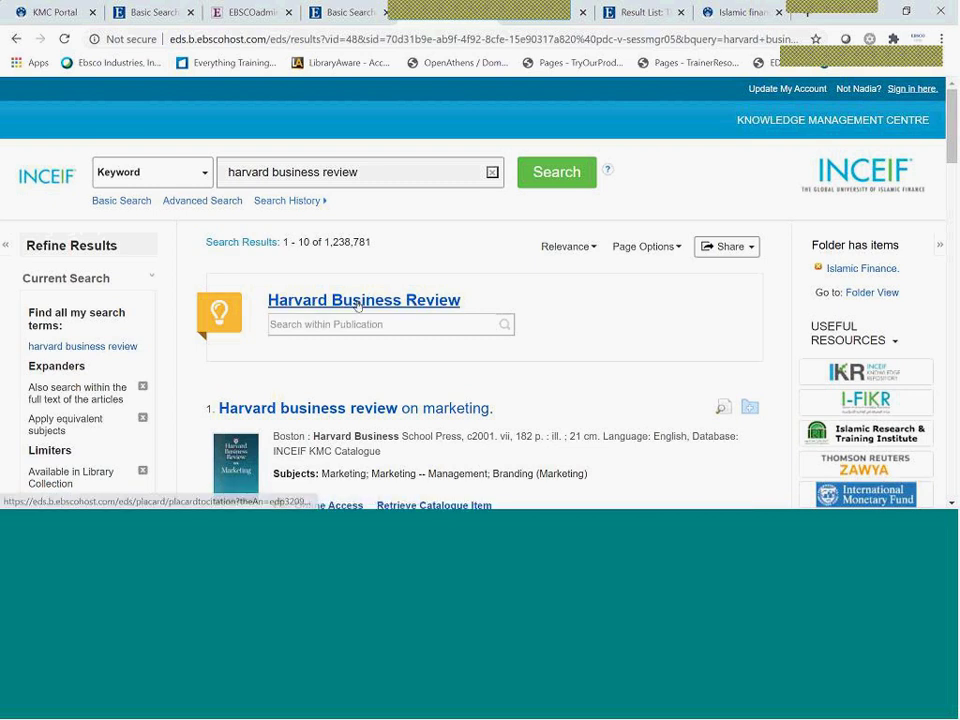
# Check Harvard Business Review's 1922–present coverage in Business Source Corporate Plus, then go back to results
pyautogui.click(380, 303)
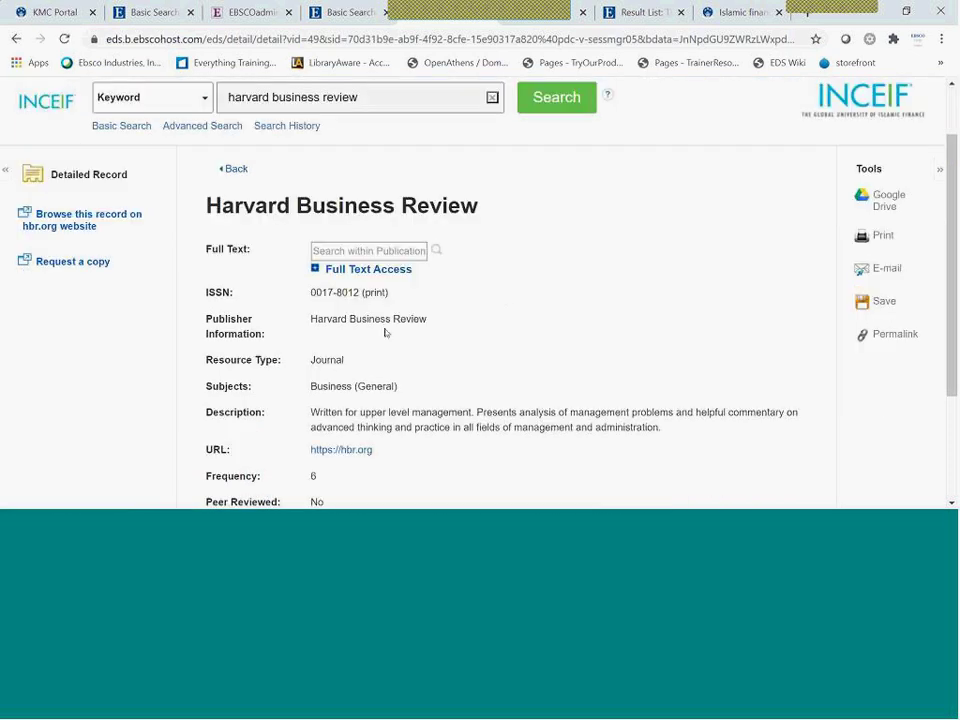
pyautogui.click(365, 269)
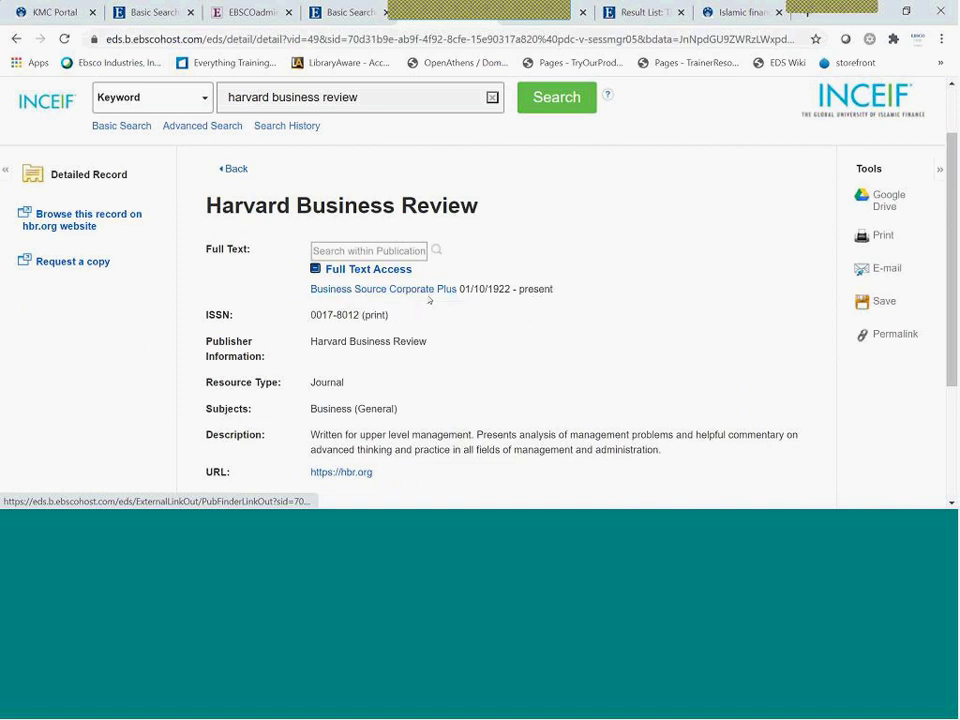
pyautogui.moveTo(549, 289); pyautogui.dragTo(487, 289)
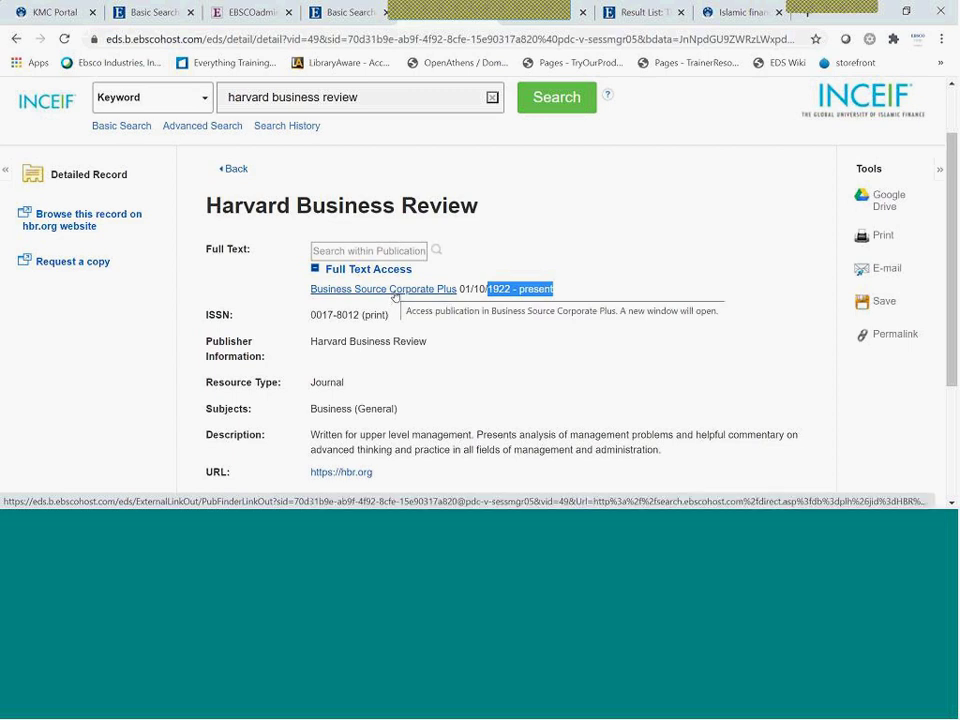
pyautogui.click(396, 293)
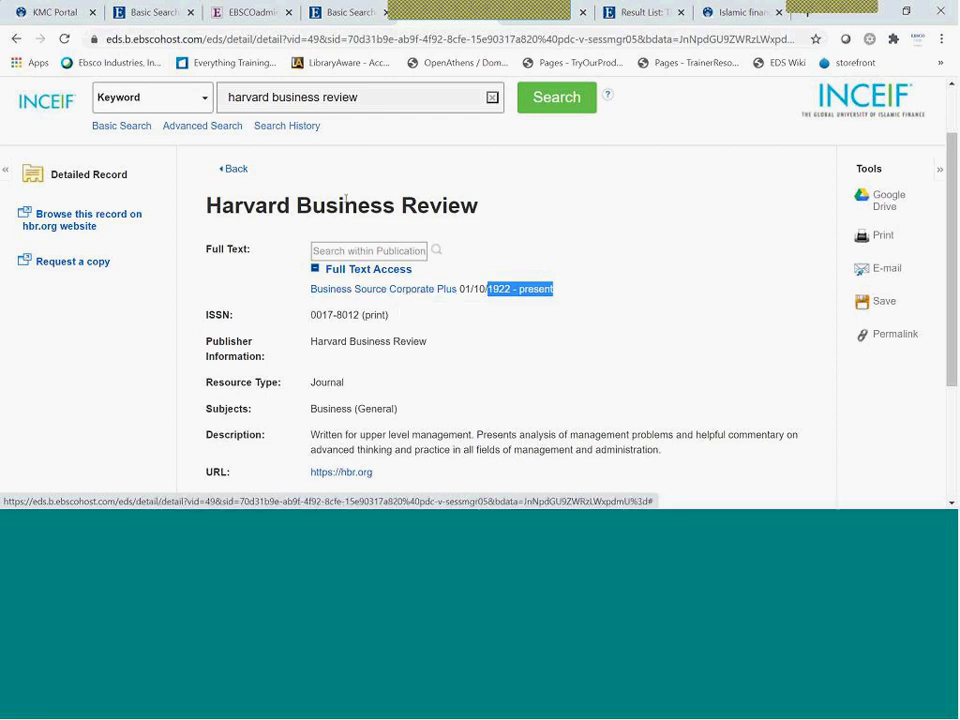
pyautogui.hotkey('alt', 'Left')
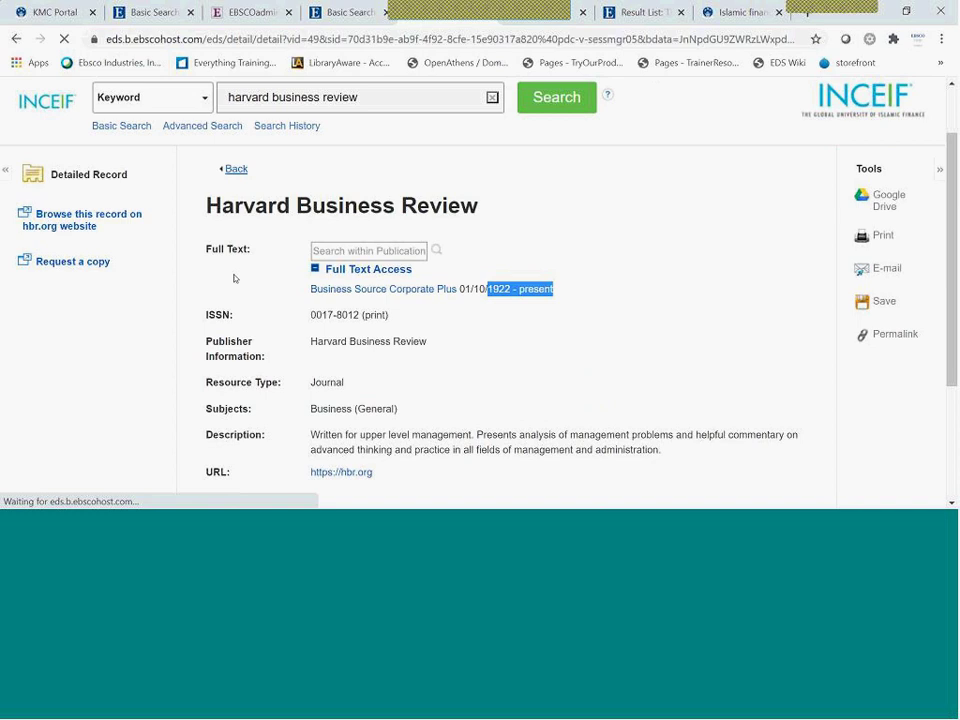
pyautogui.hotkey('alt', 'Left')
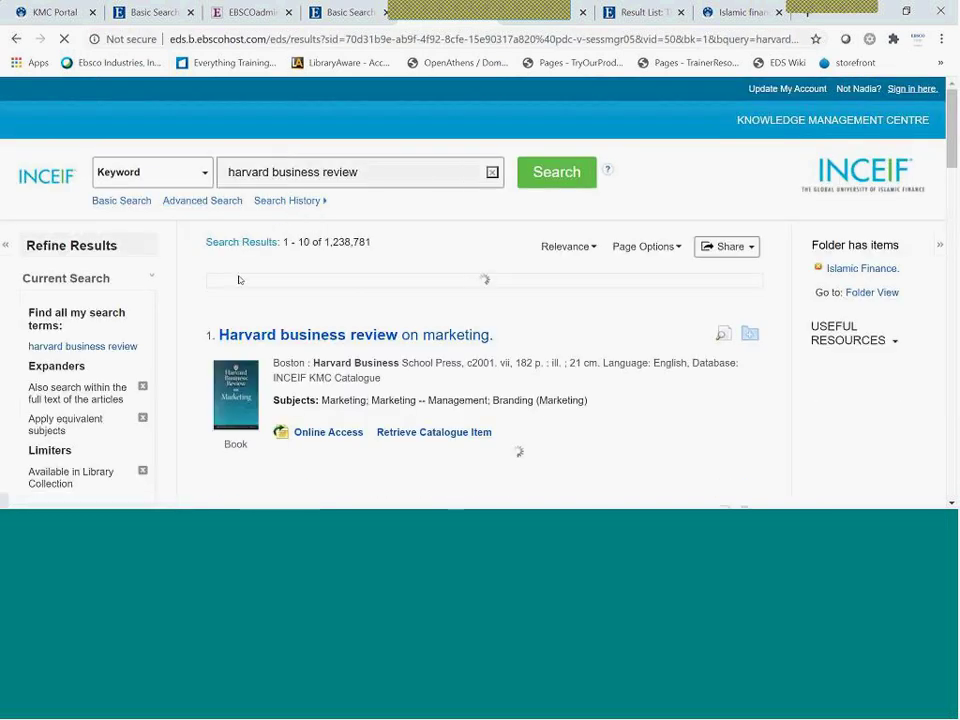
# Search within the Harvard Business Review placard for 'finance'
pyautogui.click(384, 325)
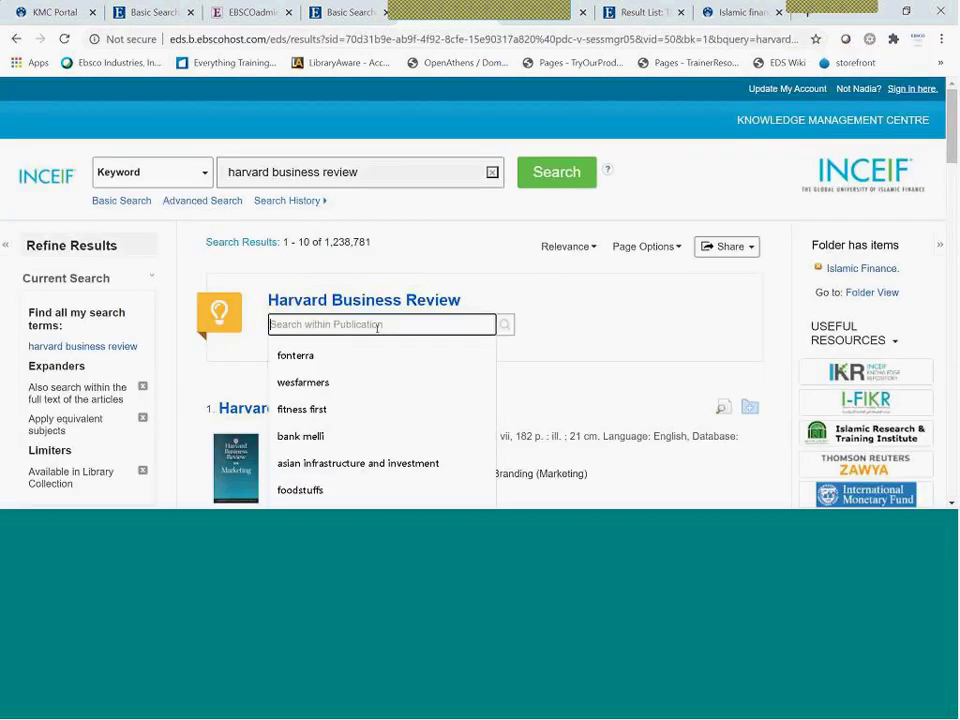
pyautogui.write('fian')
pyautogui.press('BackSpace')
pyautogui.press('BackSpace')
pyautogui.write('nance')
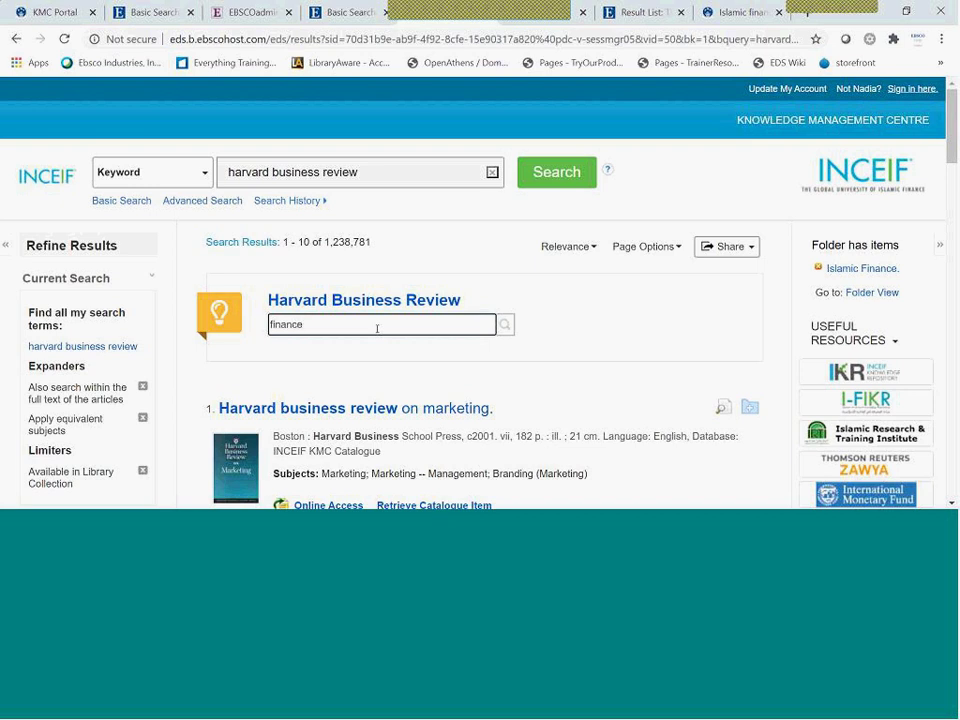
pyautogui.click(505, 323)
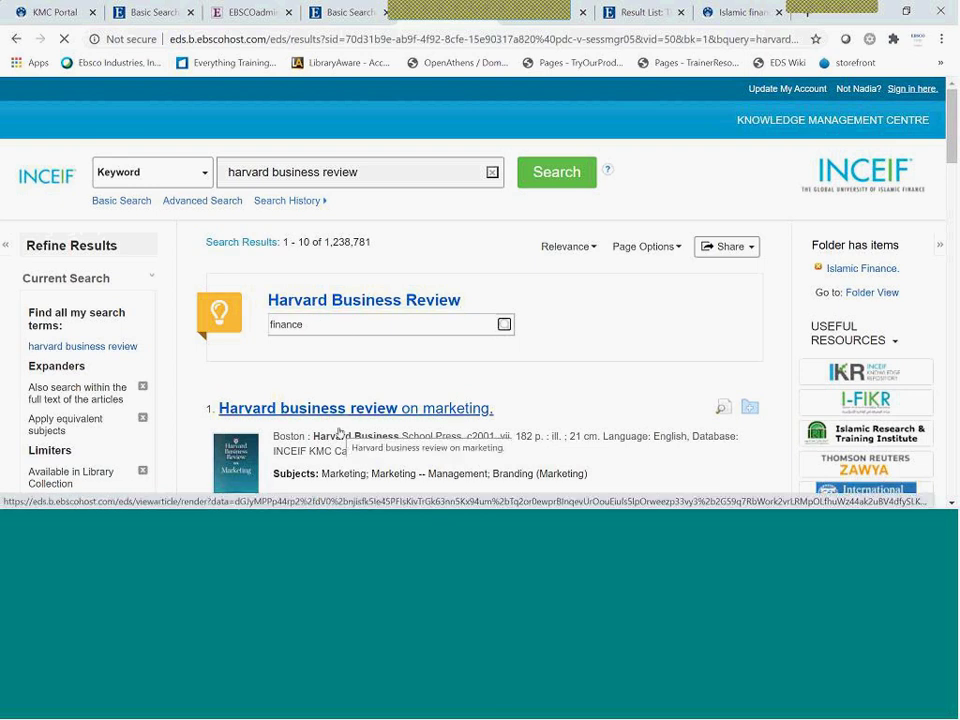
pyautogui.click(504, 324)
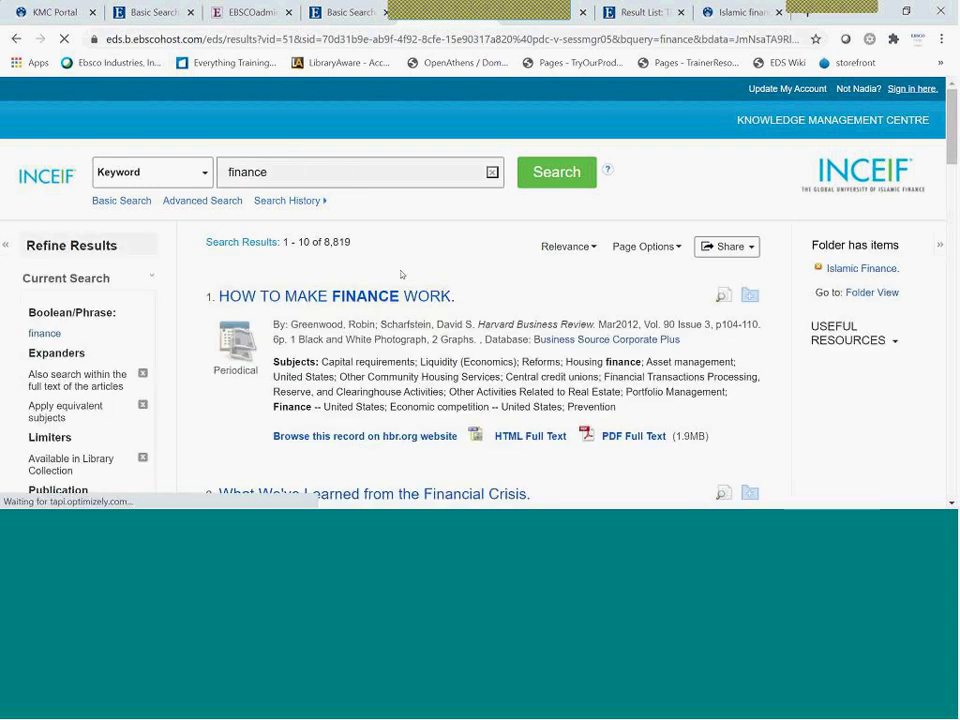
# Highlight the 8,819 result count and the results' Harvard Business Review source lines
pyautogui.doubleClick(327, 241)
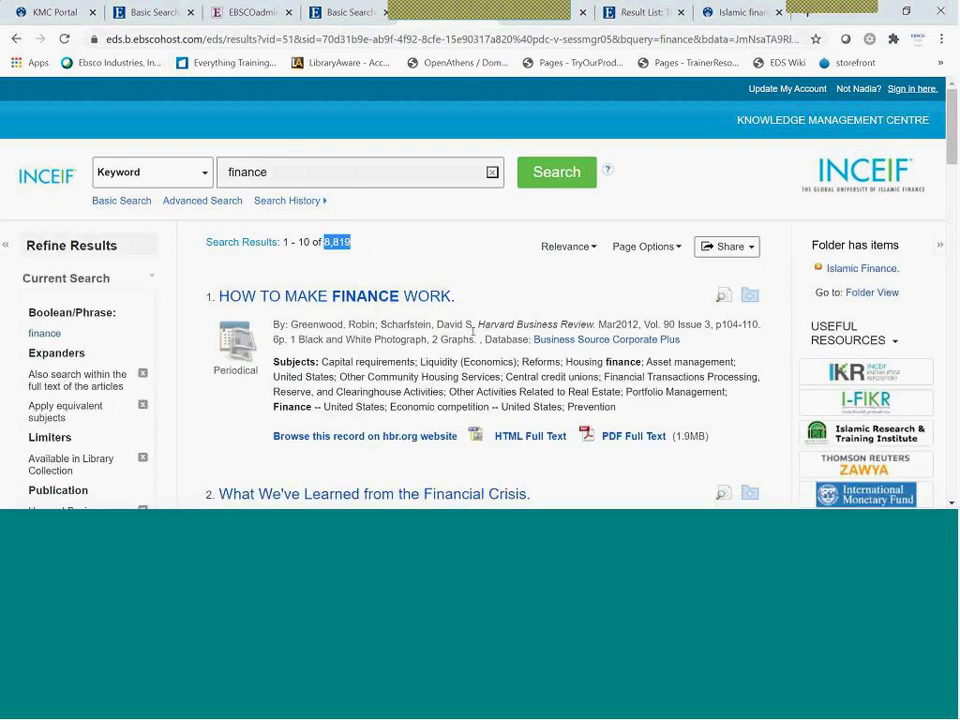
pyautogui.moveTo(478, 324); pyautogui.dragTo(596, 324)
pyautogui.scroll(-3, 391, 368)
pyautogui.moveTo(345, 372); pyautogui.dragTo(463, 372)
pyautogui.scroll(-3, 480, 300)
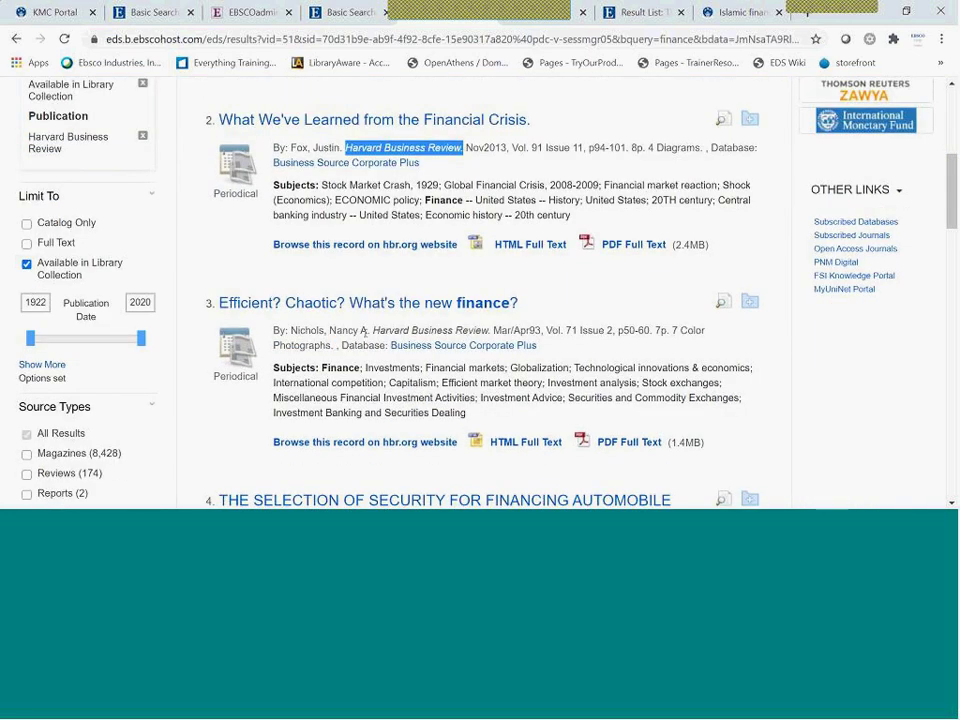
pyautogui.moveTo(368, 332); pyautogui.dragTo(492, 332)
pyautogui.scroll(-3, 483, 415)
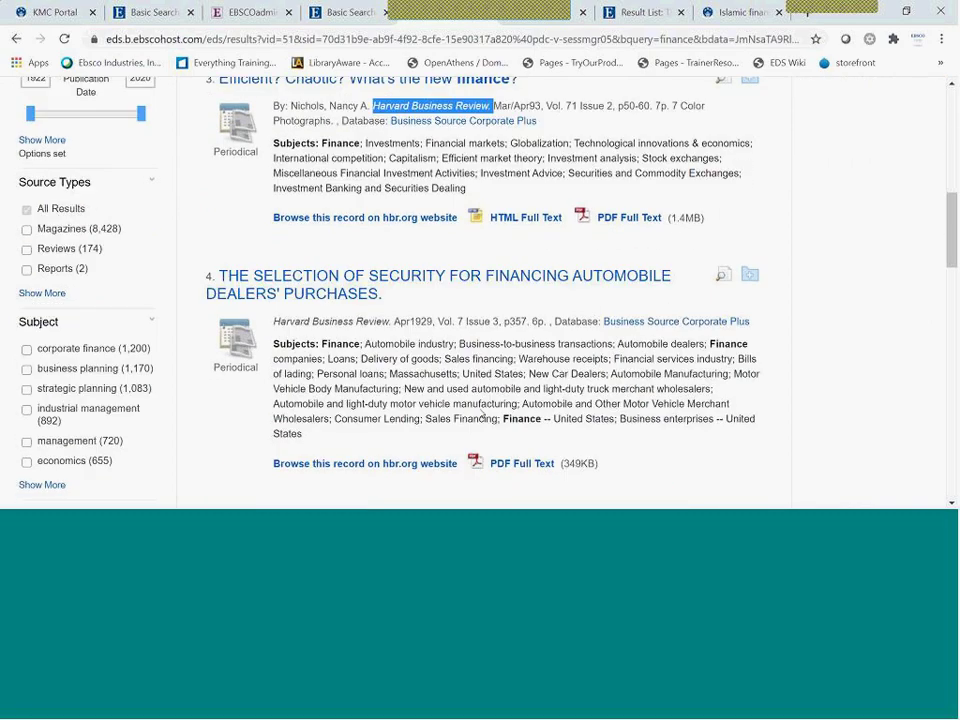
pyautogui.scroll(9, 483, 415)
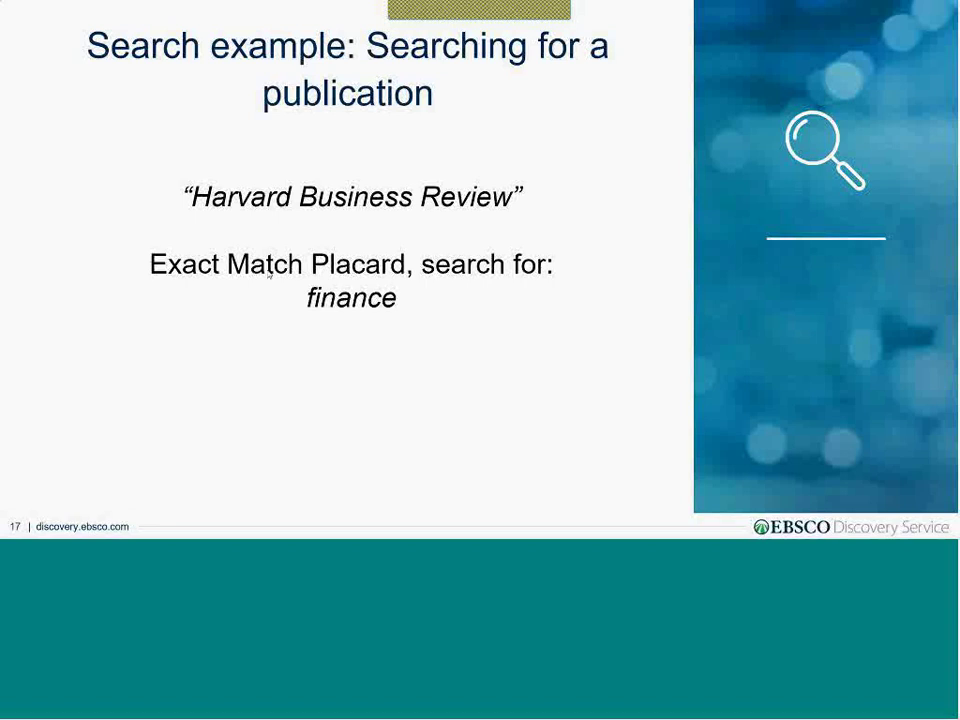
# Advance the slideshow to slide 18, then return to the 8,819 finance results
pyautogui.press('Right')
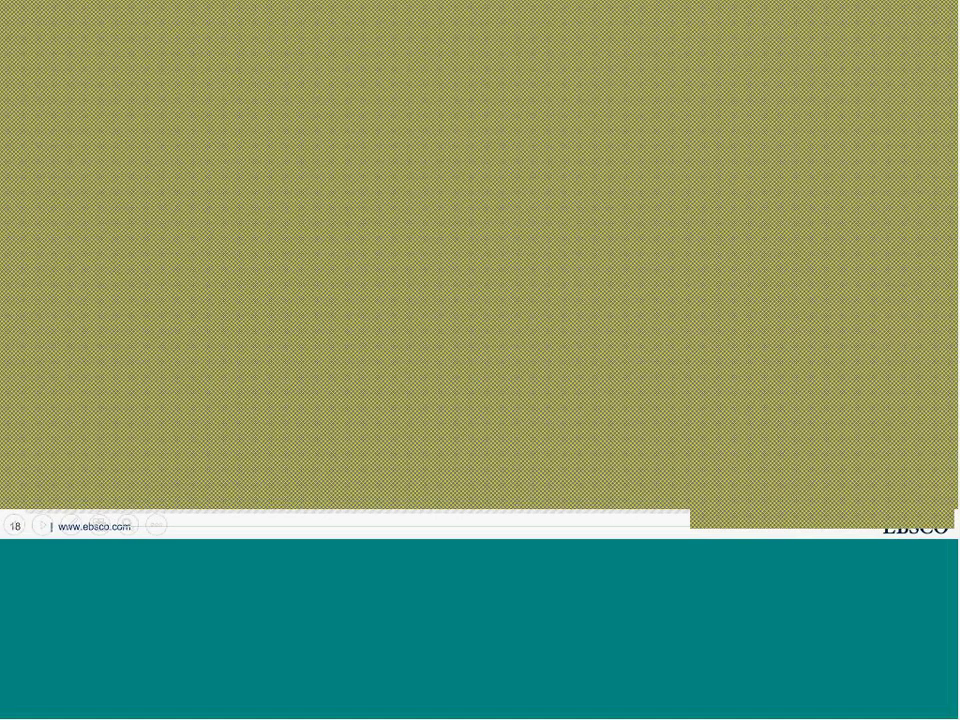
pyautogui.hotkey('alt', 'Tab')
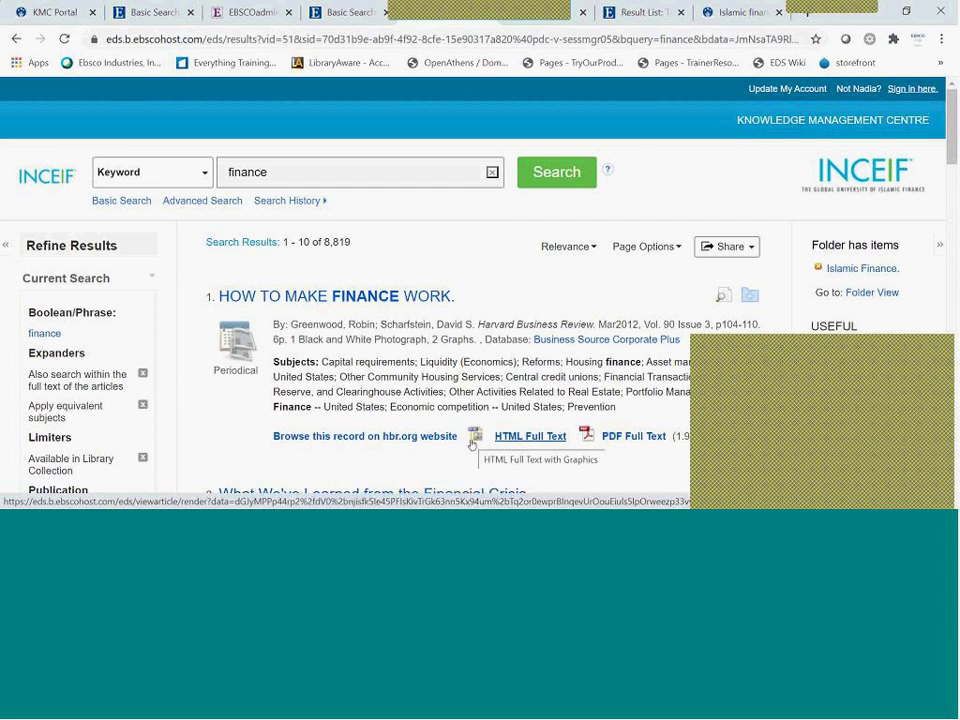
# Change the finance search field from Keyword to Title, then load Advanced Search
pyautogui.click(184, 176)
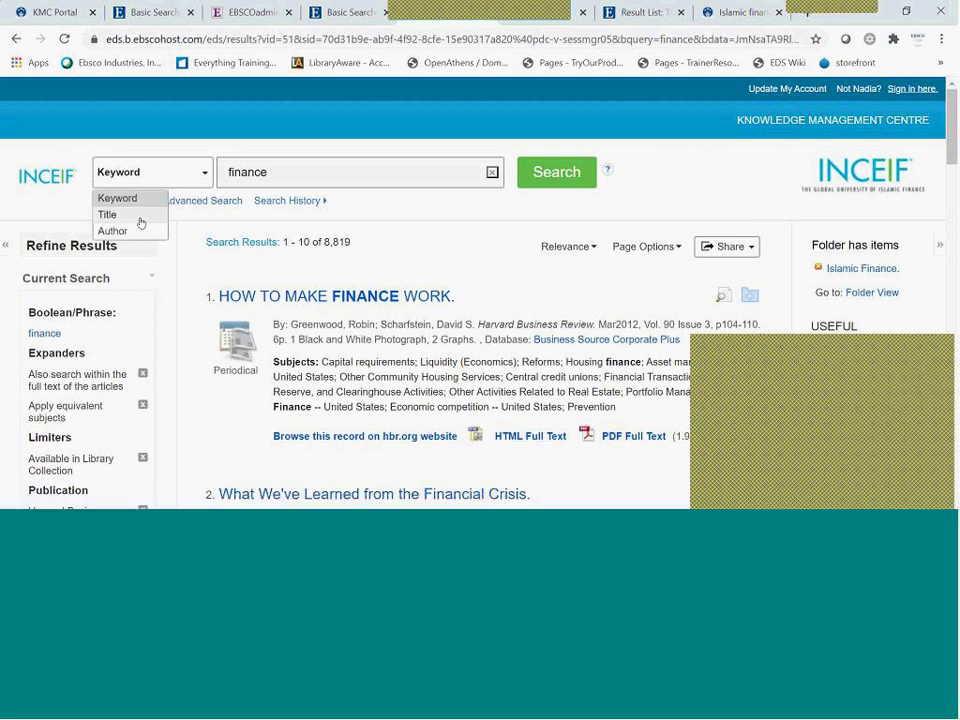
pyautogui.click(141, 223)
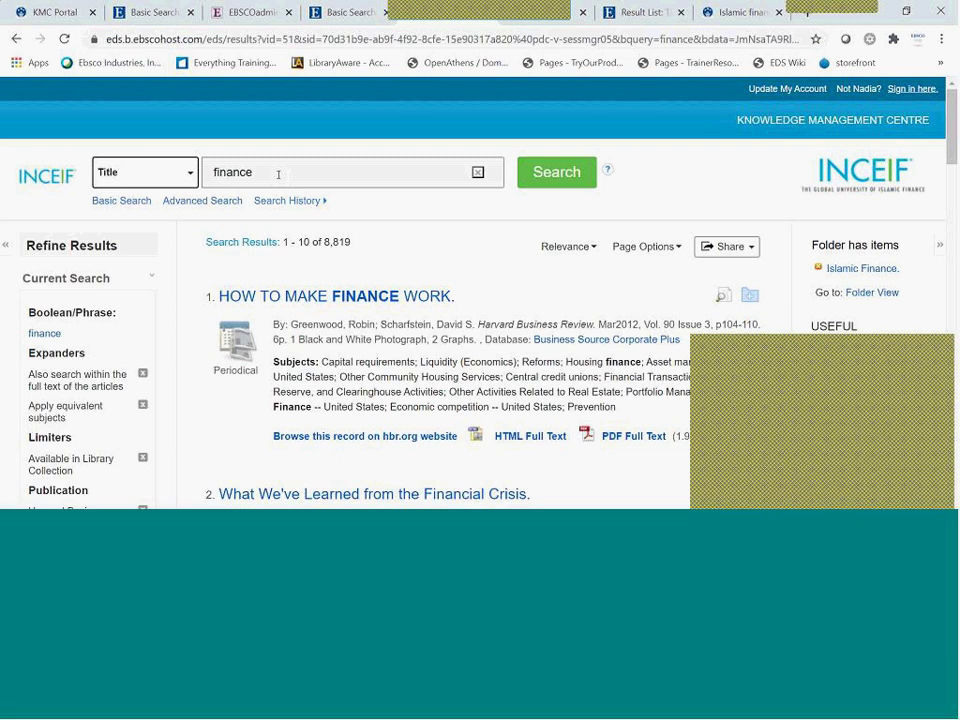
pyautogui.click(203, 201)
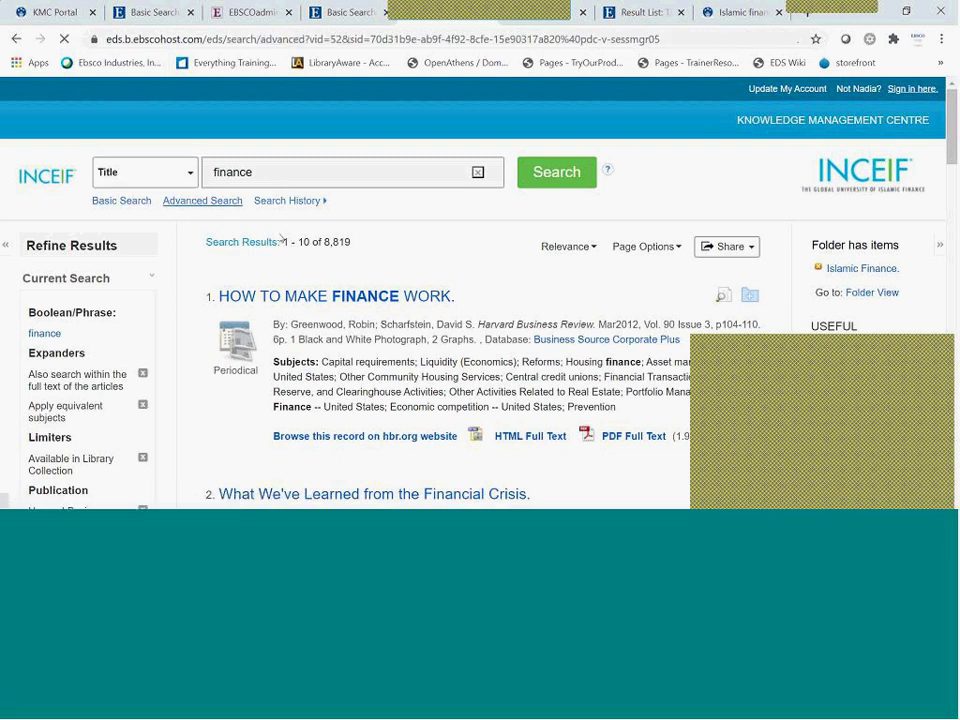
# Delete 'finance' from the first search row, leave its field unset, and return to the slideshow
pyautogui.doubleClick(188, 181)
pyautogui.press('BackSpace')
pyautogui.click(514, 172)
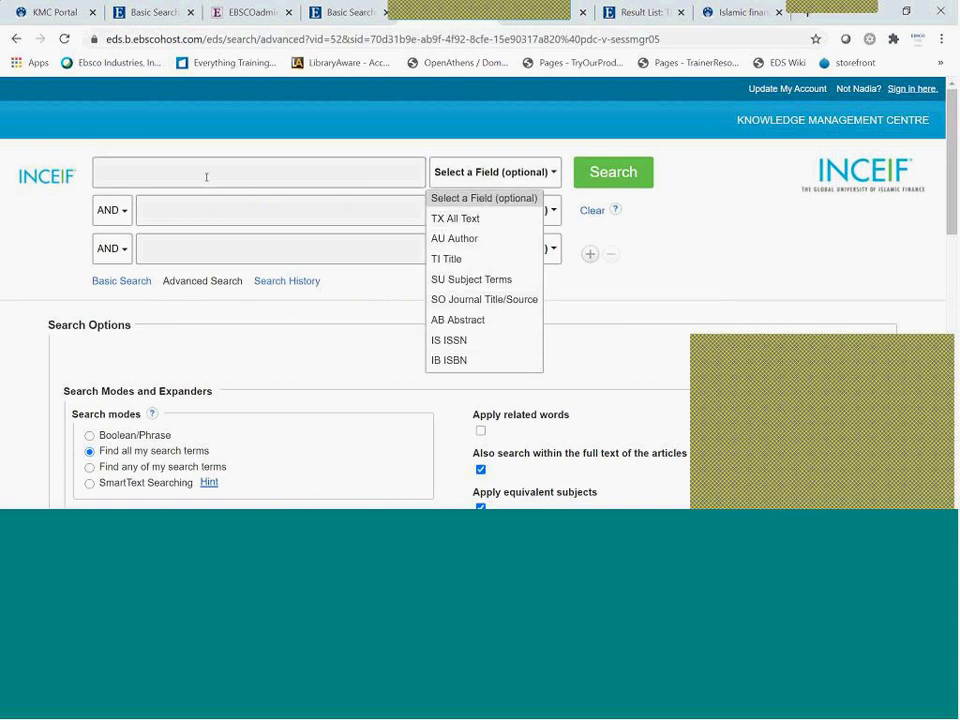
pyautogui.click(462, 258)
pyautogui.click(388, 172)
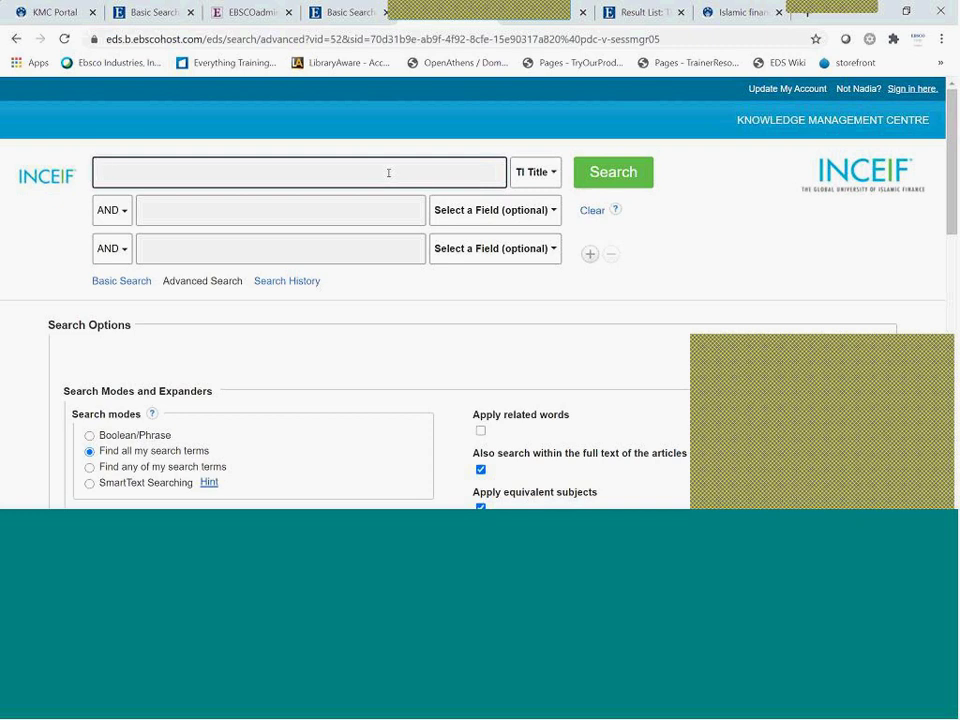
pyautogui.click(941, 355)
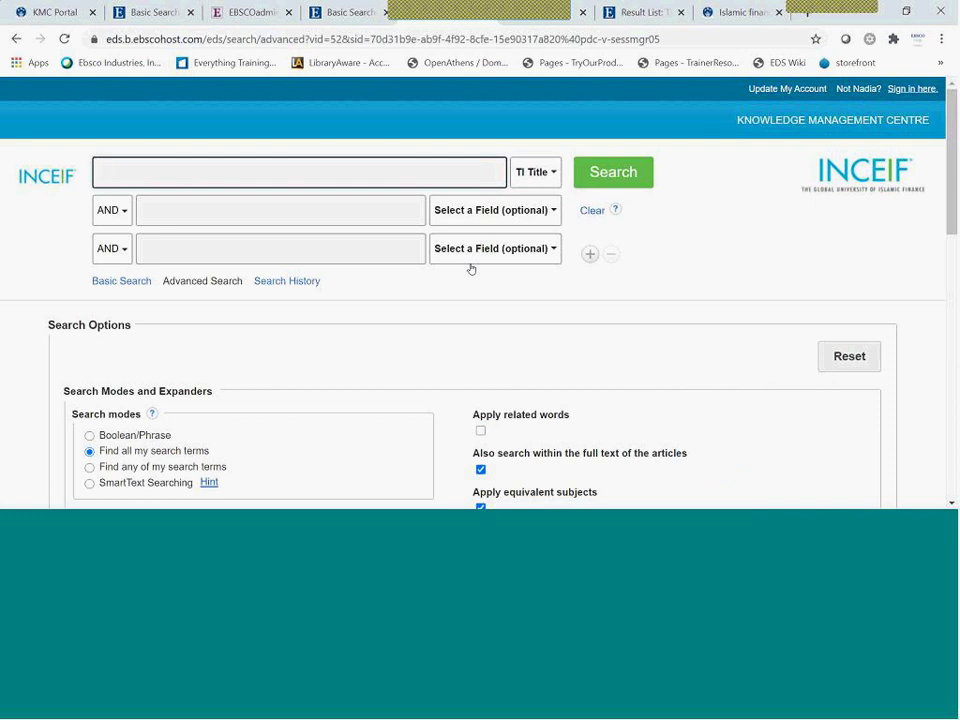
pyautogui.click(536, 172)
pyautogui.click(545, 199)
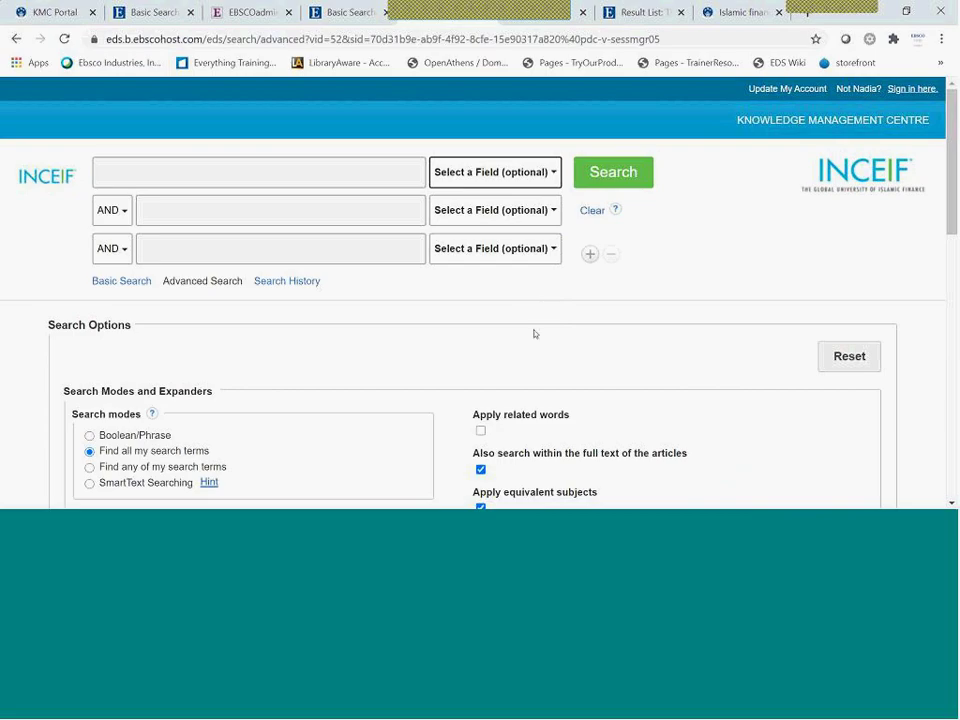
pyautogui.hotkey('alt', 'Tab')
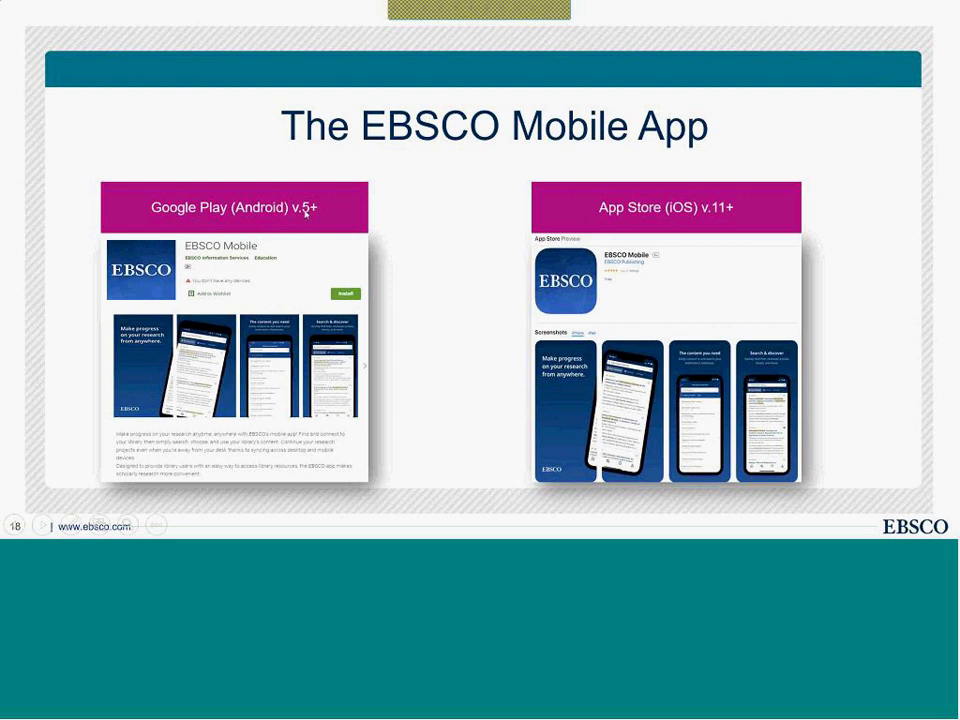
# Advance from slide 18 past the app screenshots and Questions to slide 22, Business Source Corporate Plus
pyautogui.click(740, 272)
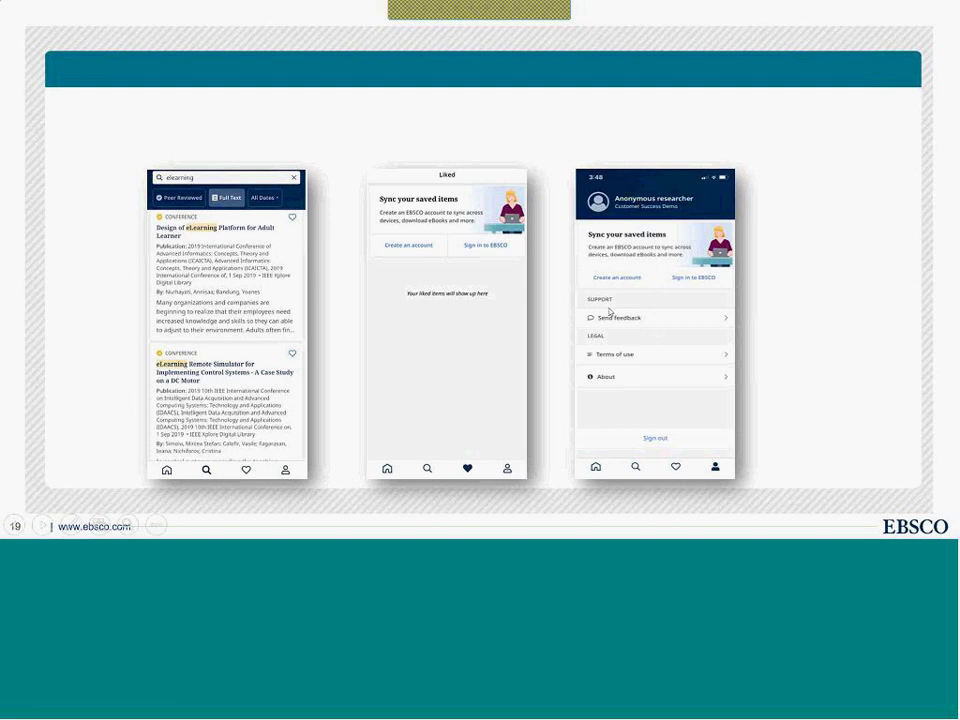
pyautogui.press('Right')
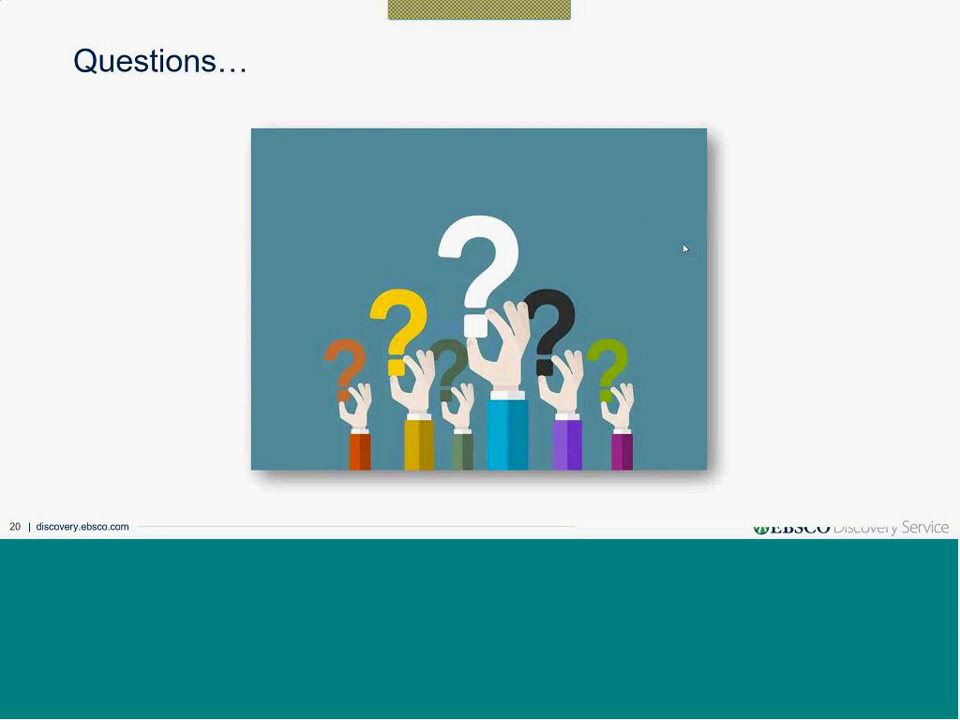
pyautogui.click(567, 214)
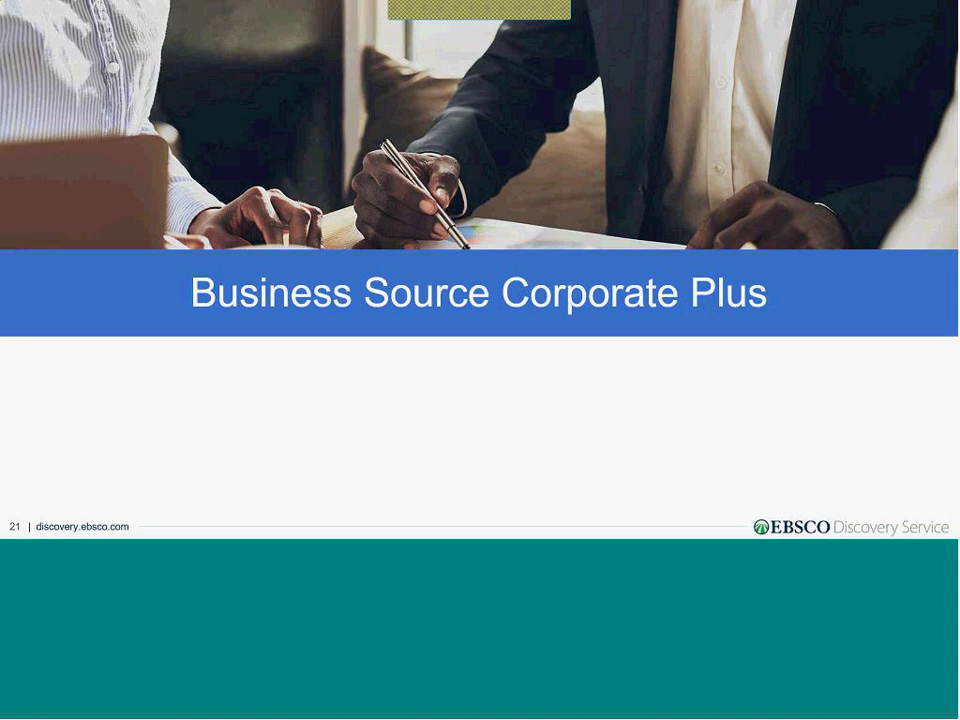
pyautogui.press('Right')
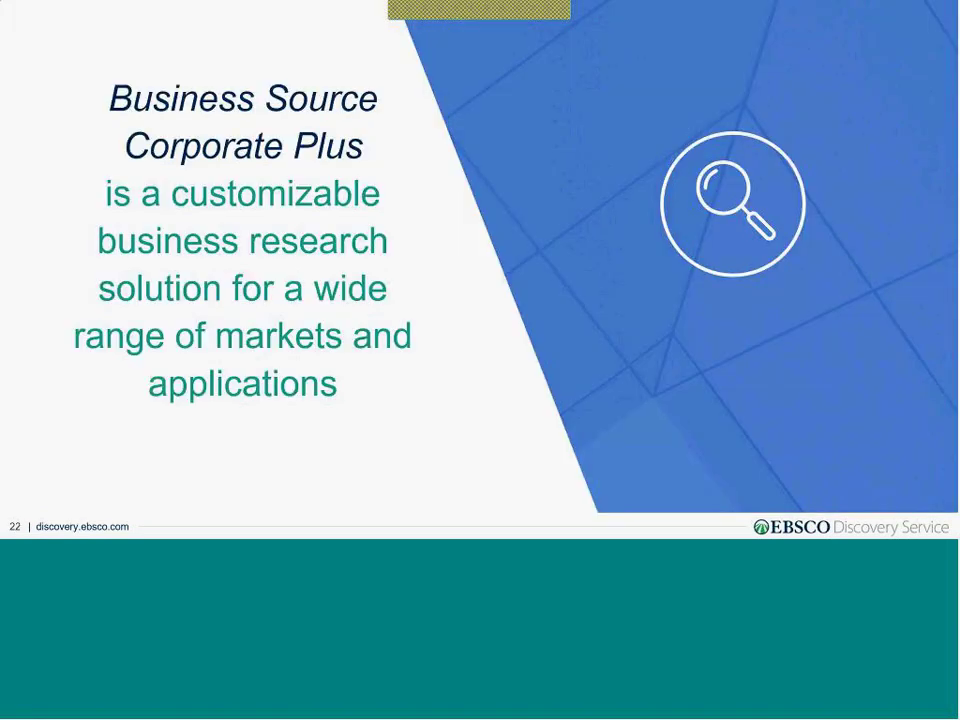
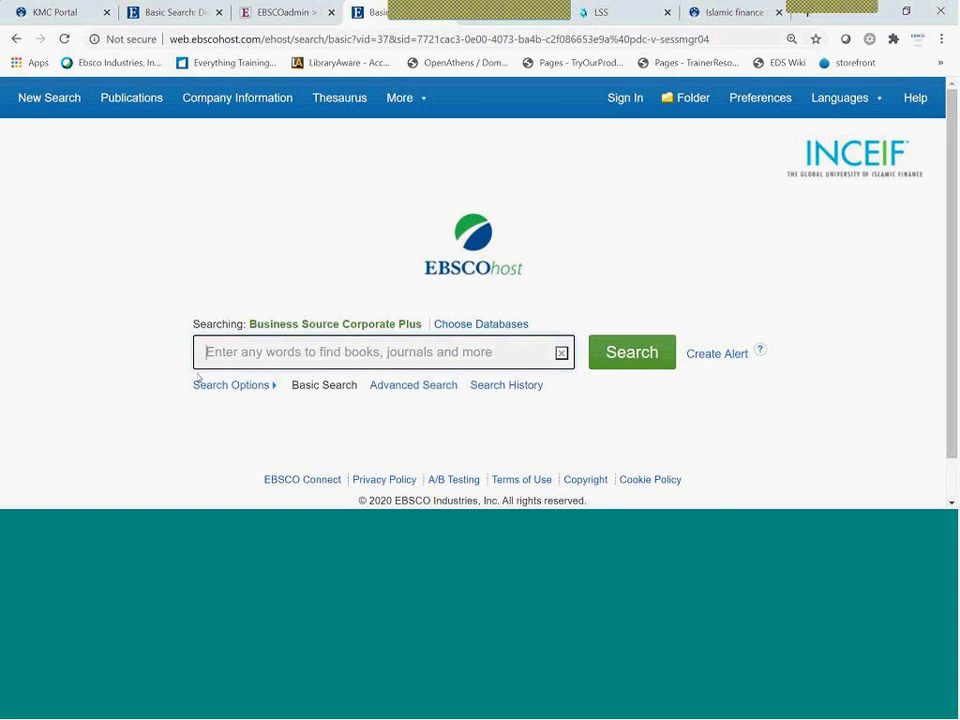
# Expand the search options, which show Boolean/Phrase mode and Apply equivalent subjects
pyautogui.click(270, 388)
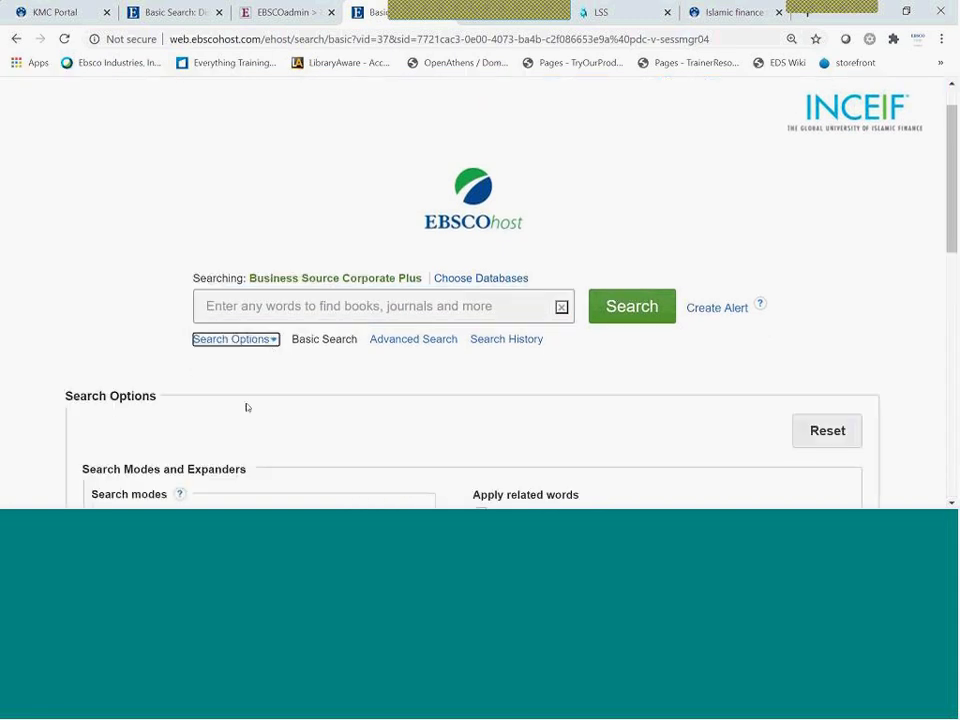
pyautogui.scroll(-3, 431, 120)
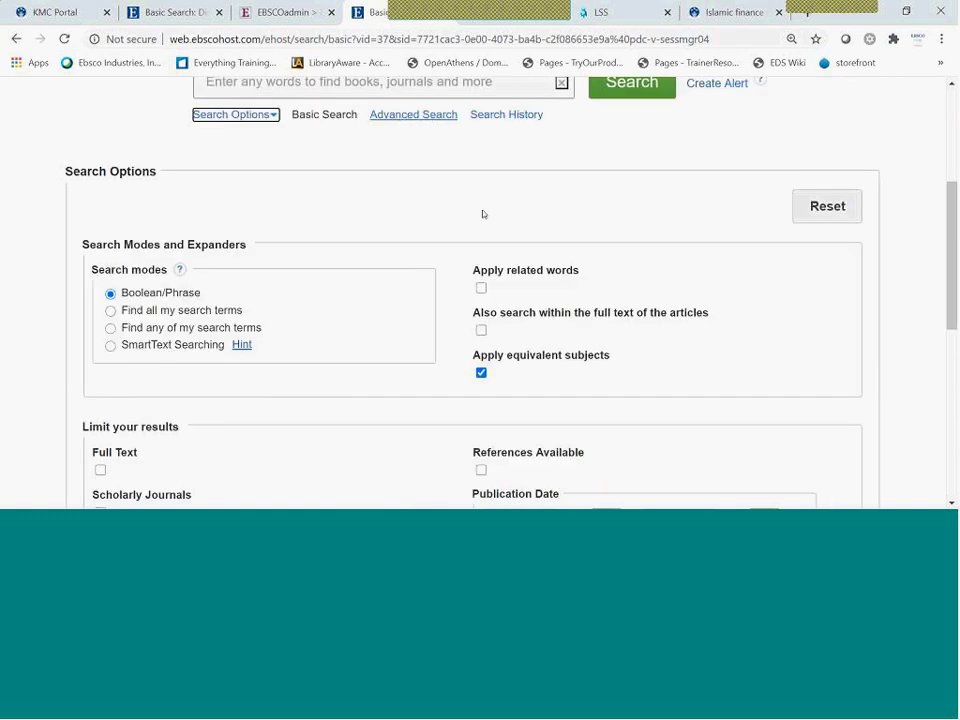
pyautogui.scroll(1, 481, 212)
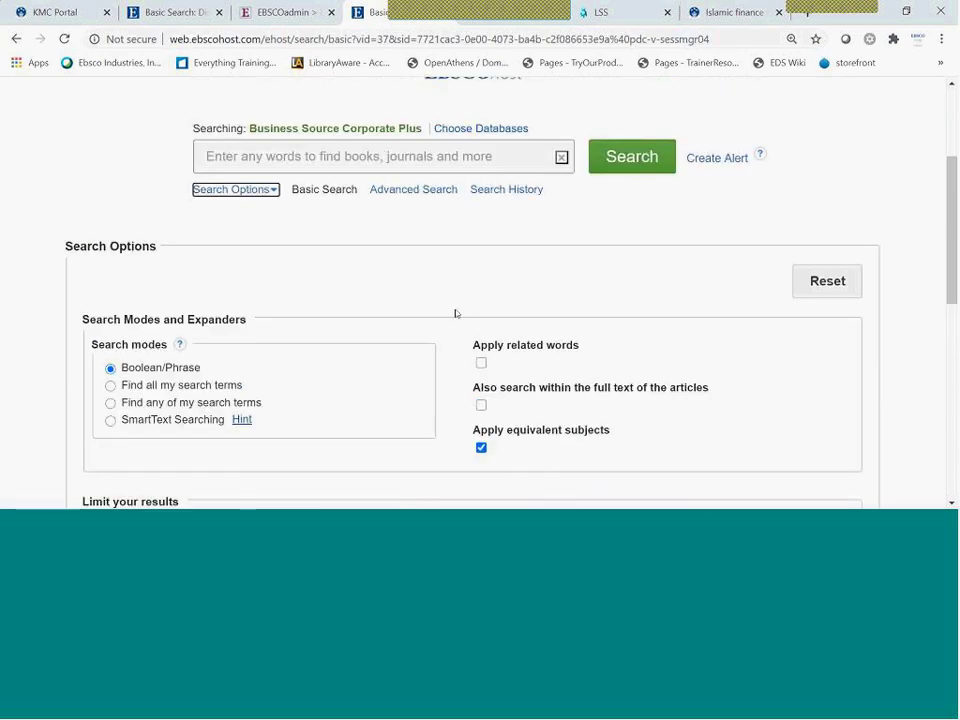
pyautogui.scroll(3, 455, 290)
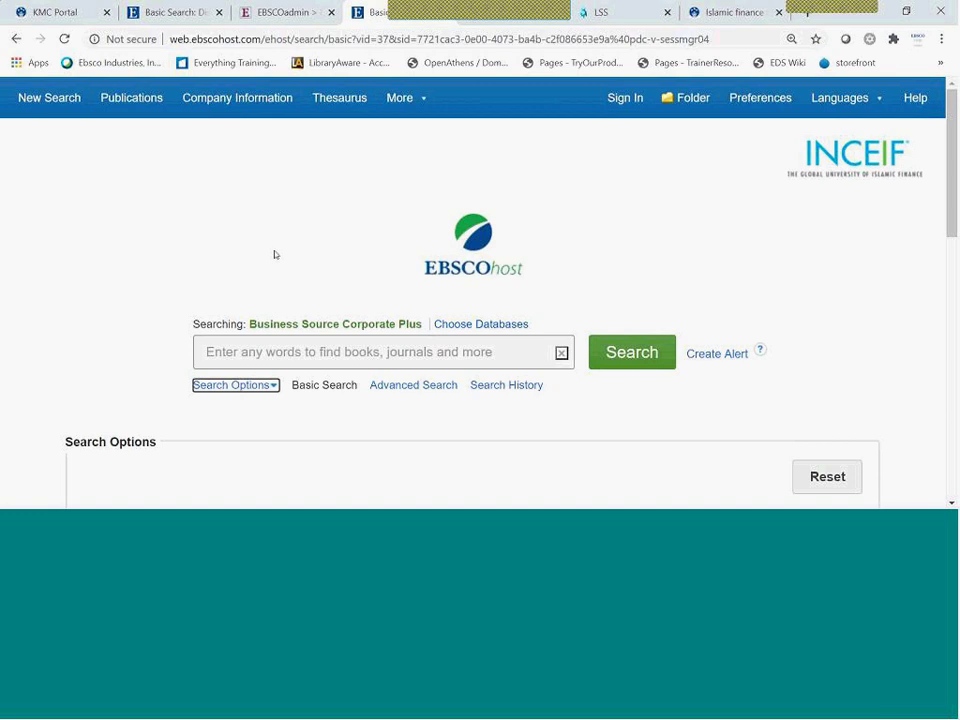
# Look over the More menu, then switch to Company Information
pyautogui.click(401, 99)
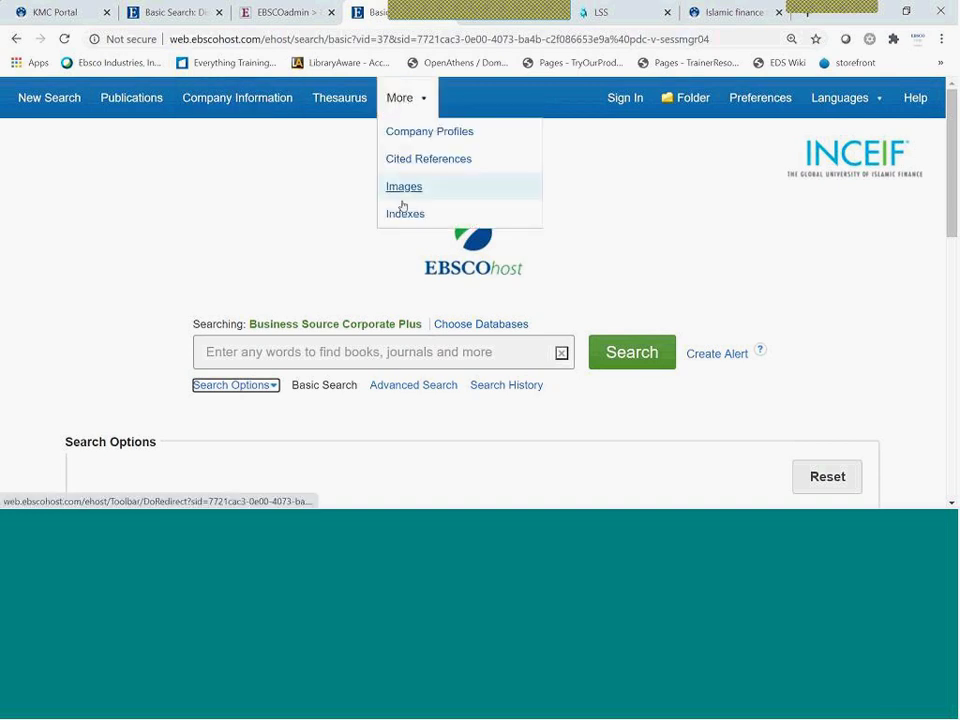
pyautogui.click(234, 147)
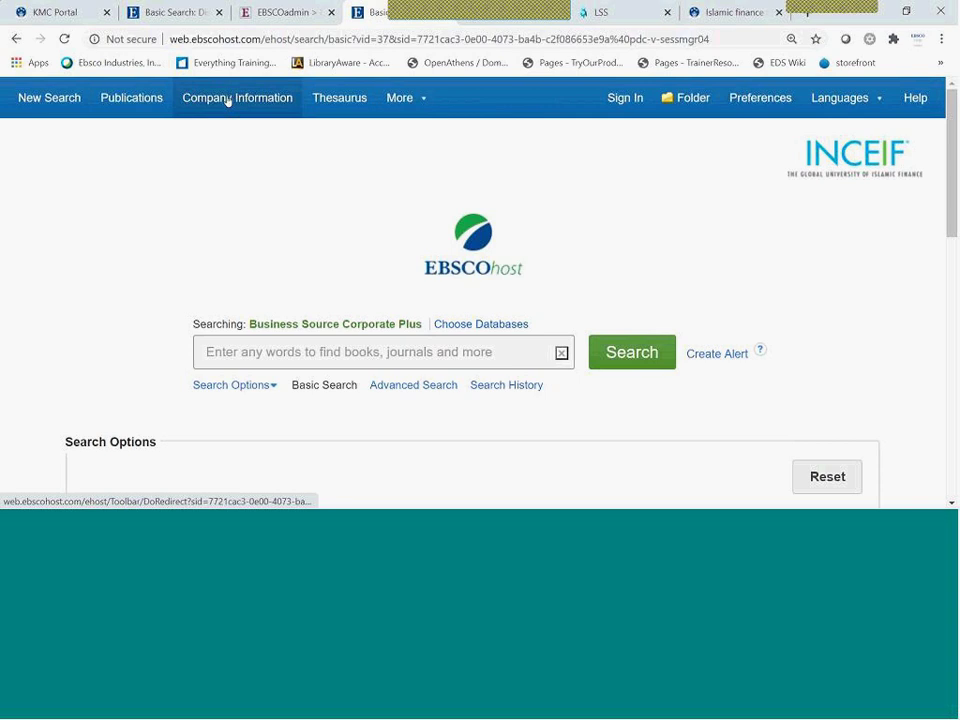
pyautogui.click(228, 101)
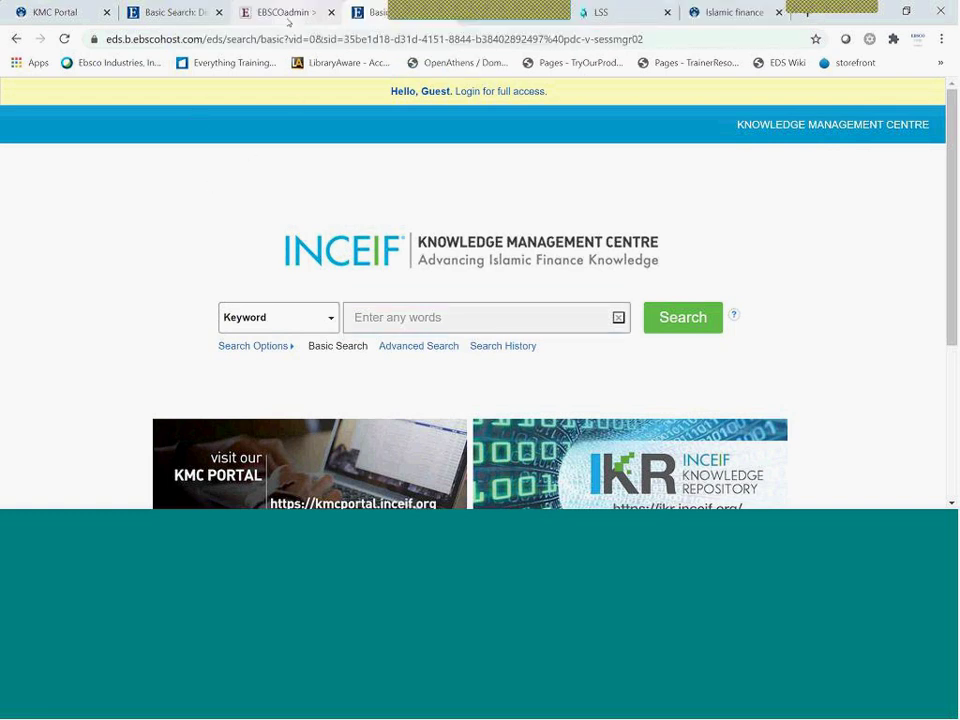
# Return from the database list to Basic Search and open the Company Information page
pyautogui.click(289, 12)
pyautogui.hotkey('ctrl', 'Tab')
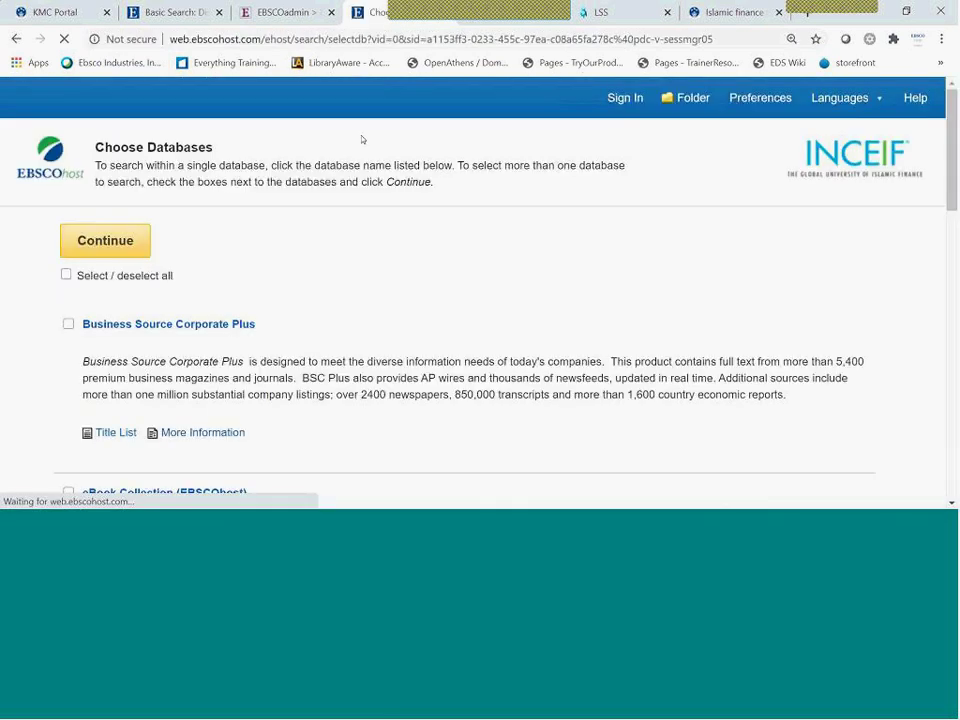
pyautogui.click(210, 328)
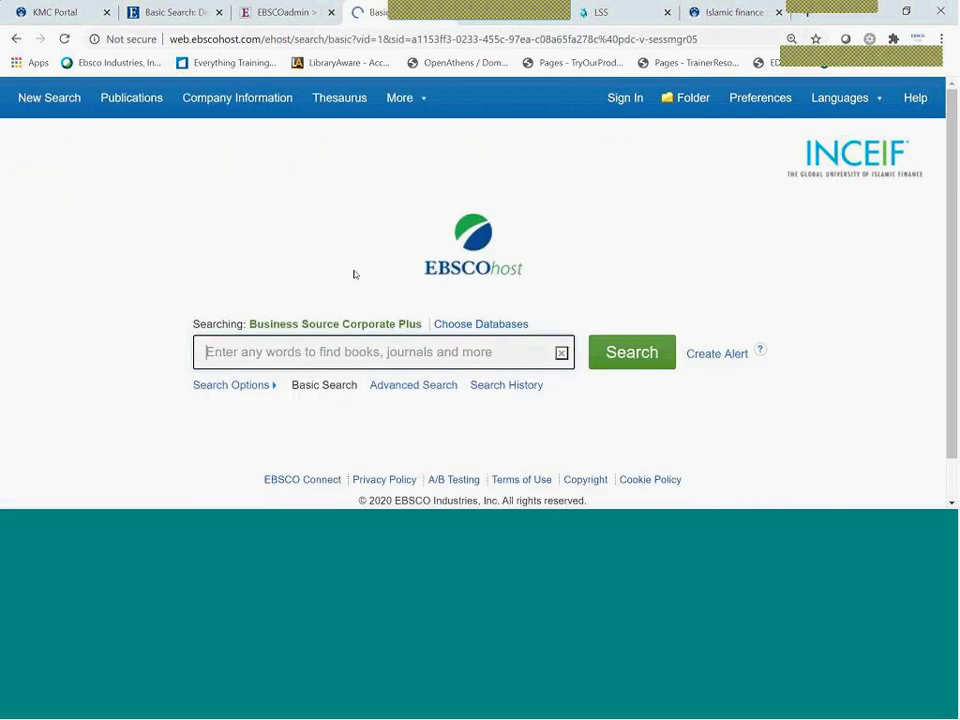
pyautogui.click(229, 100)
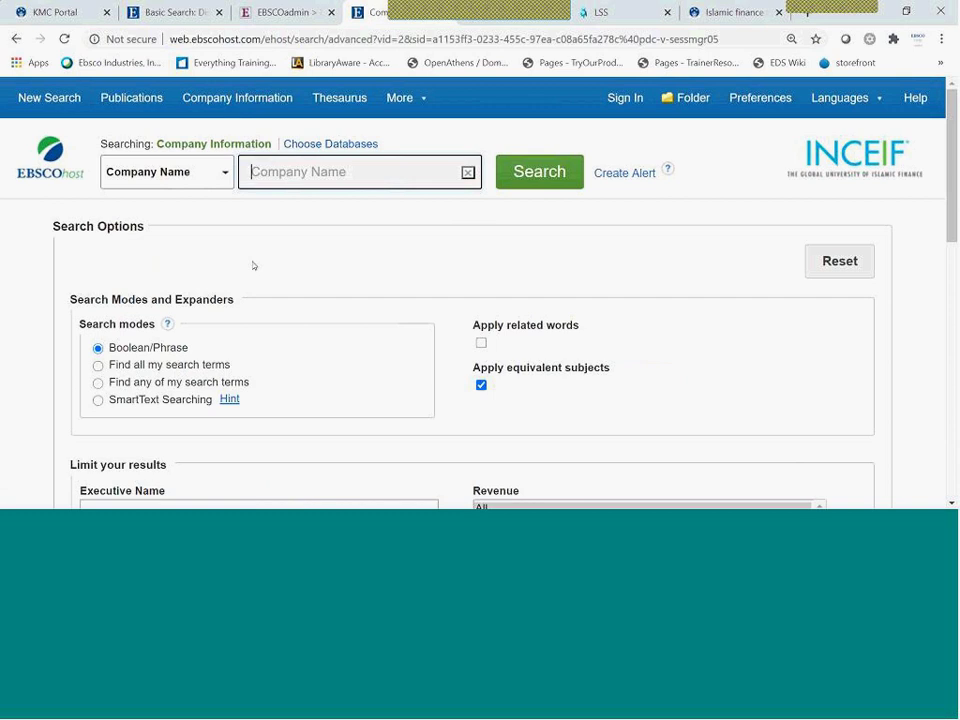
# Search by Company Name for 'keppel corporation', finding Keppel Corporation Limited, Singapore
pyautogui.click(221, 175)
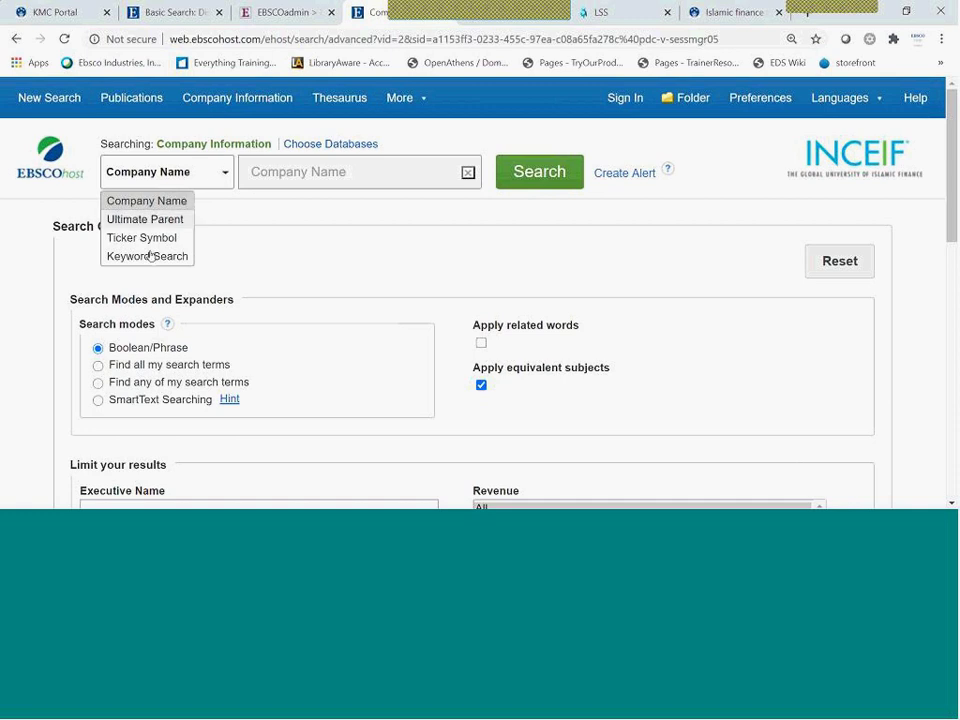
pyautogui.click(253, 172)
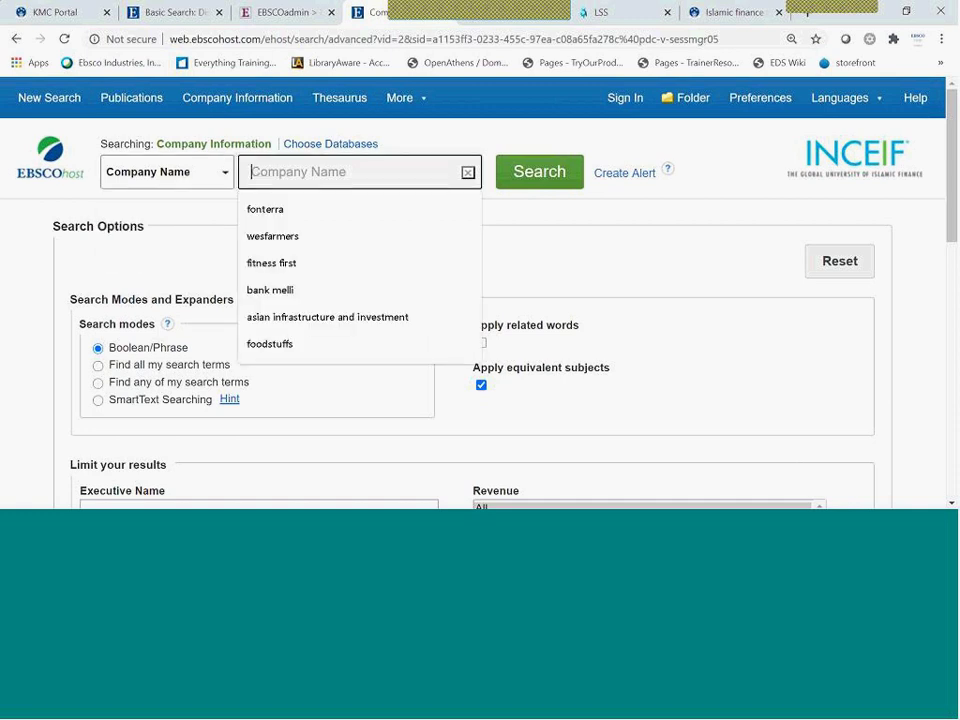
pyautogui.hotkey('alt', 'Tab')
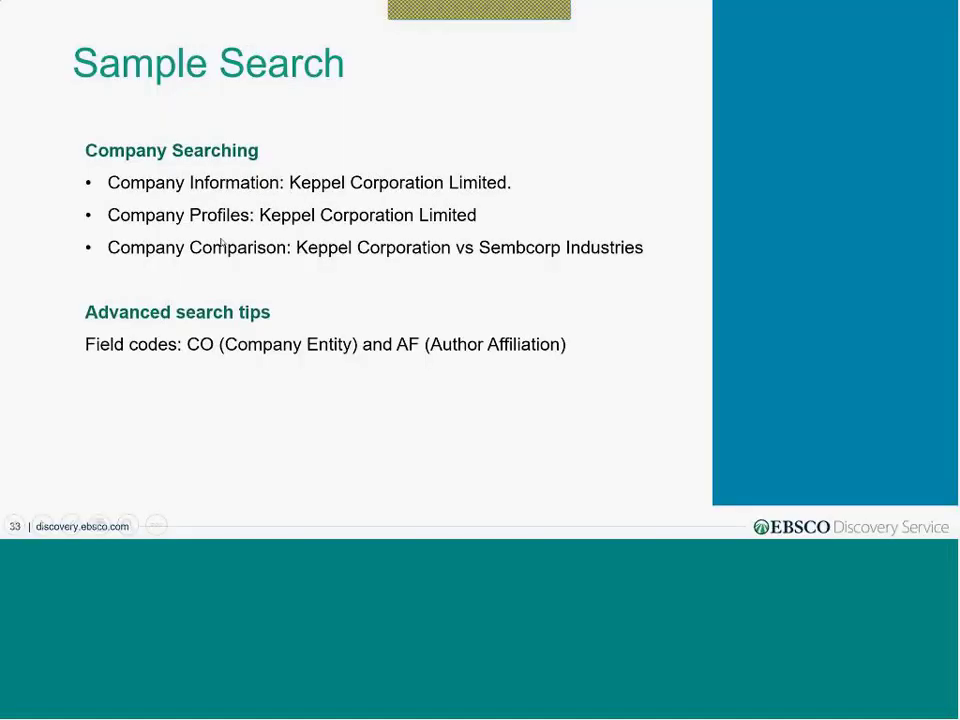
pyautogui.hotkey('alt', 'Tab')
pyautogui.write('ep')
pyautogui.press('BackSpace')
pyautogui.press('BackSpace')
pyautogui.write('k')
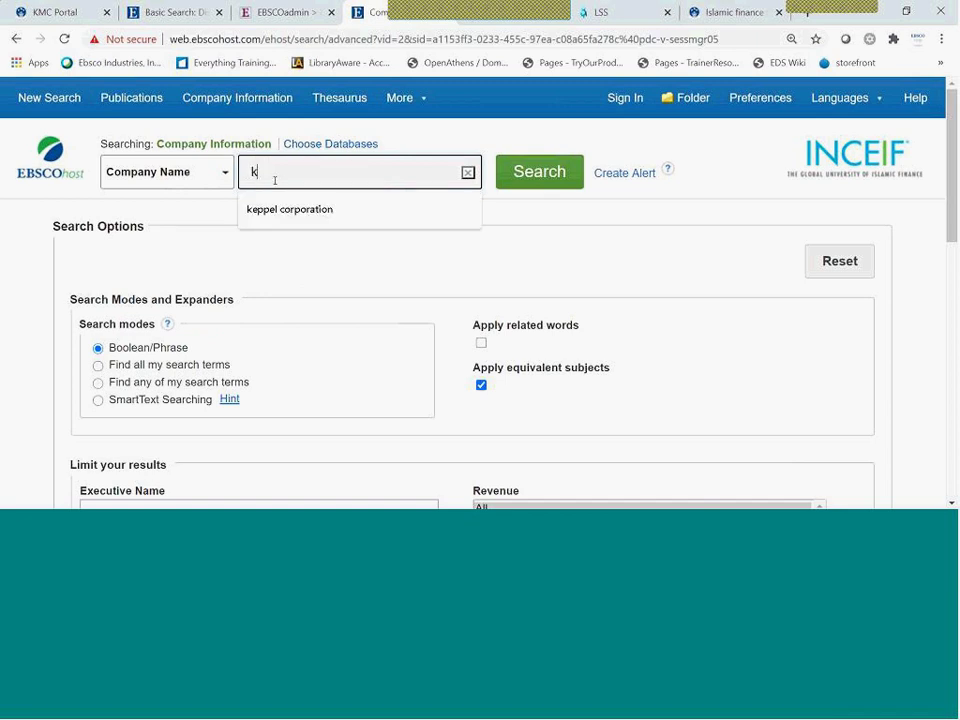
pyautogui.write('eppel corporation')
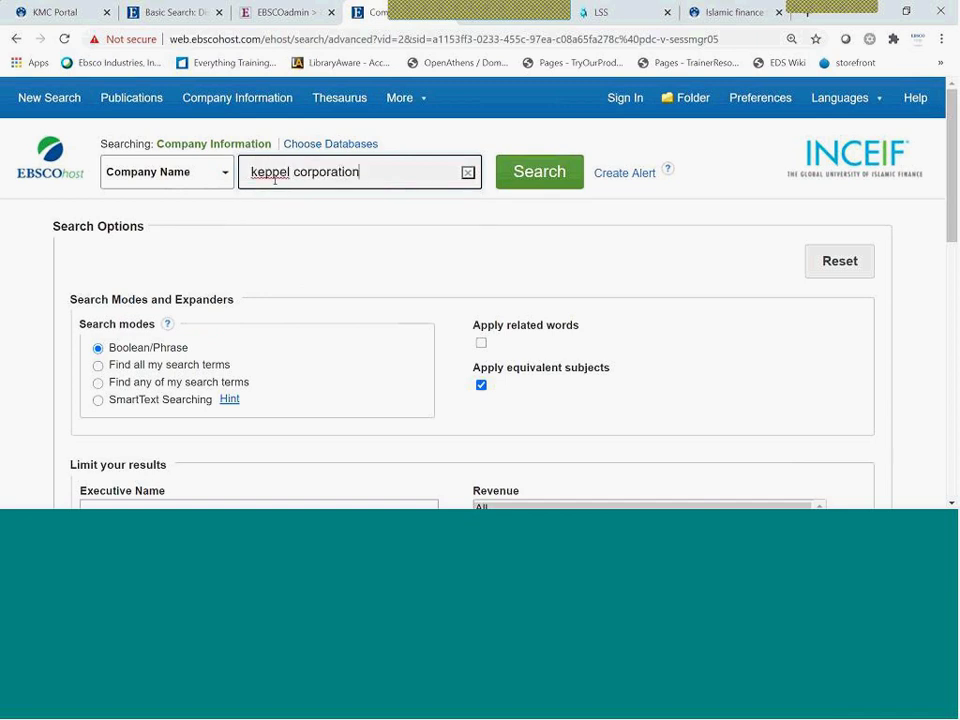
pyautogui.click(549, 180)
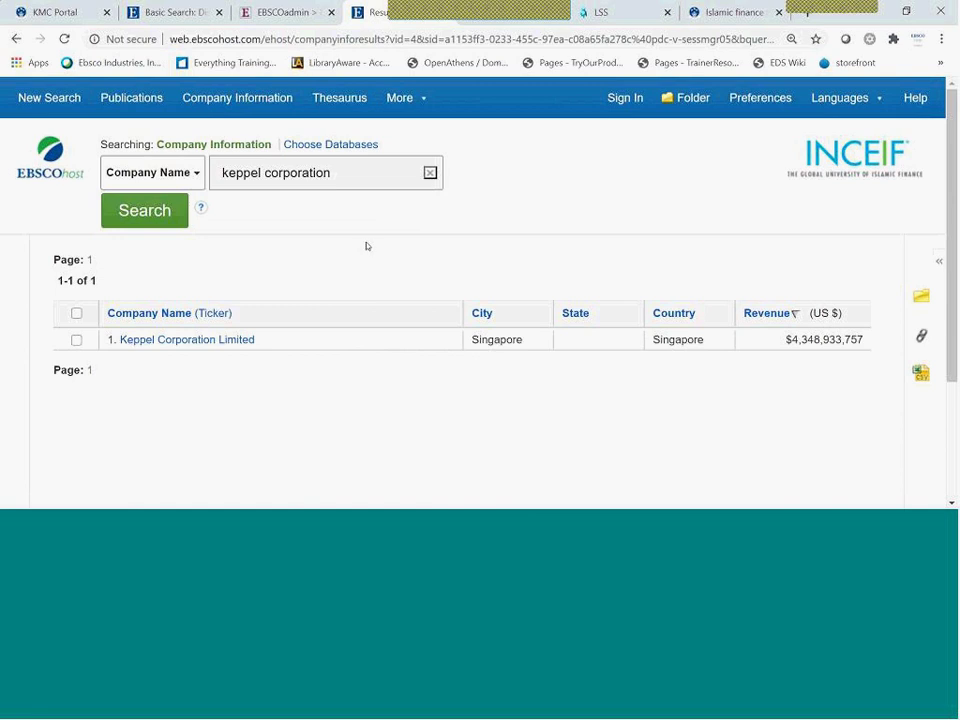
# Note the Singapore location and revenue, then open the Keppel Corporation Limited record
pyautogui.scroll(-1, 366, 245)
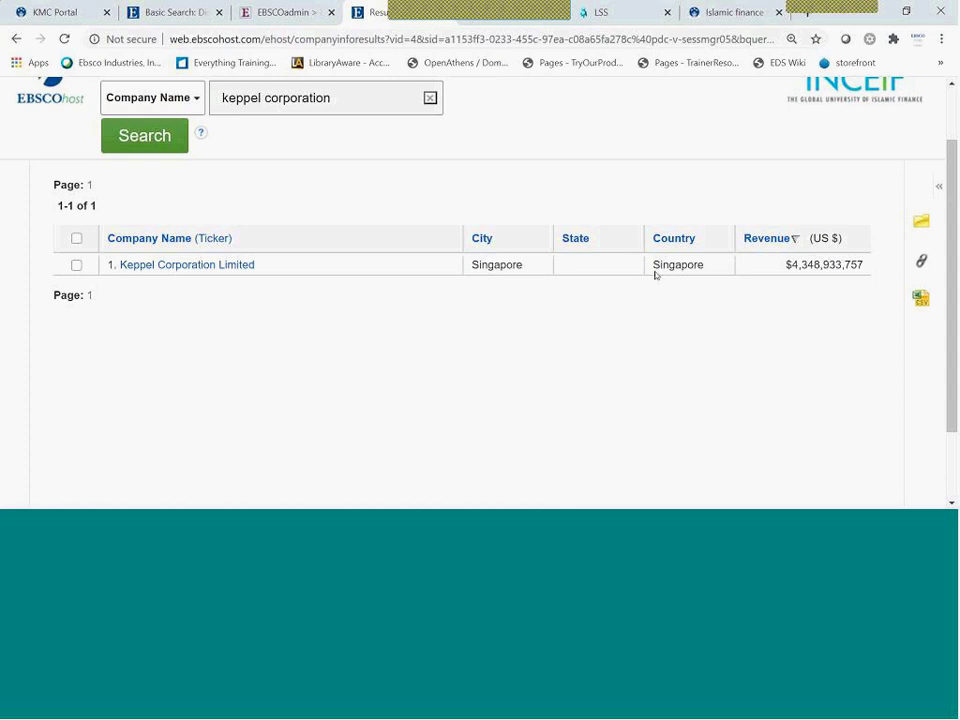
pyautogui.moveTo(651, 265); pyautogui.dragTo(782, 274)
pyautogui.moveTo(857, 265); pyautogui.dragTo(786, 265)
pyautogui.click(174, 268)
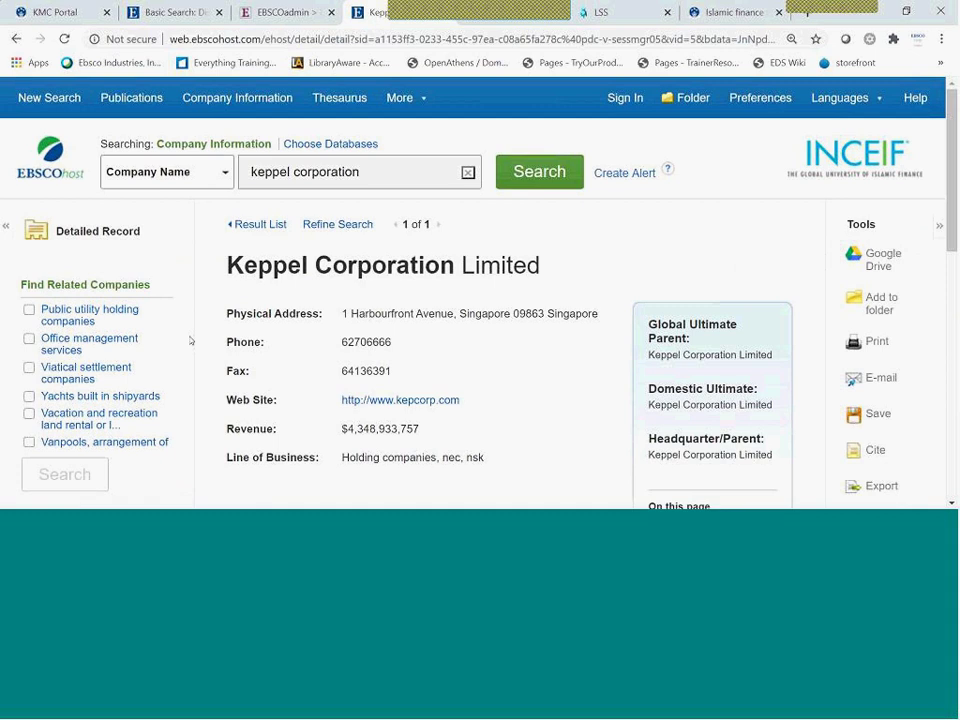
pyautogui.scroll(-1, 165, 190)
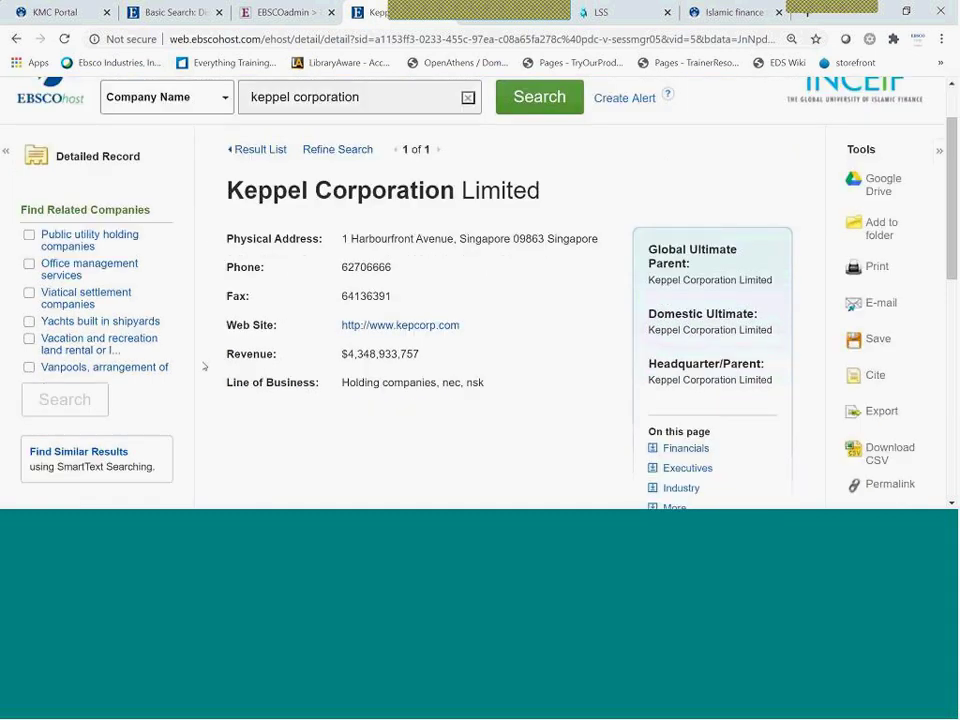
pyautogui.moveTo(343, 383); pyautogui.dragTo(506, 389)
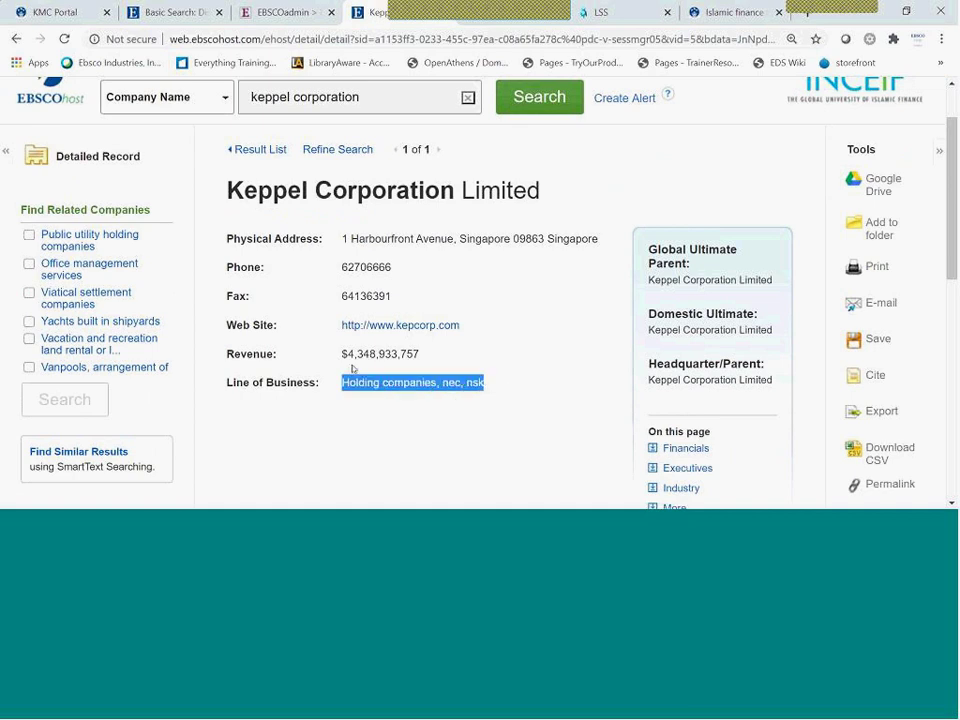
pyautogui.moveTo(347, 355); pyautogui.dragTo(421, 356)
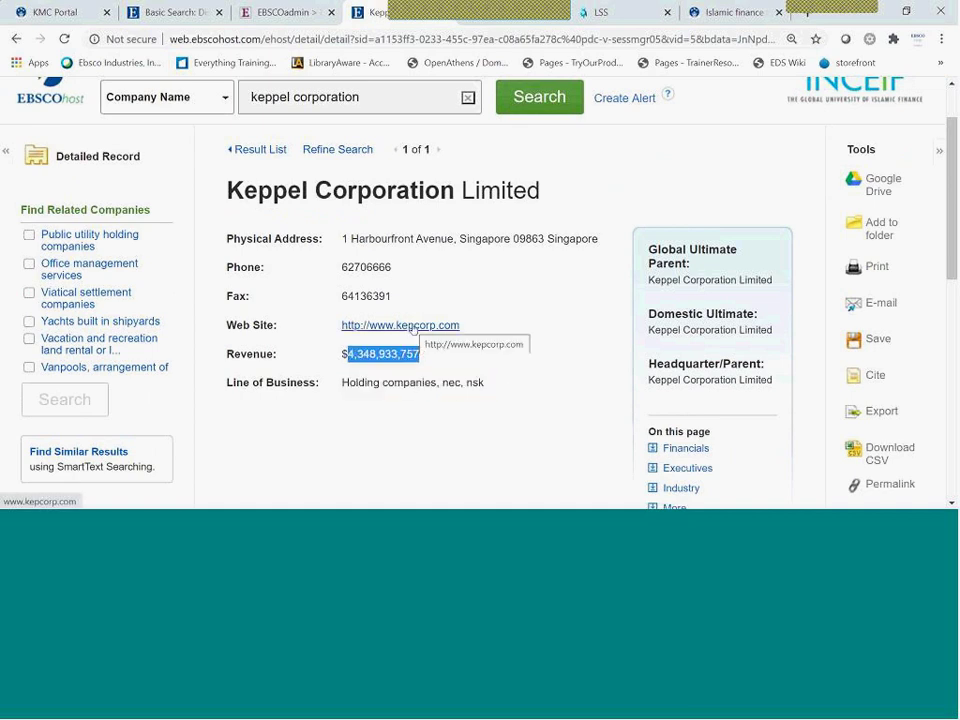
pyautogui.moveTo(347, 239); pyautogui.dragTo(429, 240)
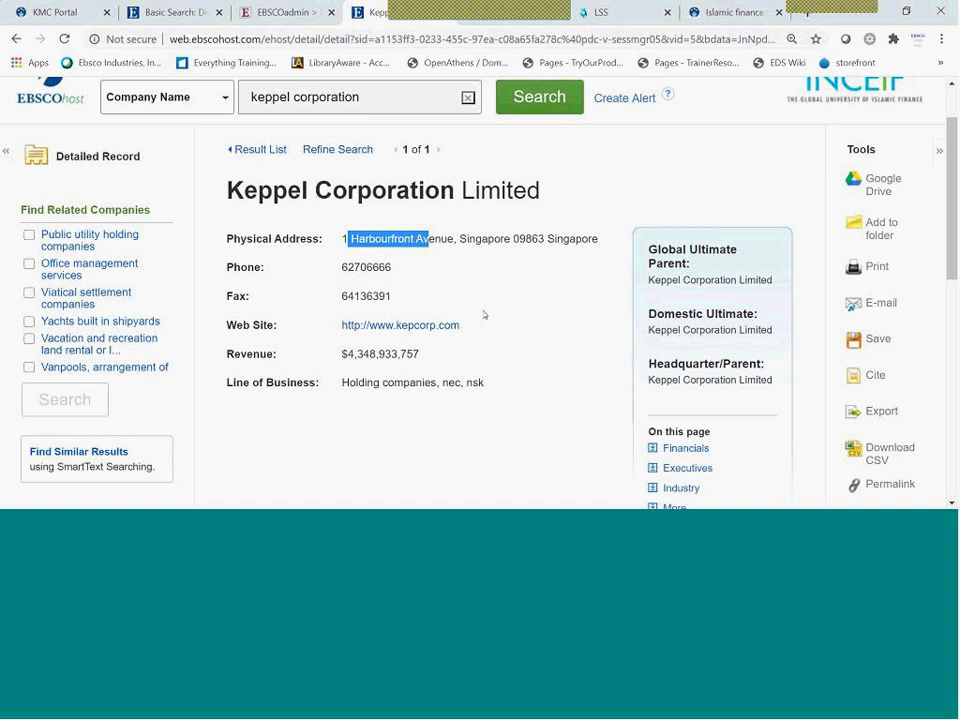
pyautogui.scroll(-3, 484, 314)
pyautogui.scroll(-3, 484, 314)
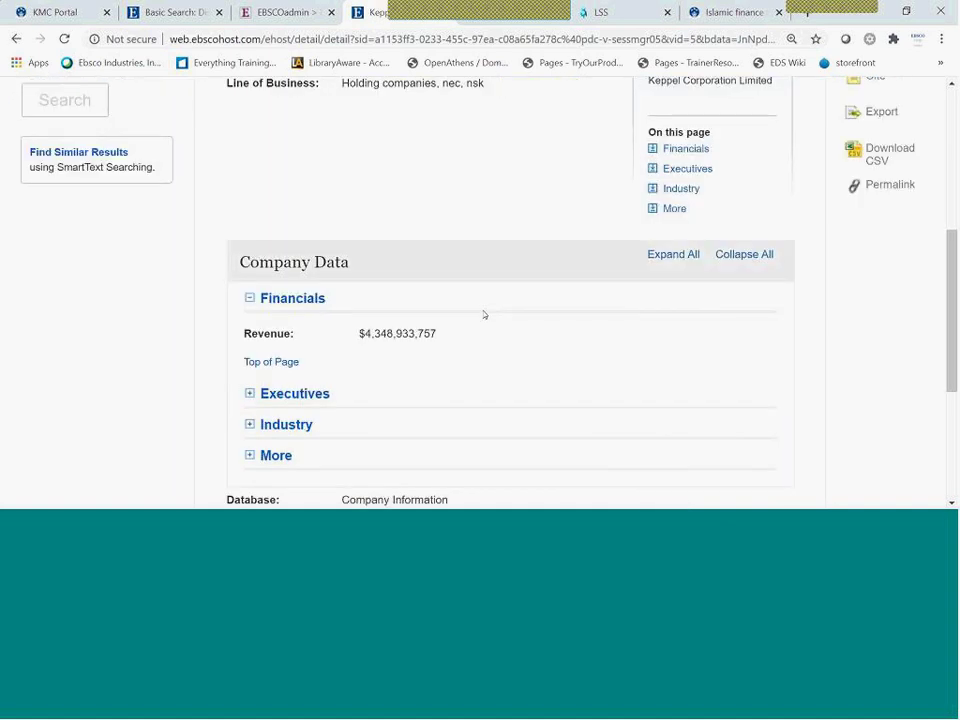
pyautogui.scroll(-3, 482, 315)
pyautogui.click(249, 245)
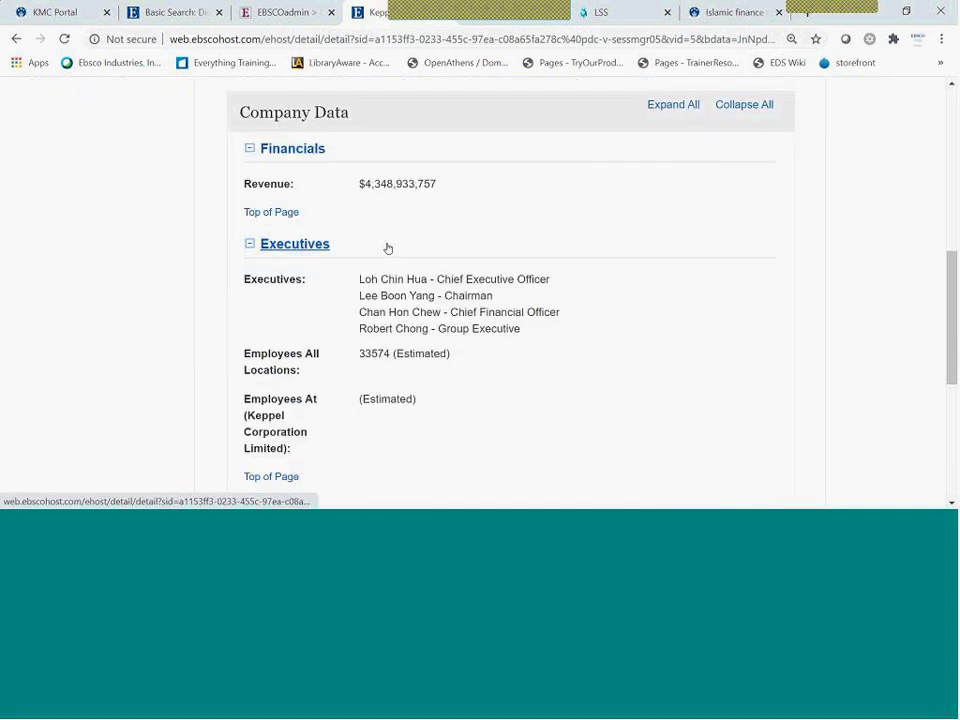
pyautogui.scroll(-2, 400, 250)
pyautogui.scroll(-1, 389, 249)
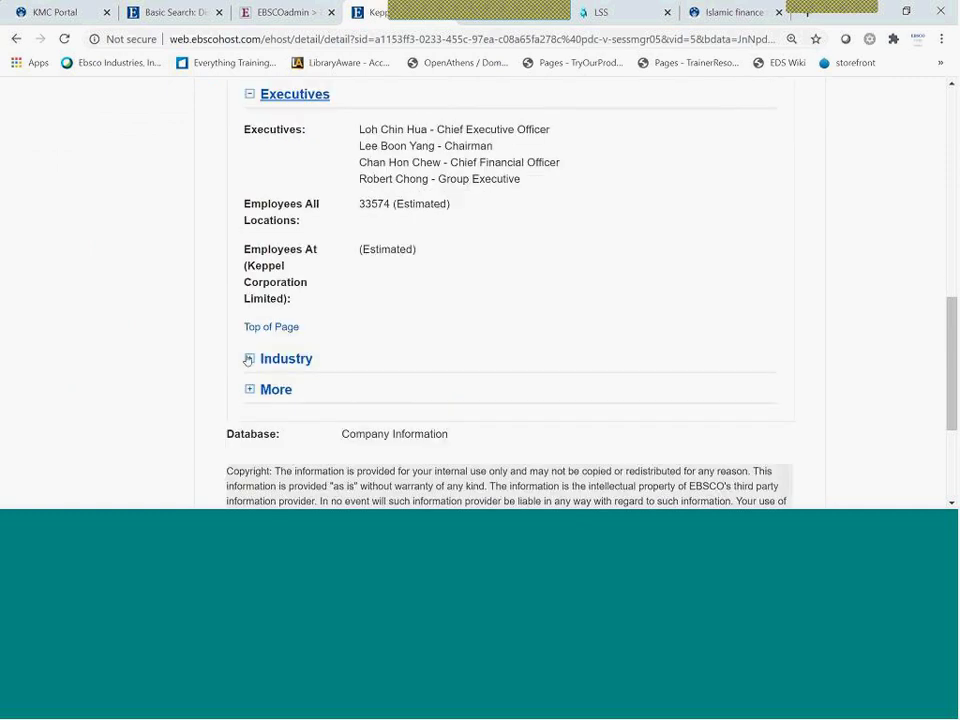
pyautogui.click(275, 358)
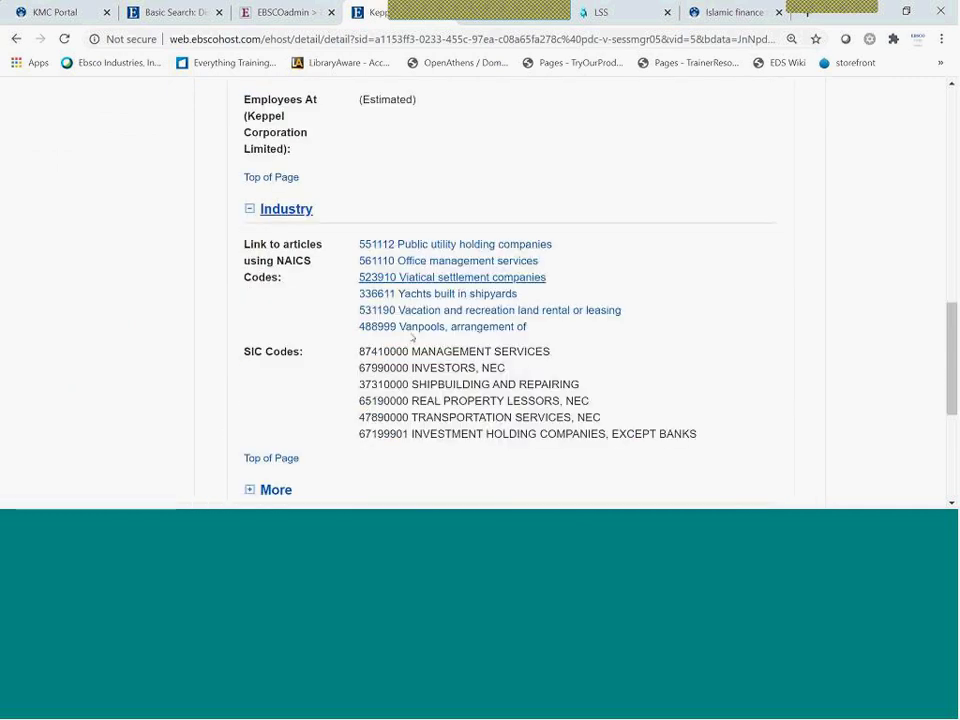
pyautogui.moveTo(278, 260); pyautogui.dragTo(312, 262)
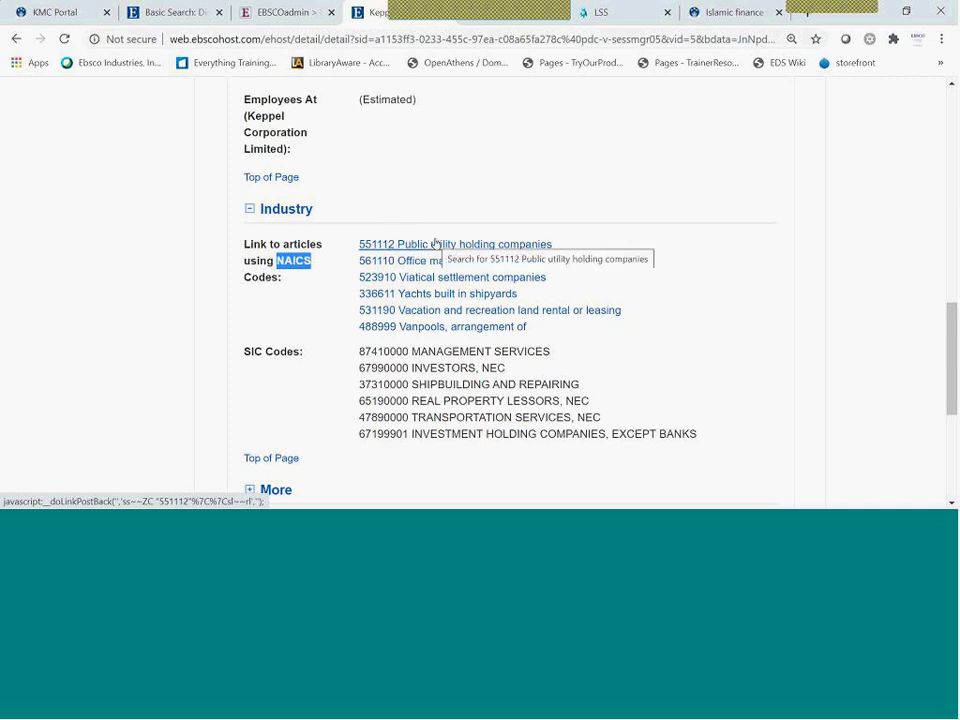
pyautogui.scroll(-3, 364, 205)
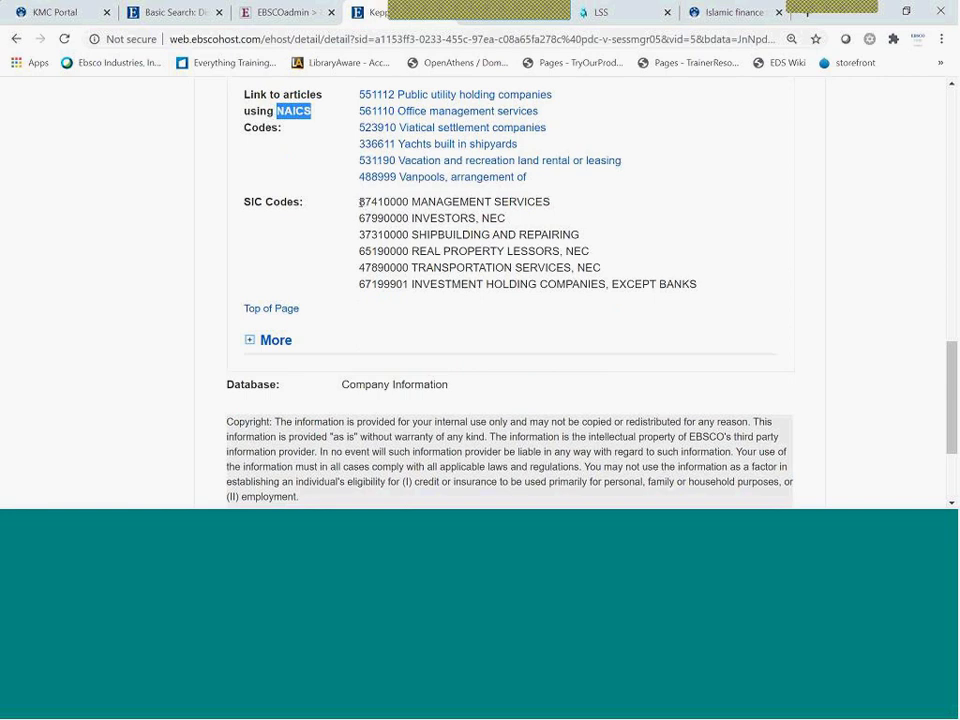
pyautogui.moveTo(359, 201); pyautogui.dragTo(698, 285)
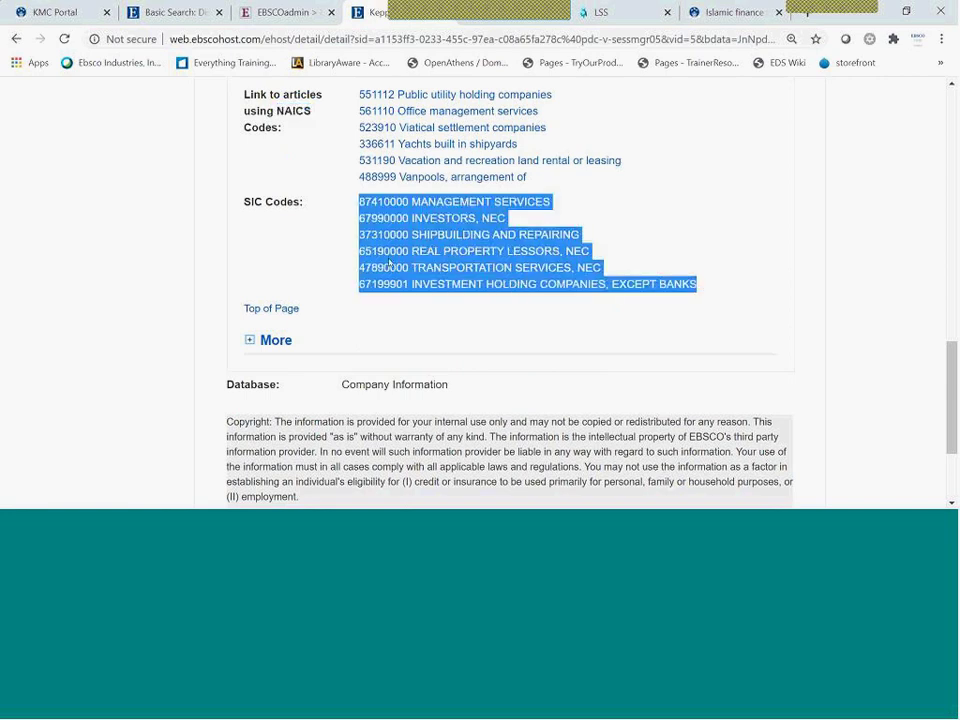
pyautogui.click(248, 340)
pyautogui.scroll(-2, 325, 297)
pyautogui.click(437, 281)
pyautogui.moveTo(359, 226); pyautogui.dragTo(390, 227)
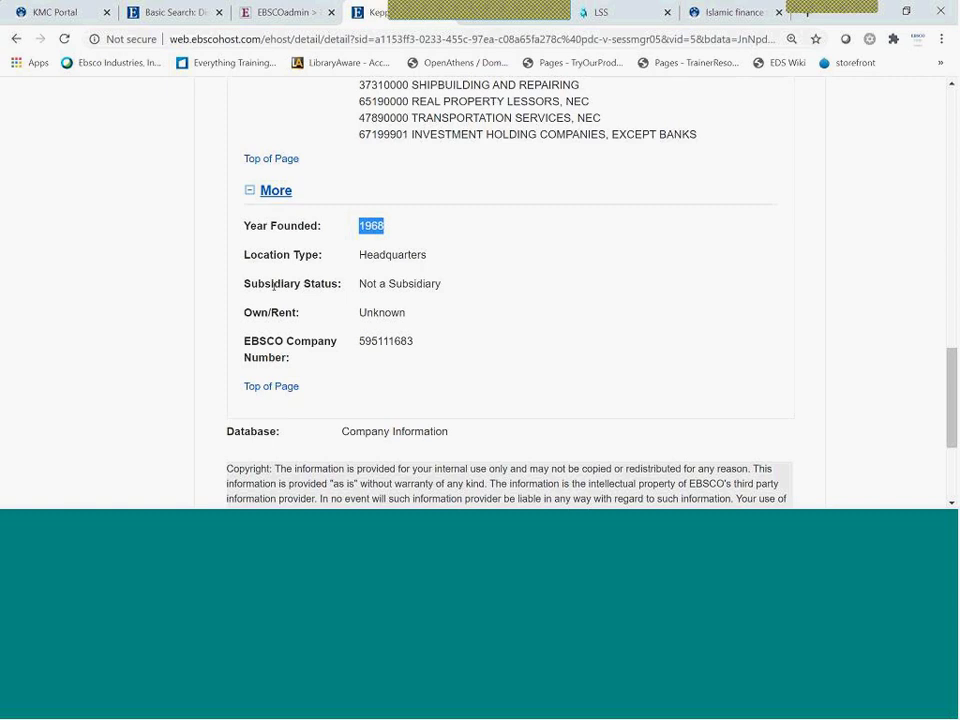
pyautogui.moveTo(359, 283); pyautogui.dragTo(449, 290)
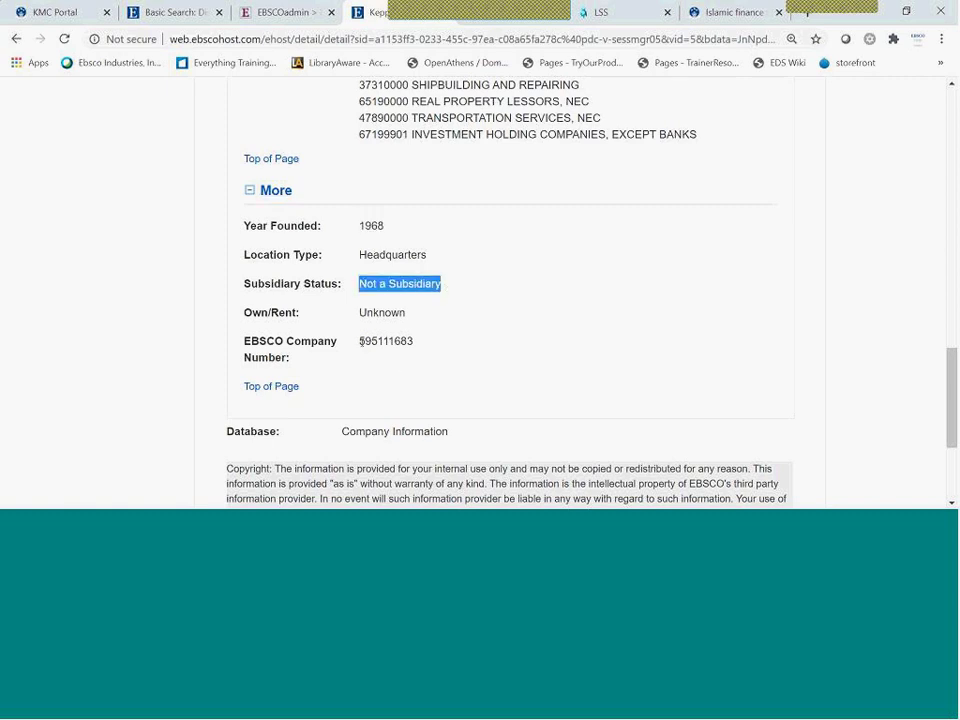
pyautogui.moveTo(360, 341); pyautogui.dragTo(448, 368)
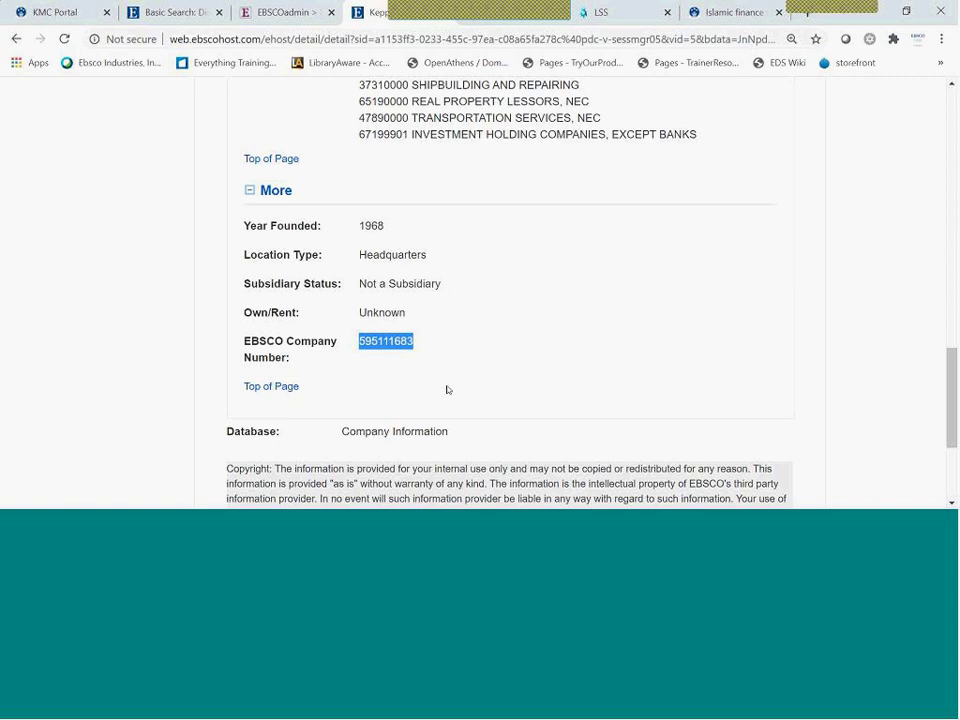
pyautogui.scroll(10, 448, 390)
pyautogui.scroll(5, 448, 389)
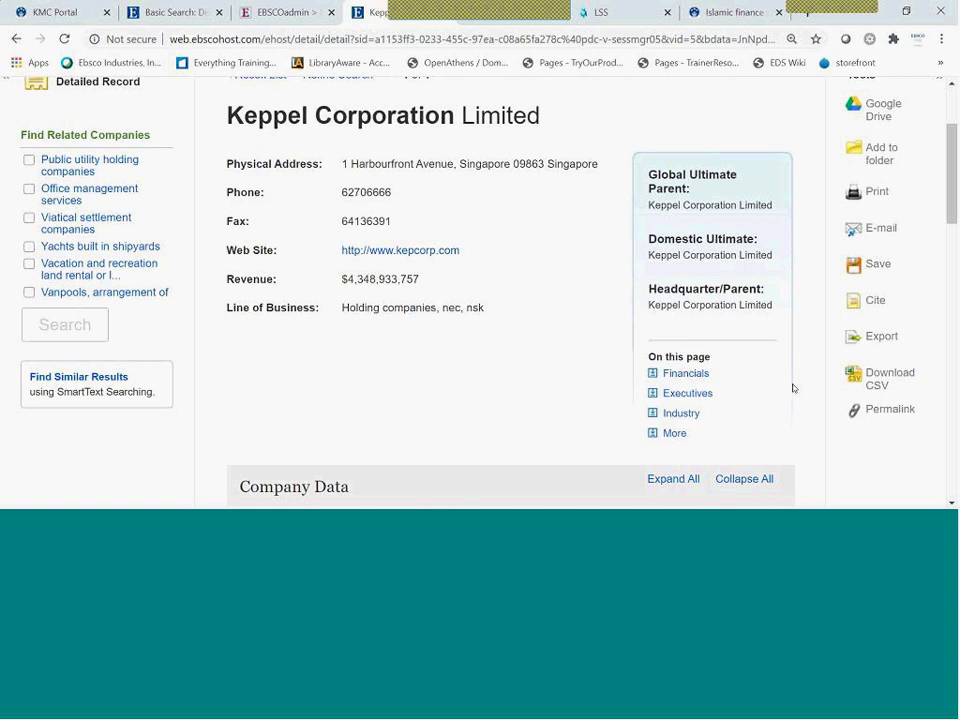
# Download the record as CSV, open companyinformation (2) in Excel, and widen column A
pyautogui.click(876, 381)
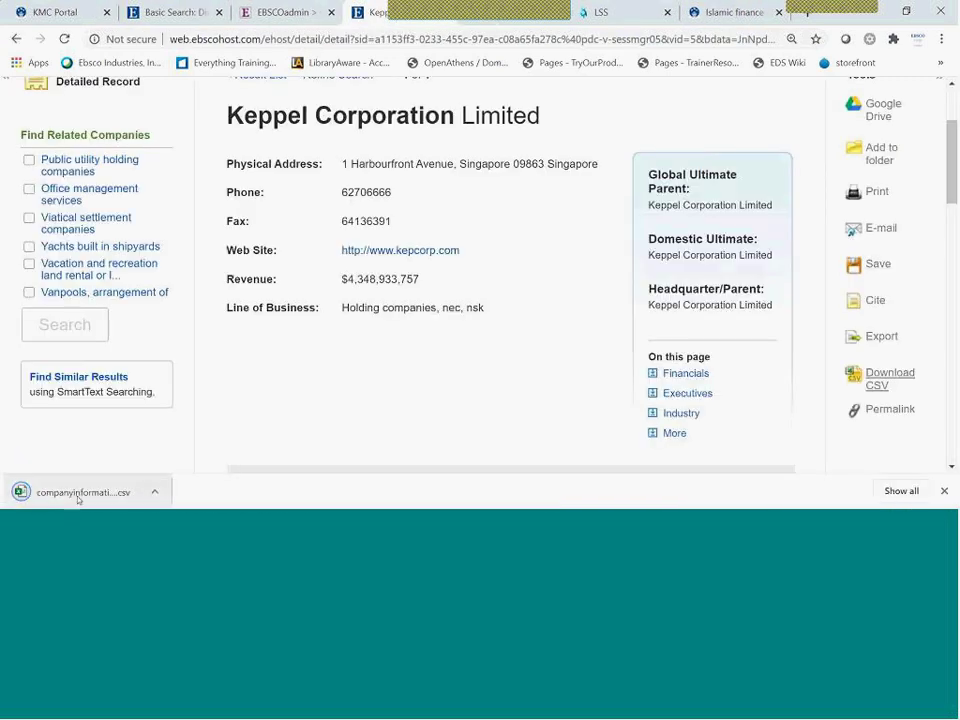
pyautogui.click(78, 493)
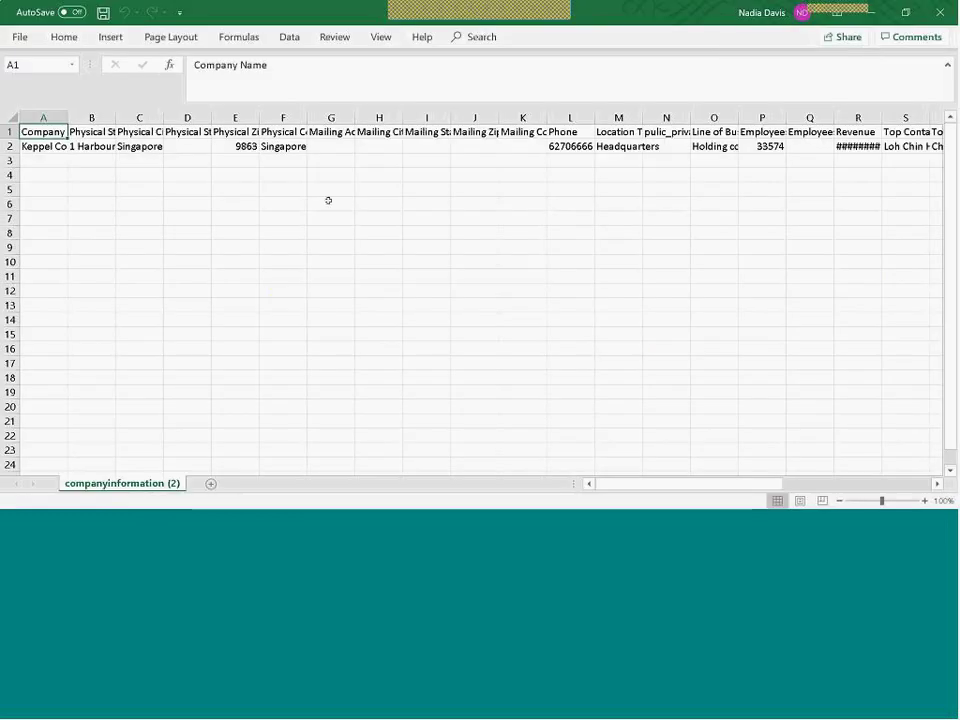
pyautogui.click(41, 159)
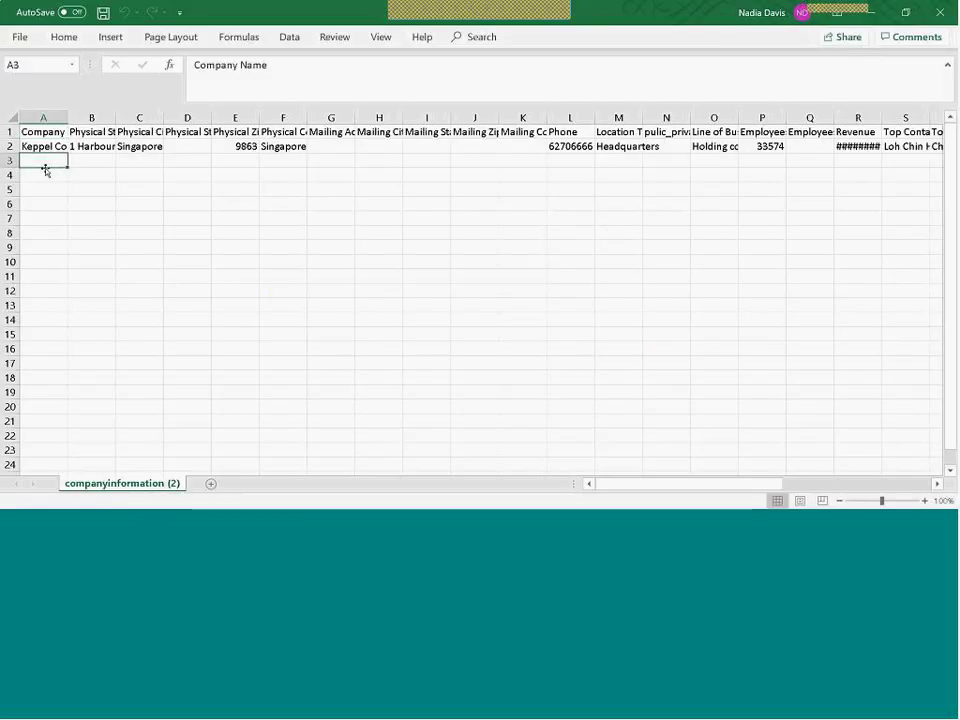
pyautogui.moveTo(69, 116); pyautogui.dragTo(117, 116)
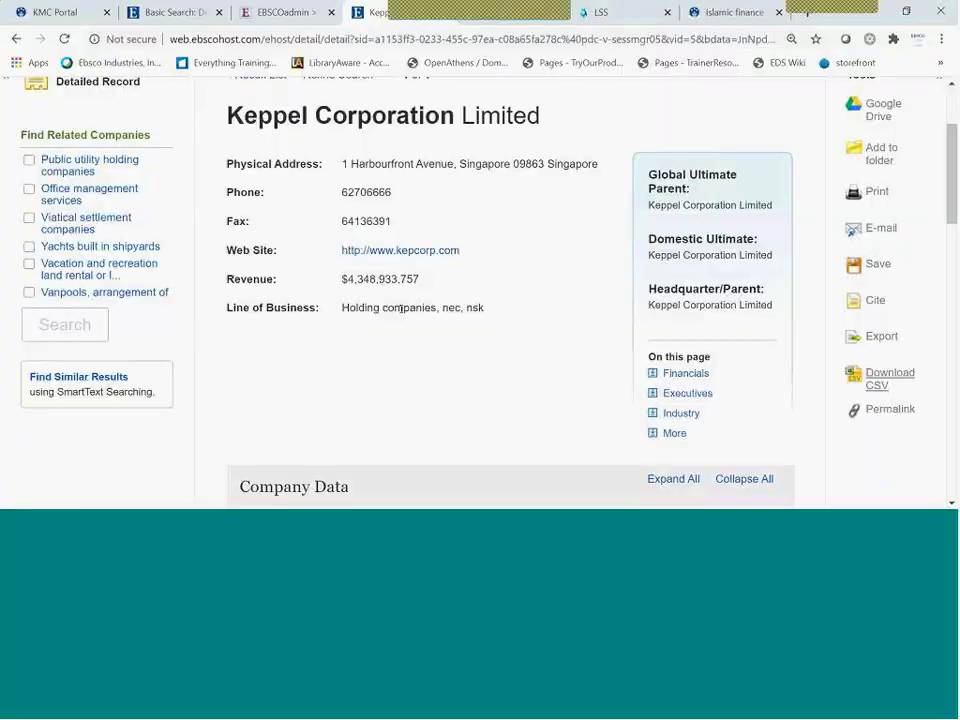
pyautogui.scroll(2, 195, 180)
pyautogui.click(369, 171)
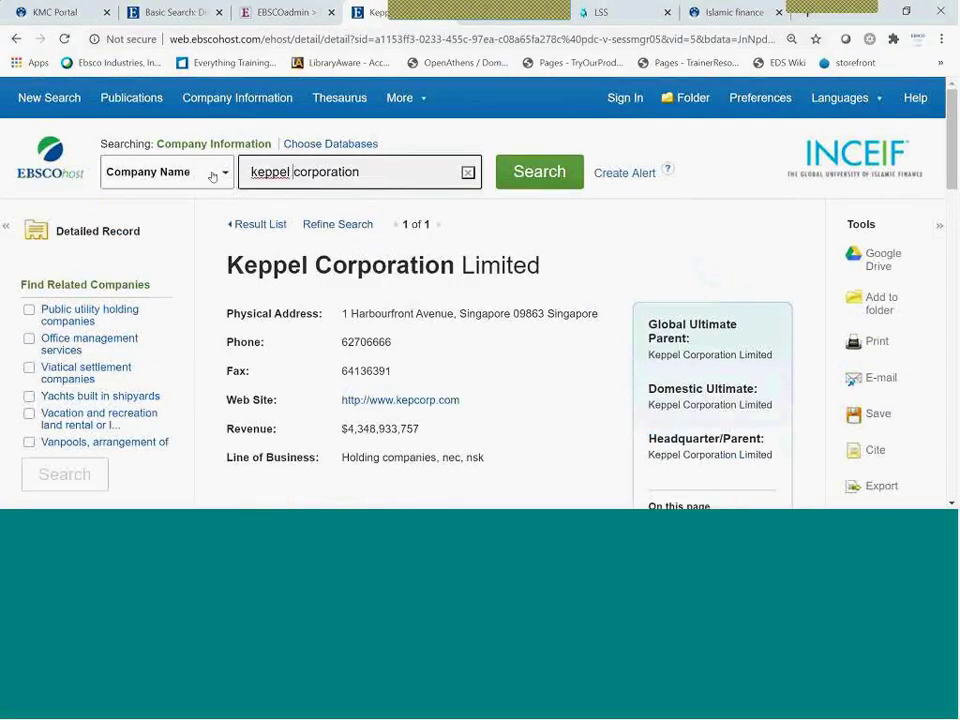
pyautogui.hotkey('ctrl', 'a')
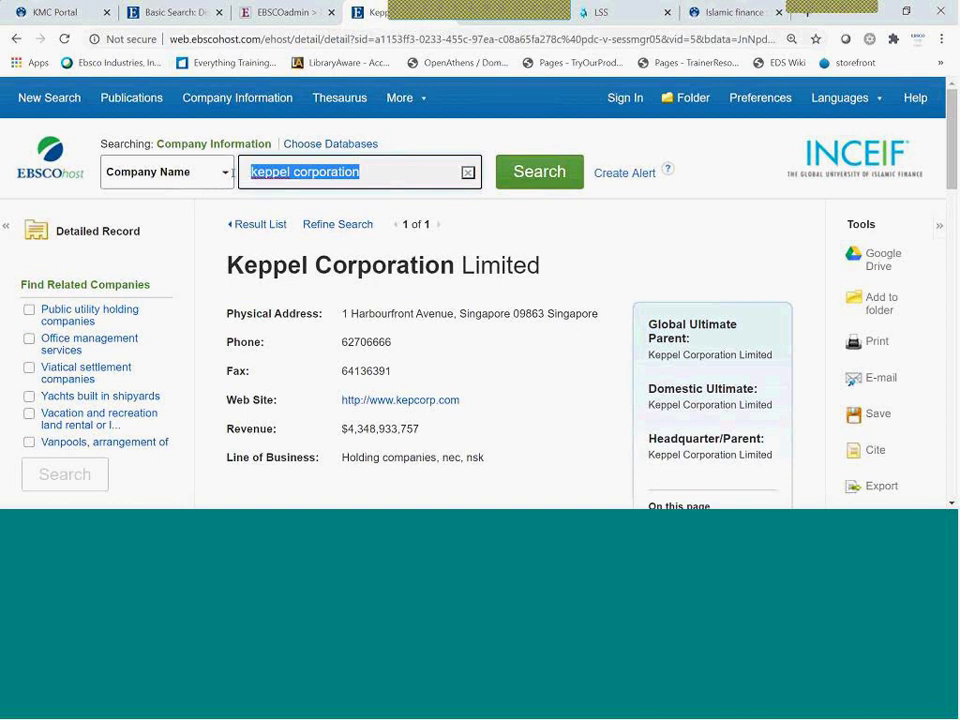
pyautogui.click(202, 178)
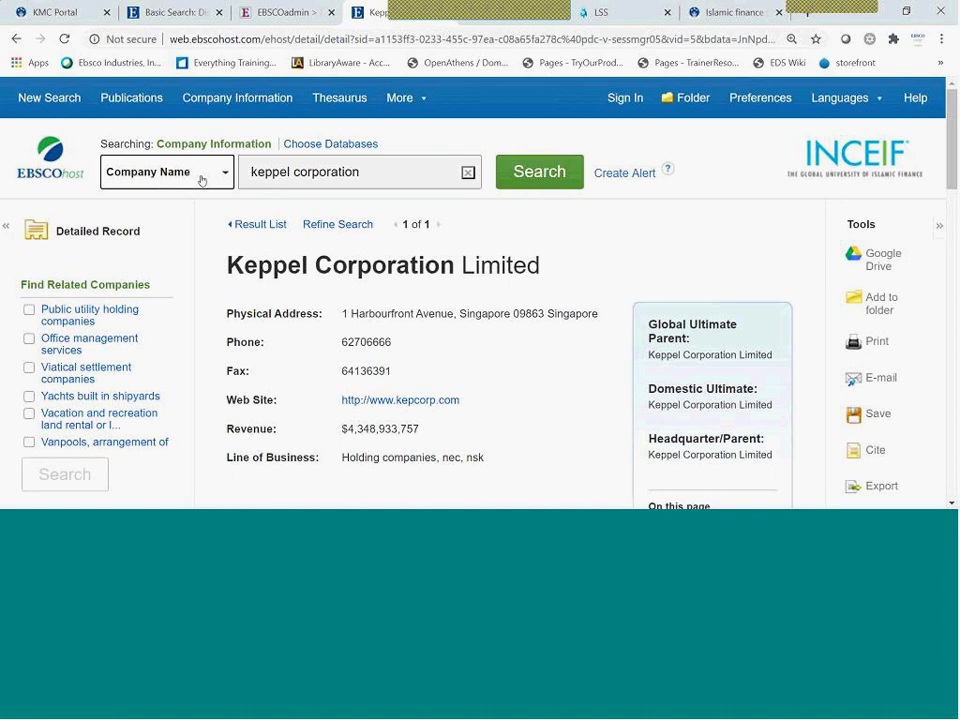
pyautogui.click(202, 178)
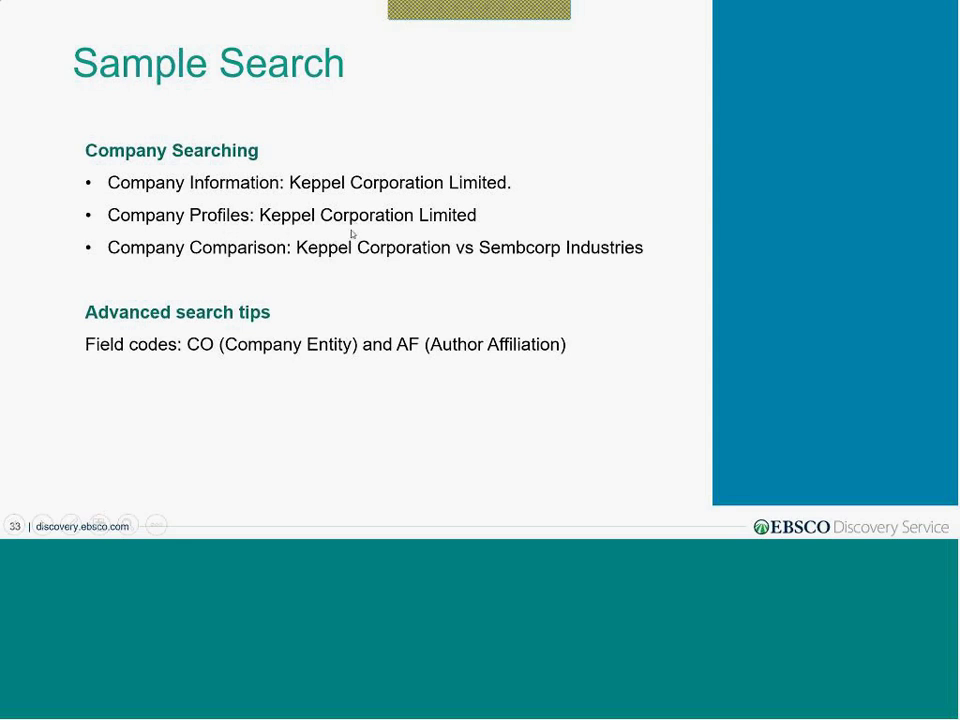
pyautogui.hotkey('alt', 'Tab')
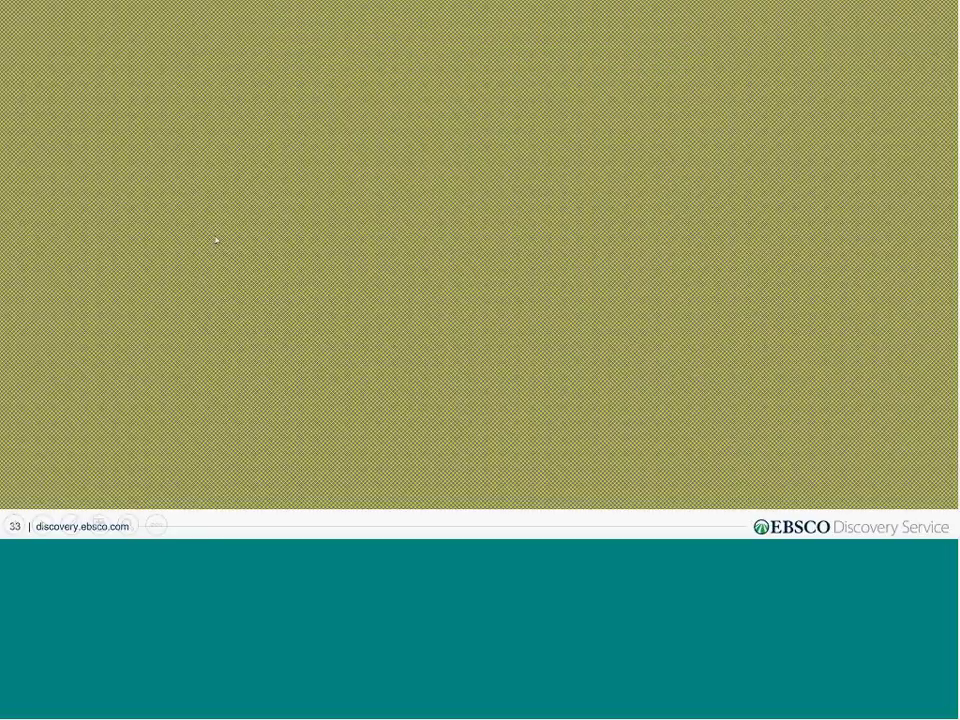
# Search the Company Profiles database for 'keppel corporation'
pyautogui.click(83, 148)
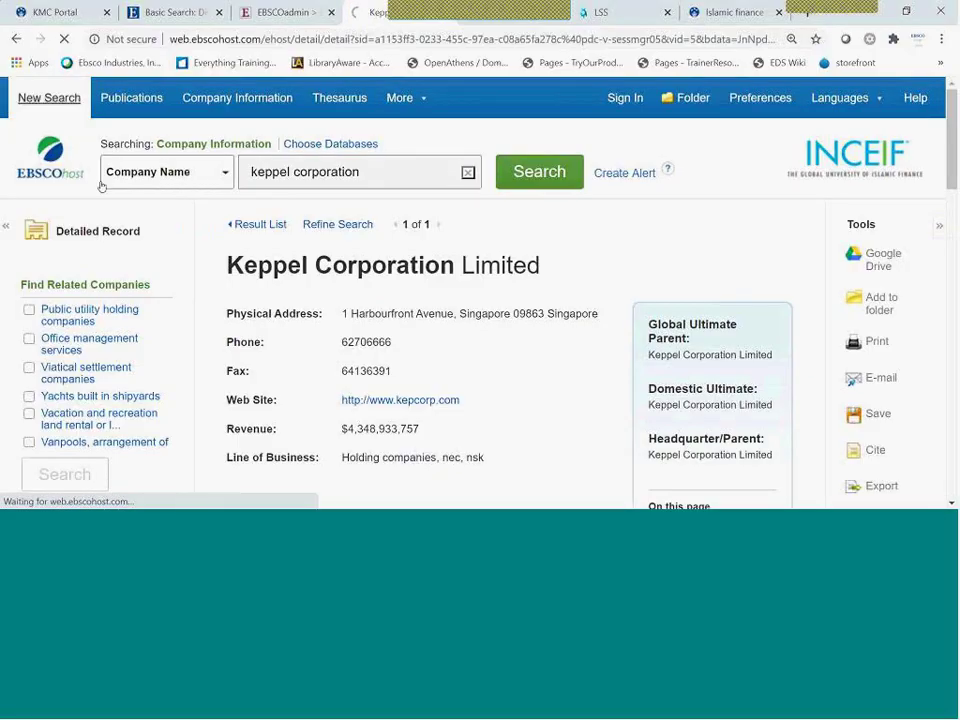
pyautogui.moveTo(400, 100)
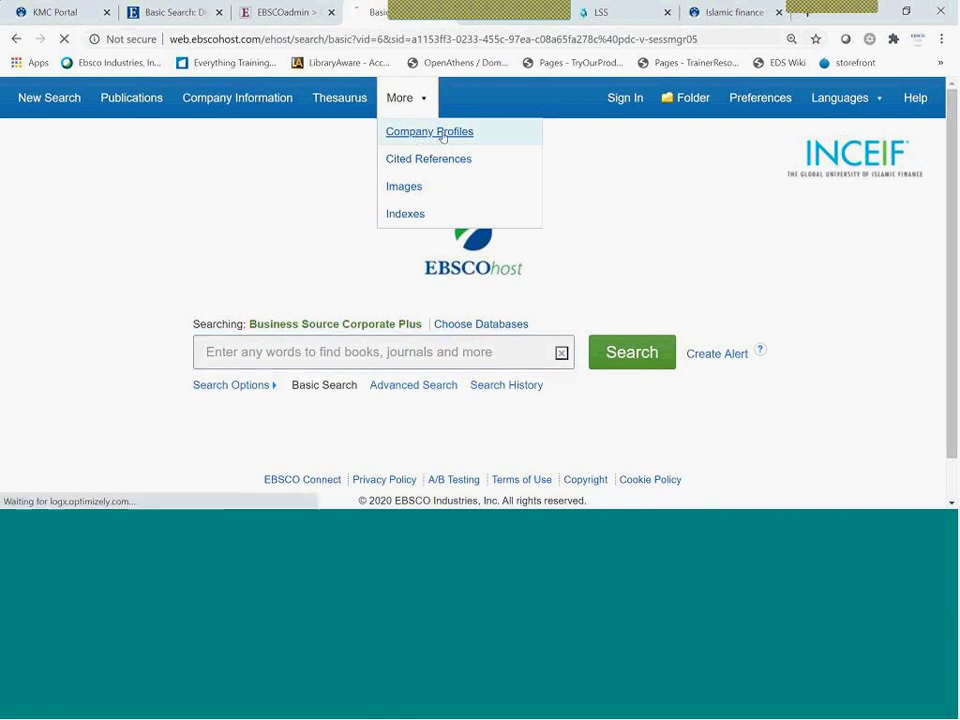
pyautogui.click(418, 140)
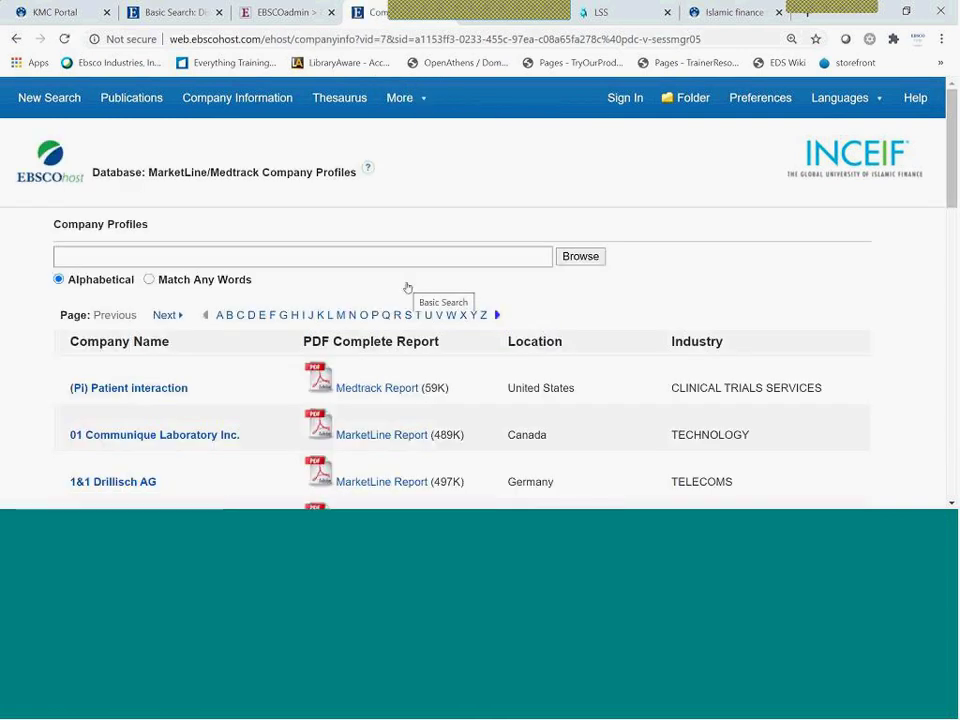
pyautogui.scroll(-1, 407, 288)
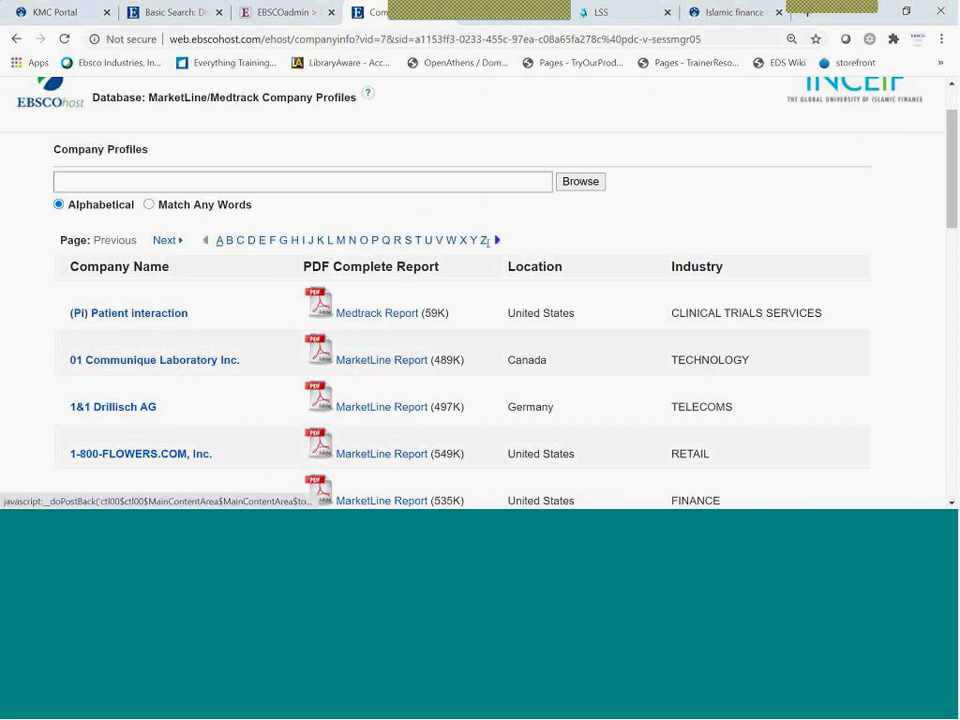
pyautogui.scroll(-2, 439, 291)
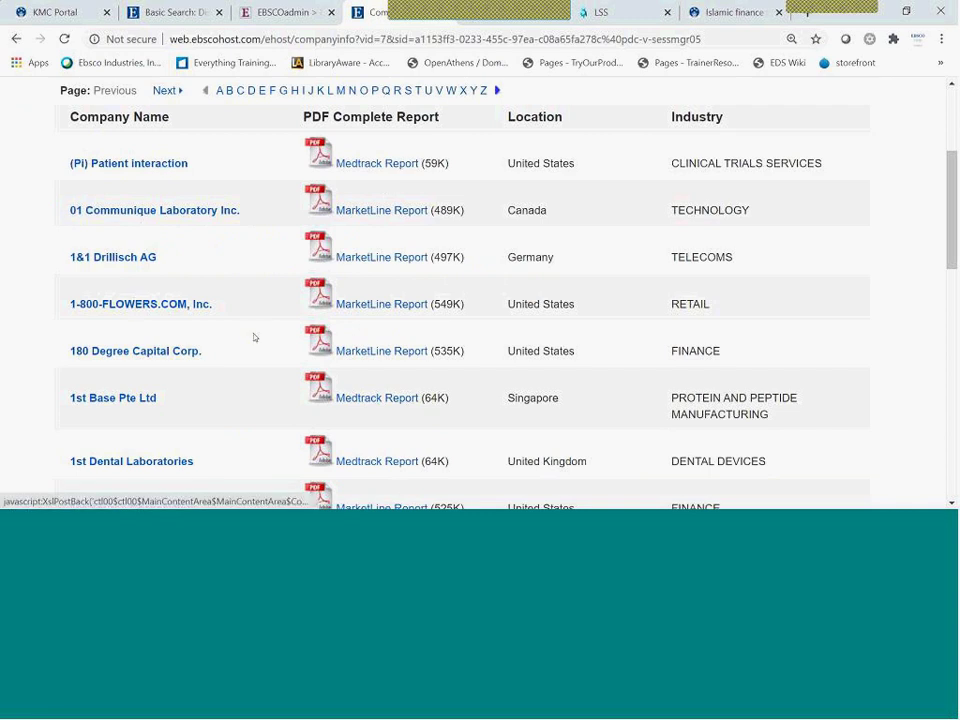
pyautogui.scroll(3, 240, 270)
pyautogui.click(136, 254)
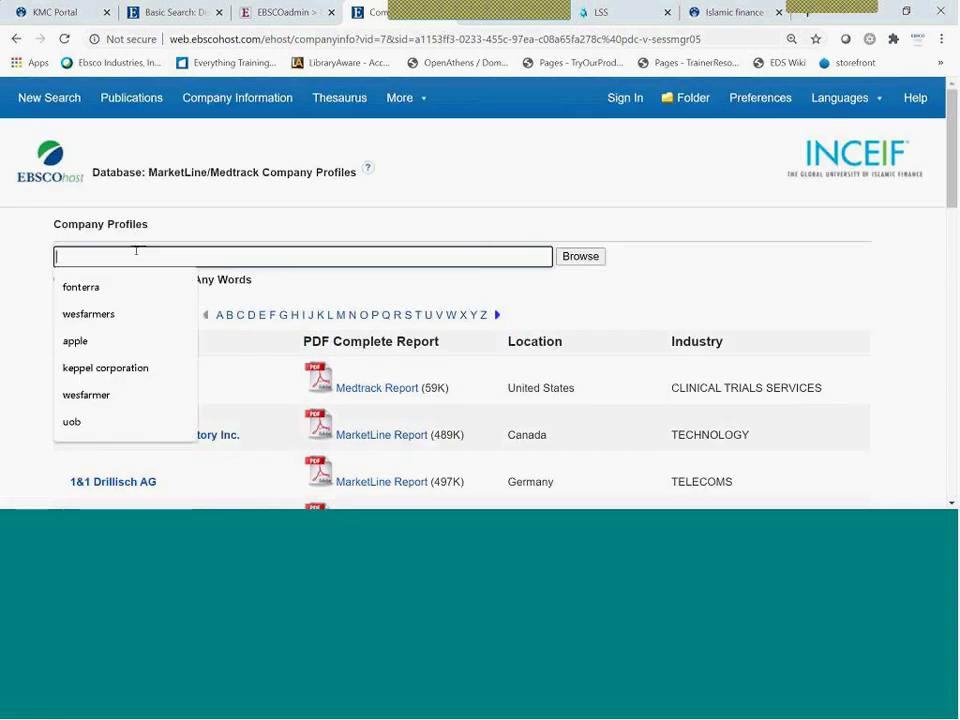
pyautogui.write('keppel ')
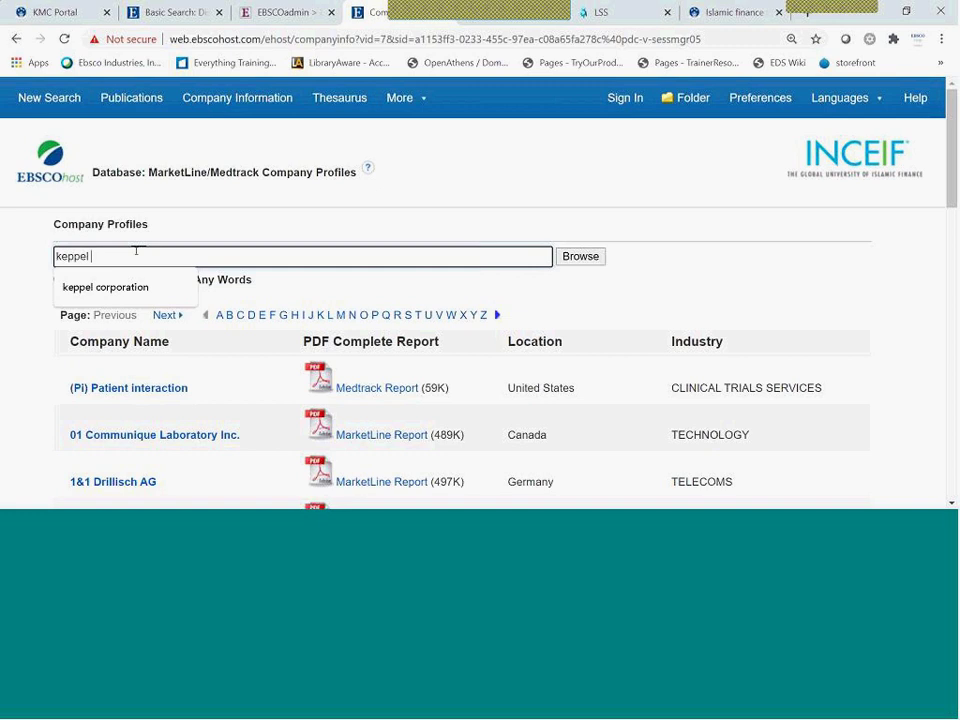
pyautogui.write('corporation')
pyautogui.press('Return')
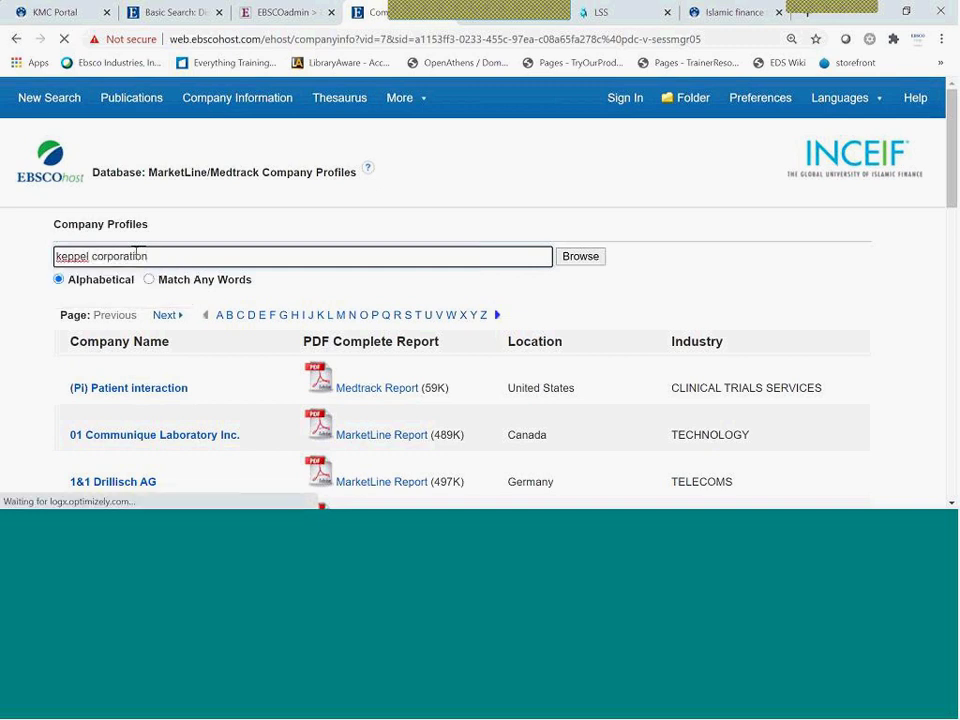
# Open the 567K MarketLine Report for Keppel Corporation Limited, Singapore, Finance
pyautogui.scroll(-3, 238, 214)
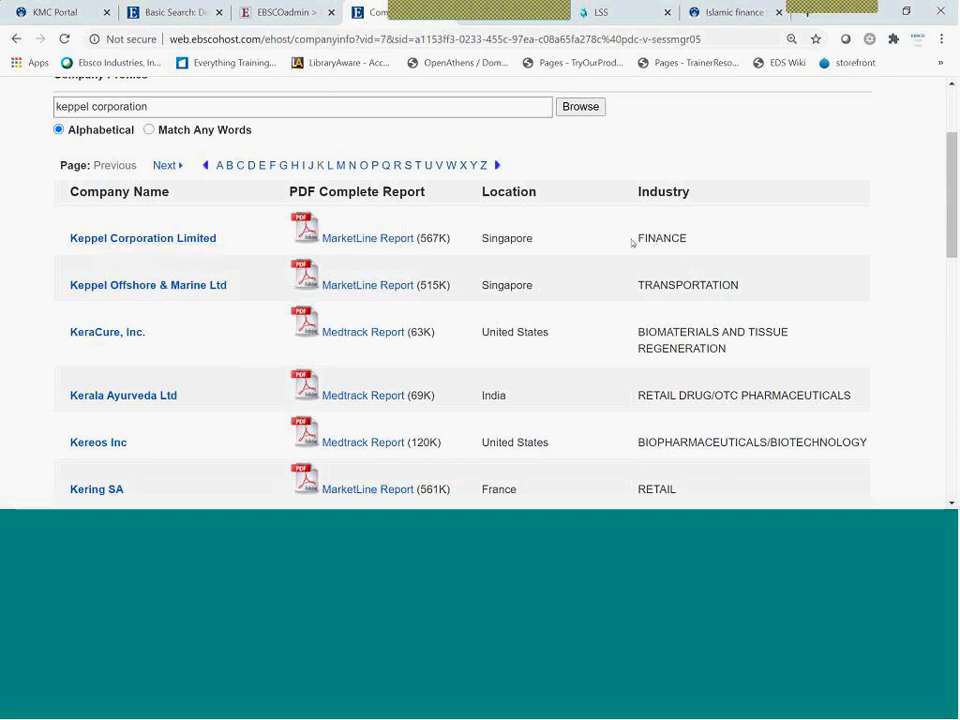
pyautogui.moveTo(632, 242); pyautogui.dragTo(703, 241)
pyautogui.moveTo(491, 238); pyautogui.dragTo(555, 240)
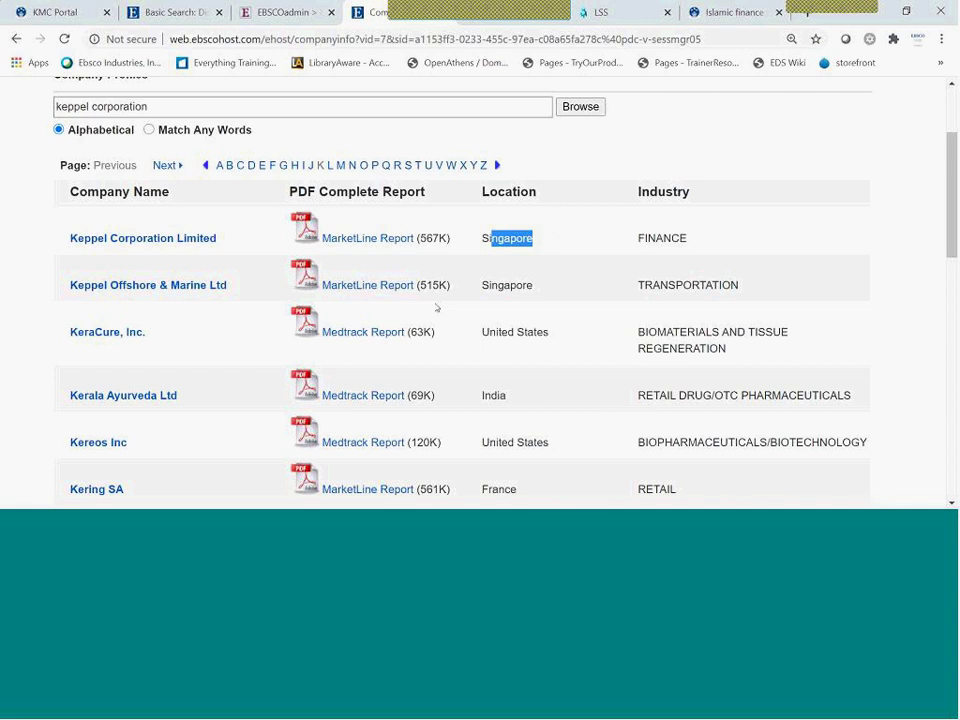
pyautogui.click(363, 240)
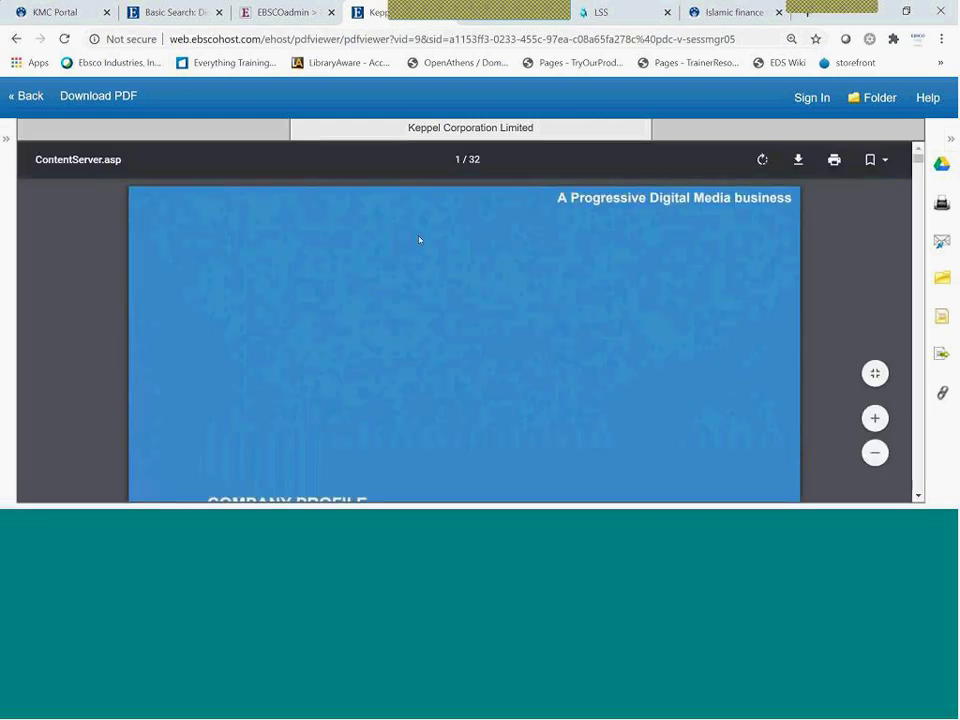
# Jump to the report's Major Products & Services section and read through it
pyautogui.doubleClick(484, 161)
pyautogui.scroll(-8, 508, 250)
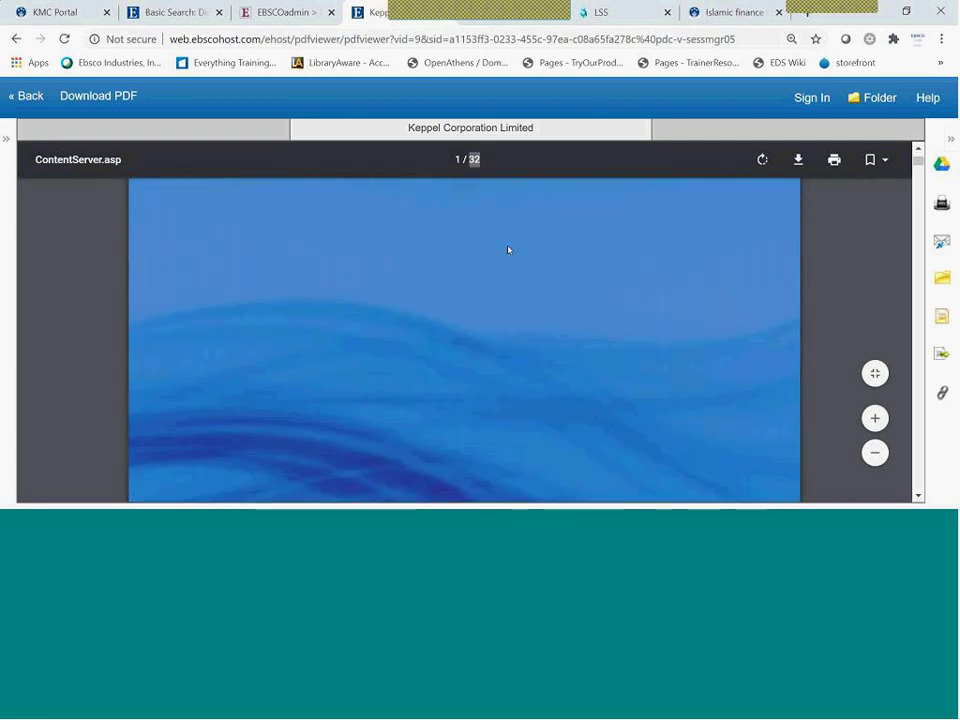
pyautogui.scroll(-4, 508, 250)
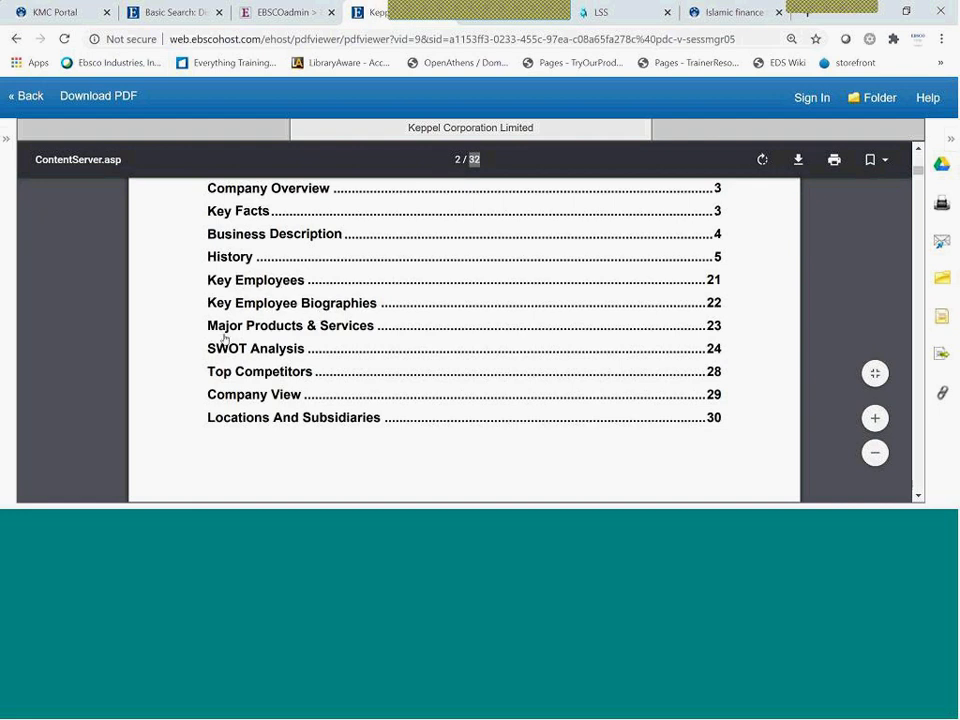
pyautogui.click(288, 327)
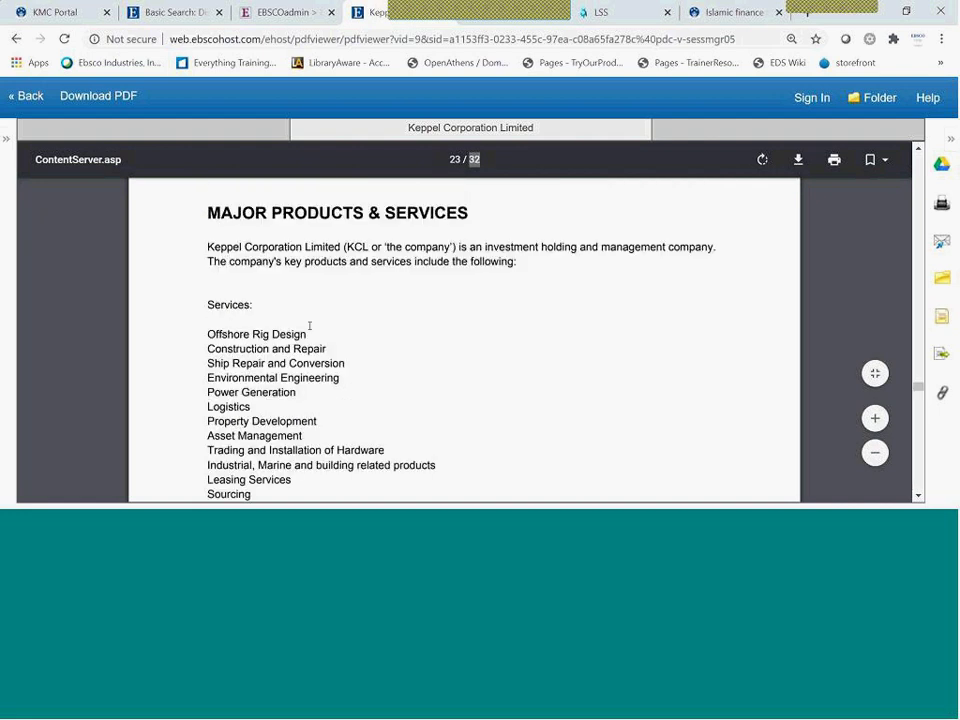
pyautogui.scroll(-3, 311, 325)
pyautogui.scroll(-10, 312, 323)
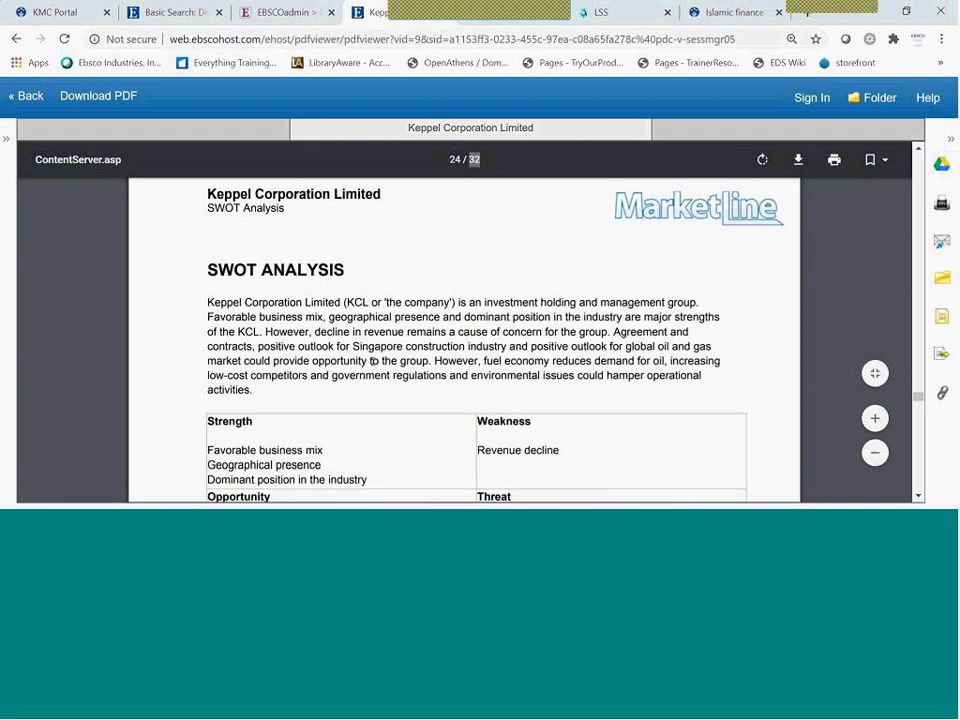
pyautogui.scroll(-3, 318, 330)
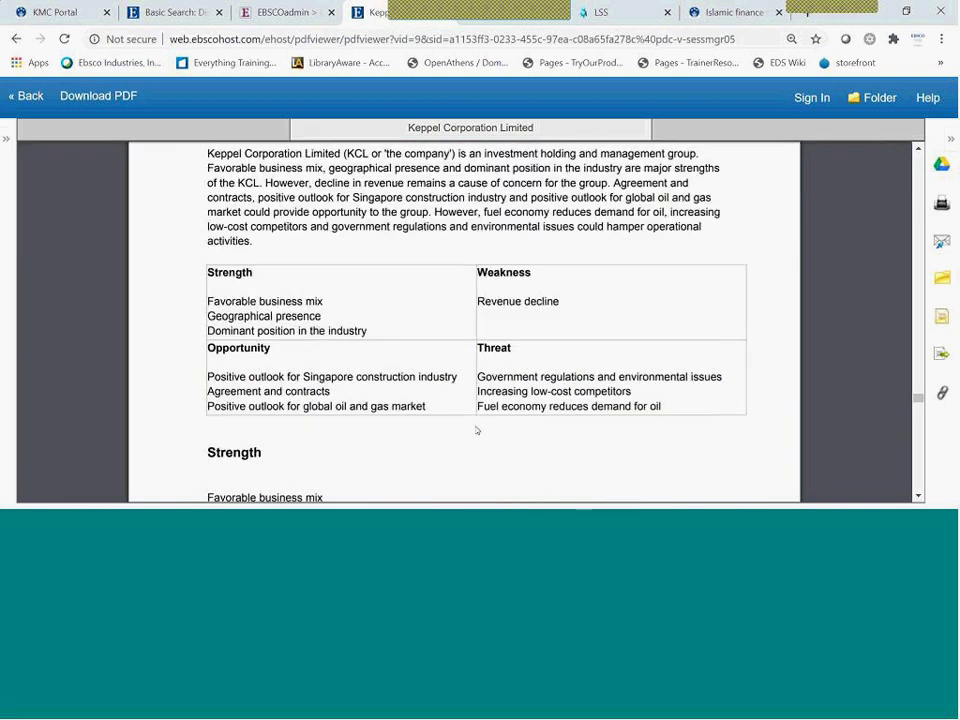
pyautogui.scroll(-14, 477, 430)
pyautogui.scroll(-15, 476, 426)
pyautogui.scroll(-15, 476, 426)
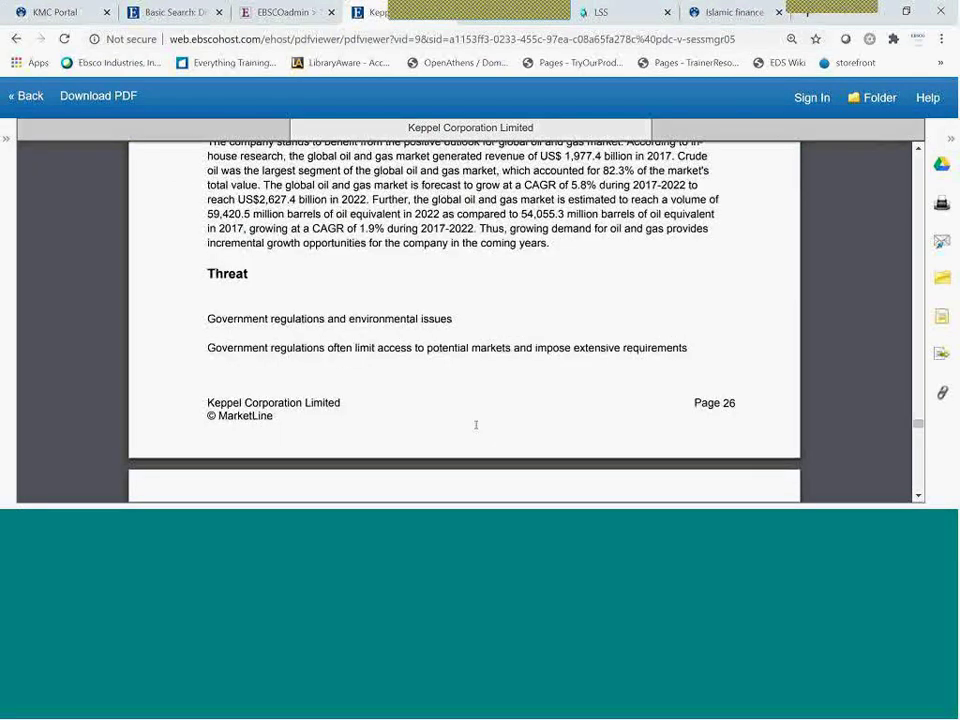
pyautogui.scroll(-4, 476, 425)
# Go back to the report's start and jump to the Top Competitors section
pyautogui.press('Home')
pyautogui.scroll(-15, 465, 416)
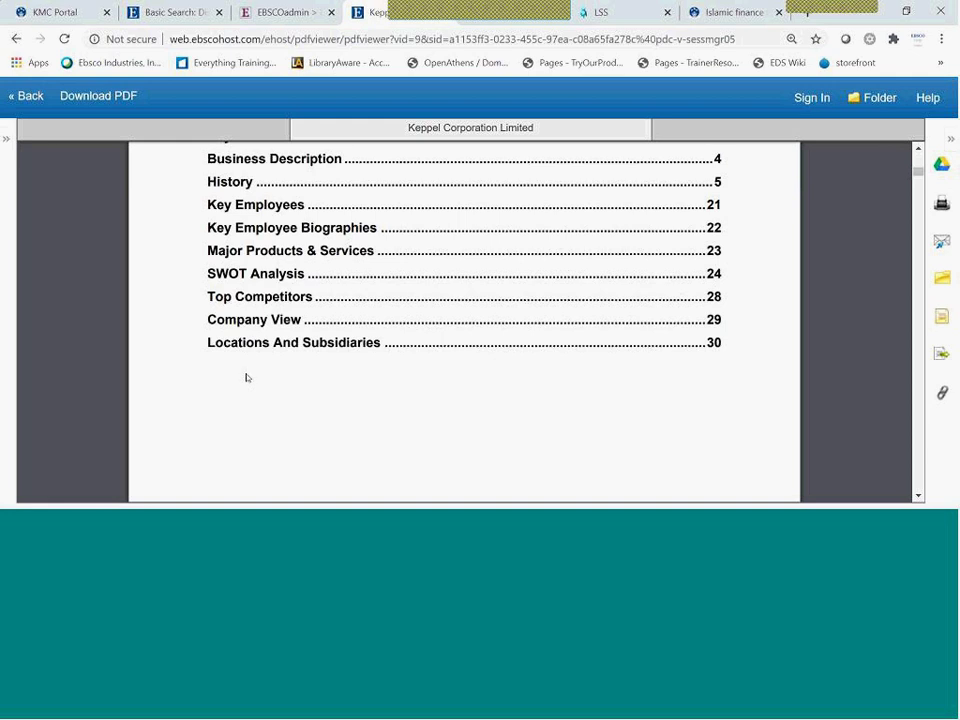
pyautogui.scroll(5, 247, 378)
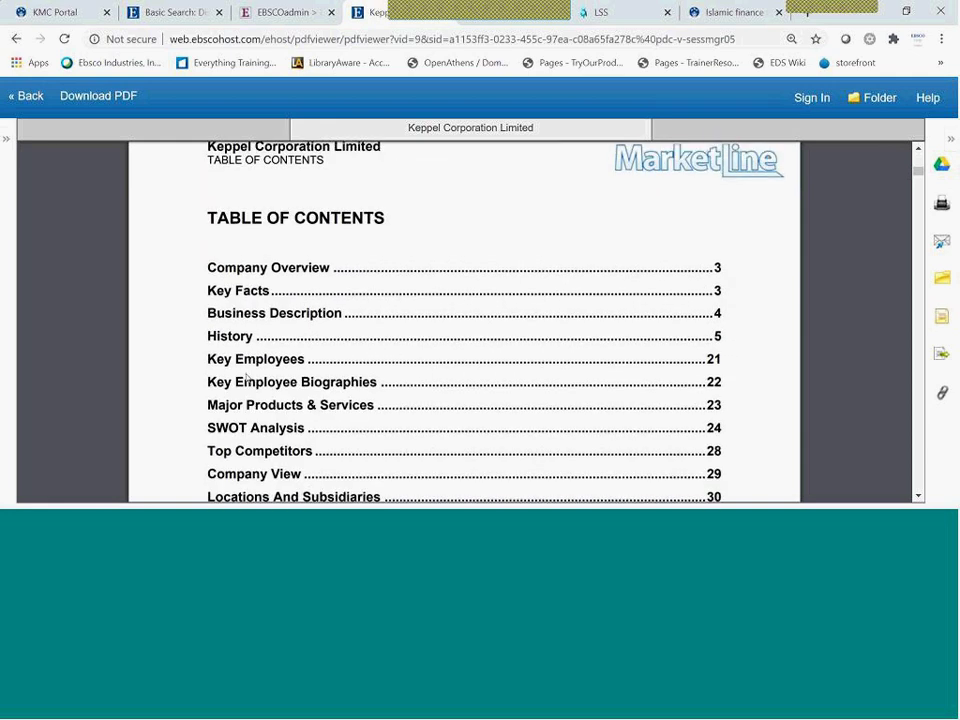
pyautogui.scroll(-2, 247, 378)
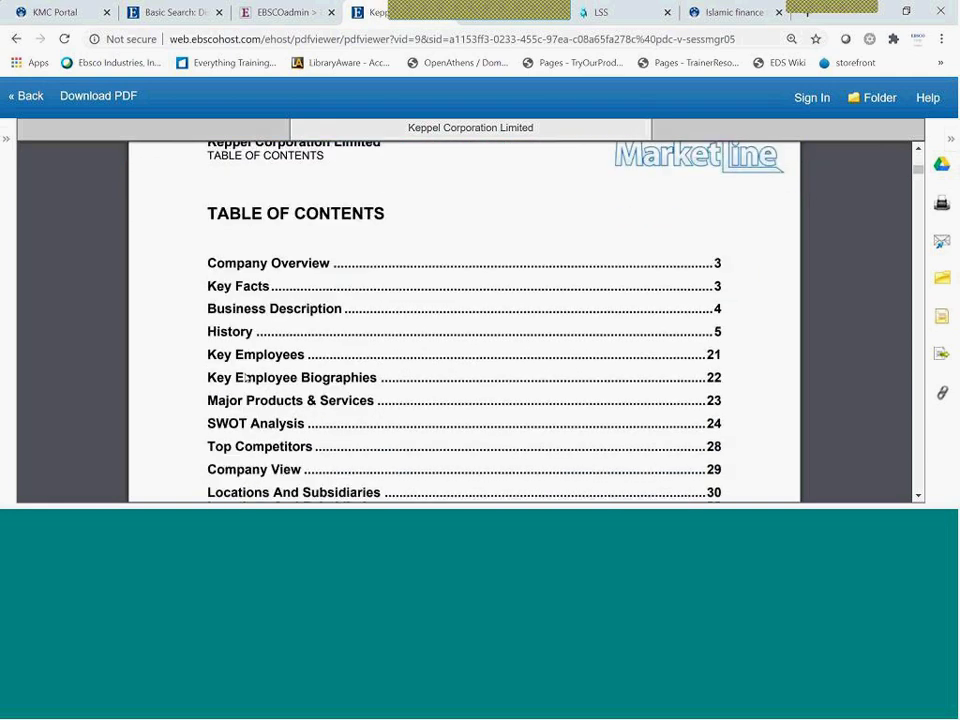
pyautogui.scroll(-1, 247, 378)
pyautogui.click(249, 373)
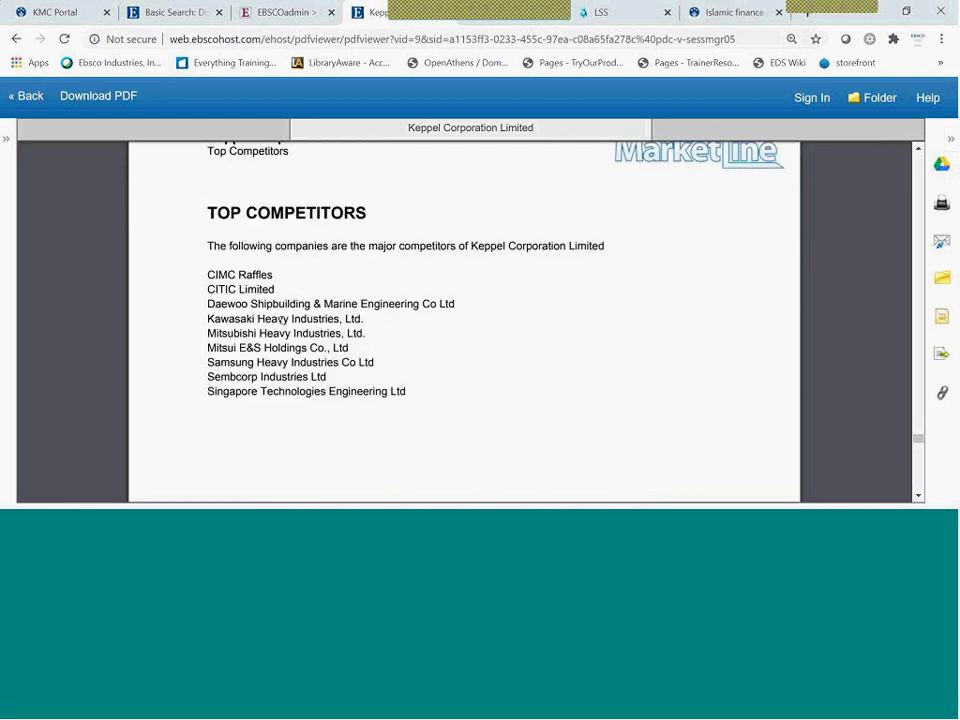
pyautogui.moveTo(473, 245); pyautogui.dragTo(621, 257)
pyautogui.click(517, 318)
pyautogui.scroll(3, 282, 310)
# Leave the Sample Search slide and return to the Keppel PDF at page 28, Top Competitors
pyautogui.hotkey('alt', 'Tab')
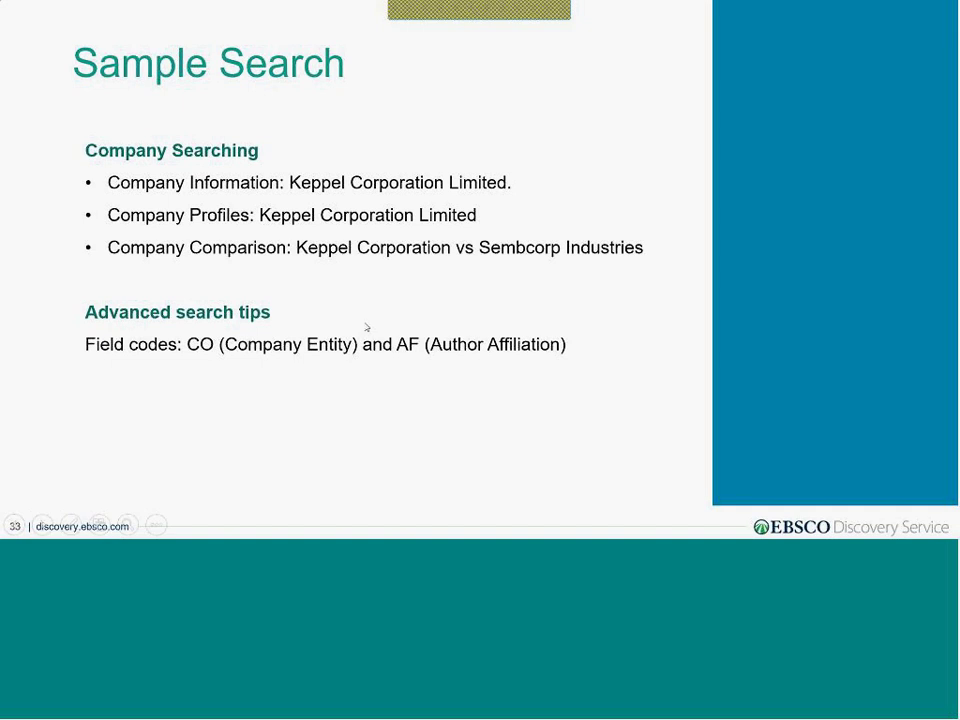
pyautogui.hotkey('alt', 'Tab')
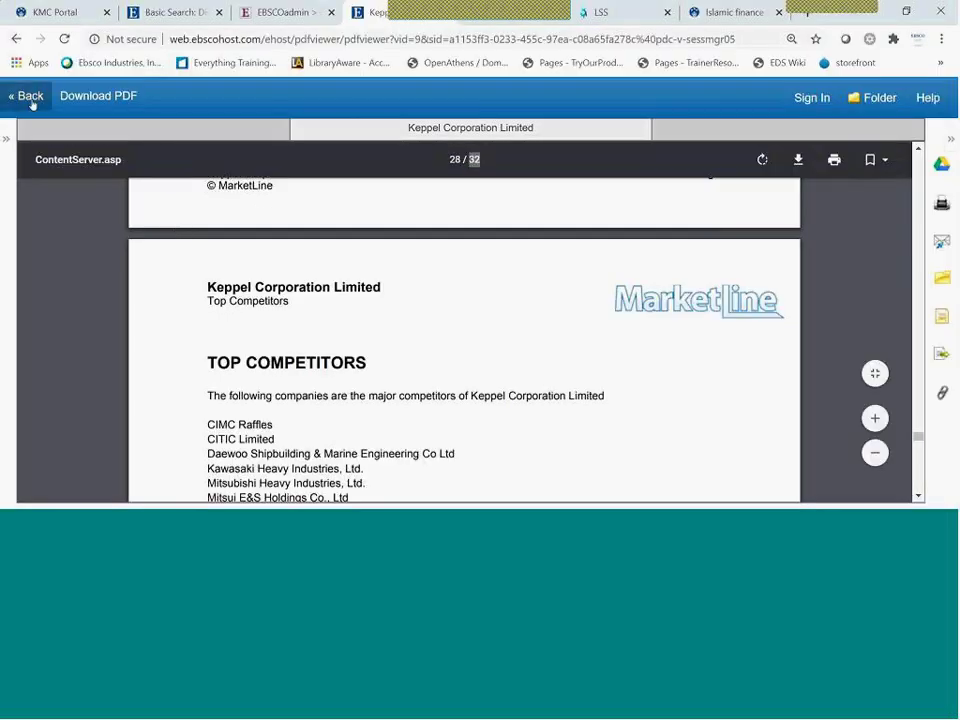
# Leave the PDF and open a new Advanced Search form
pyautogui.click(28, 97)
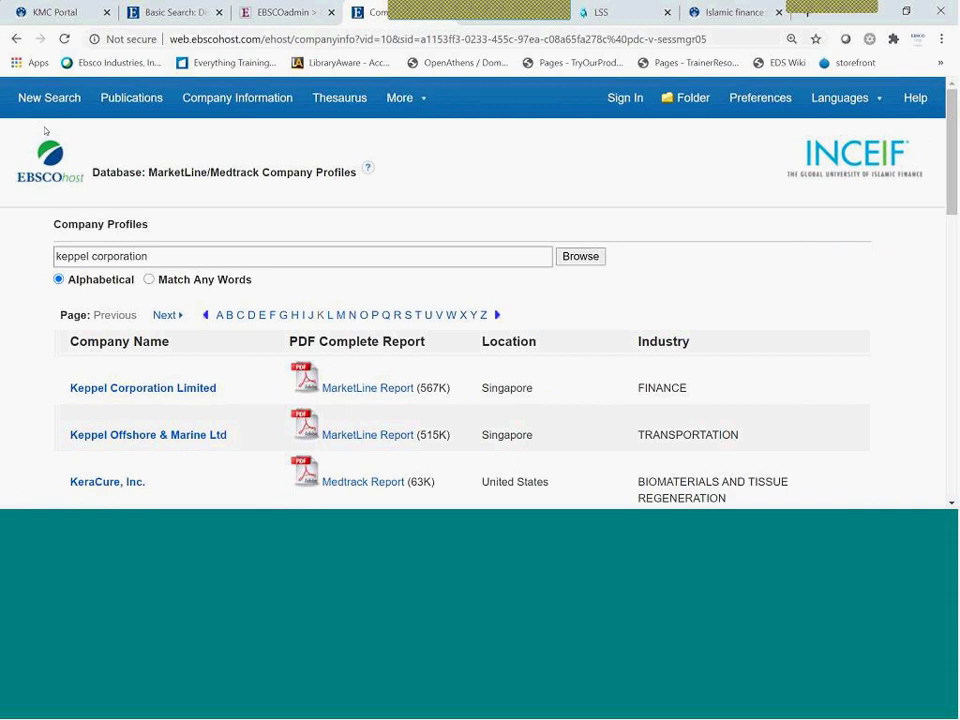
pyautogui.click(50, 99)
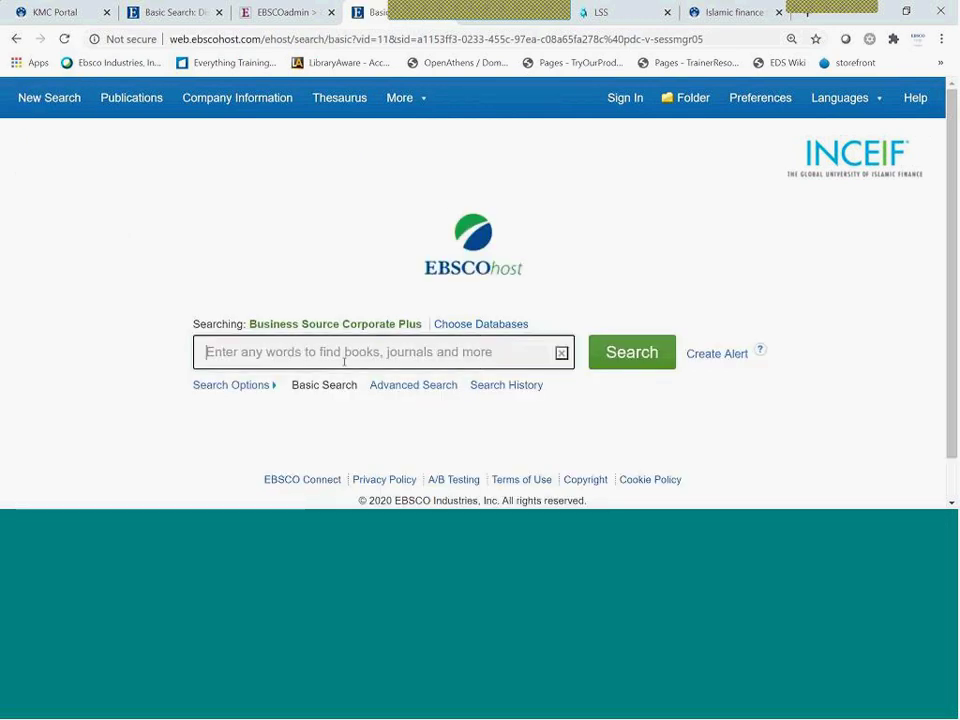
pyautogui.click(406, 386)
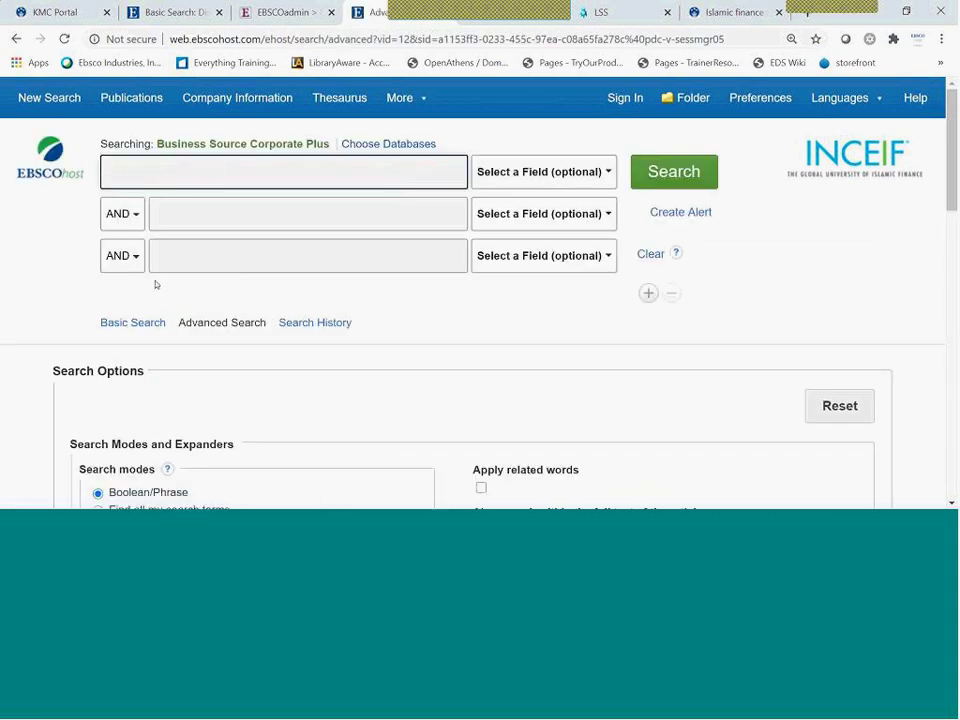
# Search 'keppel corporation' OR 'sembcorp industries', returning 472 results
pyautogui.write('keppel corporation')
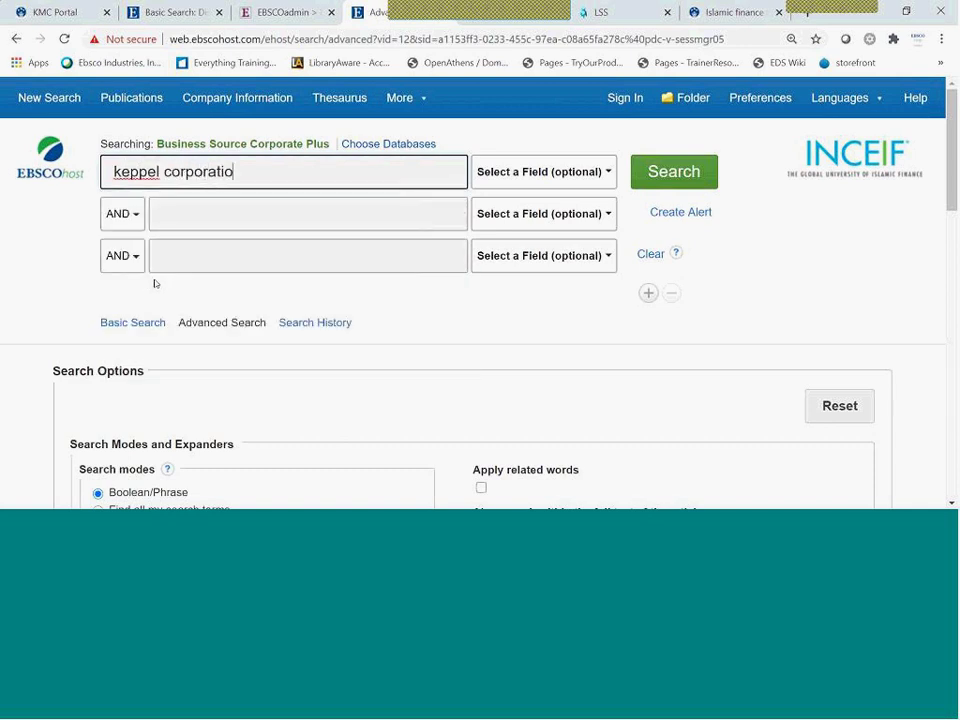
pyautogui.click(125, 214)
pyautogui.click(116, 265)
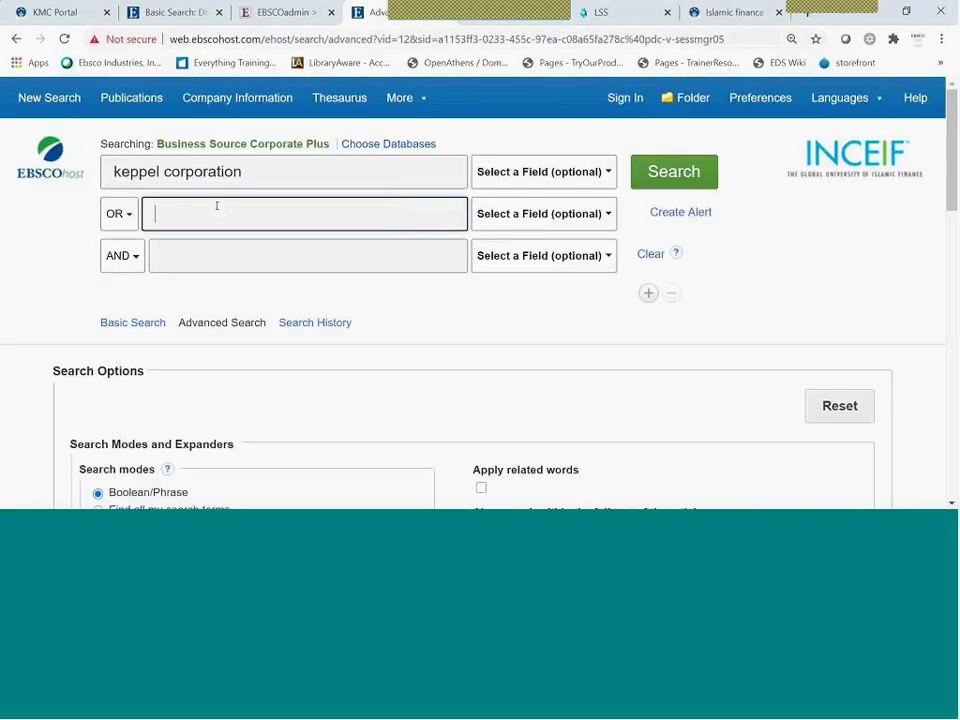
pyautogui.write('sembcorp indu')
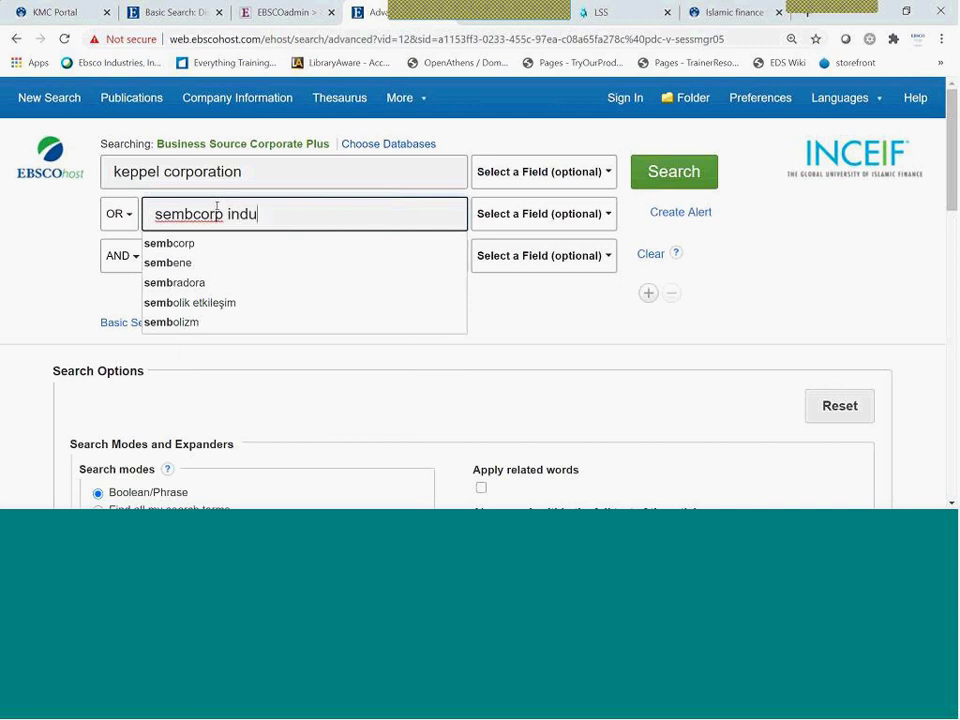
pyautogui.write('stries')
pyautogui.click(508, 375)
pyautogui.click(654, 163)
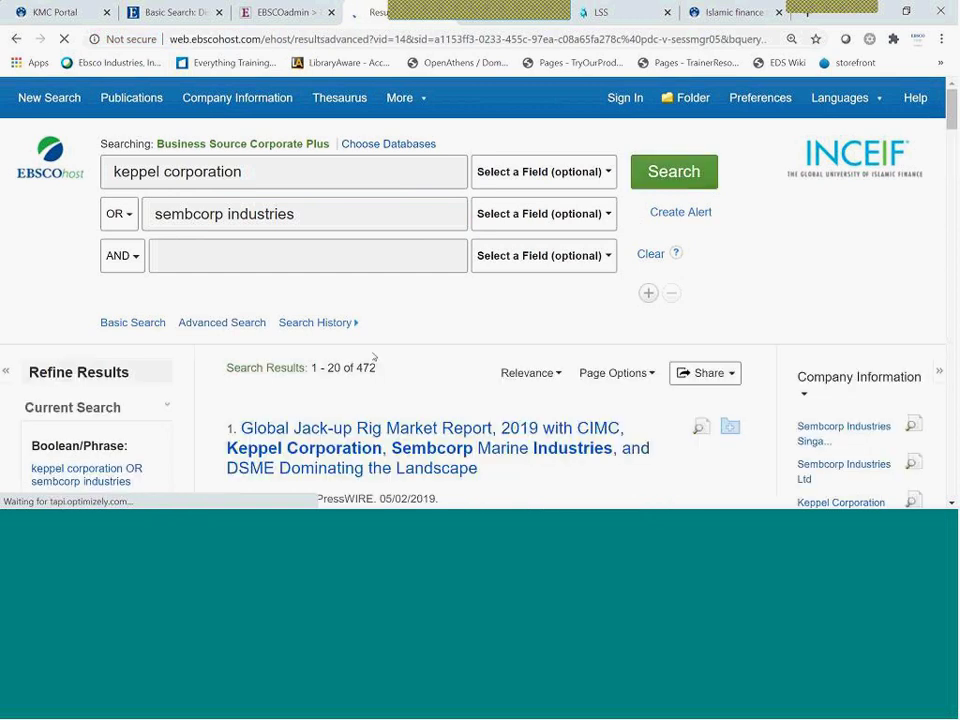
# Review the 472 results down to the Keppel and Sembcorp SWOT Analysis records
pyautogui.scroll(-3, 374, 357)
pyautogui.doubleClick(366, 218)
pyautogui.scroll(-3, 418, 241)
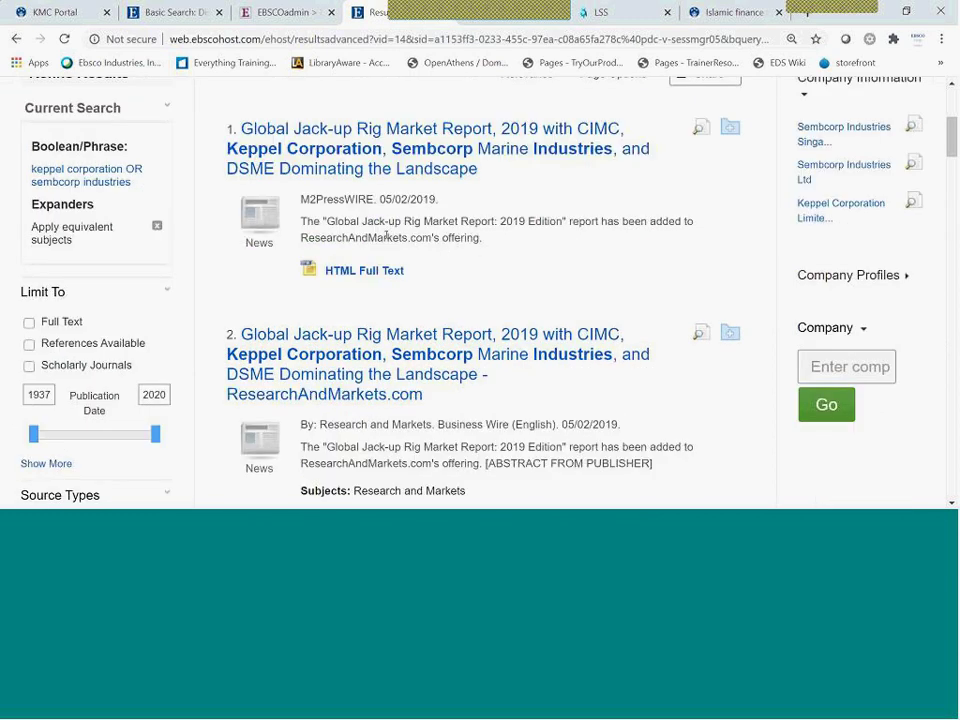
pyautogui.moveTo(401, 199); pyautogui.dragTo(263, 228)
pyautogui.scroll(-3, 263, 243)
pyautogui.scroll(3, 263, 243)
pyautogui.scroll(-6, 263, 243)
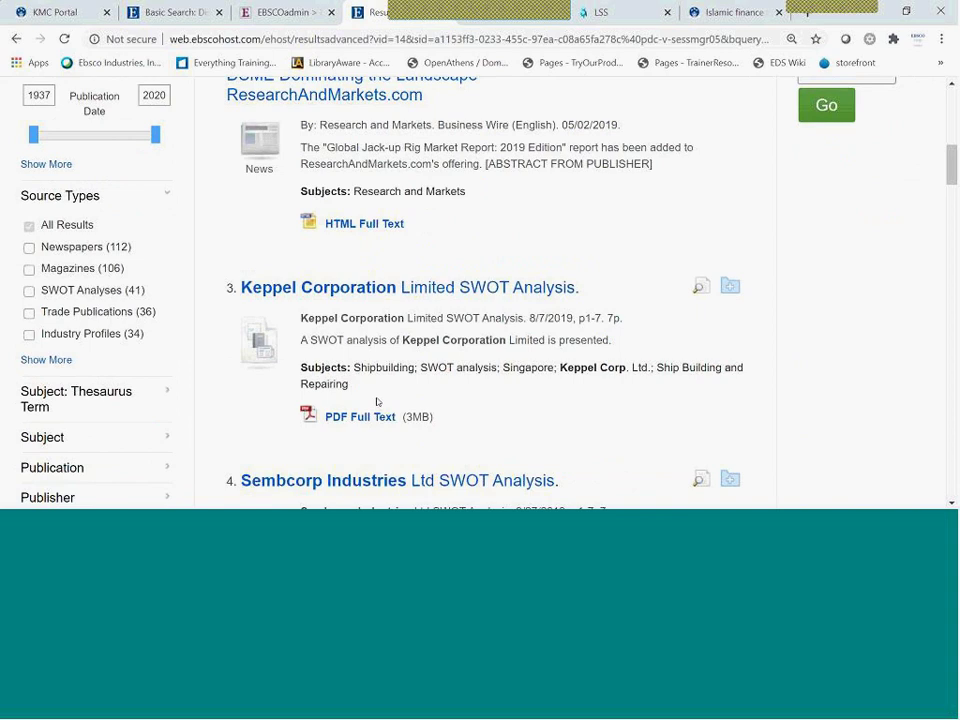
pyautogui.scroll(-4, 378, 402)
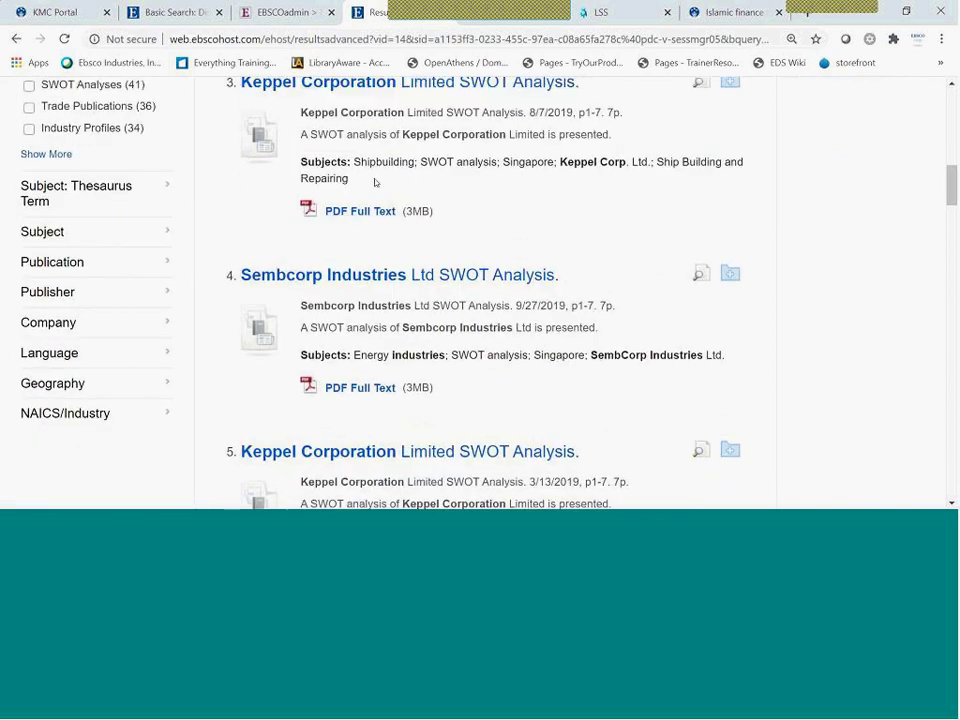
pyautogui.scroll(1, 375, 182)
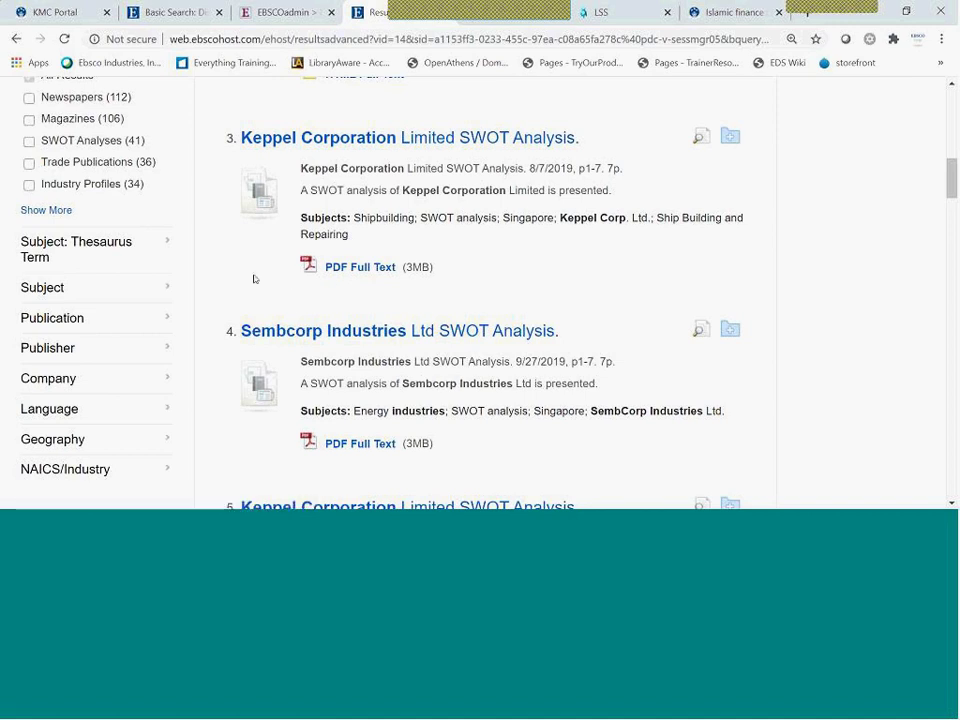
pyautogui.scroll(1, 254, 279)
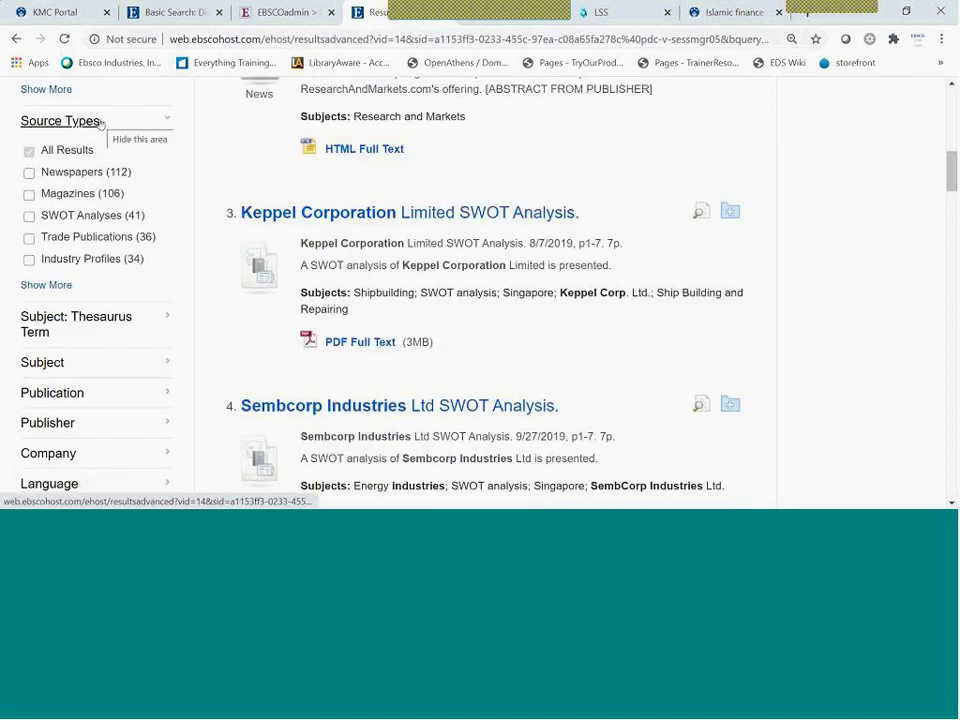
# Limit the Keppel or Sembcorp results to SWOT Analyses and review the 41 dated reports
pyautogui.click(29, 216)
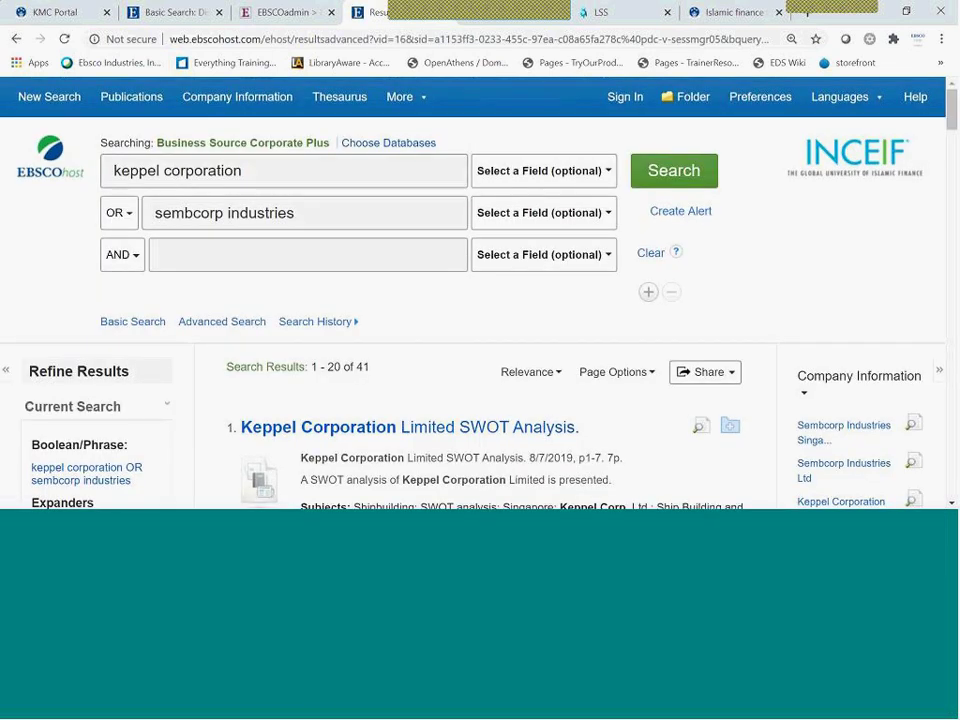
pyautogui.scroll(-3, 248, 318)
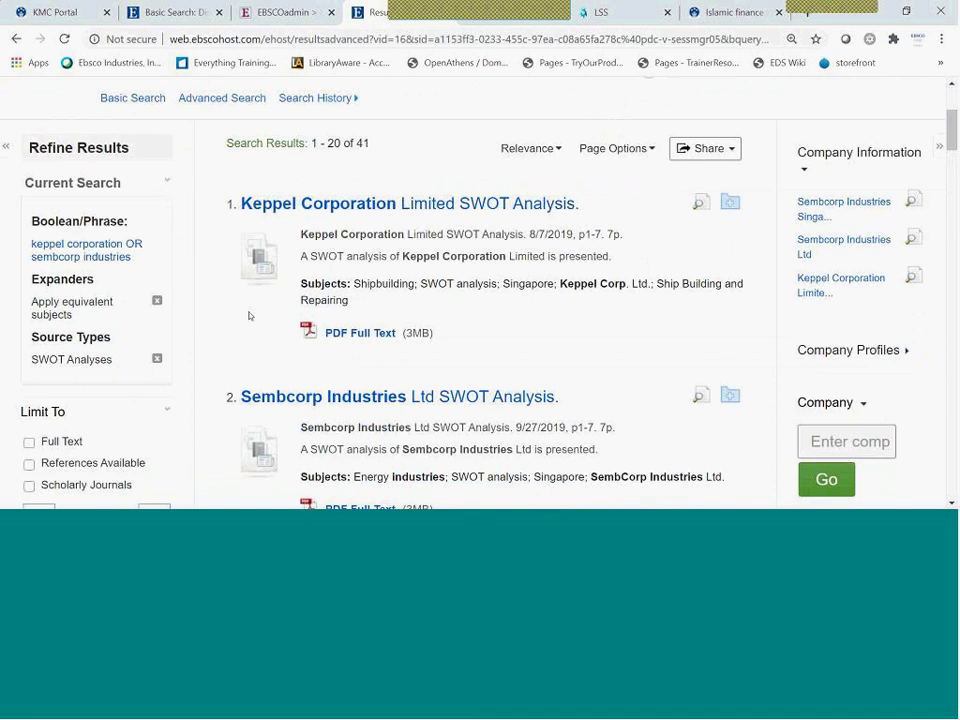
pyautogui.scroll(-1, 250, 316)
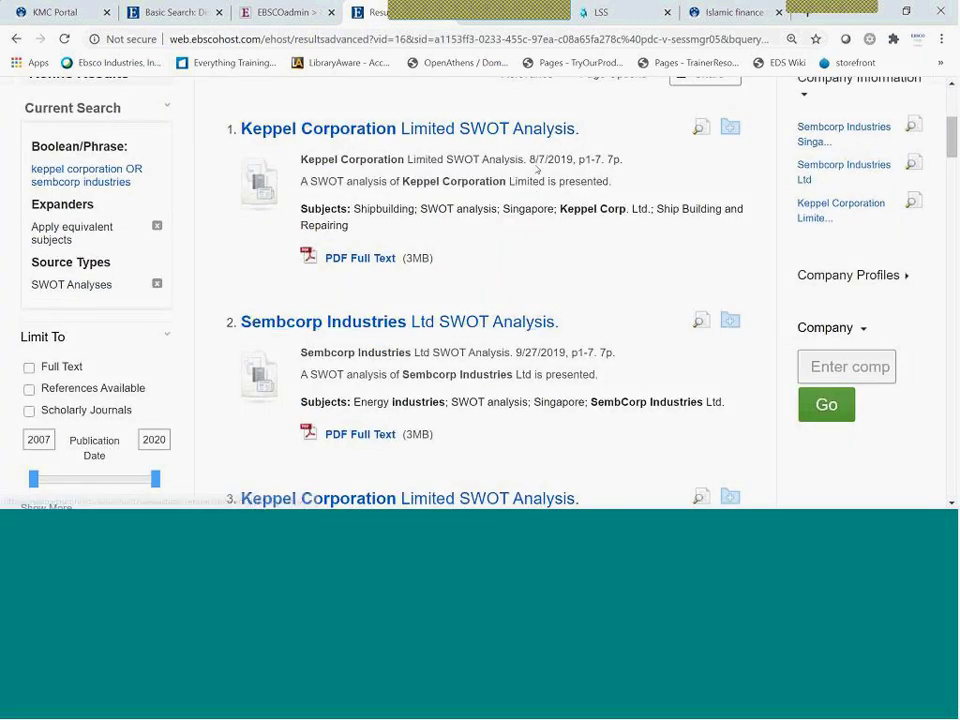
pyautogui.moveTo(532, 159); pyautogui.dragTo(565, 159)
pyautogui.moveTo(559, 352); pyautogui.dragTo(516, 352)
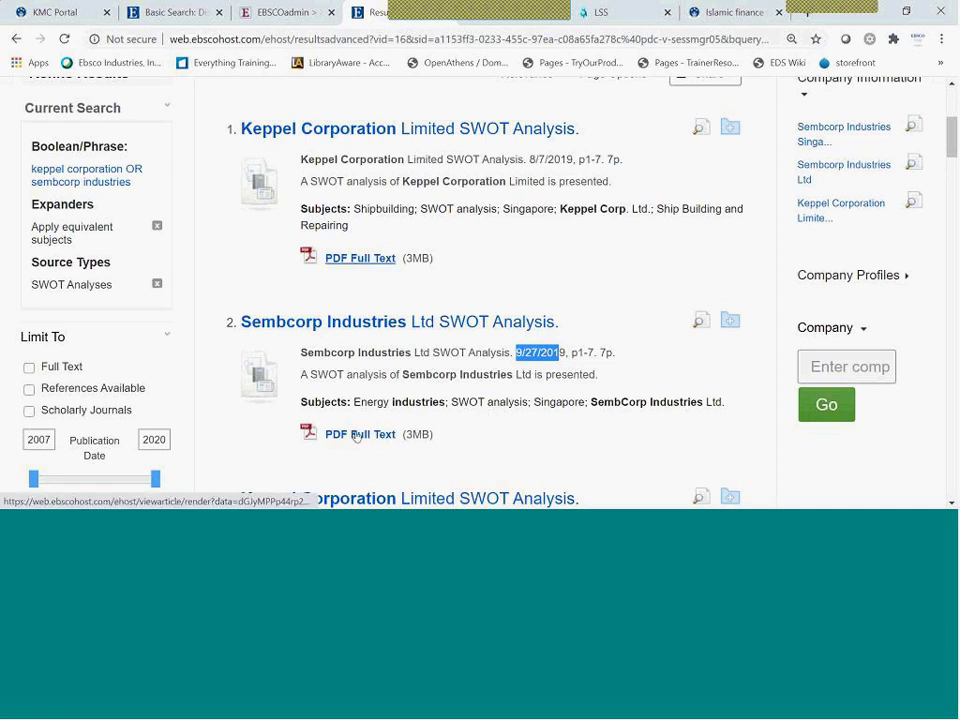
pyautogui.scroll(-2, 501, 432)
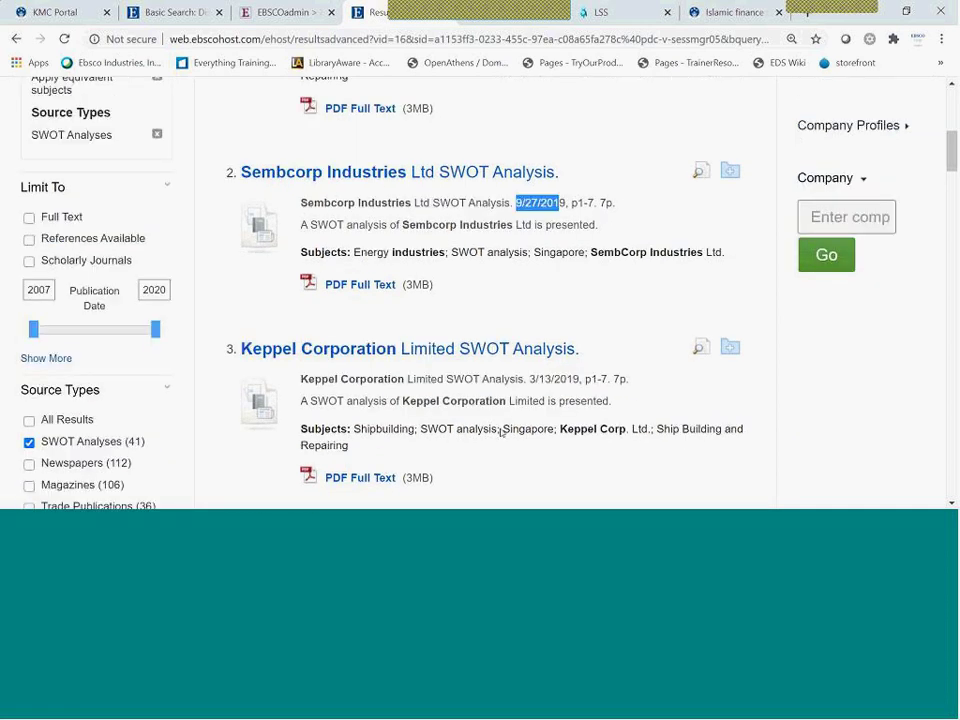
pyautogui.scroll(-2, 501, 432)
pyautogui.scroll(-6, 501, 432)
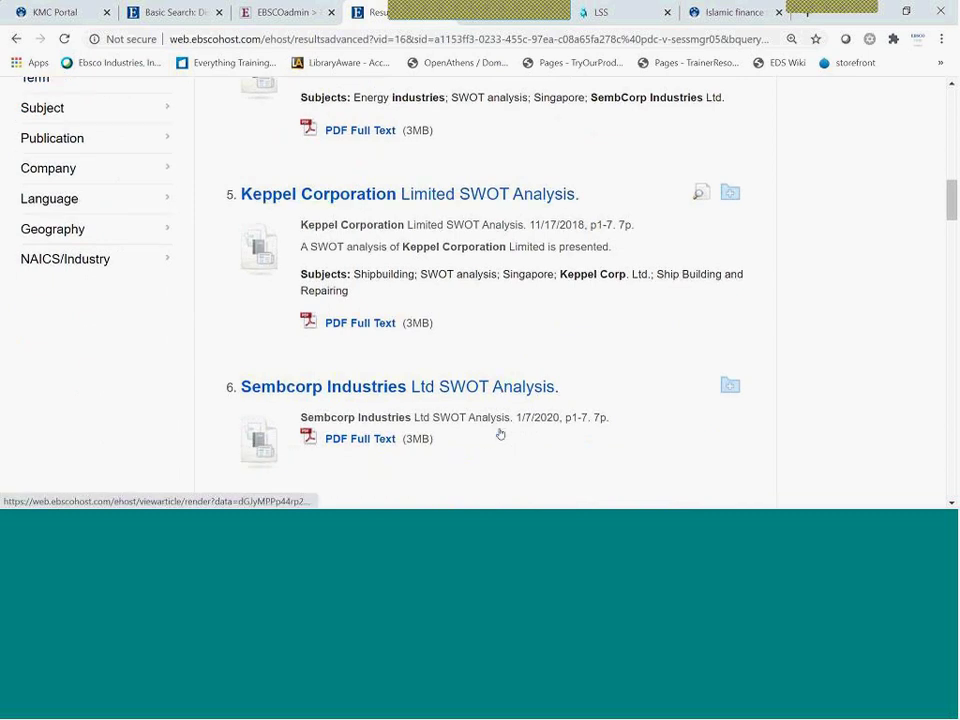
pyautogui.scroll(8, 501, 432)
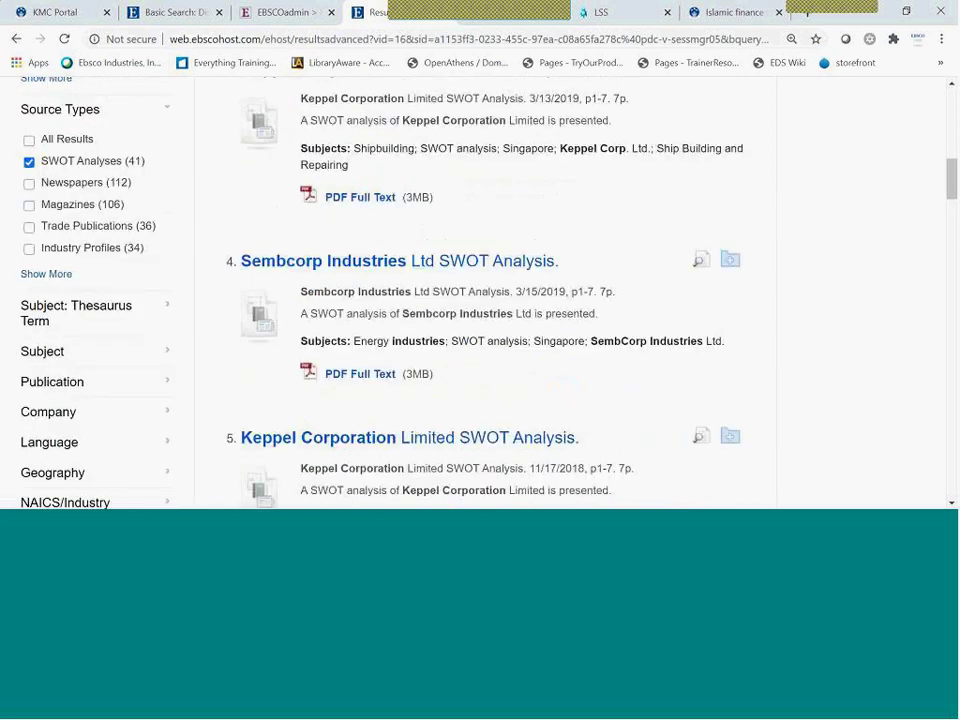
pyautogui.scroll(4, 389, 343)
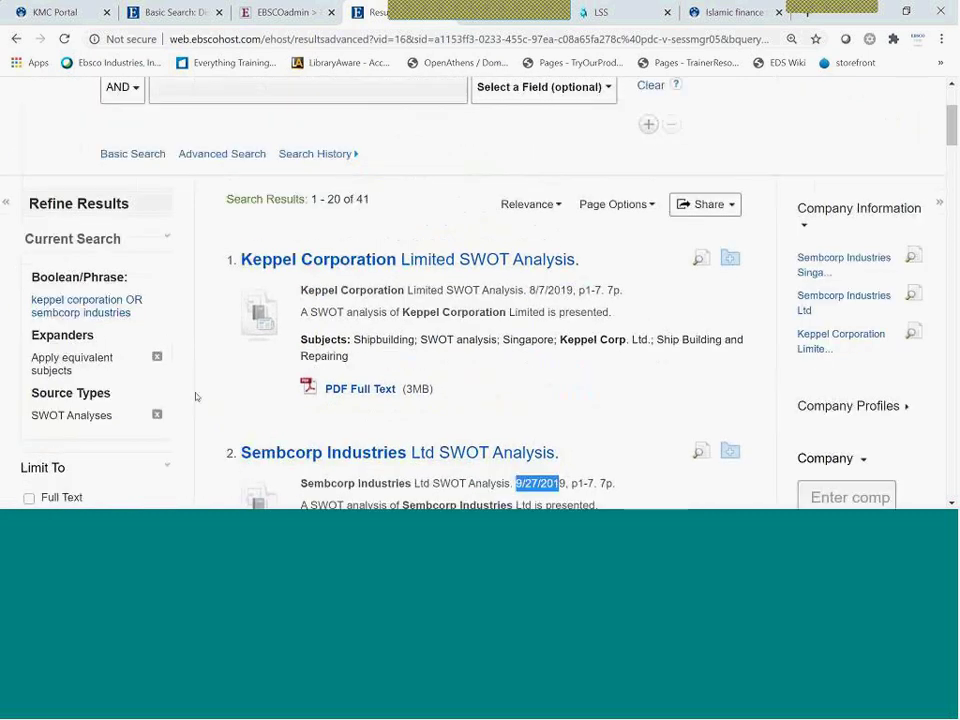
pyautogui.scroll(-7, 158, 376)
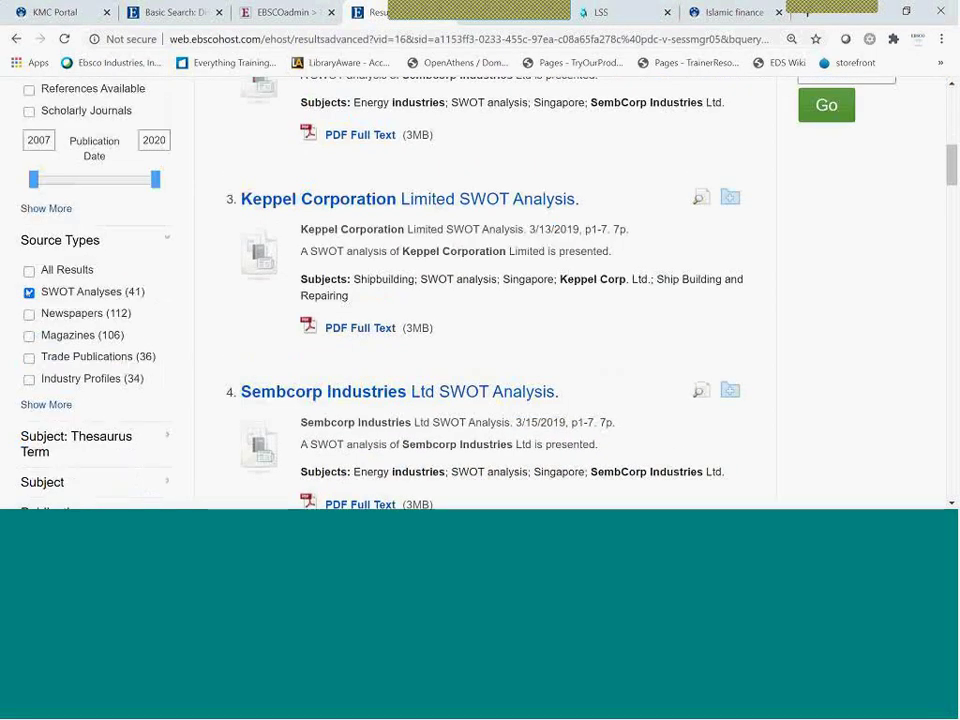
pyautogui.click(66, 292)
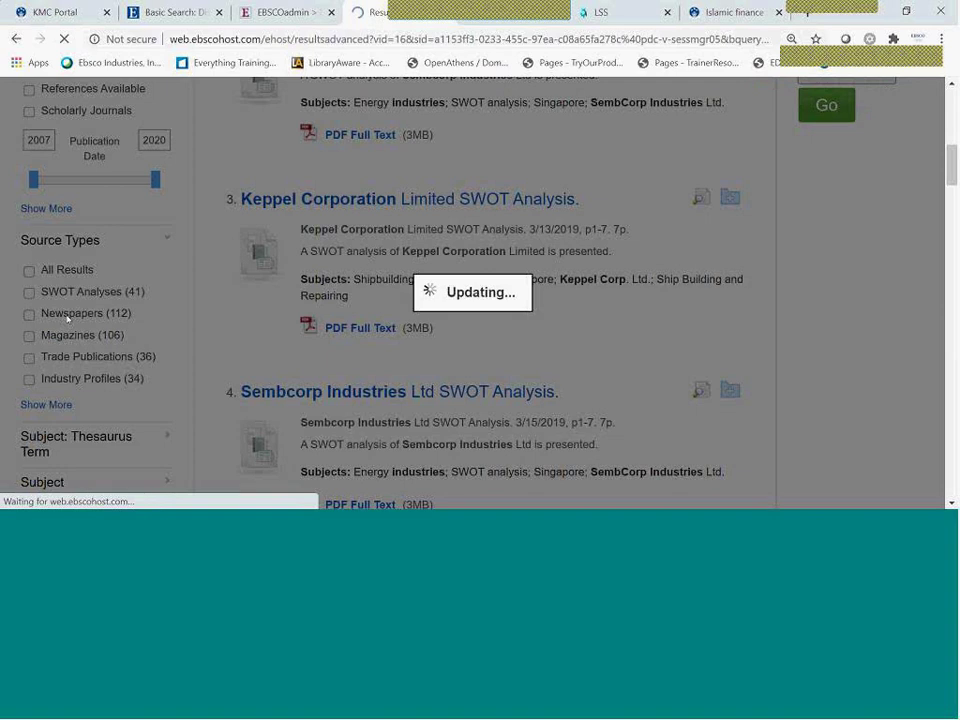
pyautogui.scroll(-7, 113, 337)
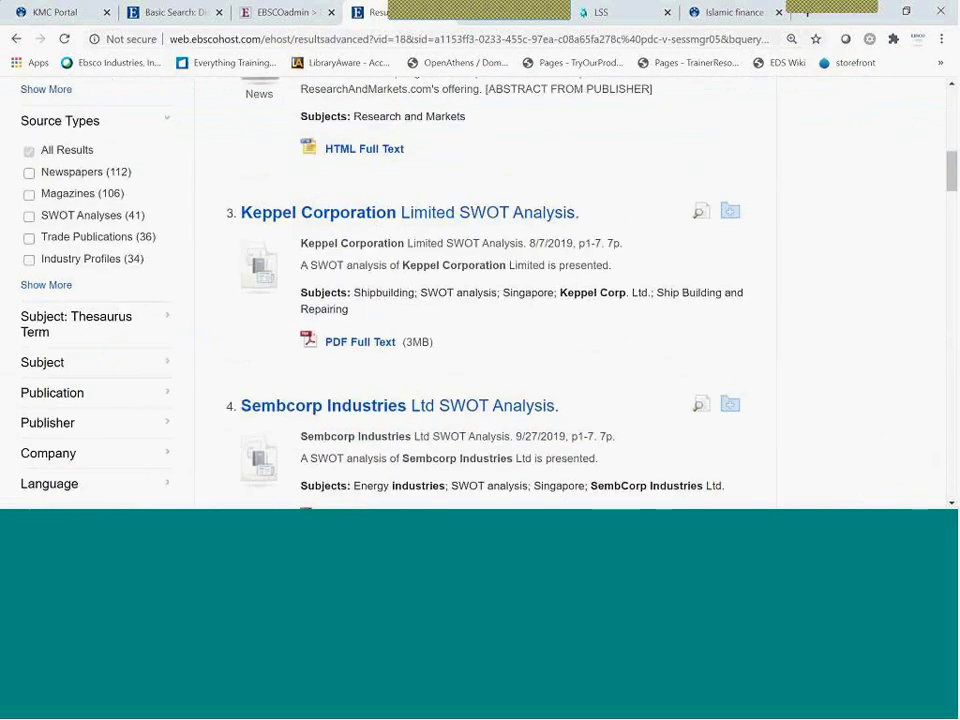
pyautogui.click(29, 260)
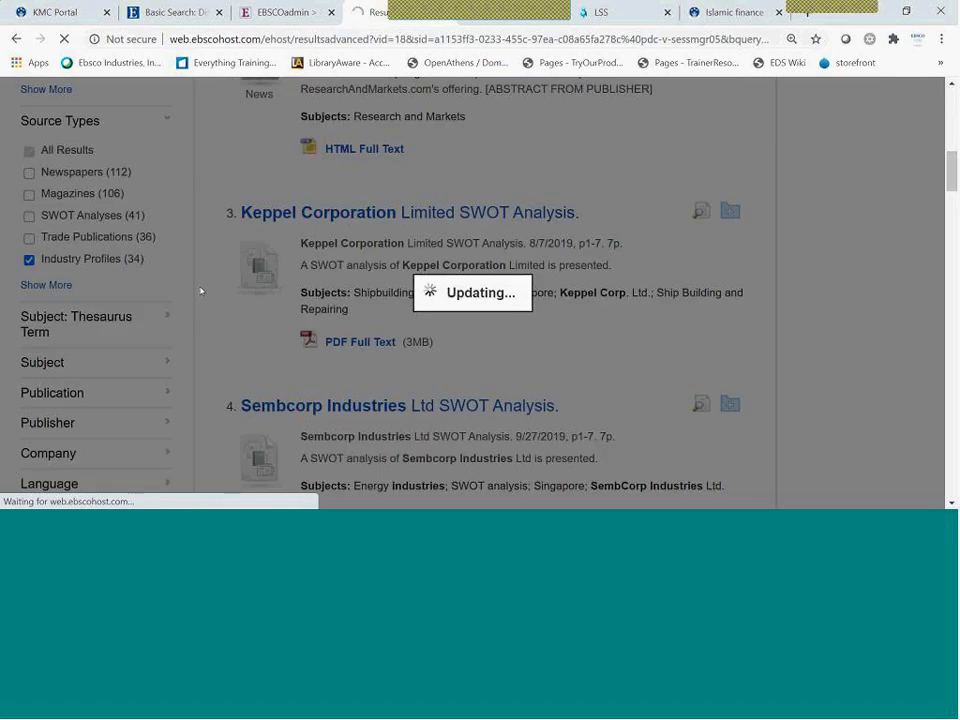
pyautogui.scroll(-3, 200, 292)
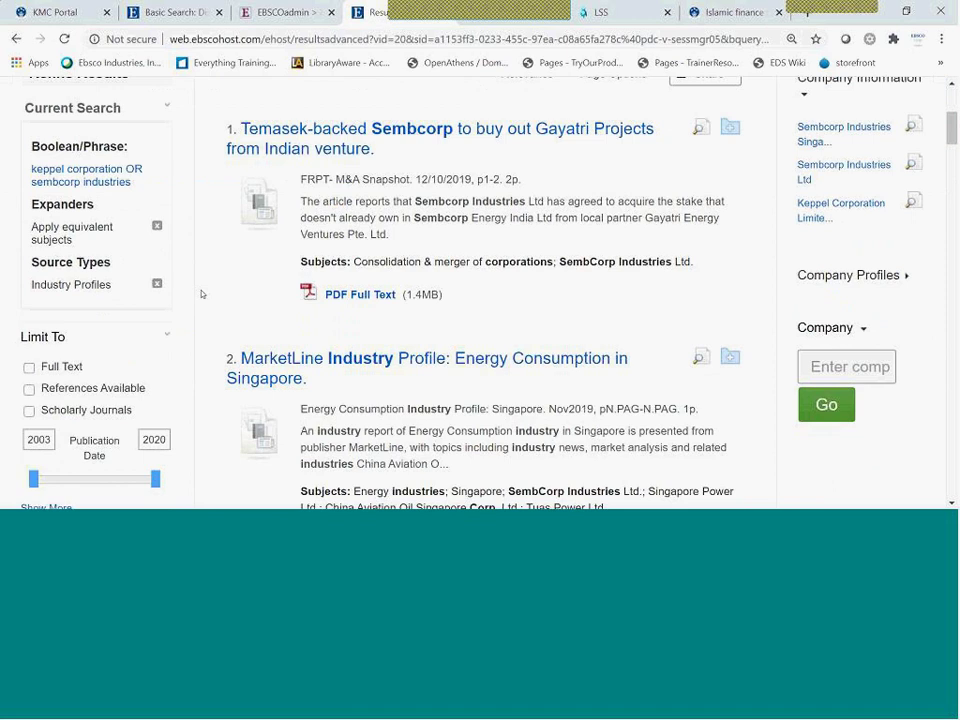
pyautogui.scroll(-2, 201, 294)
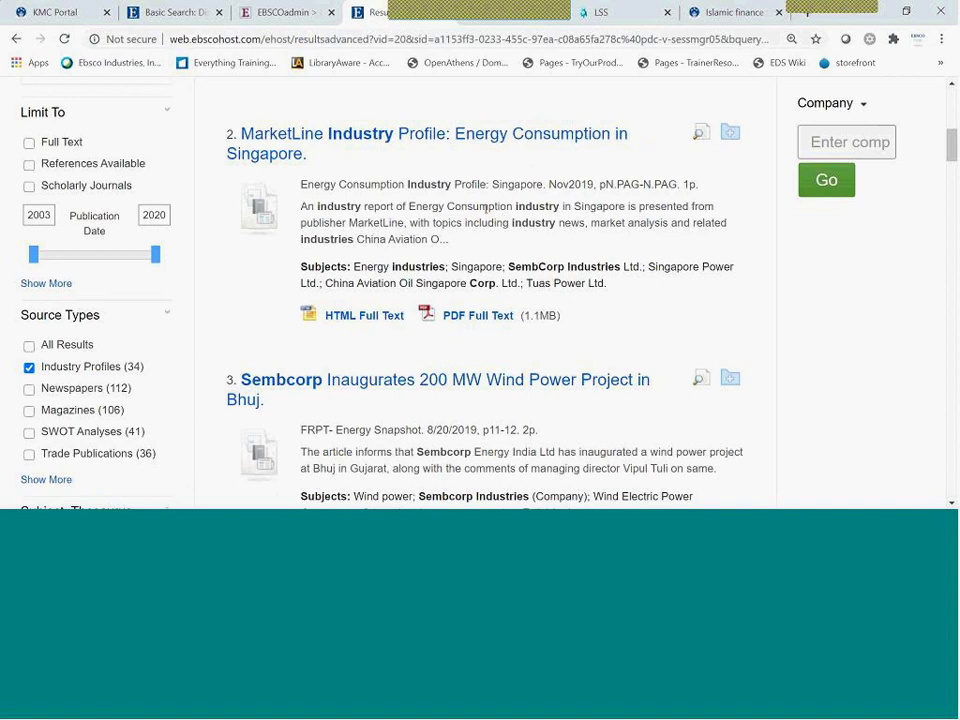
pyautogui.scroll(-2, 291, 334)
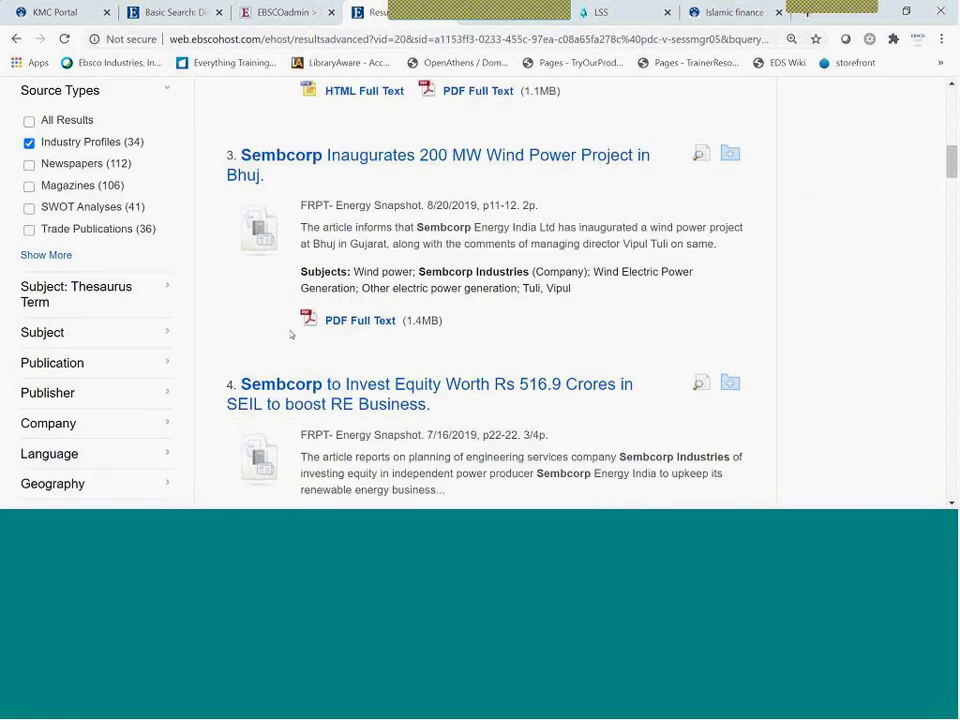
pyautogui.scroll(-3, 290, 333)
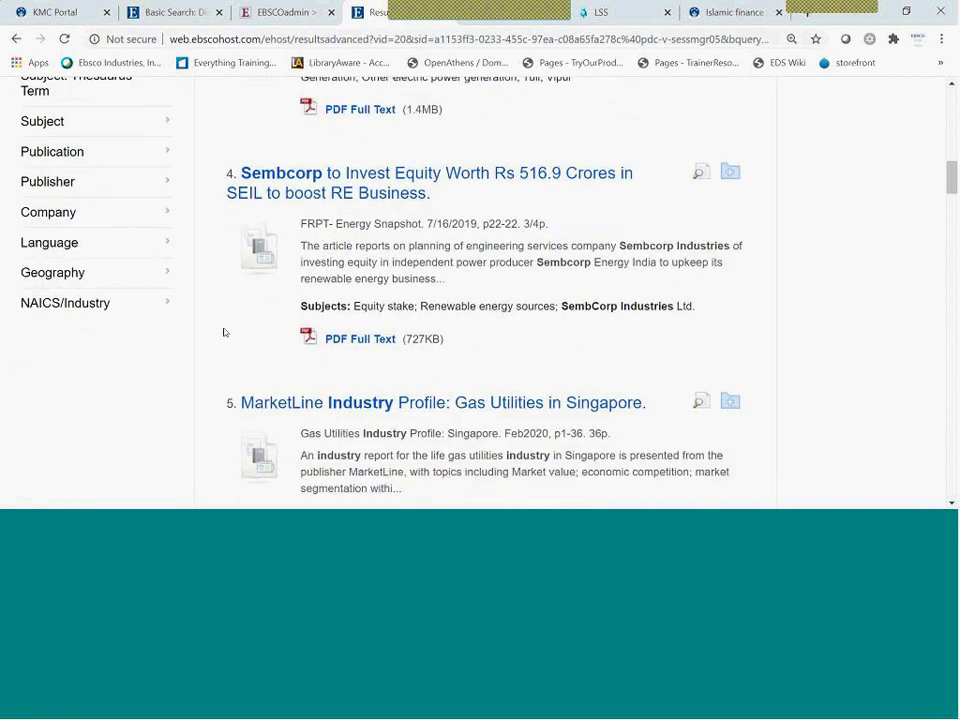
pyautogui.scroll(4, 81, 345)
pyautogui.scroll(-2, 81, 345)
pyautogui.click(110, 288)
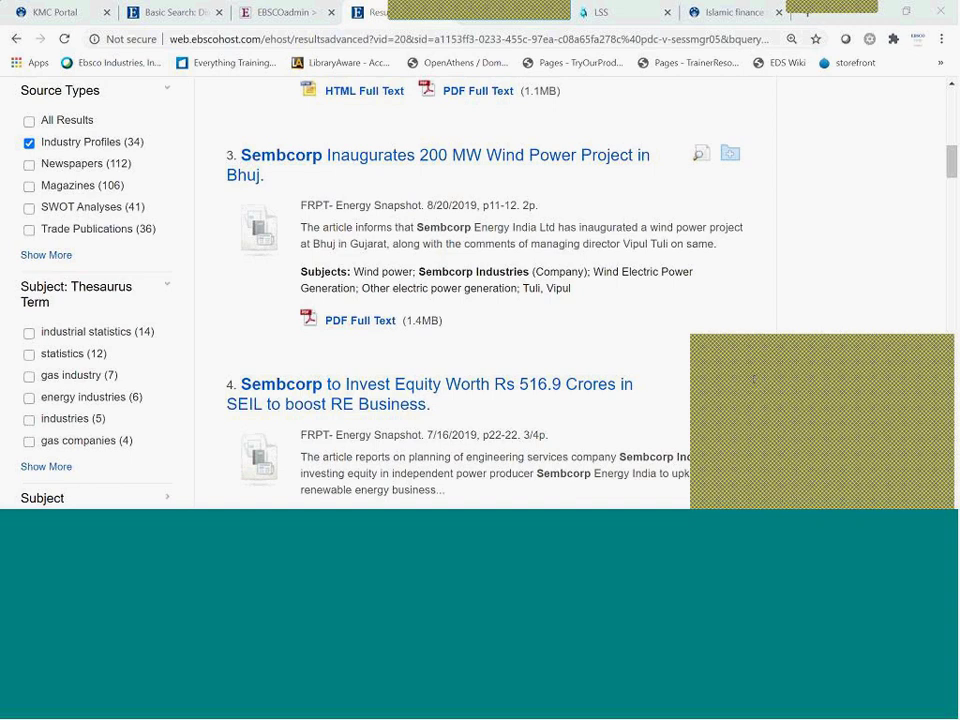
pyautogui.scroll(6, 240, 330)
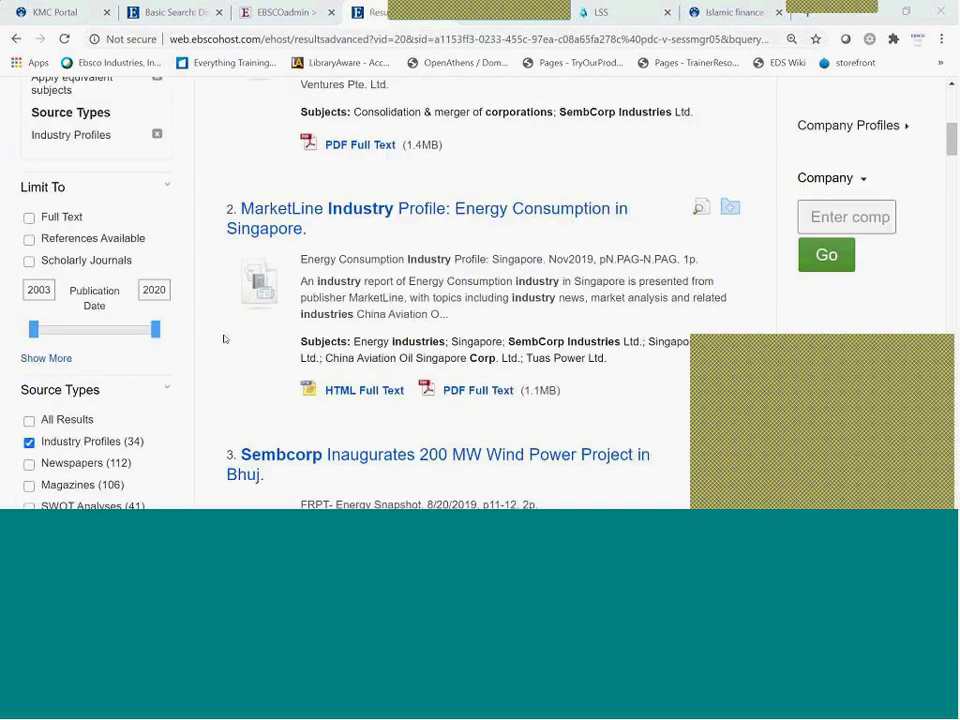
pyautogui.scroll(-3, 264, 288)
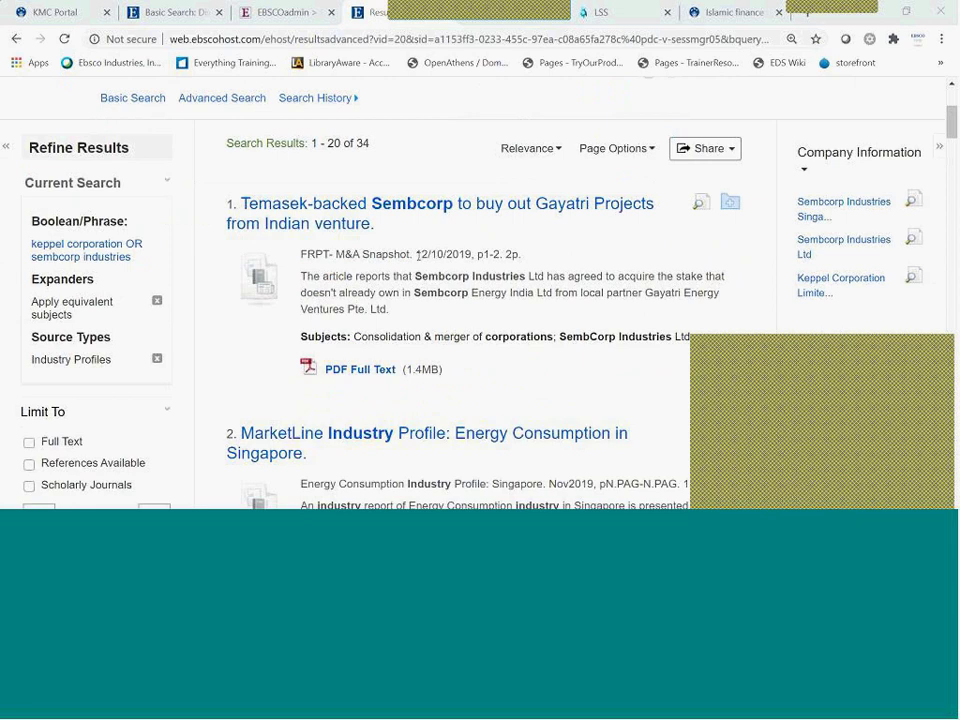
pyautogui.scroll(-8, 92, 386)
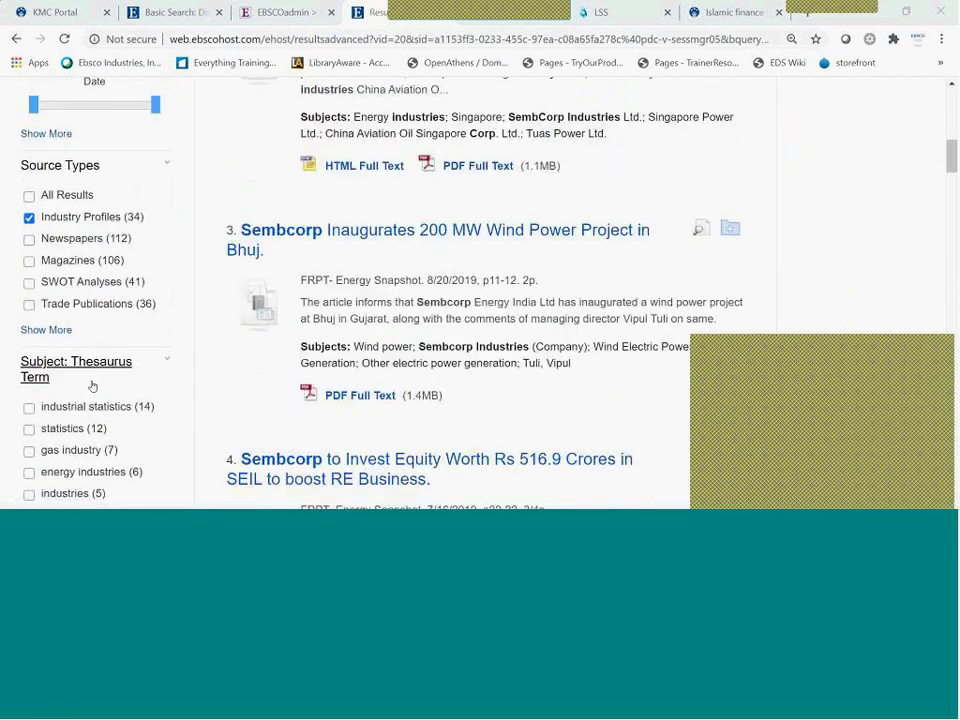
# Add SWOT Analyses (41) to the Industry Profiles limit and point out result dates like 8/7/2019
pyautogui.click(29, 283)
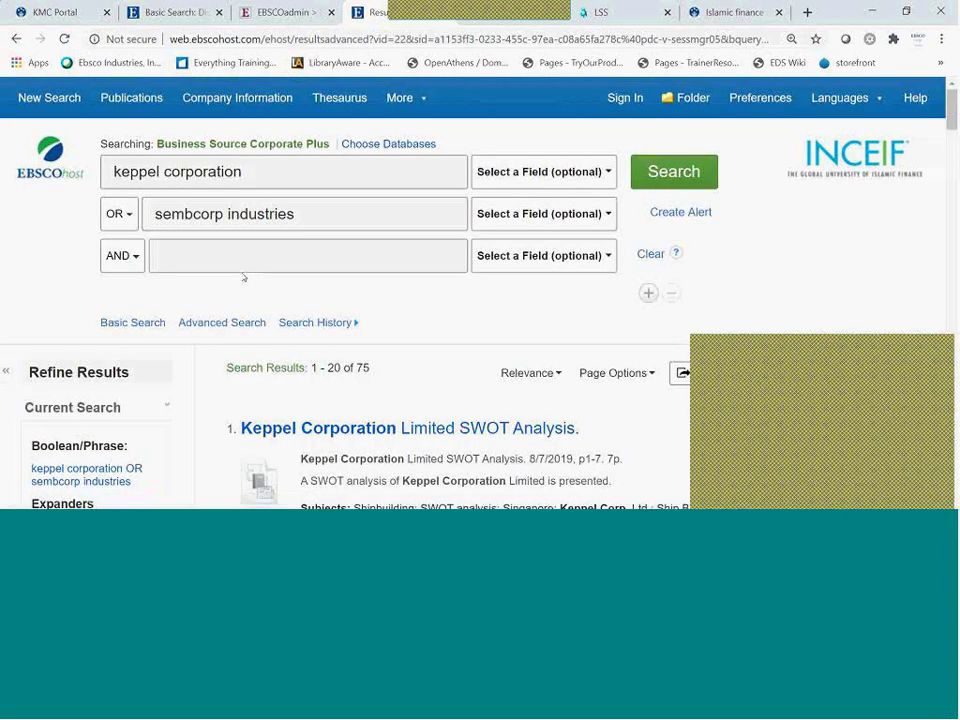
pyautogui.scroll(-5, 243, 278)
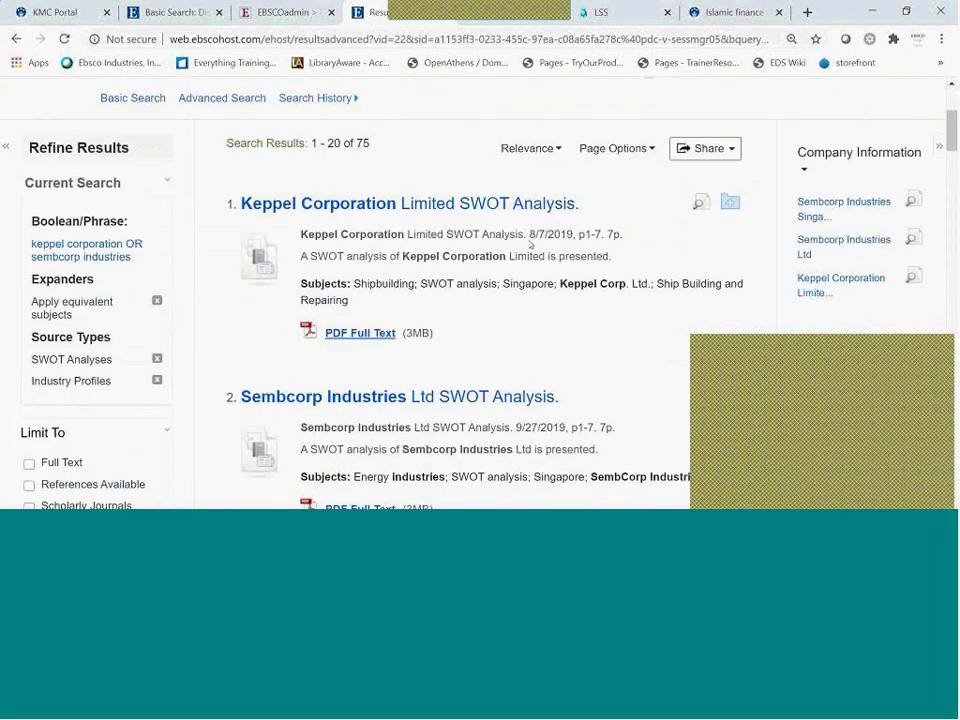
pyautogui.moveTo(528, 236); pyautogui.dragTo(578, 236)
pyautogui.scroll(-3, 568, 308)
pyautogui.moveTo(516, 277); pyautogui.dragTo(566, 277)
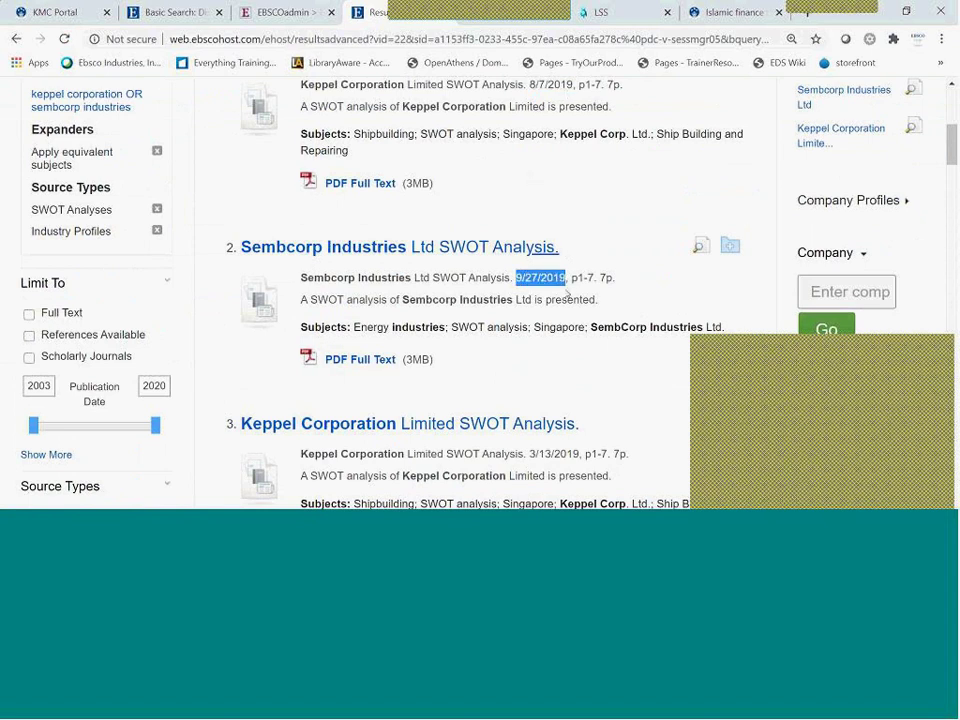
pyautogui.scroll(1, 540, 160)
pyautogui.moveTo(529, 159); pyautogui.dragTo(572, 159)
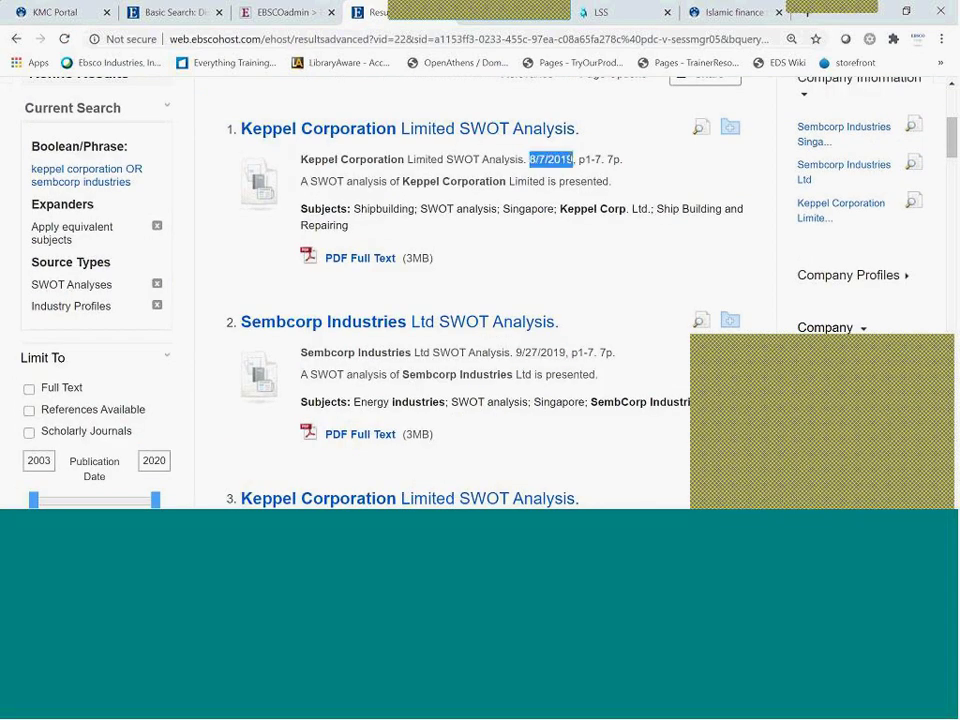
pyautogui.click(555, 352)
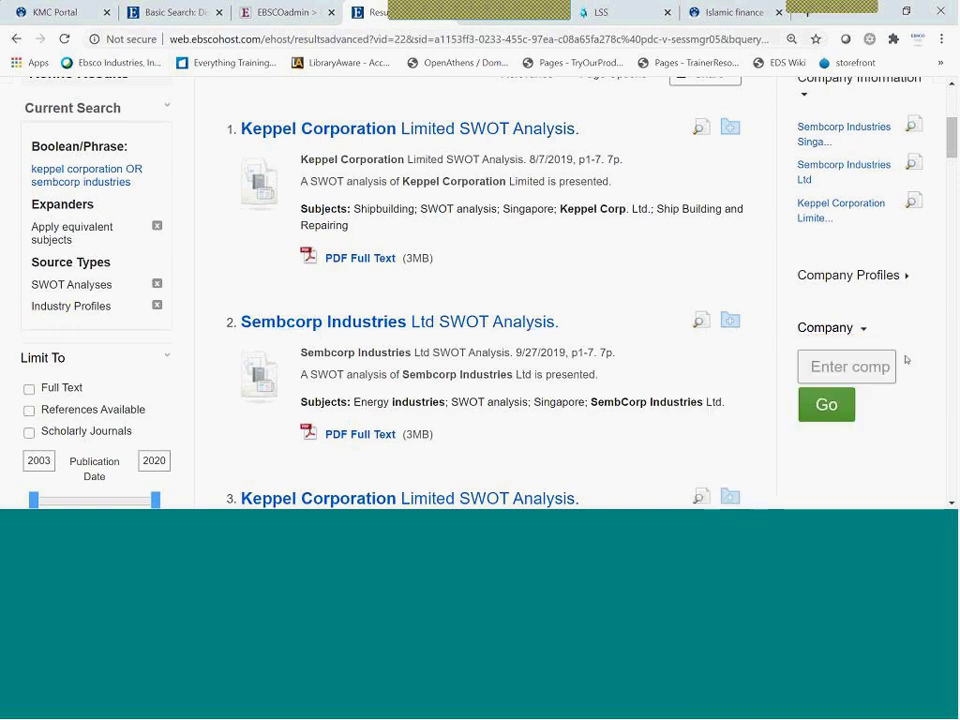
pyautogui.scroll(2, 480, 300)
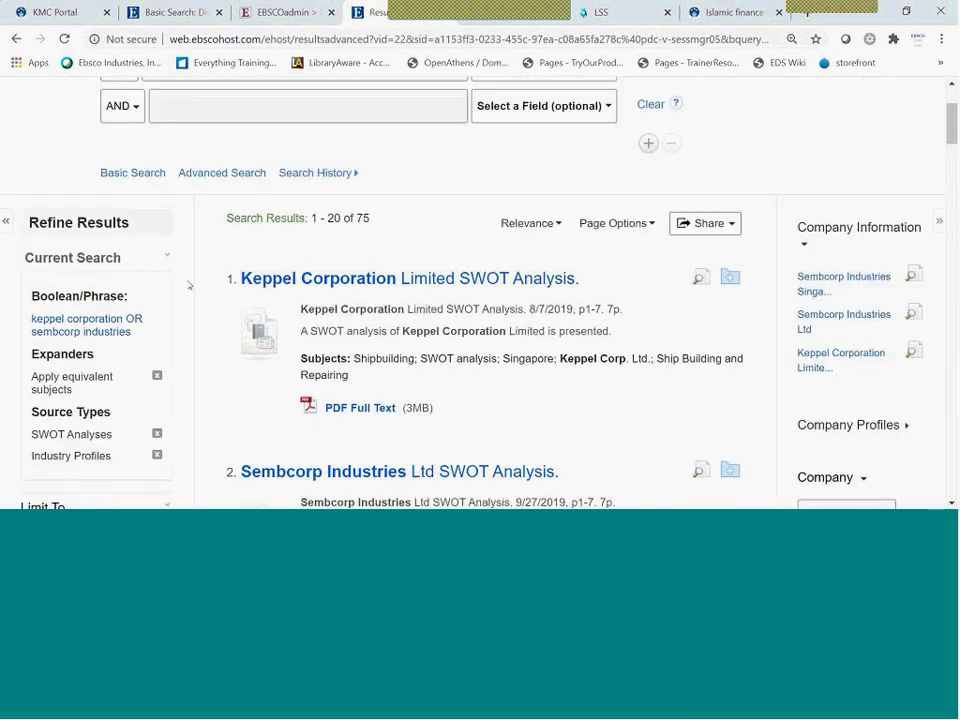
pyautogui.scroll(-5, 186, 291)
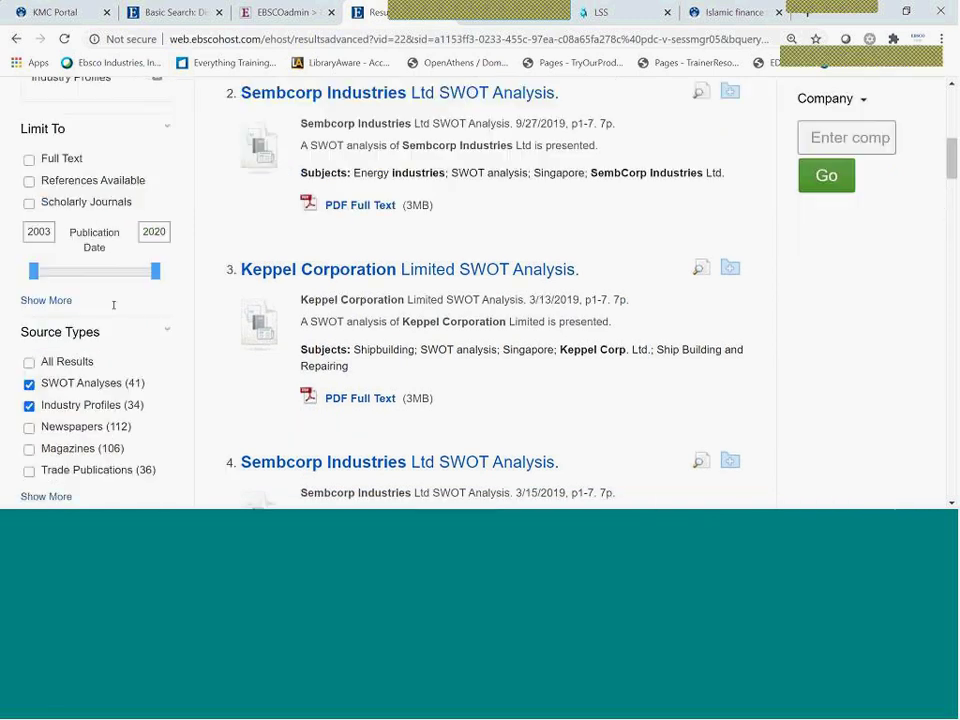
# Reset Source Types to All Results, then keep only Country Reports, leaving the Greenko, SembCorp report
pyautogui.click(45, 352)
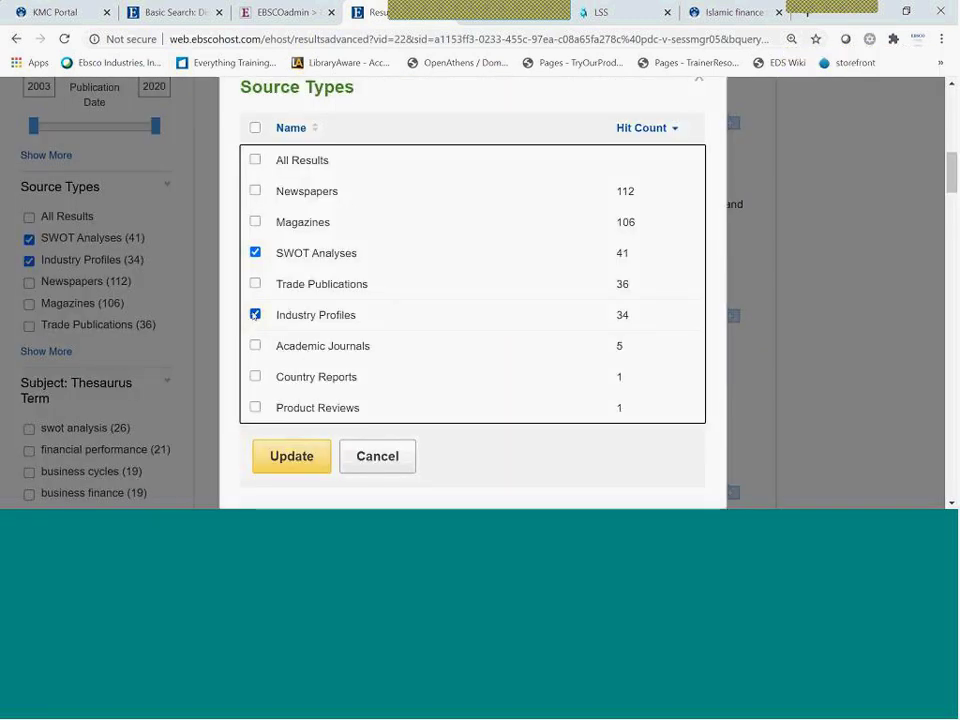
pyautogui.click(255, 160)
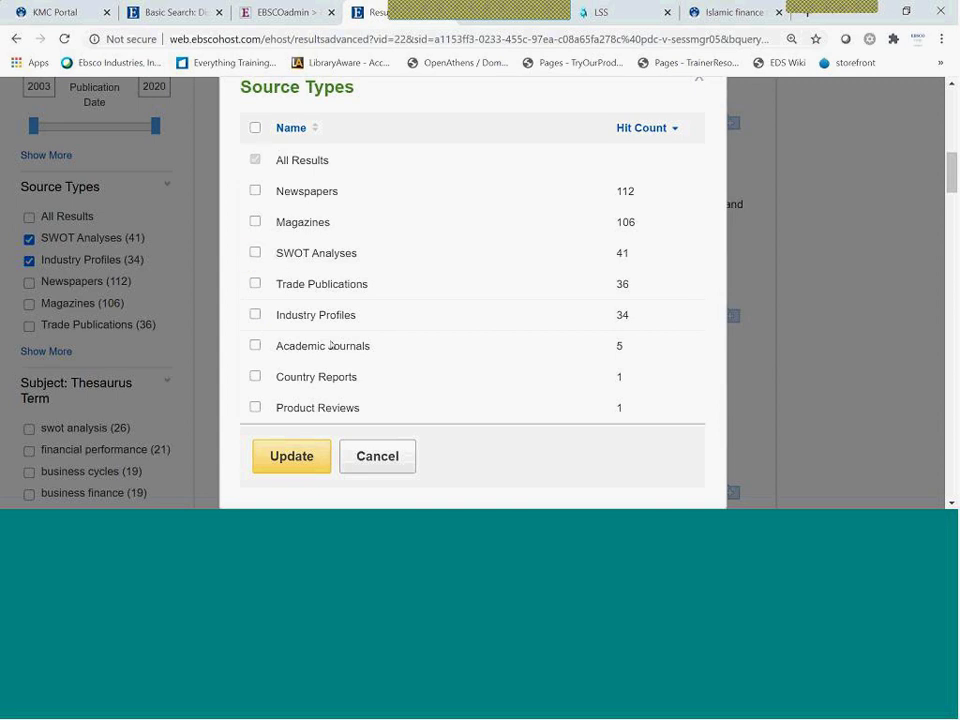
pyautogui.scroll(-2, 323, 395)
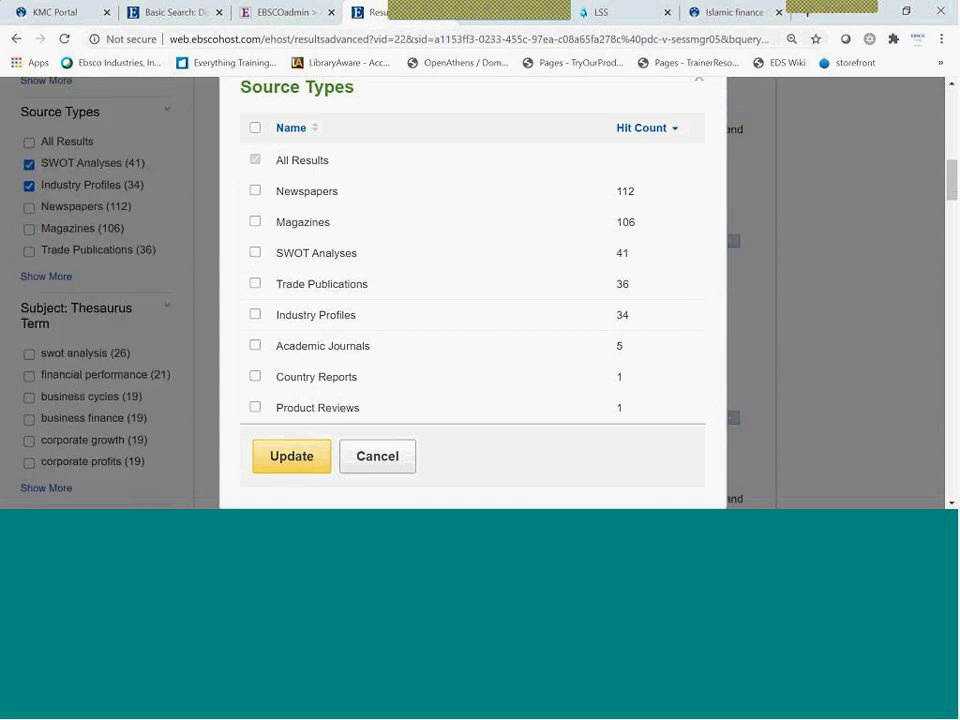
pyautogui.click(255, 376)
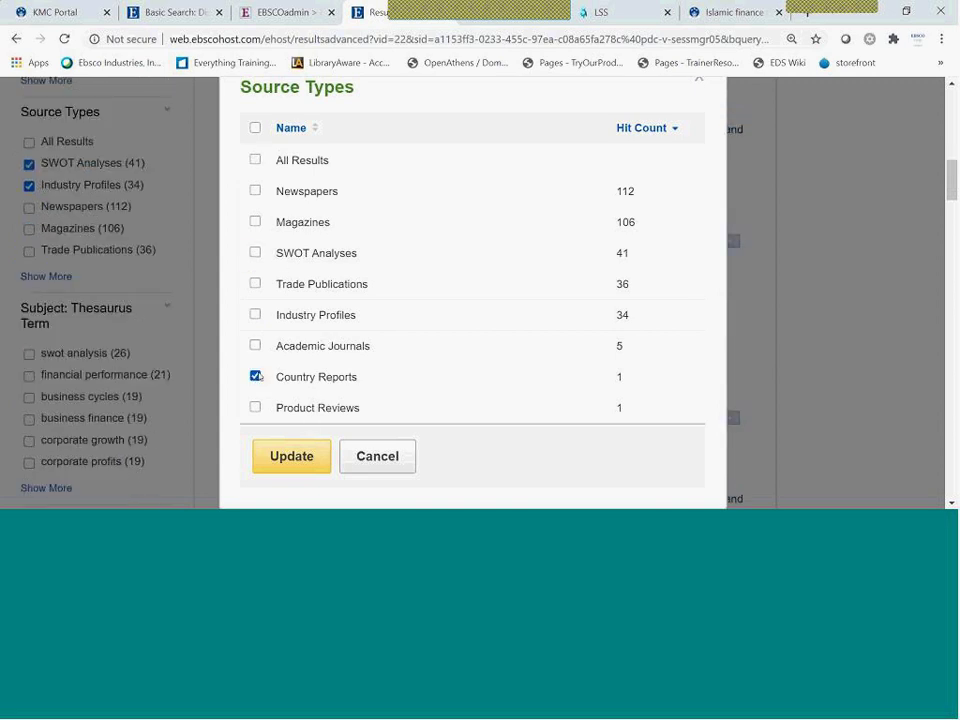
pyautogui.click(293, 458)
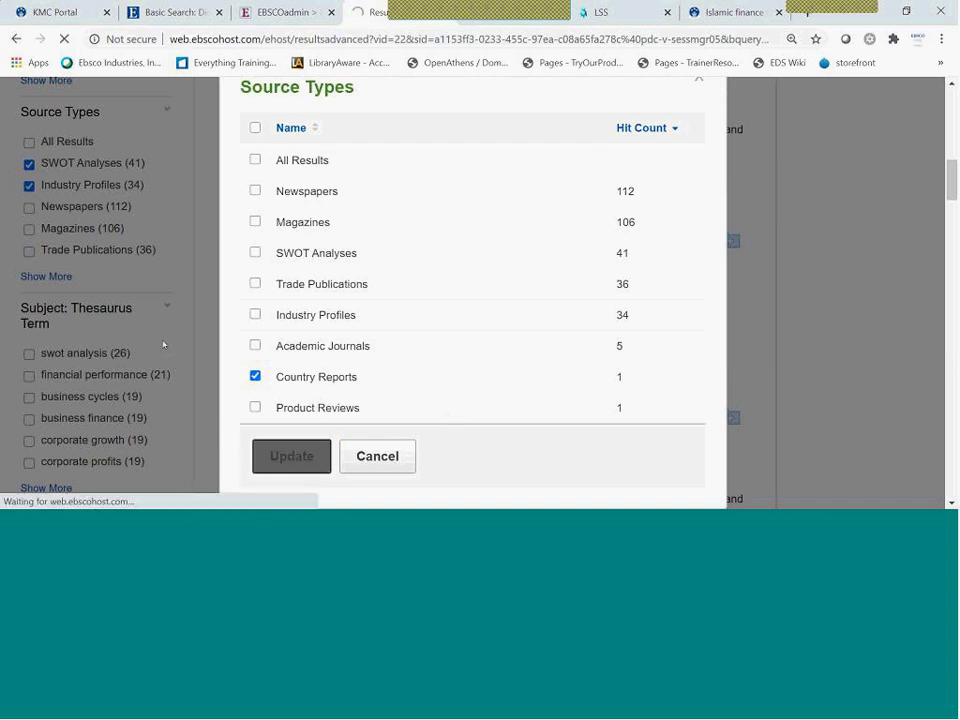
pyautogui.scroll(-3, 185, 334)
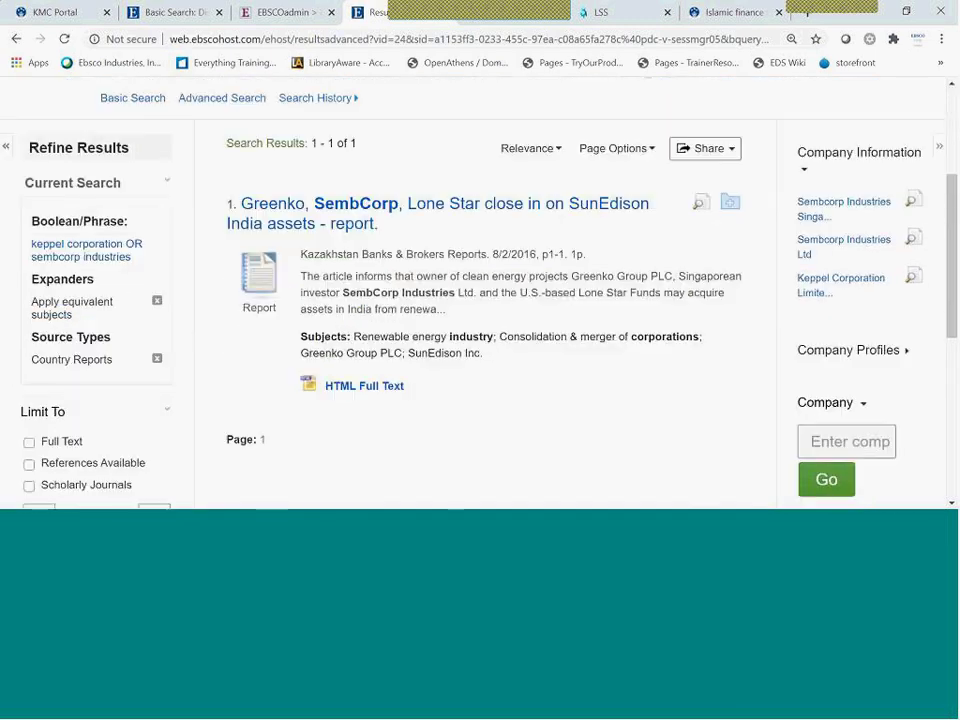
pyautogui.scroll(-2, 290, 160)
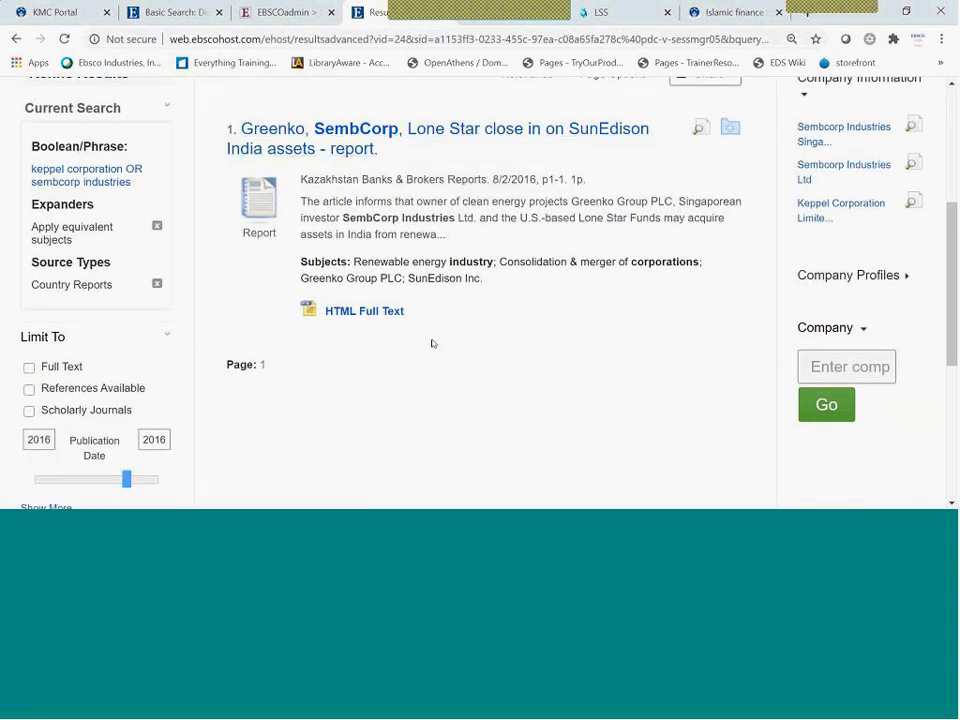
pyautogui.scroll(5, 119, 404)
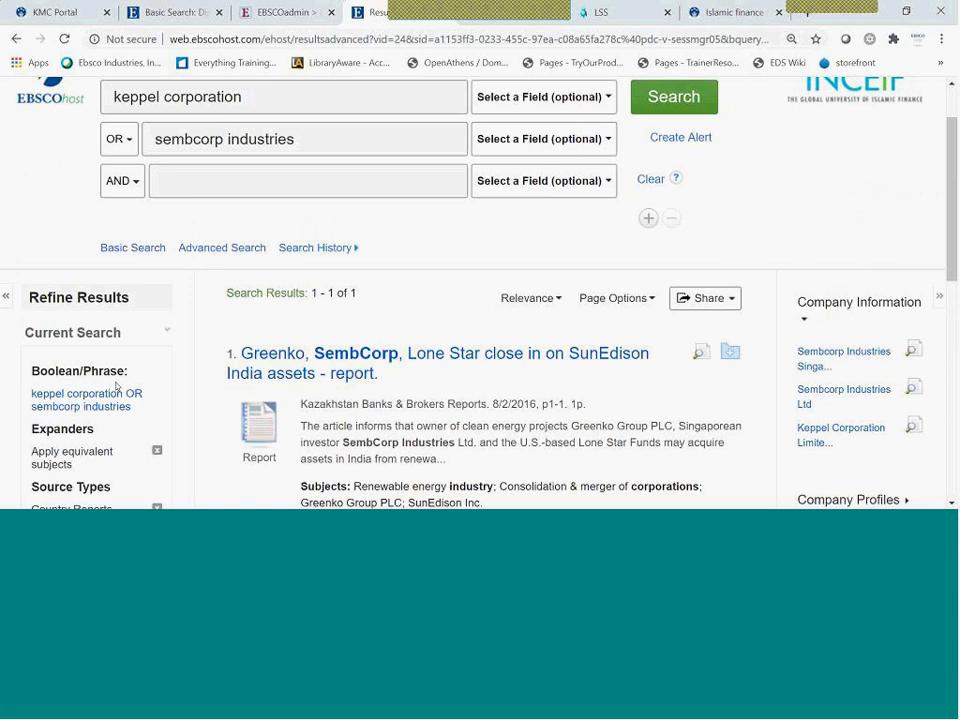
# Start a new advanced search, keeping AND operators, and locate the Publication Type limiter
pyautogui.click(49, 97)
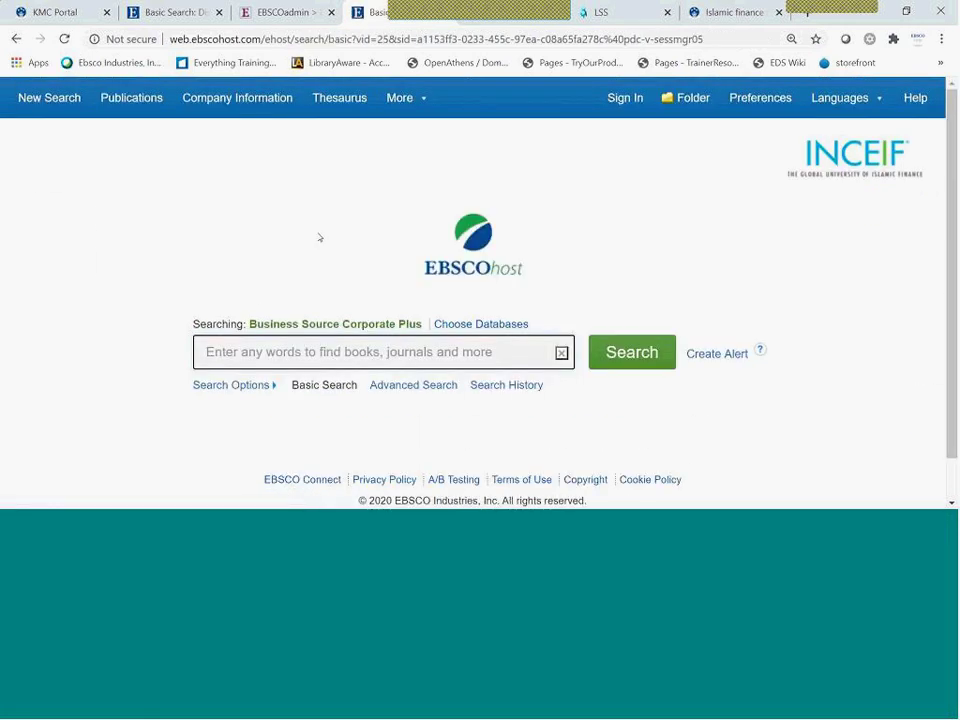
pyautogui.click(409, 389)
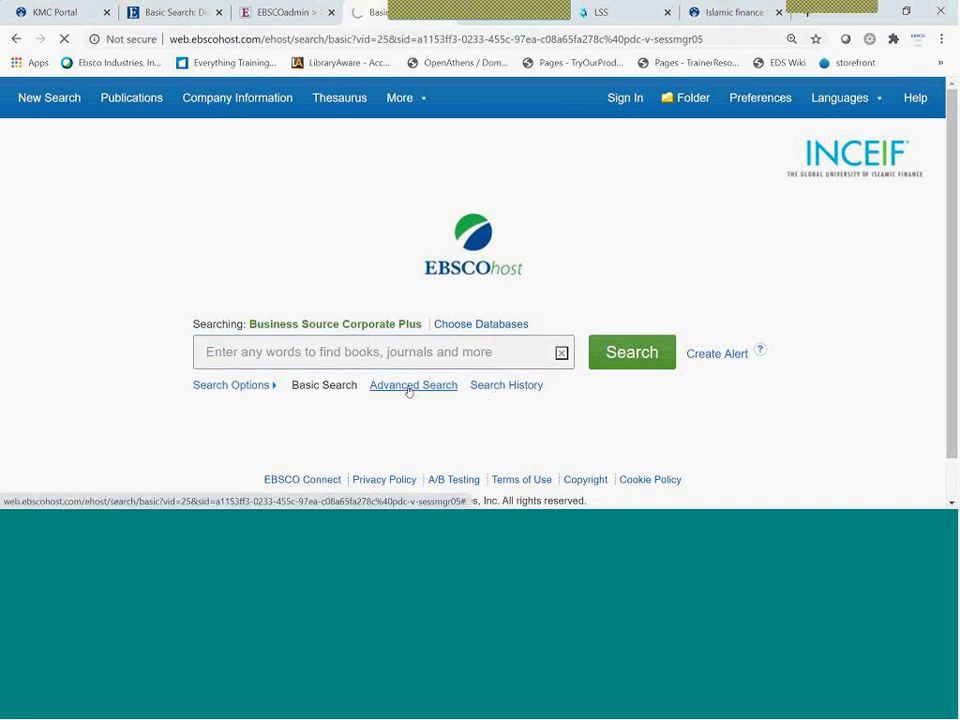
pyautogui.click(114, 254)
pyautogui.press('Escape')
pyautogui.scroll(-1, 101, 396)
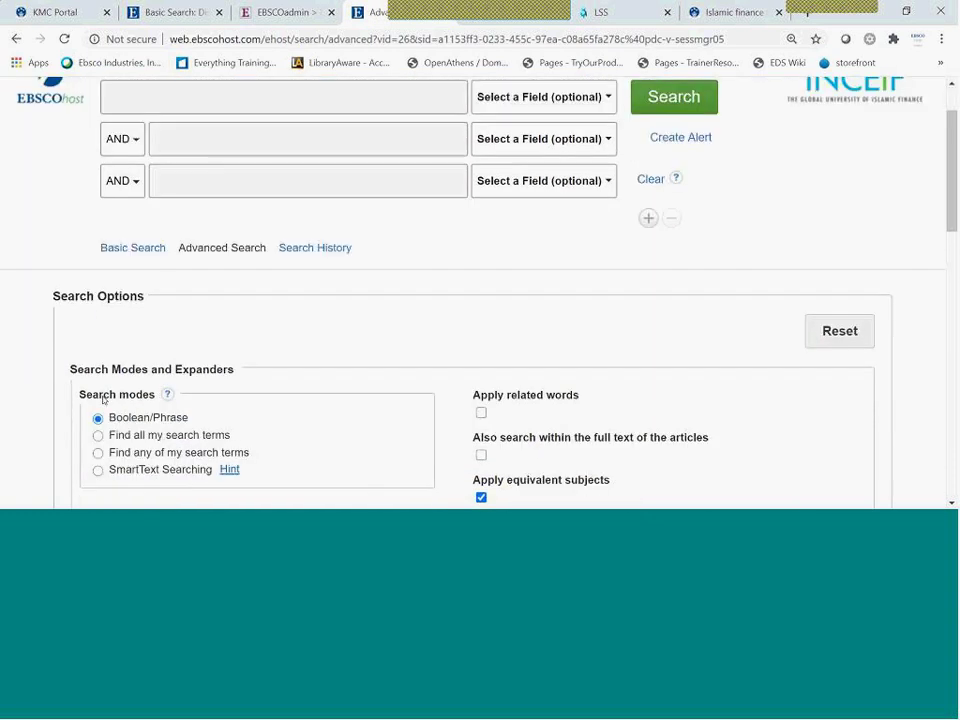
pyautogui.scroll(1, 105, 397)
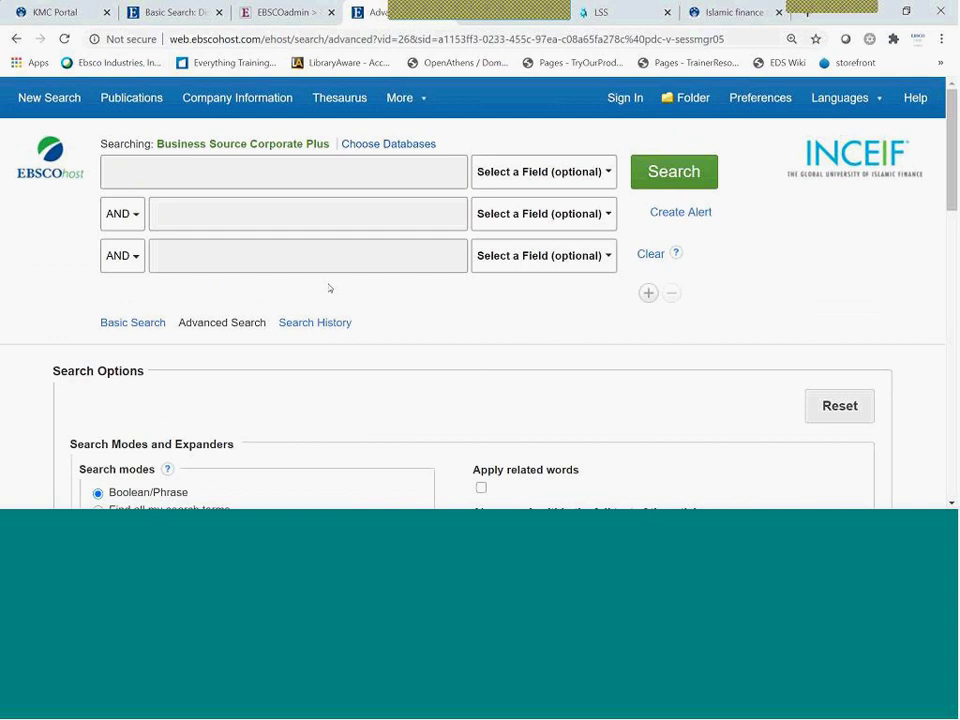
pyautogui.scroll(-6, 330, 288)
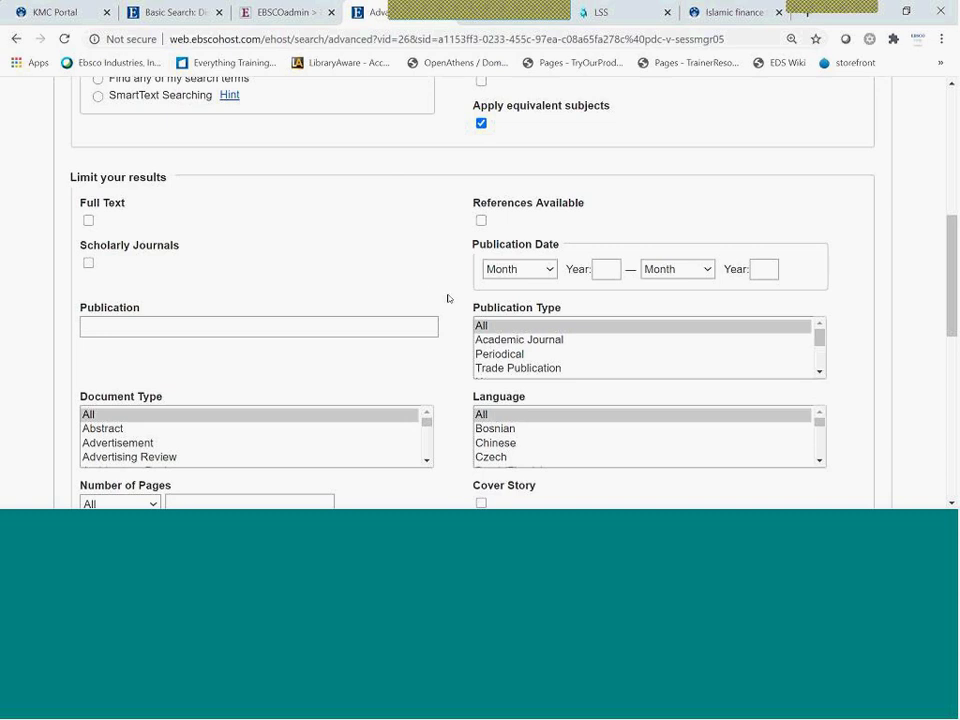
pyautogui.moveTo(474, 307); pyautogui.dragTo(563, 312)
pyautogui.moveTo(66, 399); pyautogui.dragTo(238, 381)
pyautogui.click(341, 346)
# Limit Publication Type to Industry Profile and run the search
pyautogui.scroll(-3, 900, 270)
pyautogui.click(819, 222)
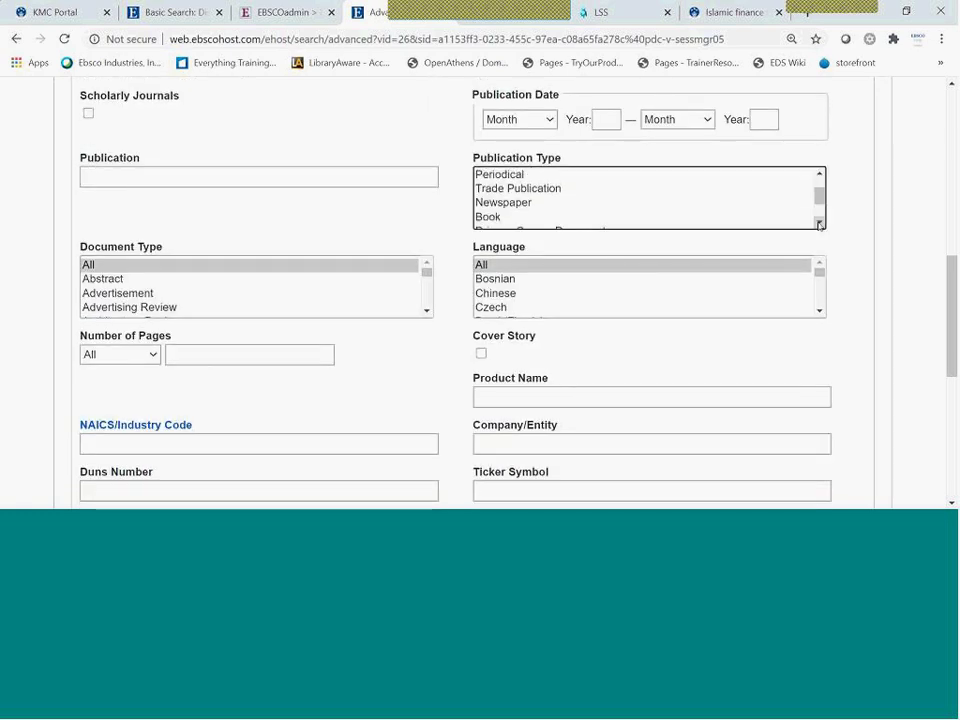
pyautogui.click(819, 224)
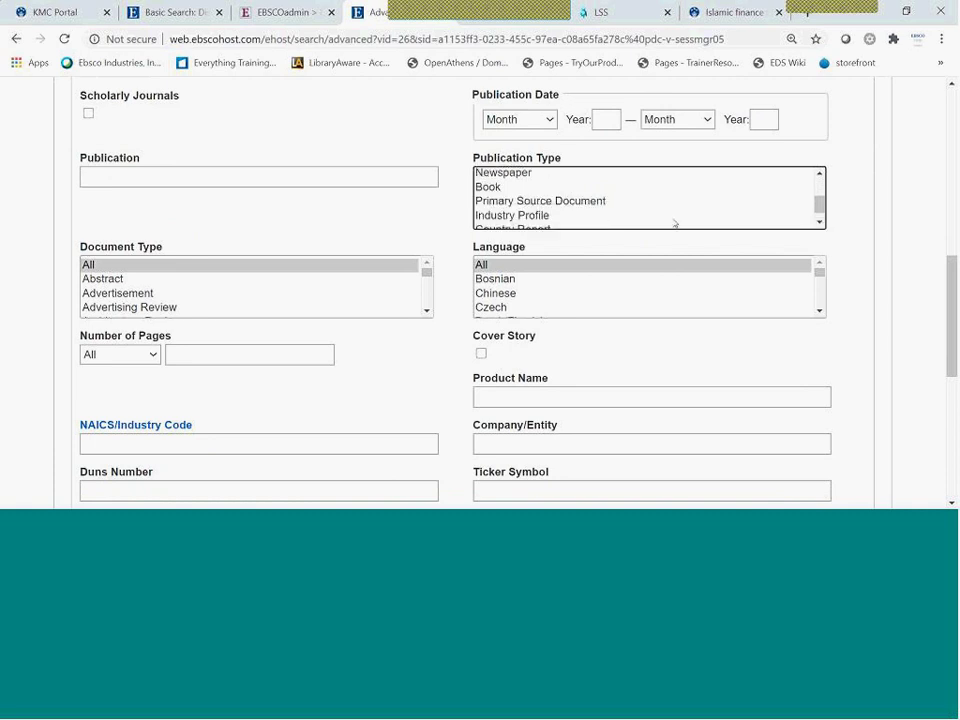
pyautogui.click(819, 224)
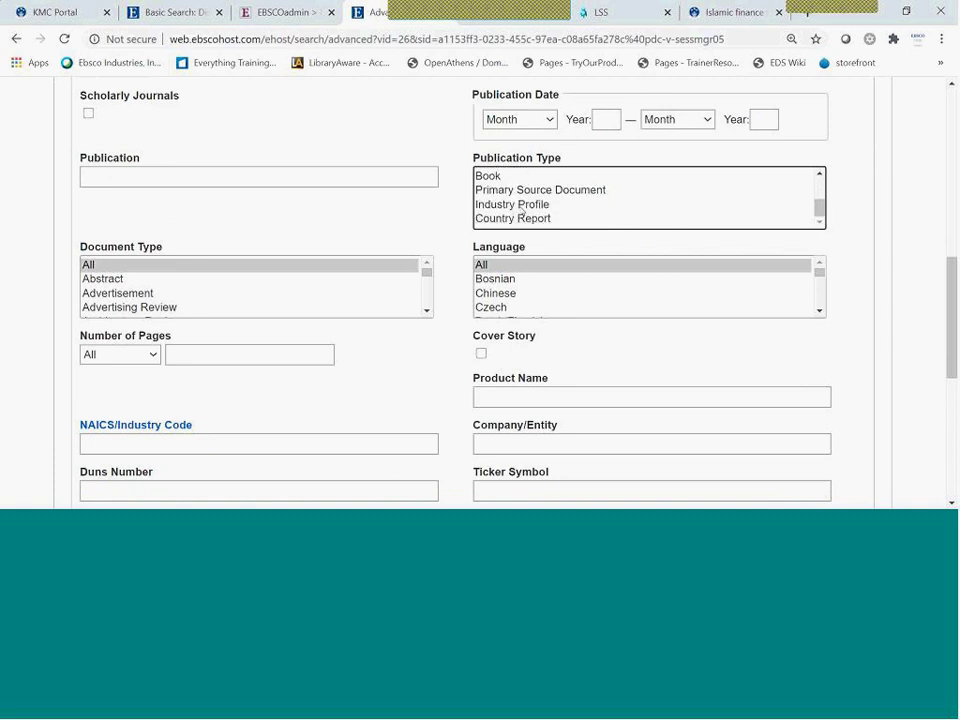
pyautogui.click(518, 205)
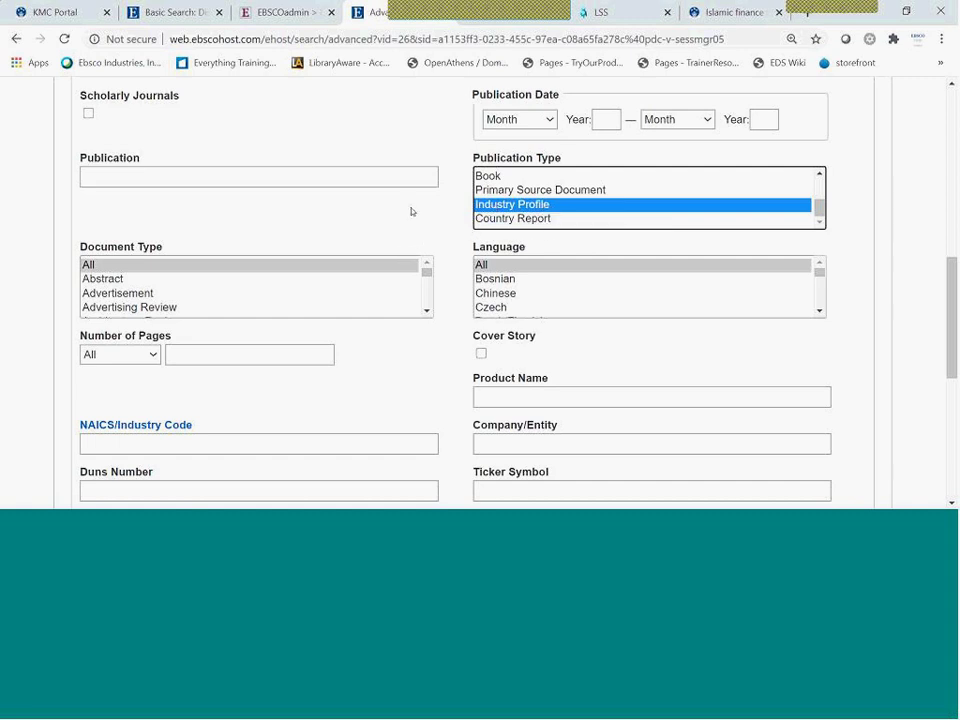
pyautogui.scroll(3, 411, 210)
pyautogui.scroll(3, 632, 189)
pyautogui.click(650, 180)
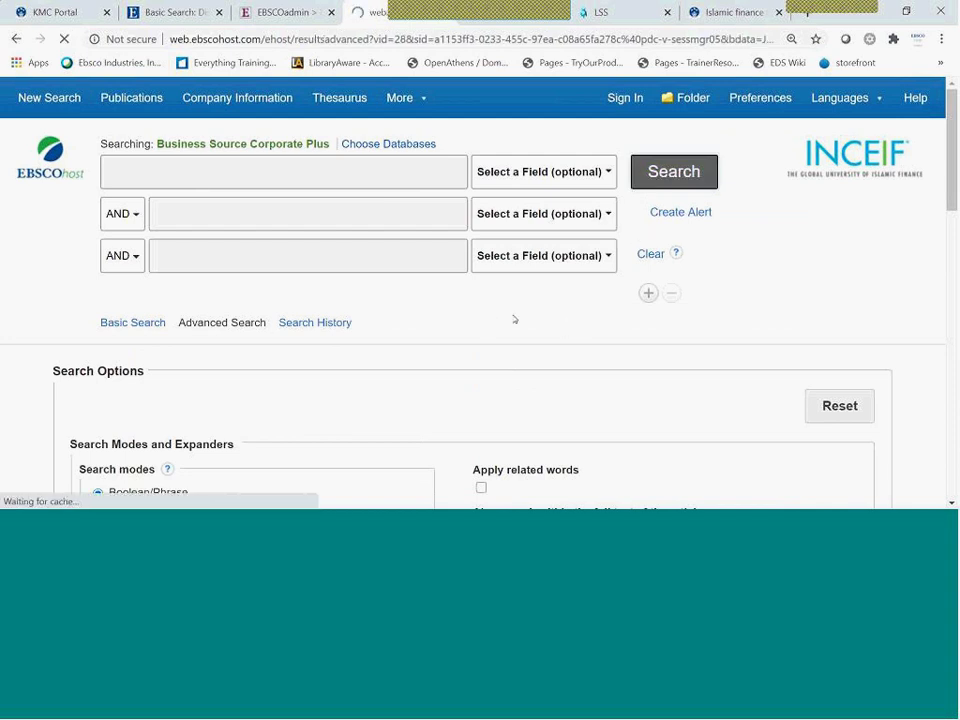
# Narrow the Industry Profile results to the mobile apps subject (674) and open the first record
pyautogui.scroll(-2, 508, 306)
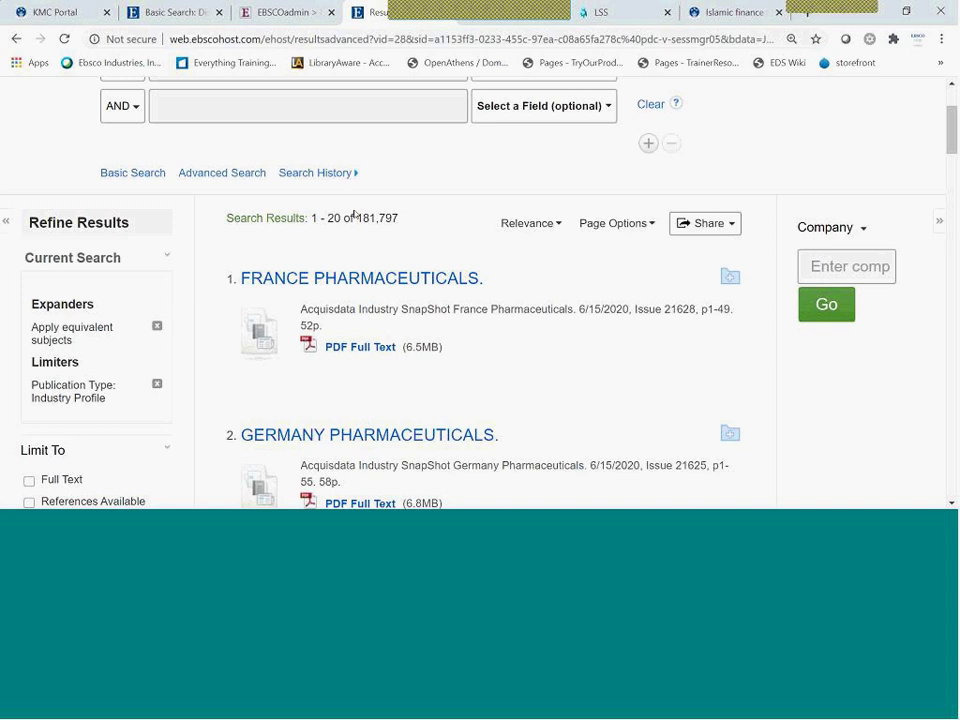
pyautogui.moveTo(354, 214); pyautogui.dragTo(426, 223)
pyautogui.scroll(-2, 447, 246)
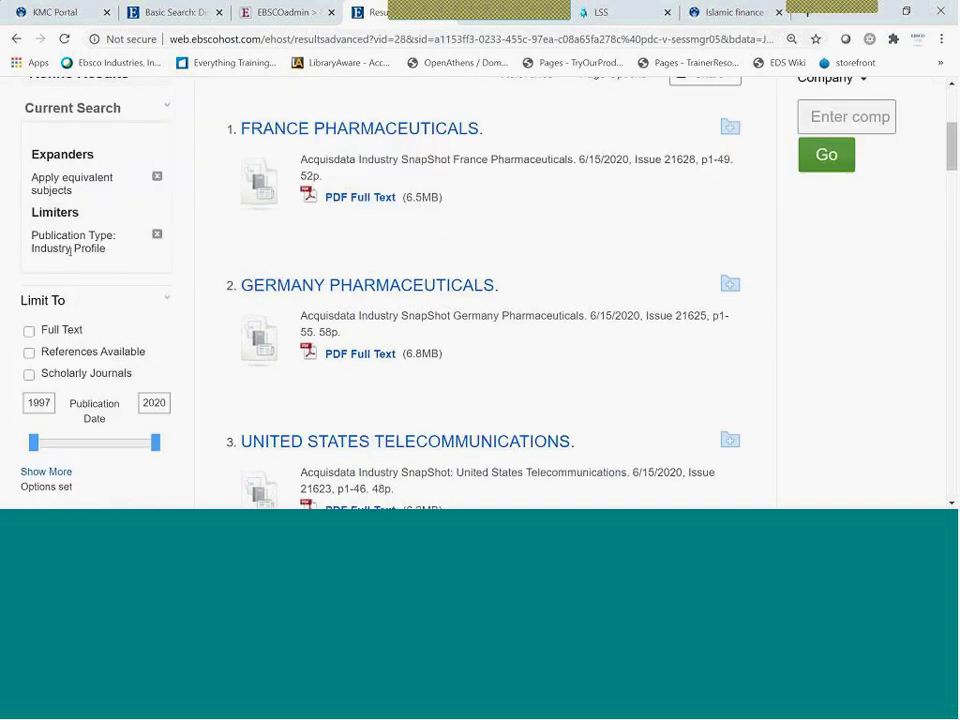
pyautogui.scroll(3, 91, 236)
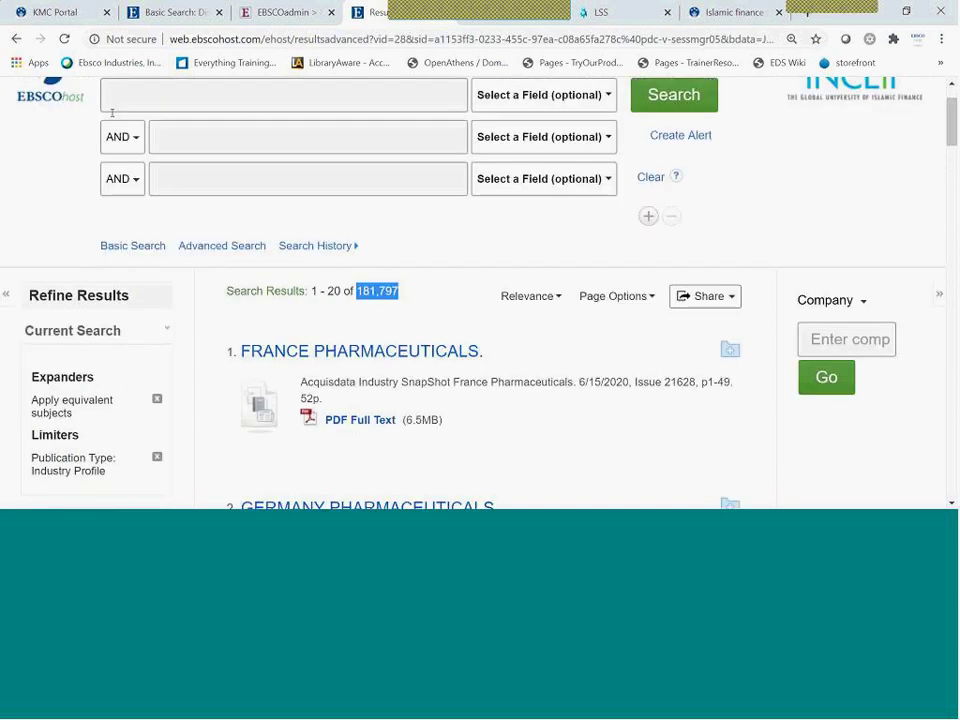
pyautogui.scroll(-3, 104, 220)
pyautogui.scroll(-5, 54, 398)
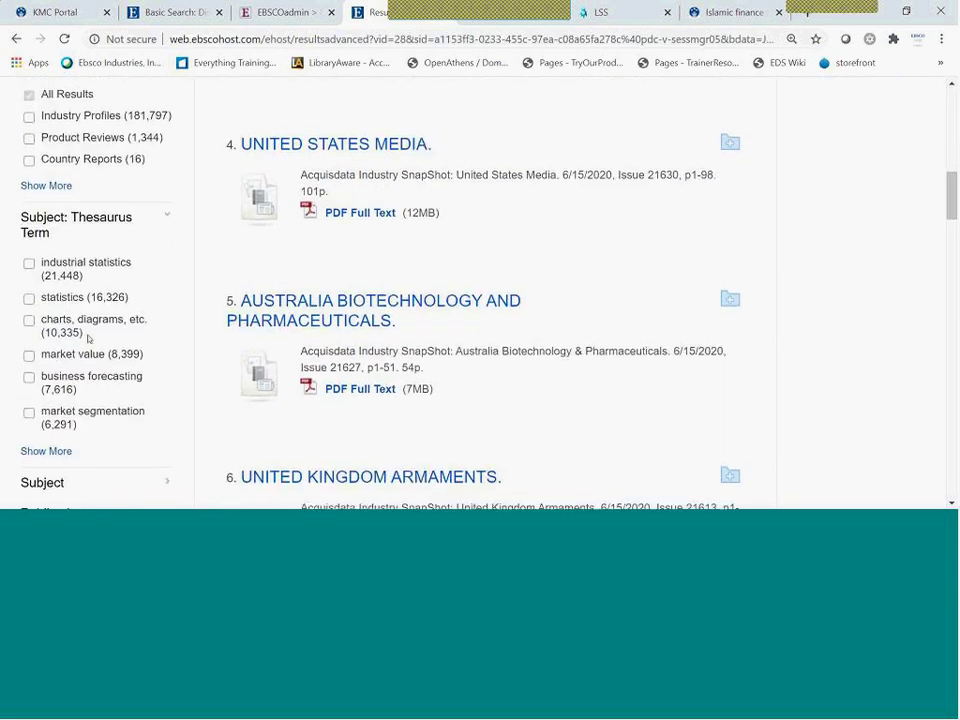
pyautogui.scroll(-2, 88, 338)
pyautogui.click(50, 337)
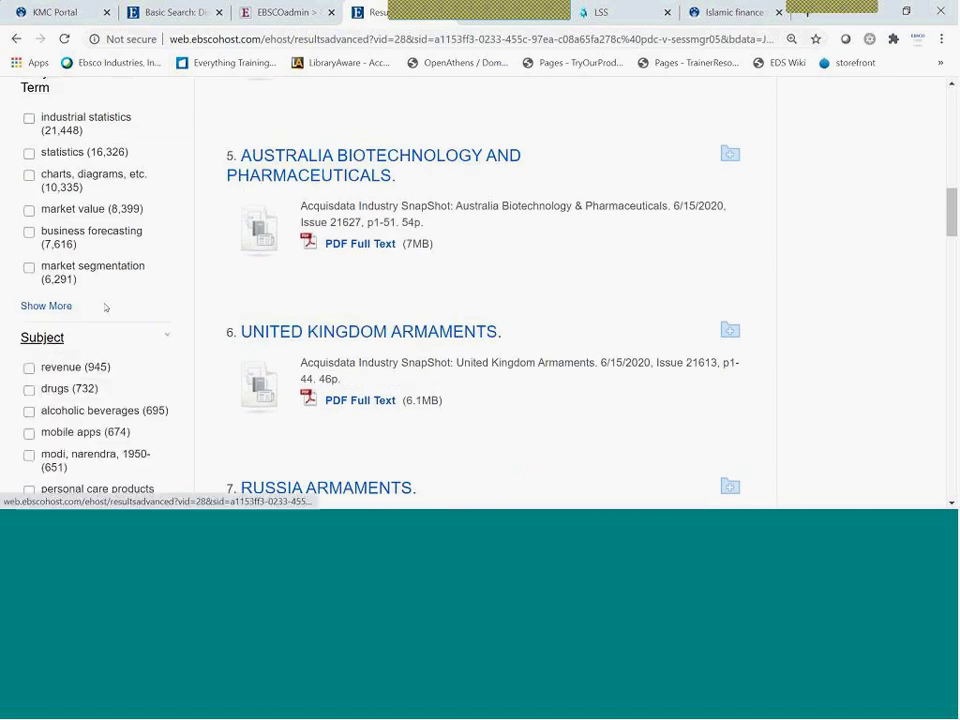
pyautogui.scroll(-2, 88, 350)
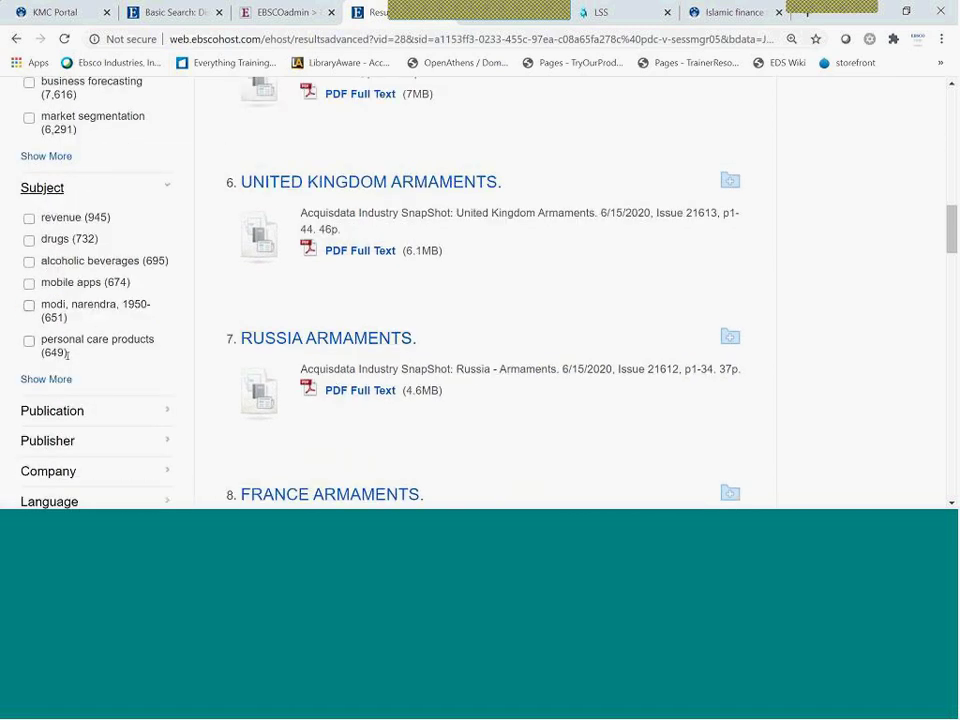
pyautogui.click(29, 284)
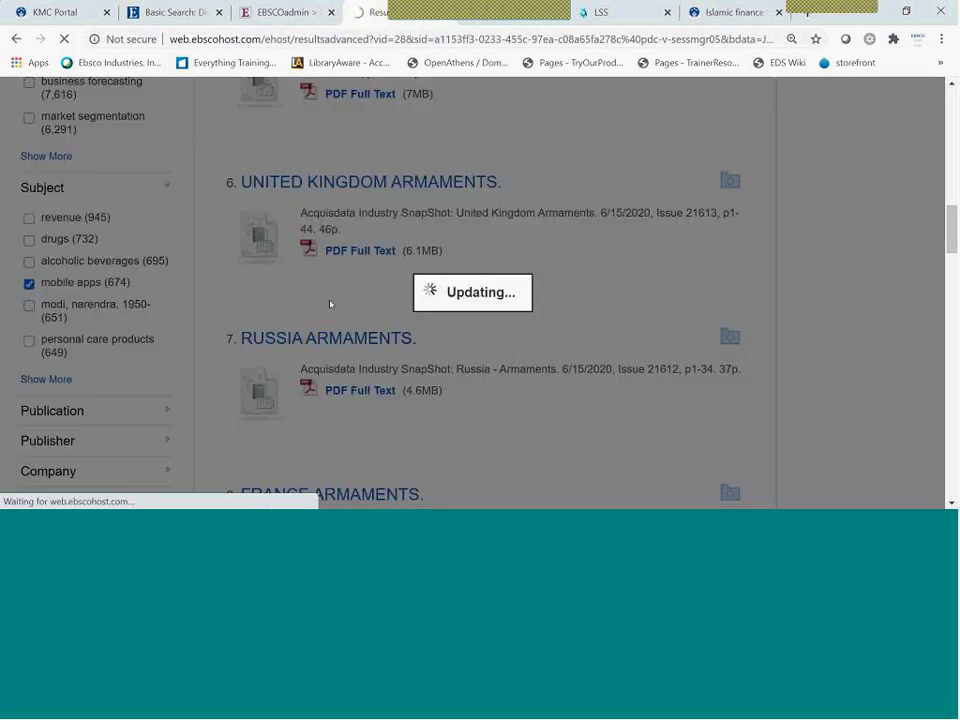
pyautogui.scroll(-3, 298, 328)
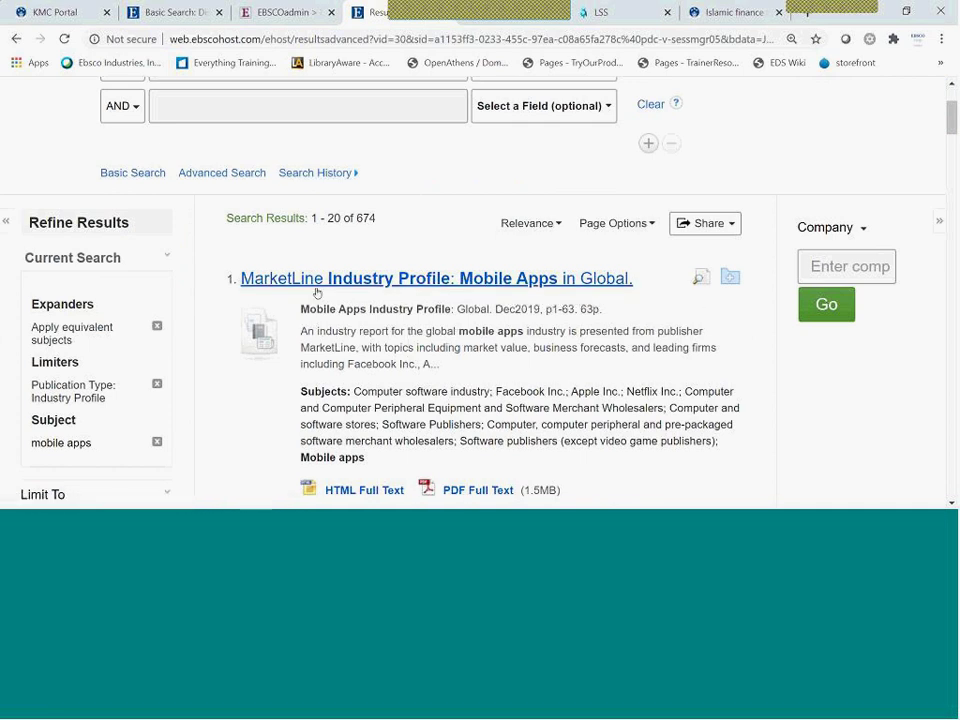
pyautogui.scroll(-3, 360, 360)
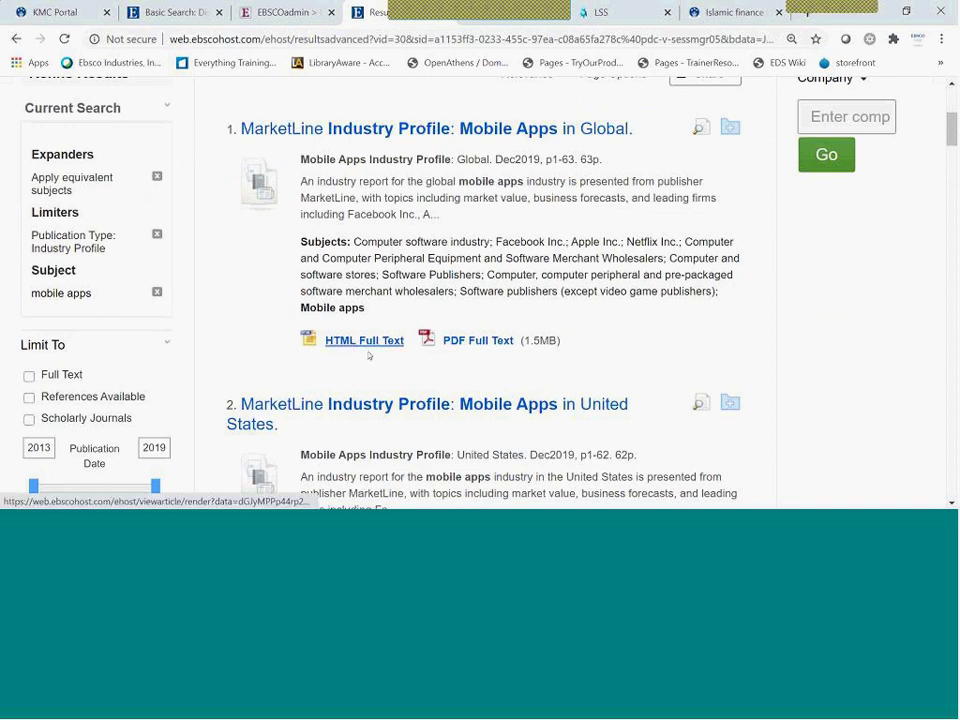
pyautogui.click(413, 132)
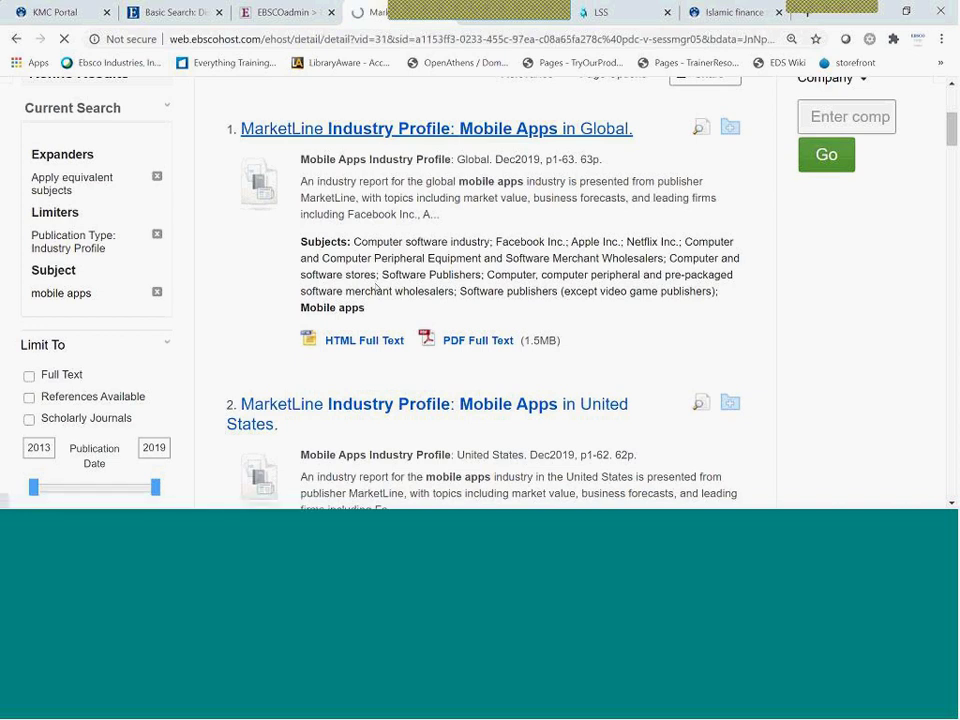
# Read through the Mobile Apps in Global full text, then jump back to the record's top
pyautogui.scroll(-3, 377, 280)
pyautogui.scroll(-5, 375, 277)
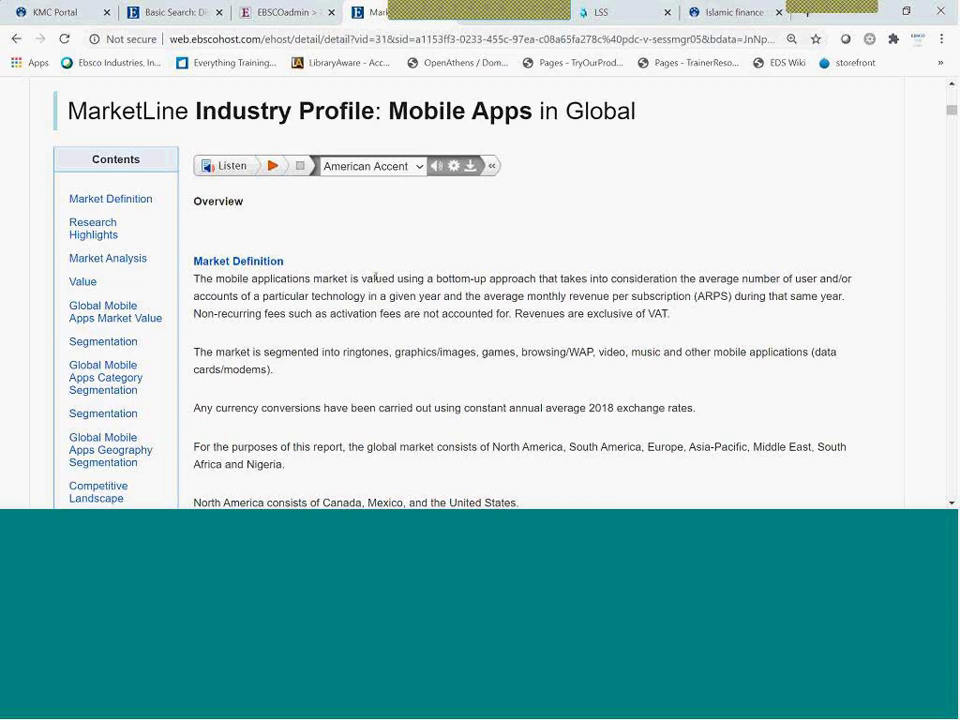
pyautogui.scroll(-3, 376, 277)
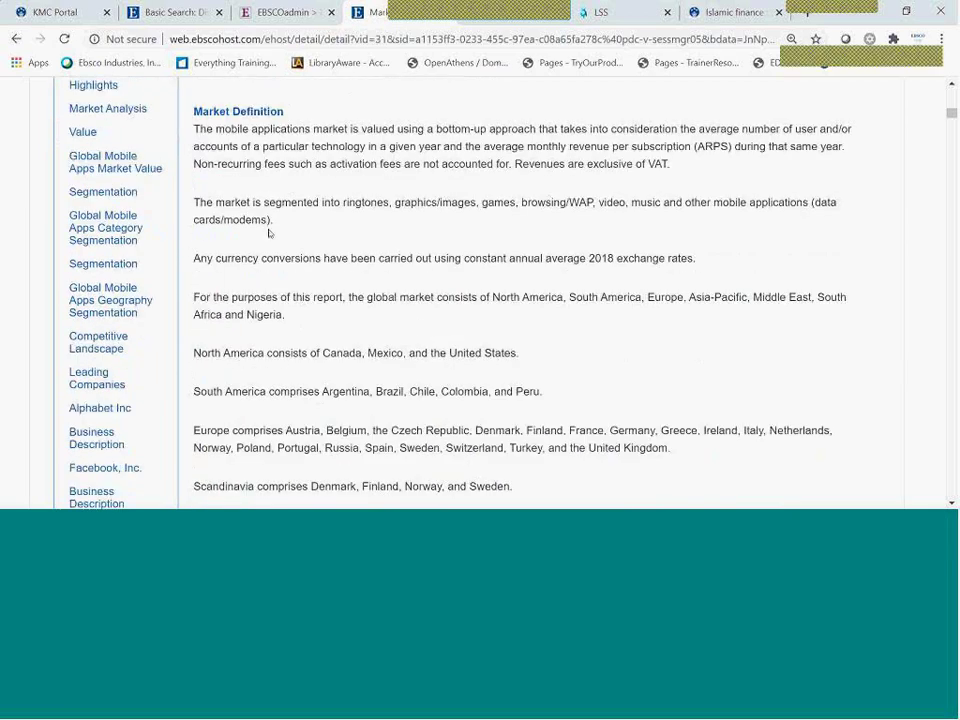
pyautogui.scroll(-9, 268, 235)
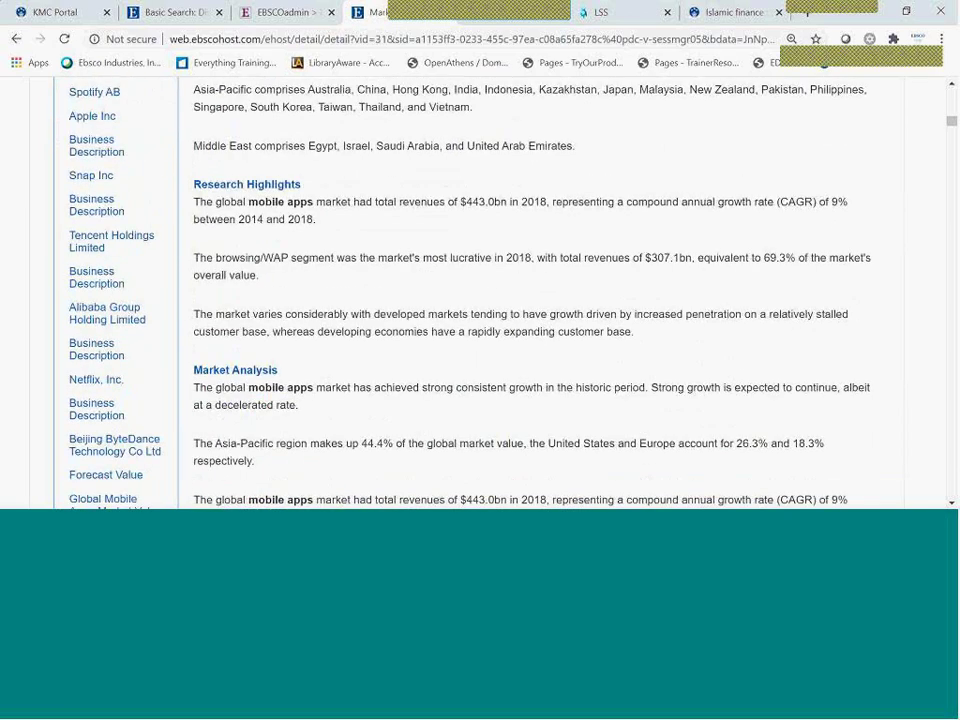
pyautogui.scroll(-8, 268, 235)
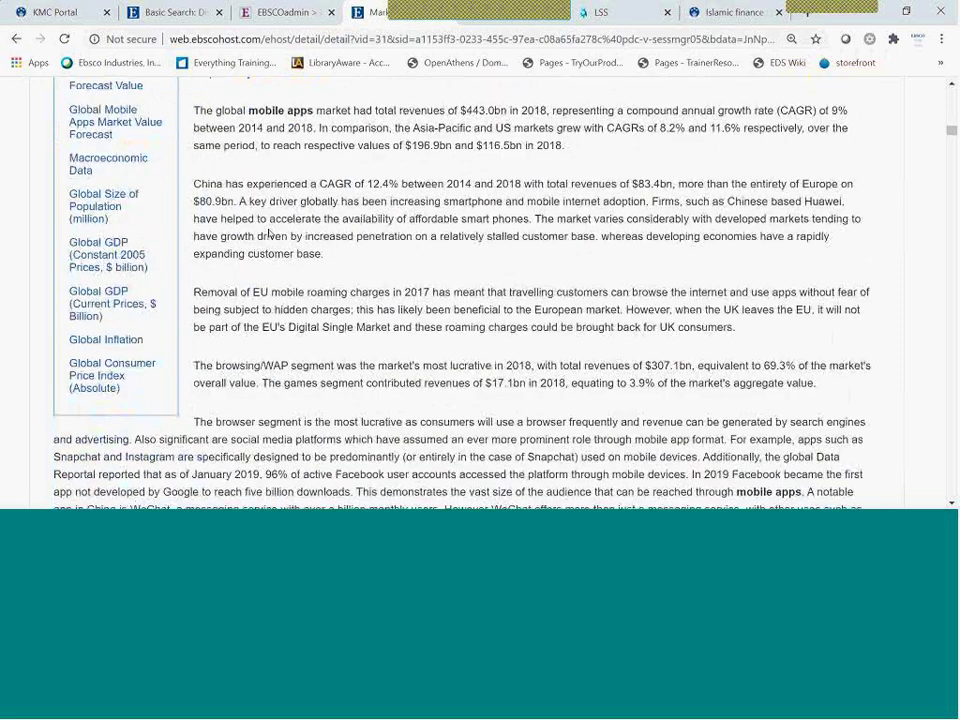
pyautogui.scroll(-6, 269, 235)
pyautogui.press('Home')
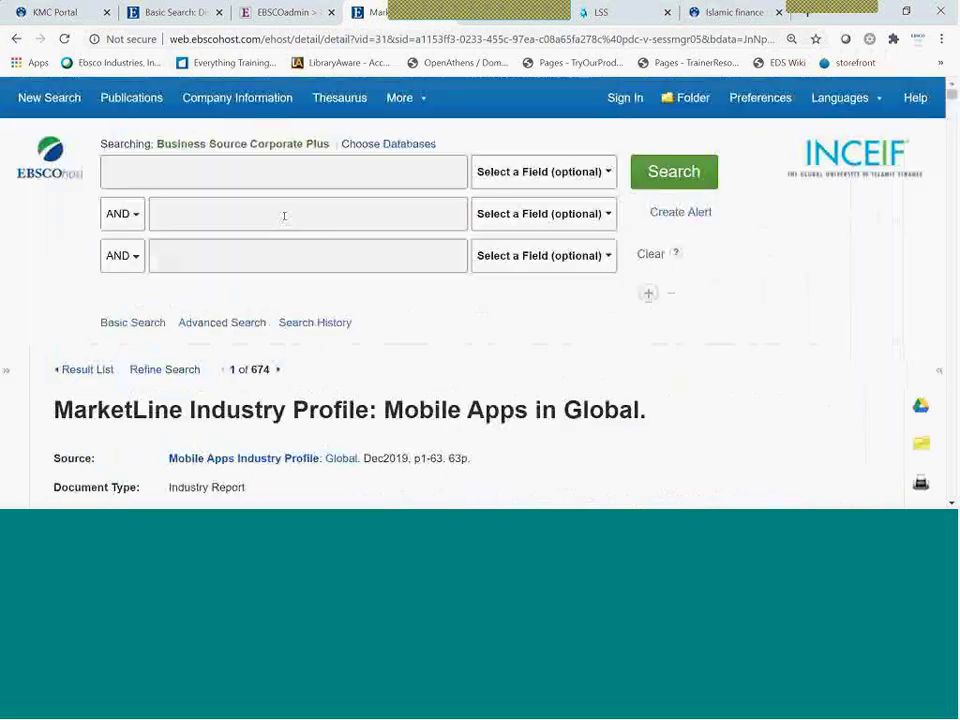
# Start a new advanced search and browse the Publication Type limiter options
pyautogui.click(60, 103)
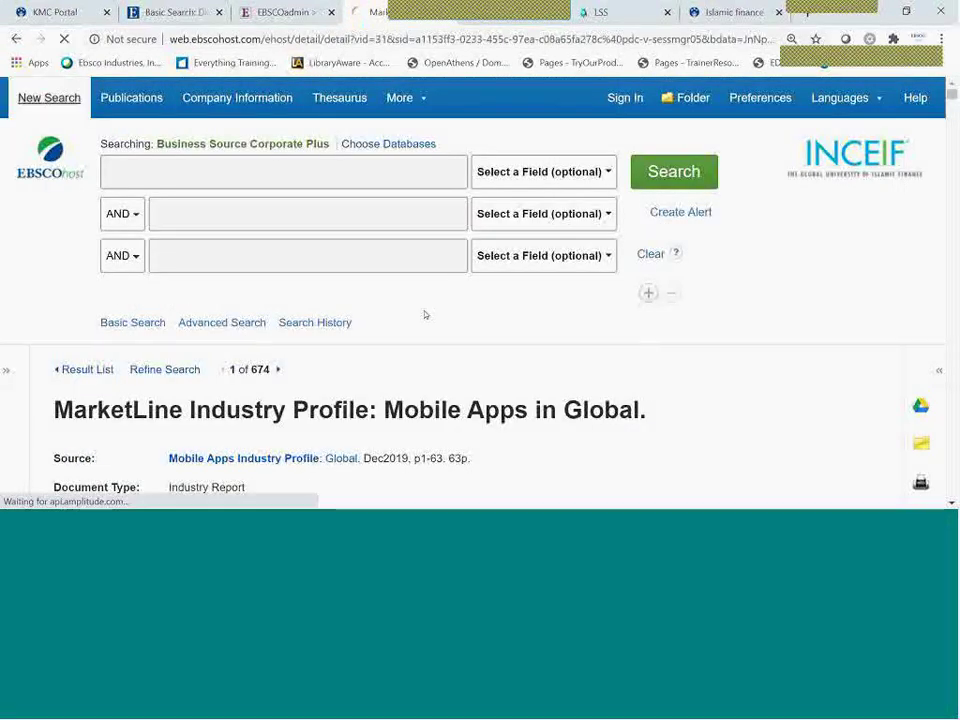
pyautogui.click(390, 387)
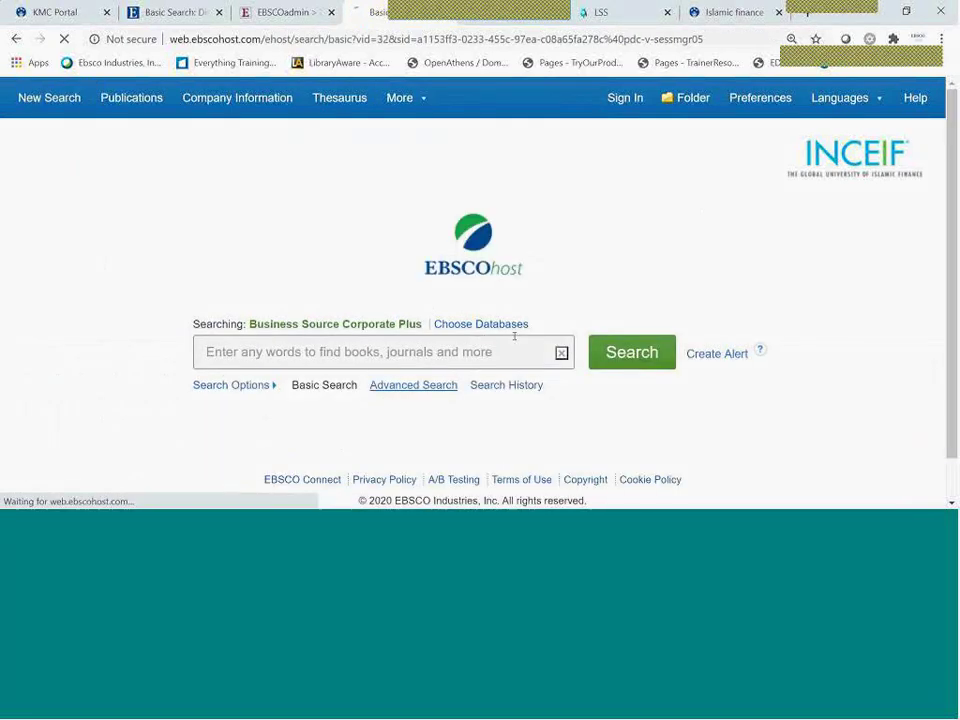
pyautogui.scroll(-5, 482, 258)
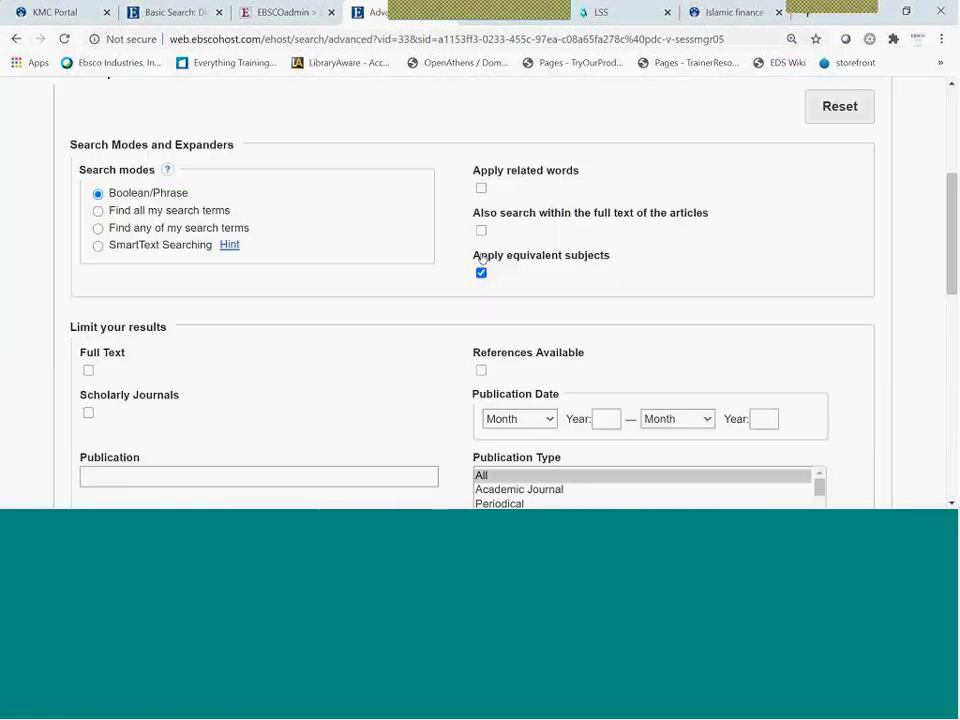
pyautogui.moveTo(471, 233); pyautogui.dragTo(562, 233)
pyautogui.click(600, 251)
pyautogui.scroll(-3, 535, 280)
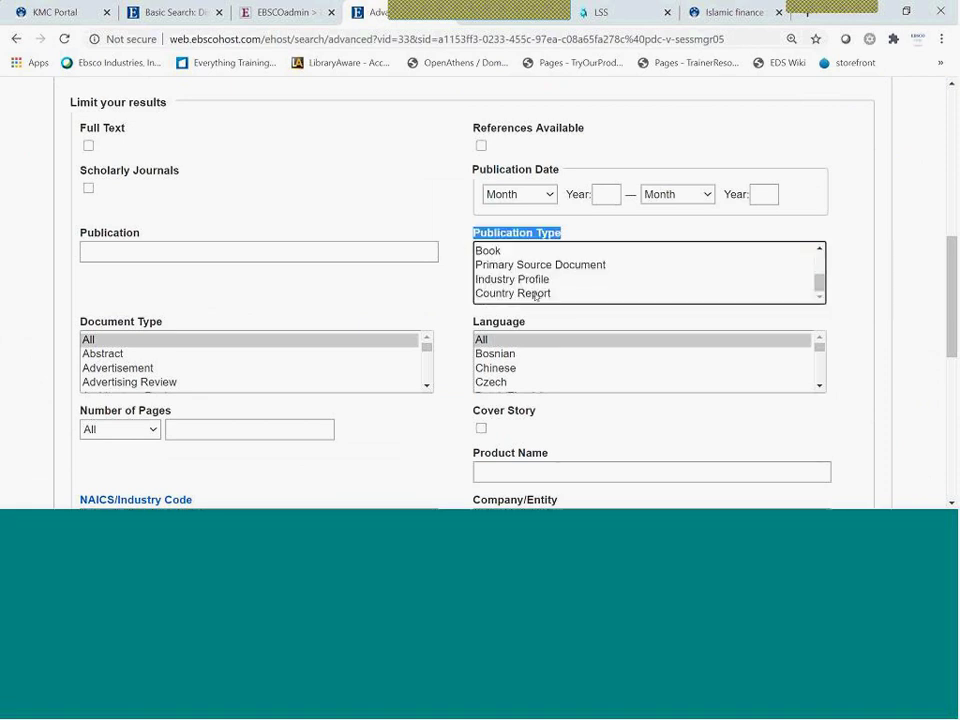
pyautogui.click(146, 296)
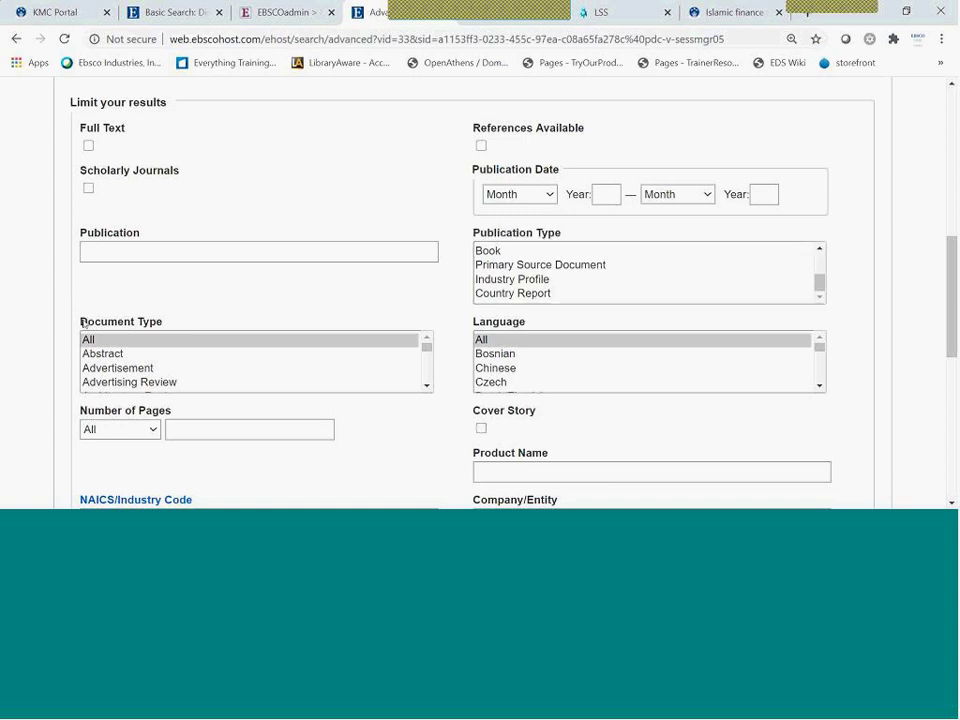
# Limit Document Type to Case Study and enter 'finance' as the search term
pyautogui.moveTo(174, 321); pyautogui.dragTo(296, 313)
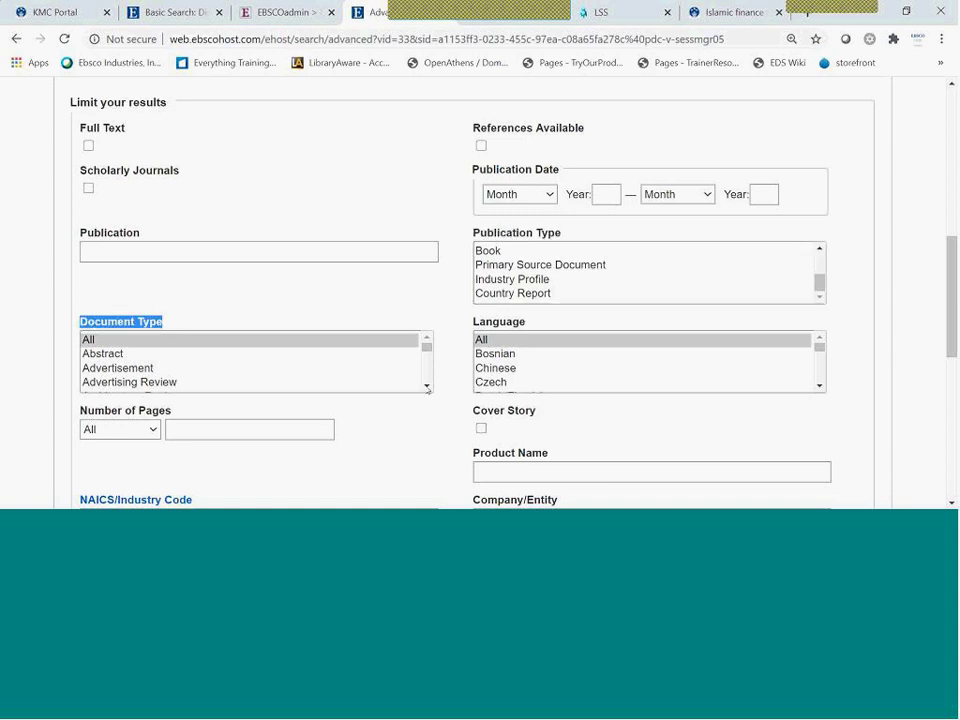
pyautogui.click(427, 386)
pyautogui.click(427, 387)
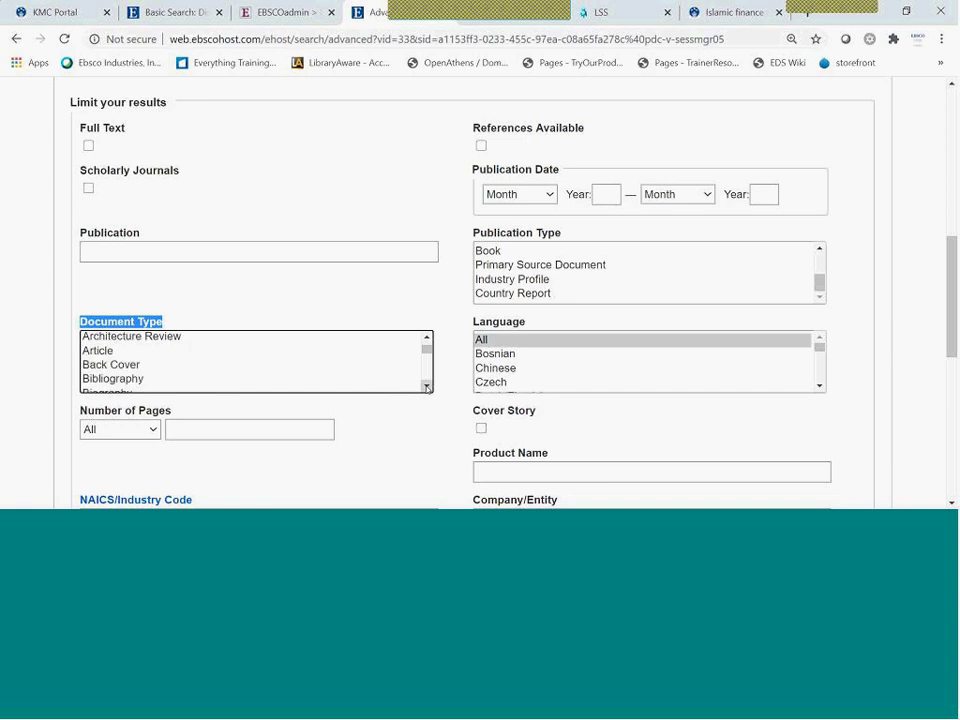
pyautogui.click(427, 387)
pyautogui.click(427, 387)
pyautogui.click(427, 387)
pyautogui.click(427, 387)
pyautogui.click(140, 360)
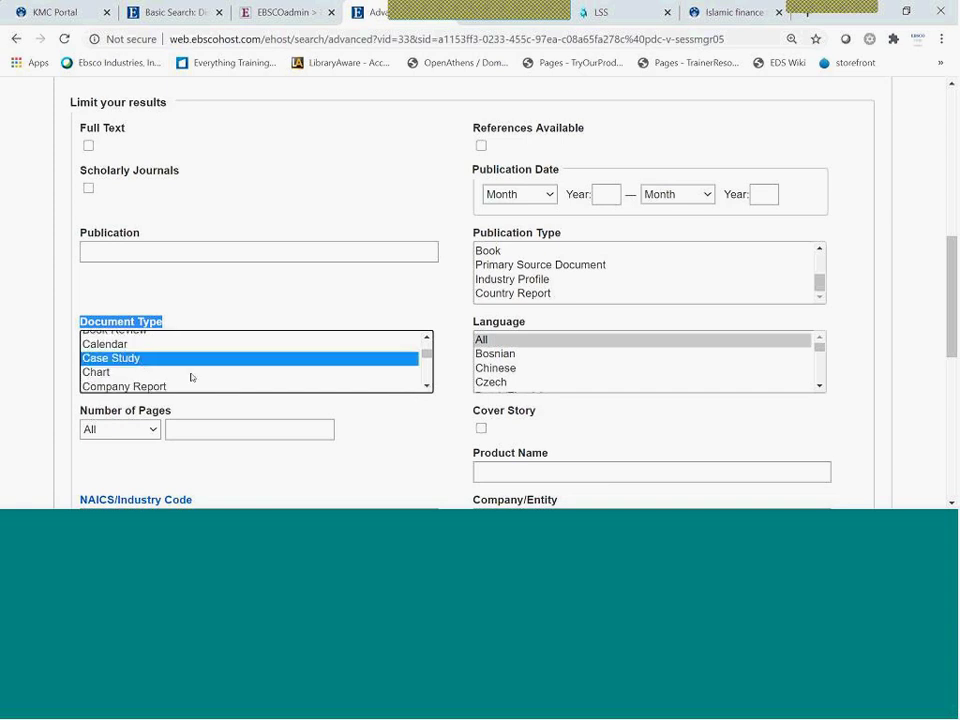
pyautogui.scroll(3, 268, 305)
pyautogui.click(268, 182)
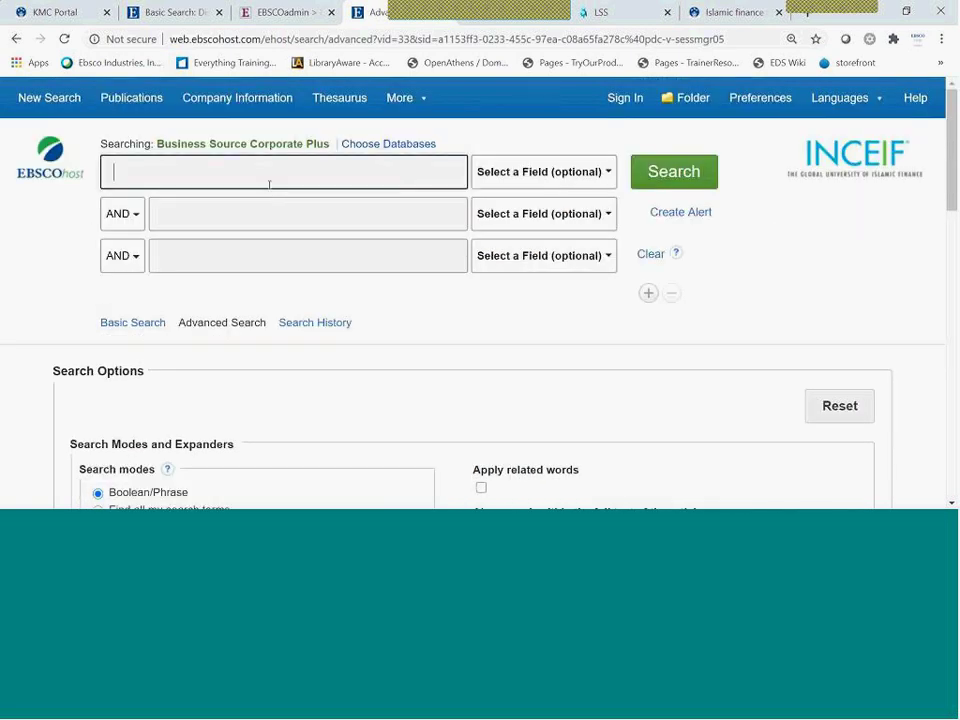
pyautogui.write('finance')
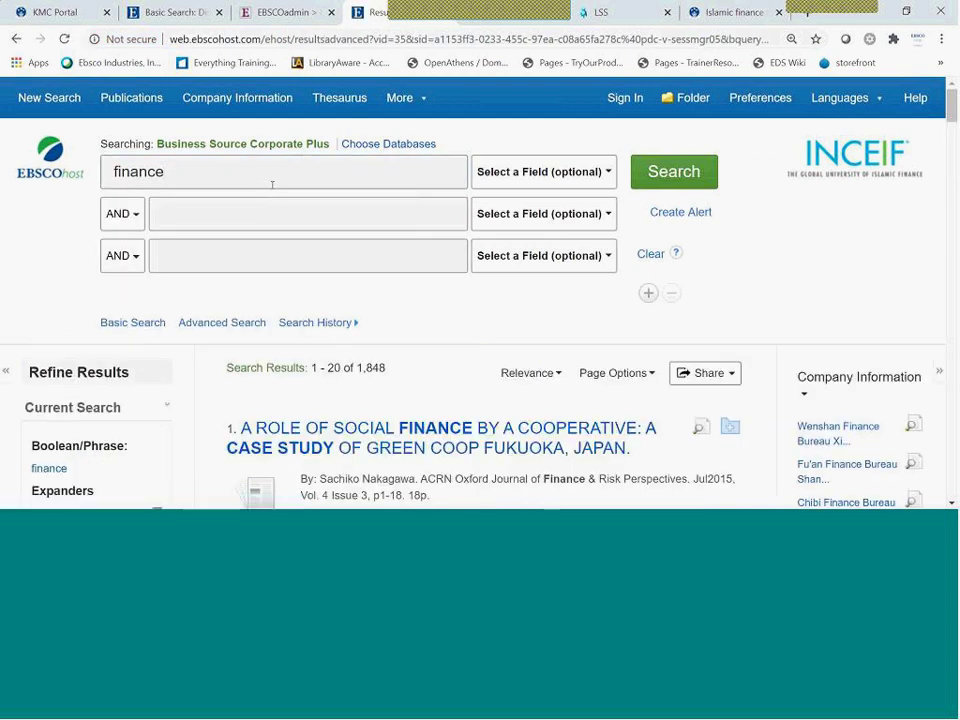
pyautogui.scroll(-5, 270, 190)
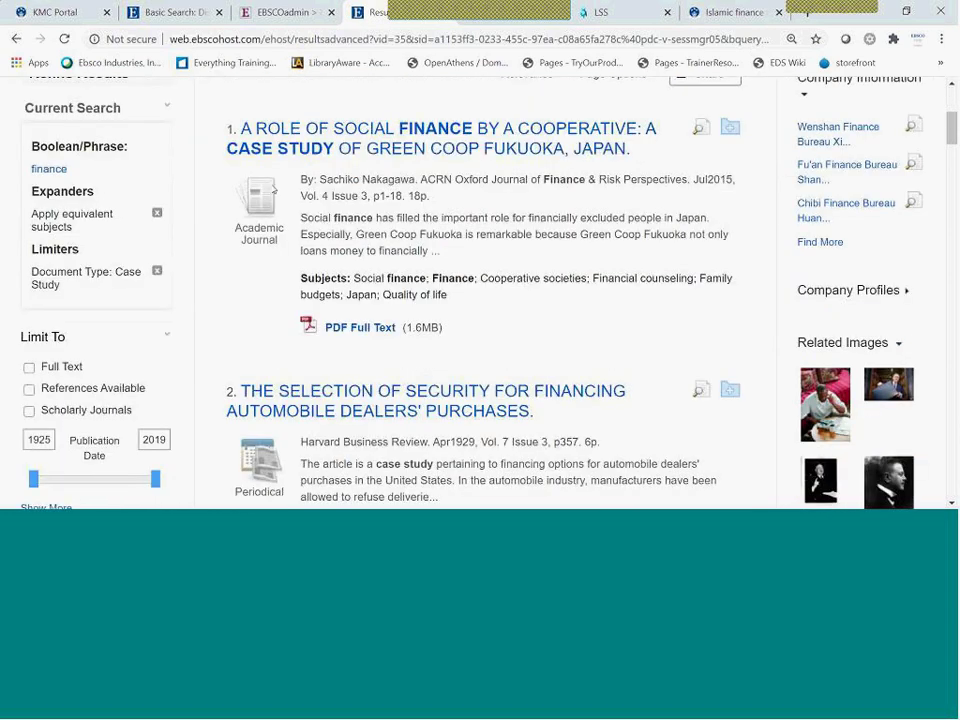
pyautogui.scroll(-1, 249, 238)
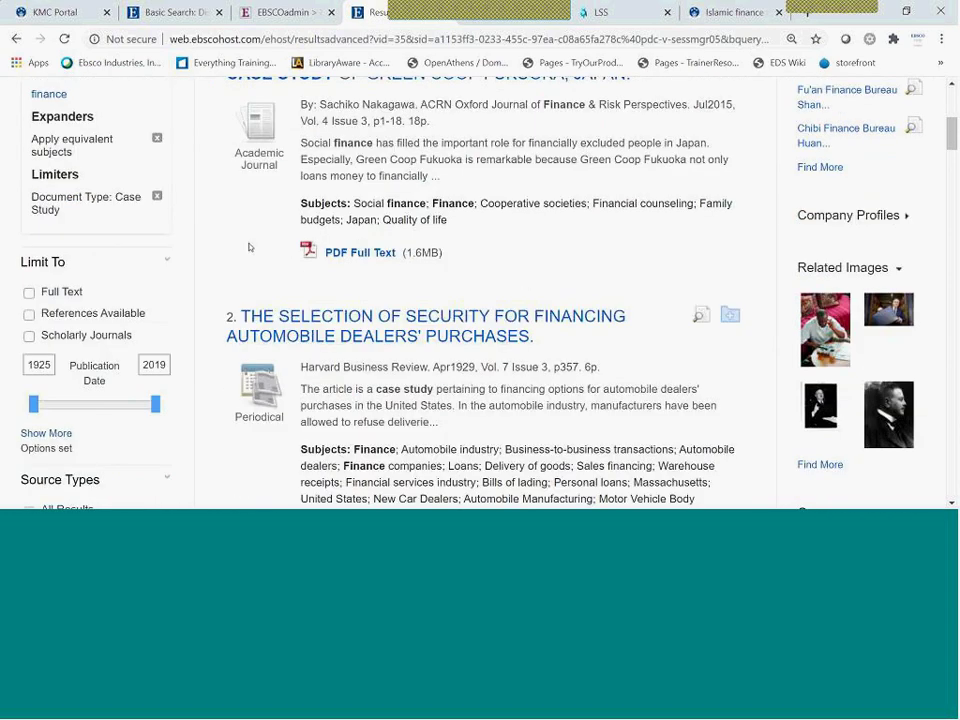
pyautogui.scroll(-2, 250, 247)
pyautogui.scroll(1, 246, 246)
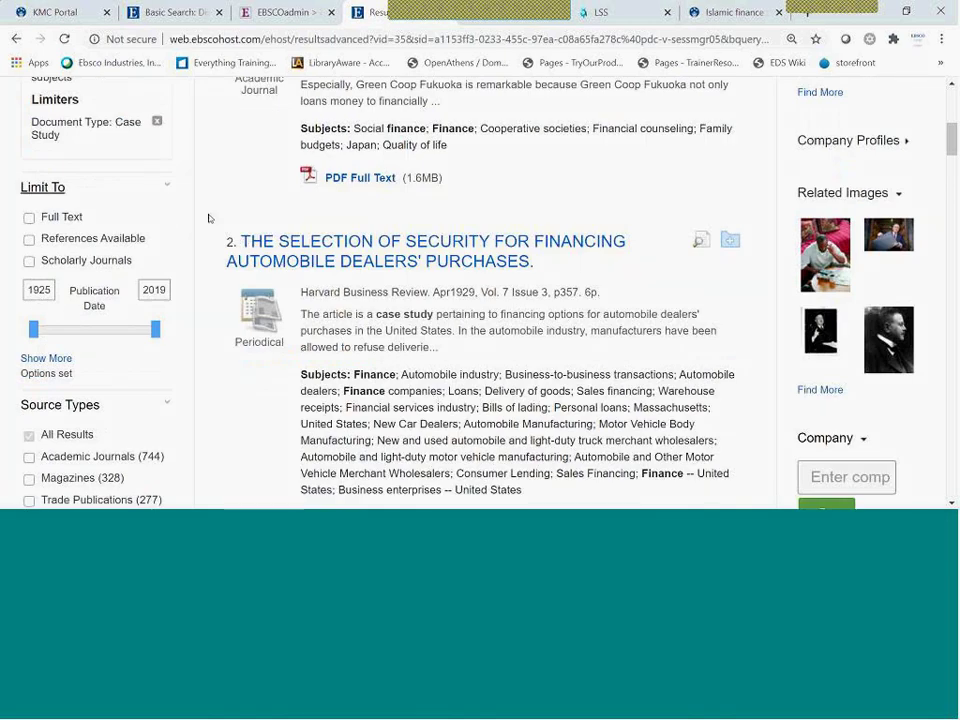
pyautogui.scroll(-2, 208, 216)
pyautogui.scroll(-6, 480, 290)
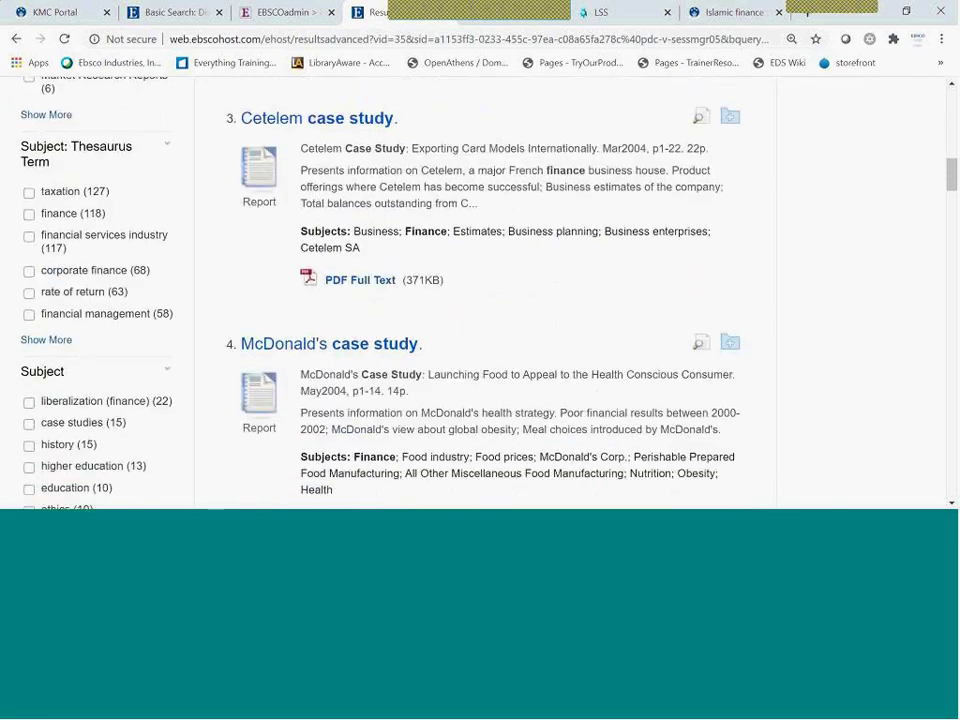
pyautogui.scroll(-3, 208, 216)
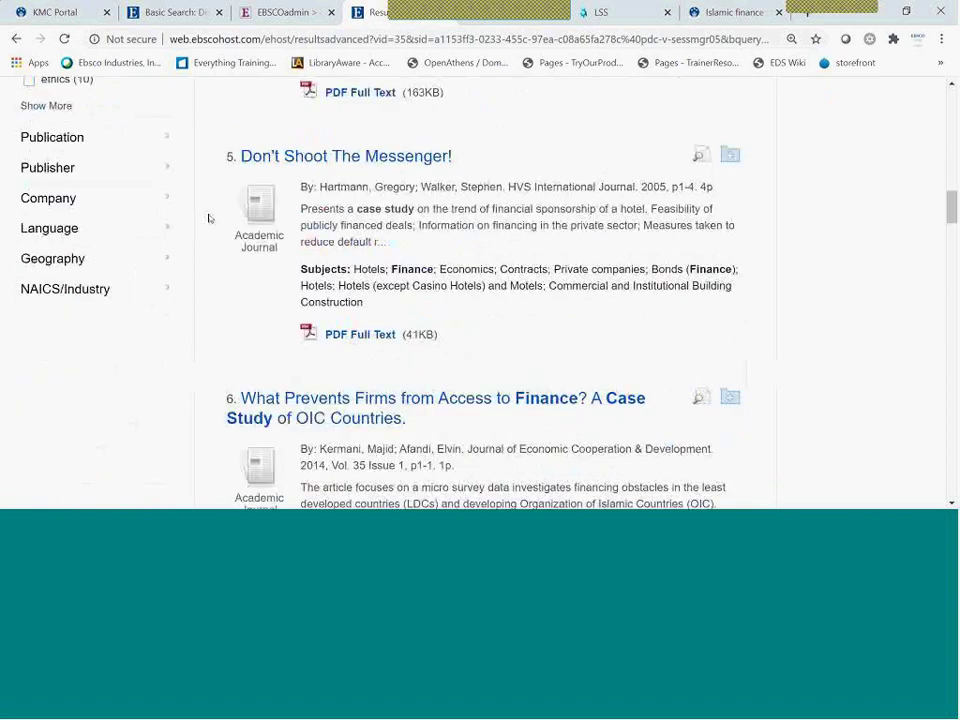
pyautogui.scroll(10, 208, 216)
# Start a new advanced search and select Industry Overview in the Document Type list
pyautogui.click(45, 98)
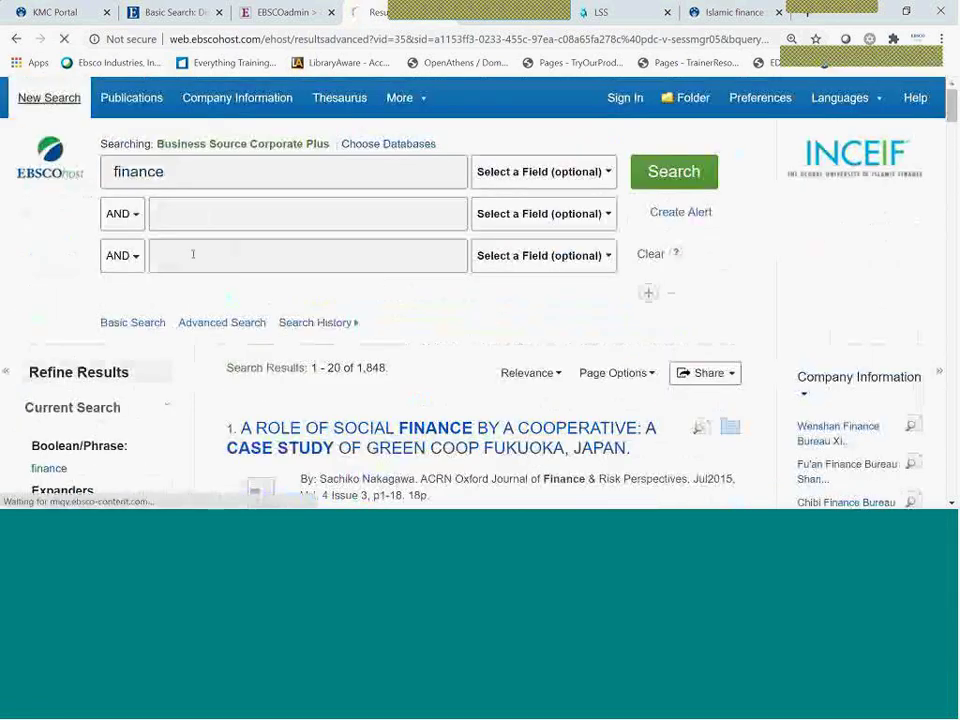
pyautogui.click(396, 386)
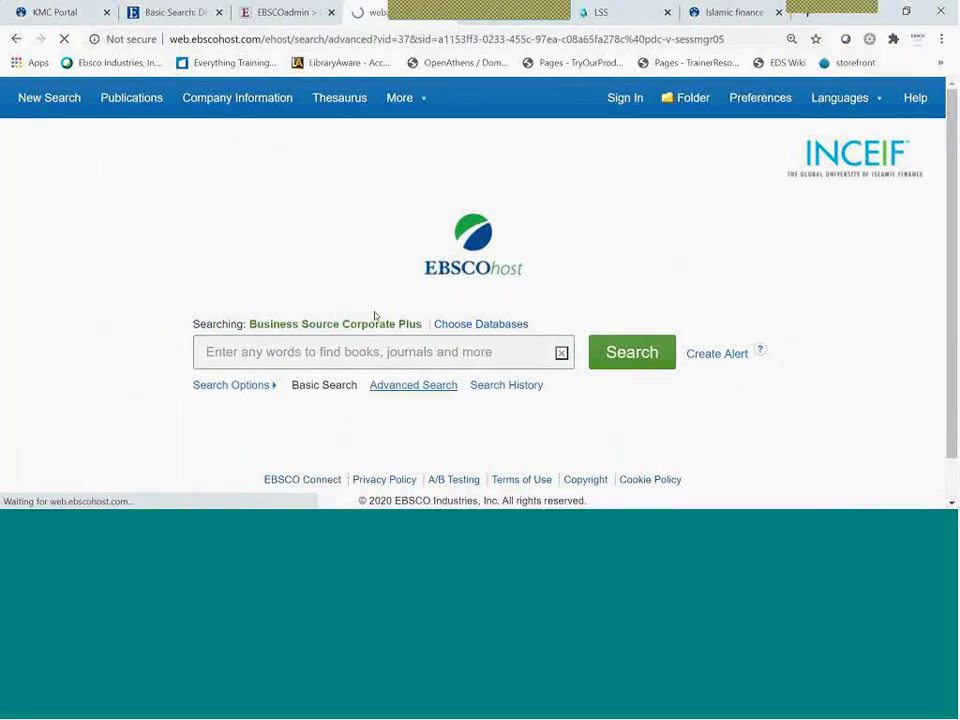
pyautogui.scroll(-10, 372, 308)
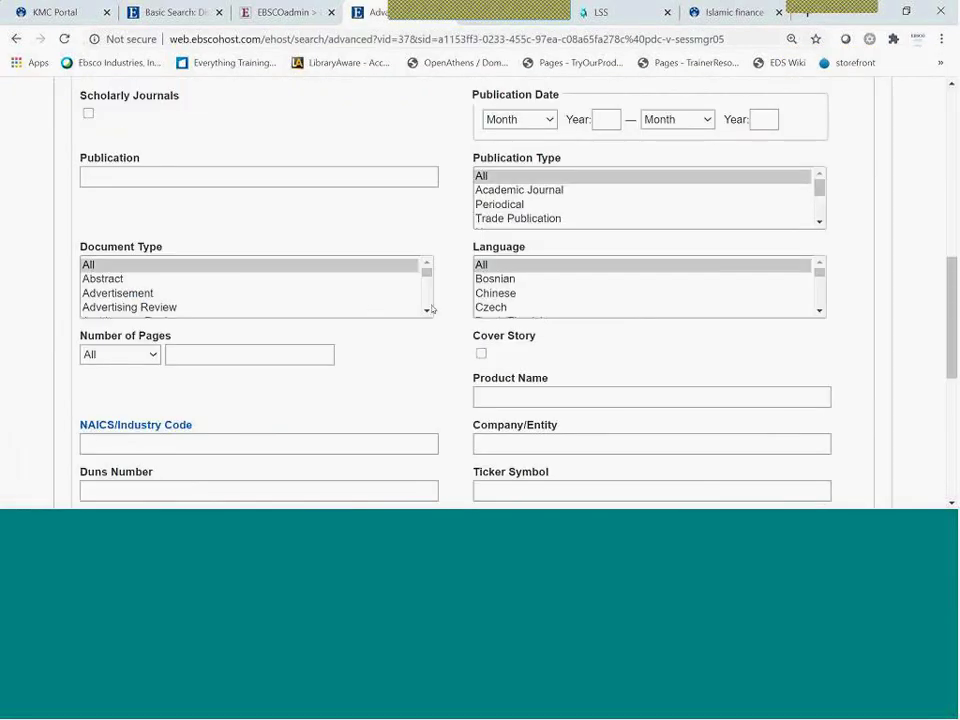
pyautogui.click(428, 310)
pyautogui.scroll(-3, 428, 310)
pyautogui.click(426, 262)
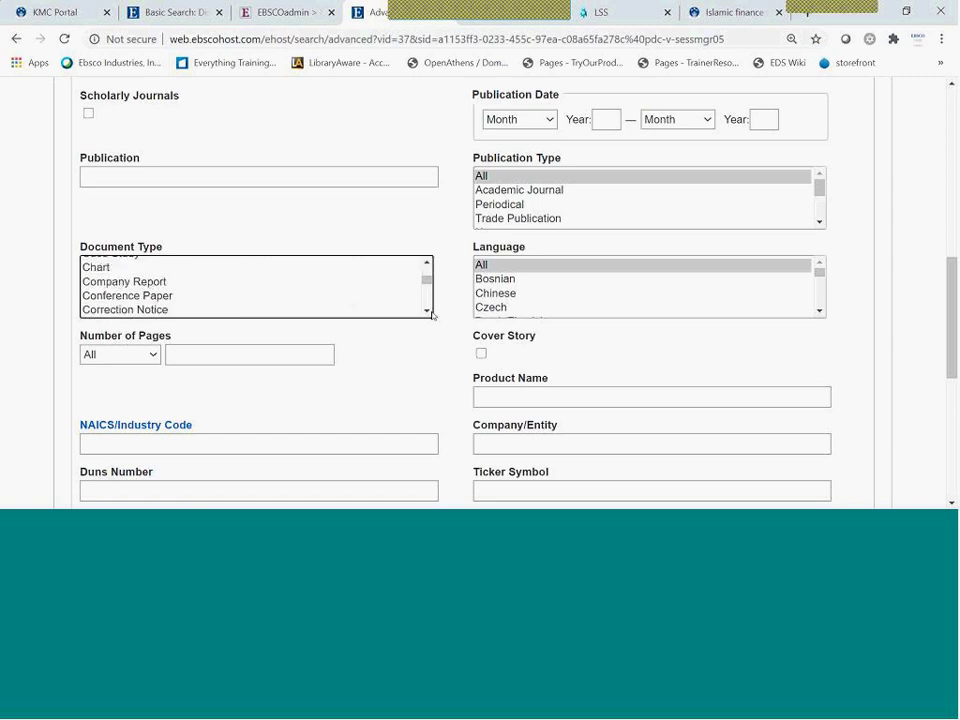
pyautogui.scroll(-1, 150, 296)
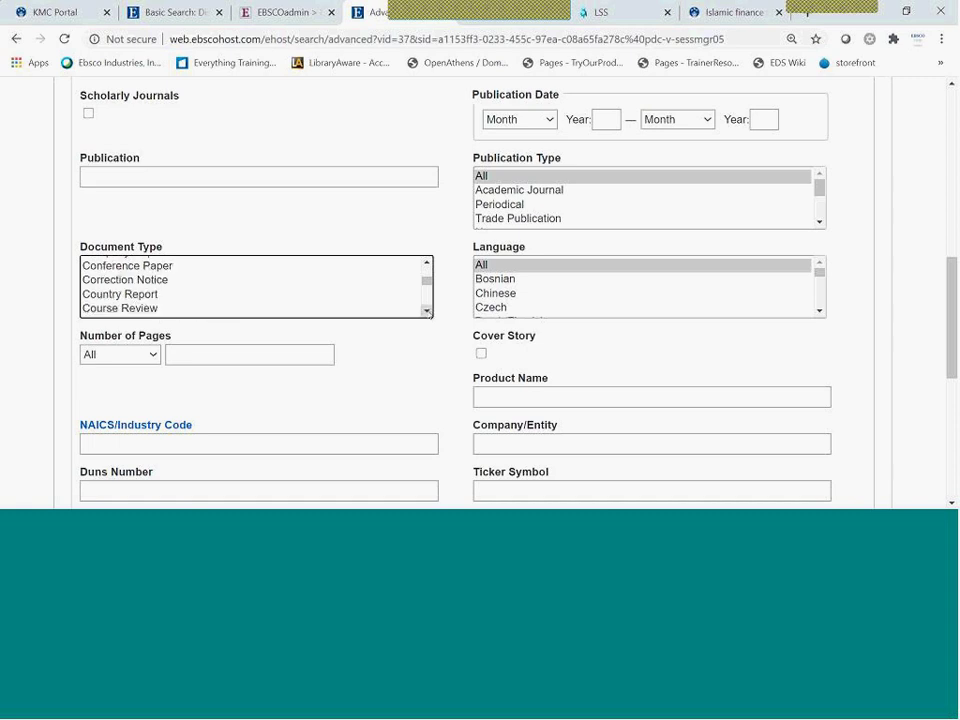
pyautogui.scroll(-1, 139, 287)
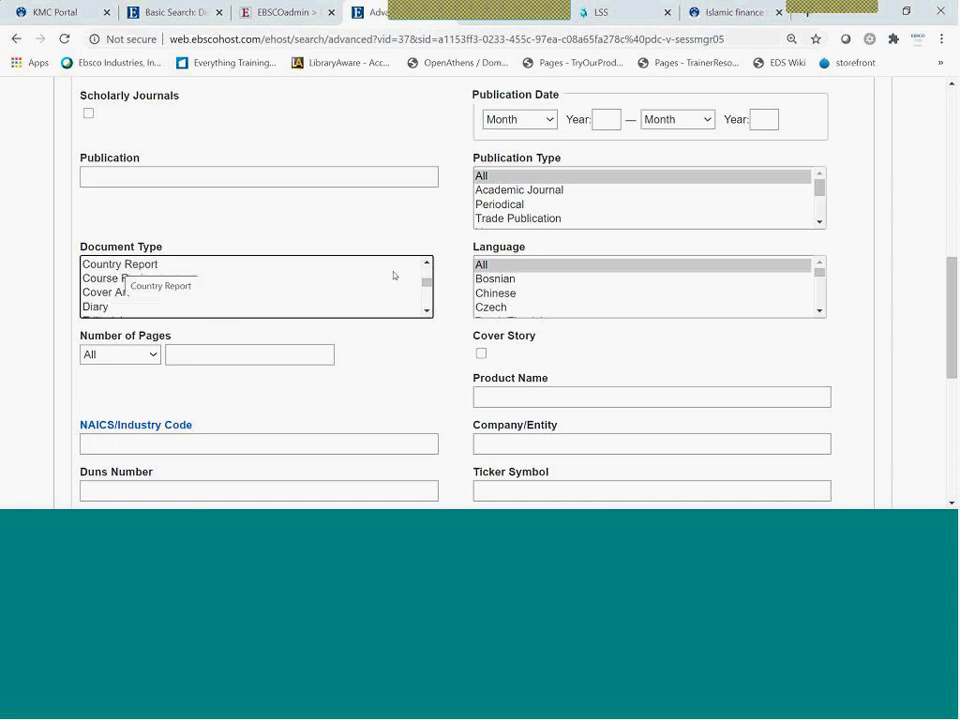
pyautogui.click(426, 311)
pyautogui.click(426, 311)
pyautogui.scroll(-3, 426, 311)
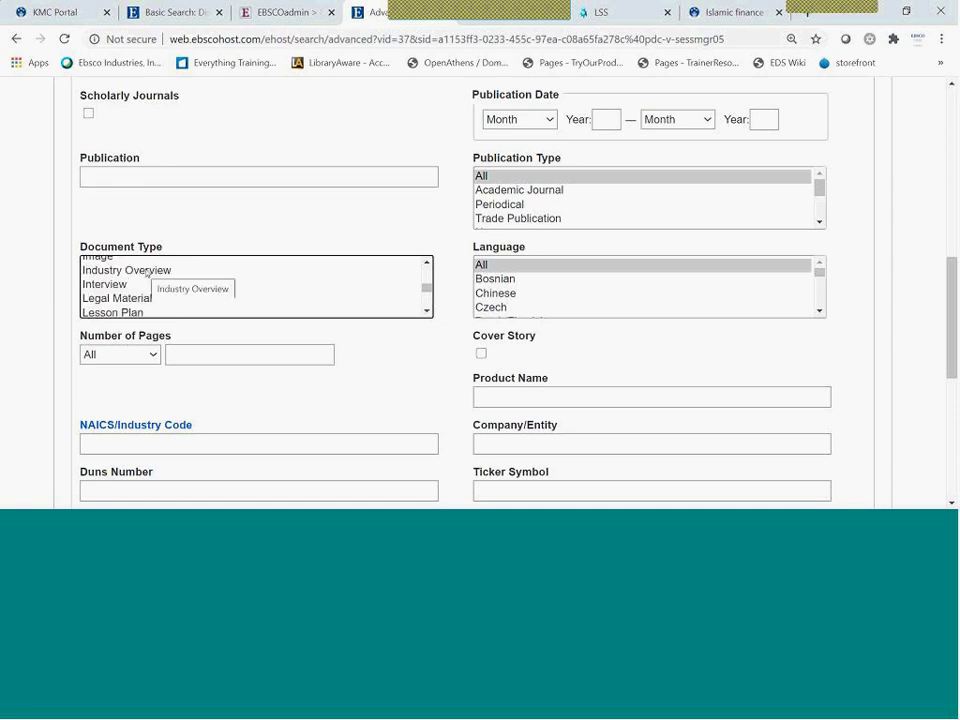
pyautogui.click(147, 271)
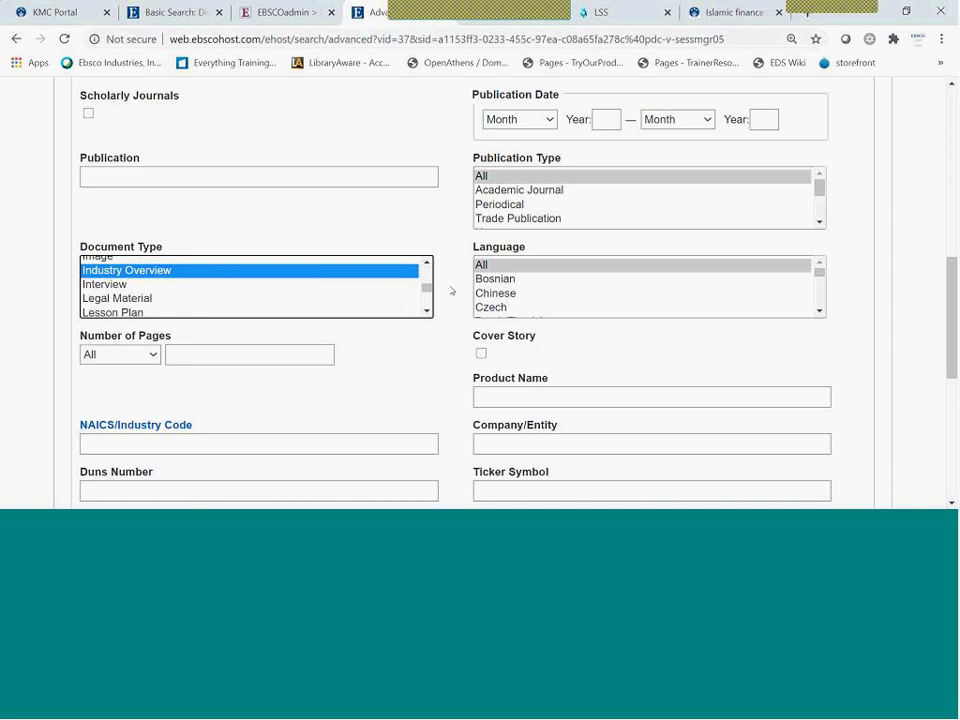
# Browse the remaining Document Type options, then run the search with the Industry Overview limit
pyautogui.click(428, 313)
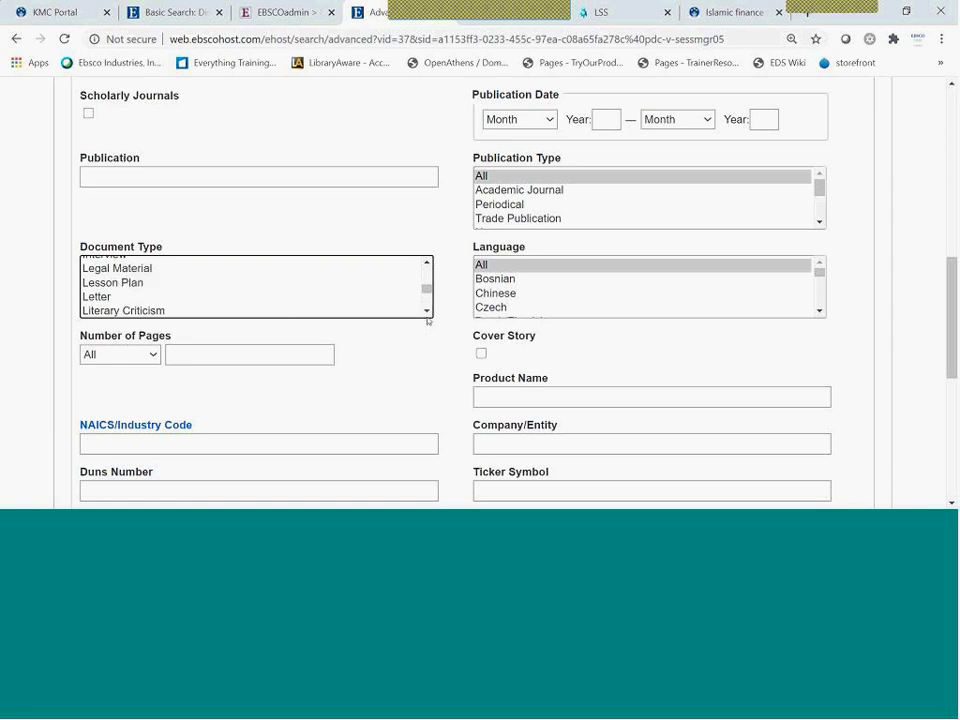
pyautogui.click(427, 312)
pyautogui.click(427, 312)
pyautogui.click(427, 312)
pyautogui.click(427, 313)
pyautogui.click(427, 313)
pyautogui.click(427, 313)
pyautogui.click(427, 313)
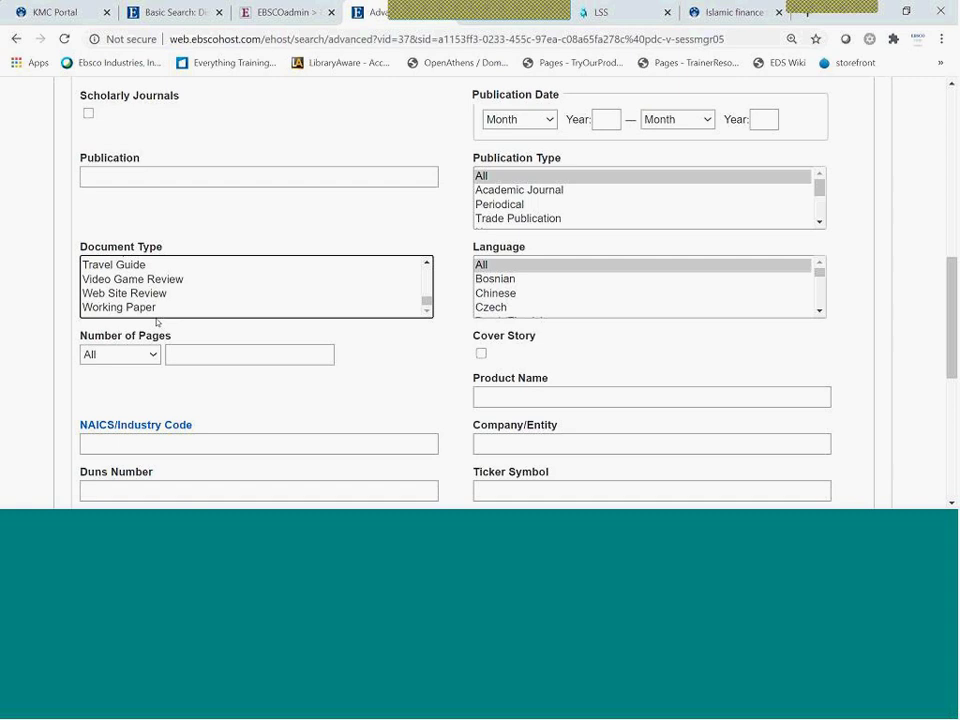
pyautogui.scroll(5, 356, 212)
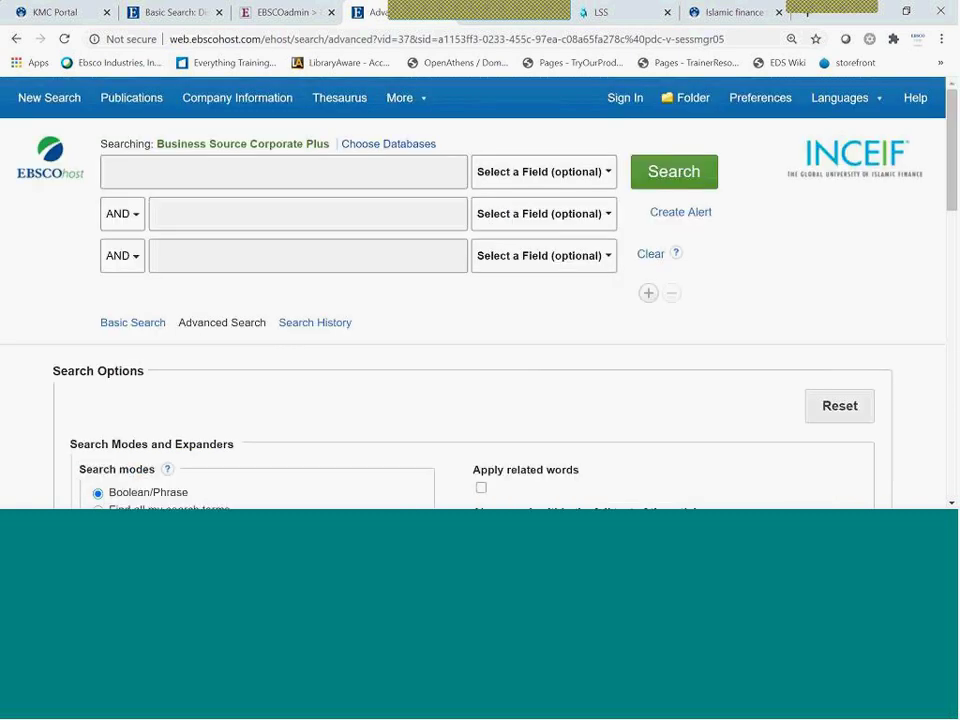
pyautogui.click(660, 171)
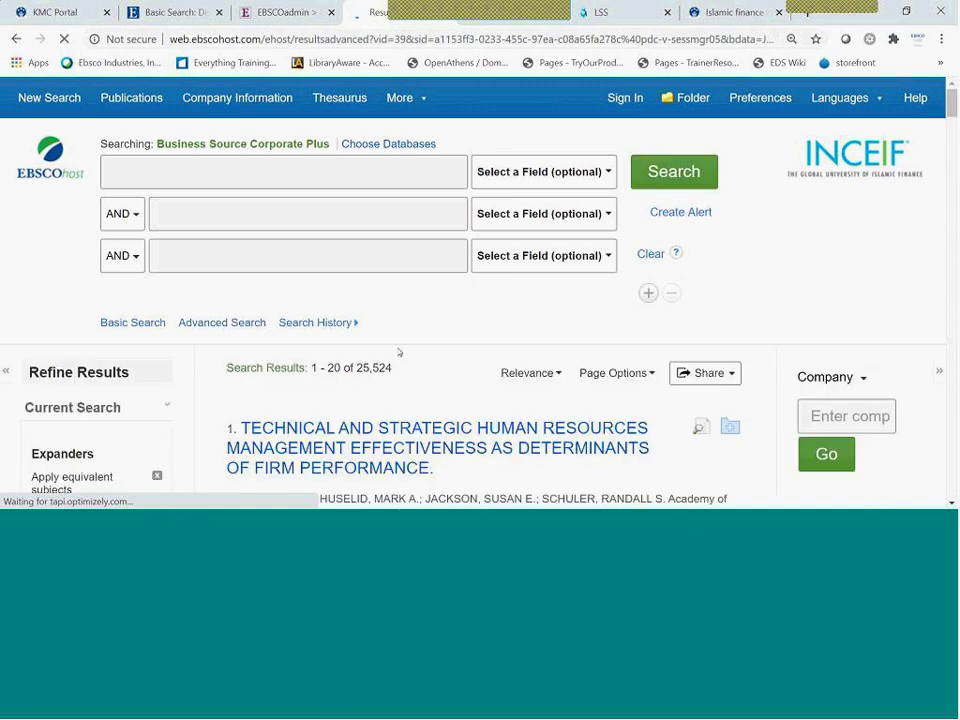
# Show the full Subject facet list and sort it alphabetically by name
pyautogui.scroll(-3, 399, 352)
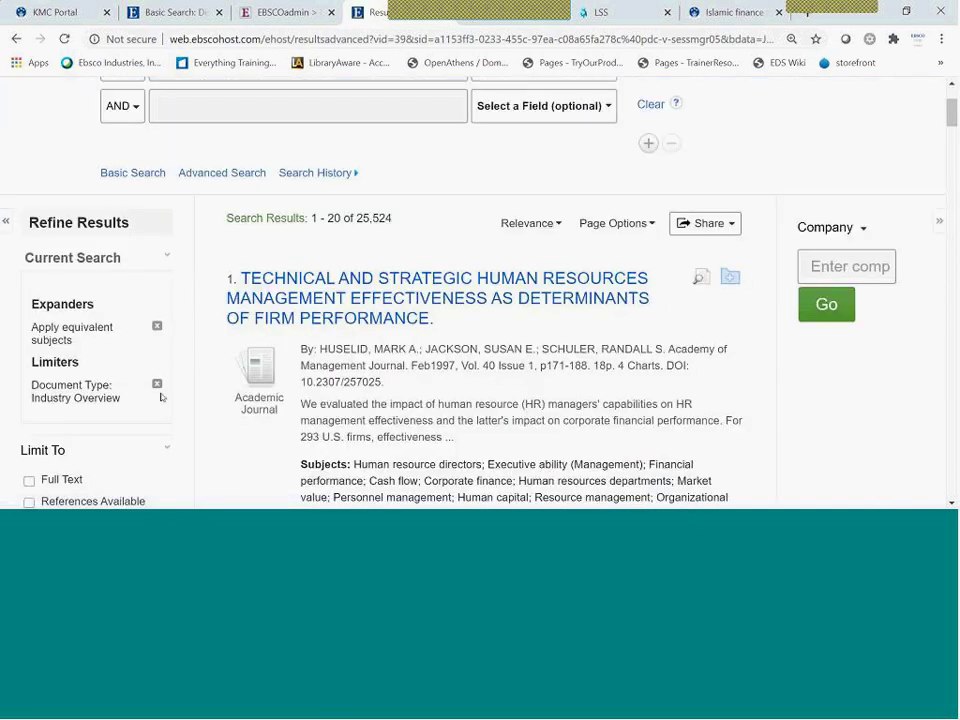
pyautogui.scroll(-7, 151, 405)
pyautogui.scroll(-2, 97, 292)
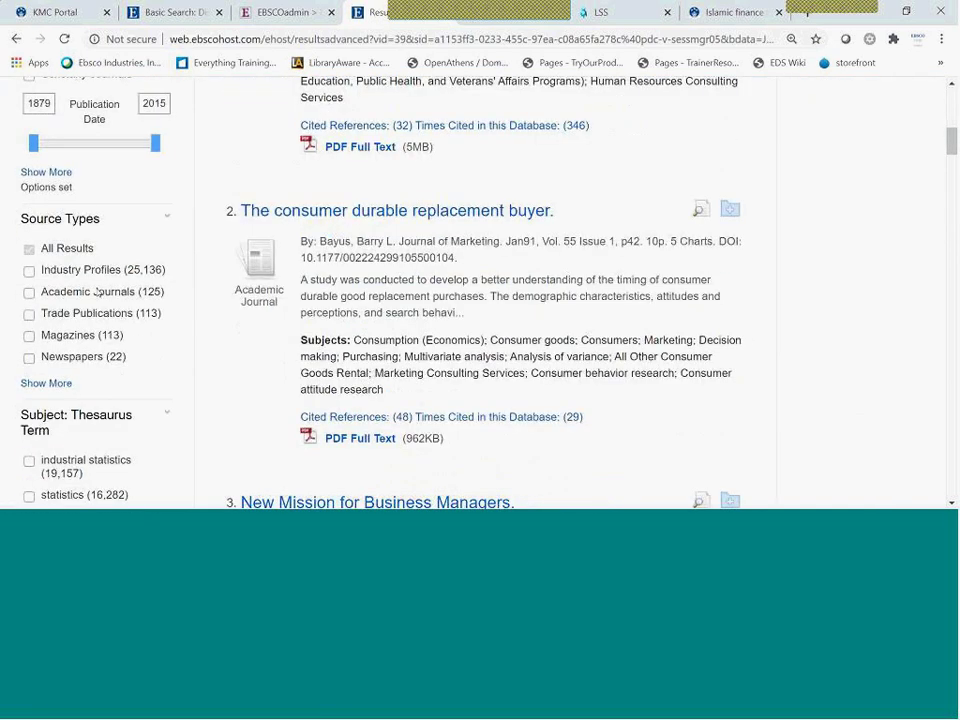
pyautogui.scroll(-3, 97, 352)
pyautogui.scroll(-5, 95, 347)
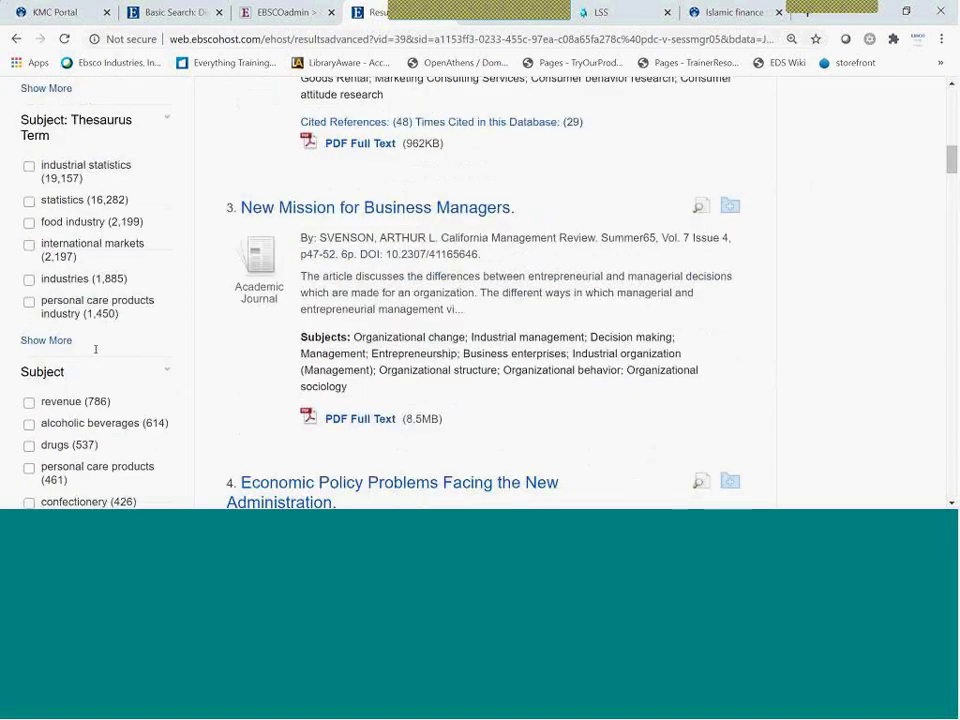
pyautogui.scroll(-1, 49, 400)
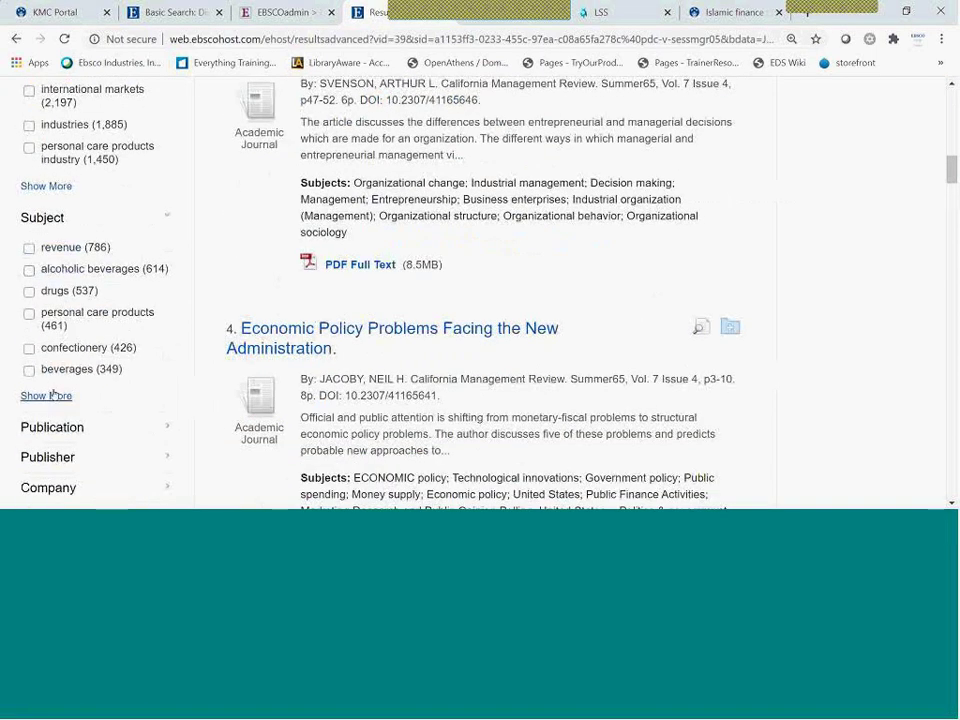
pyautogui.click(46, 396)
pyautogui.scroll(-3, 305, 210)
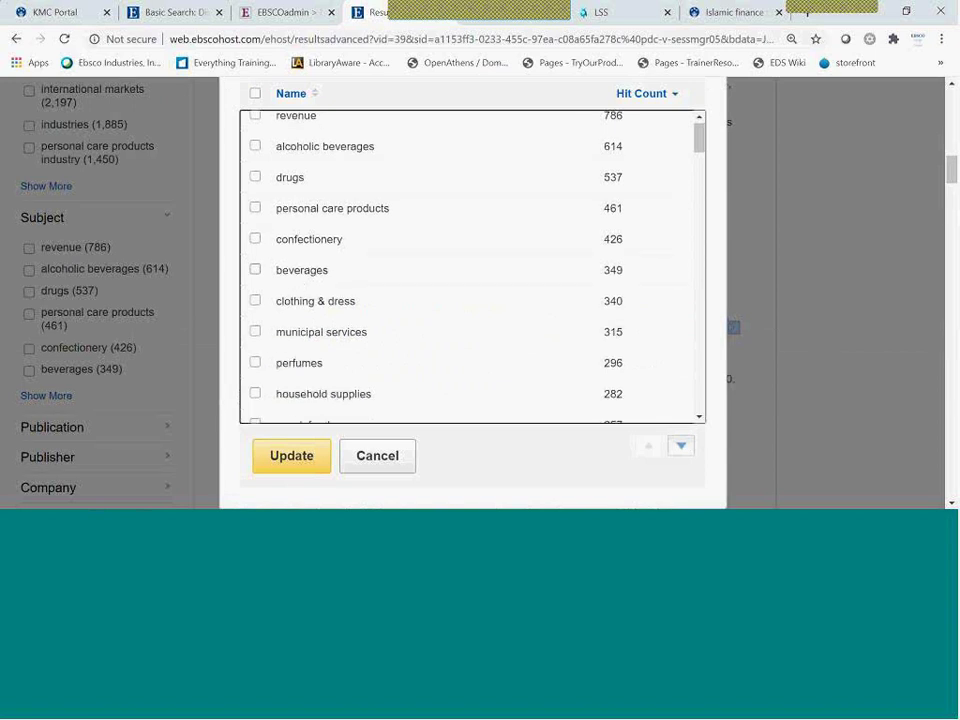
pyautogui.scroll(3, 309, 202)
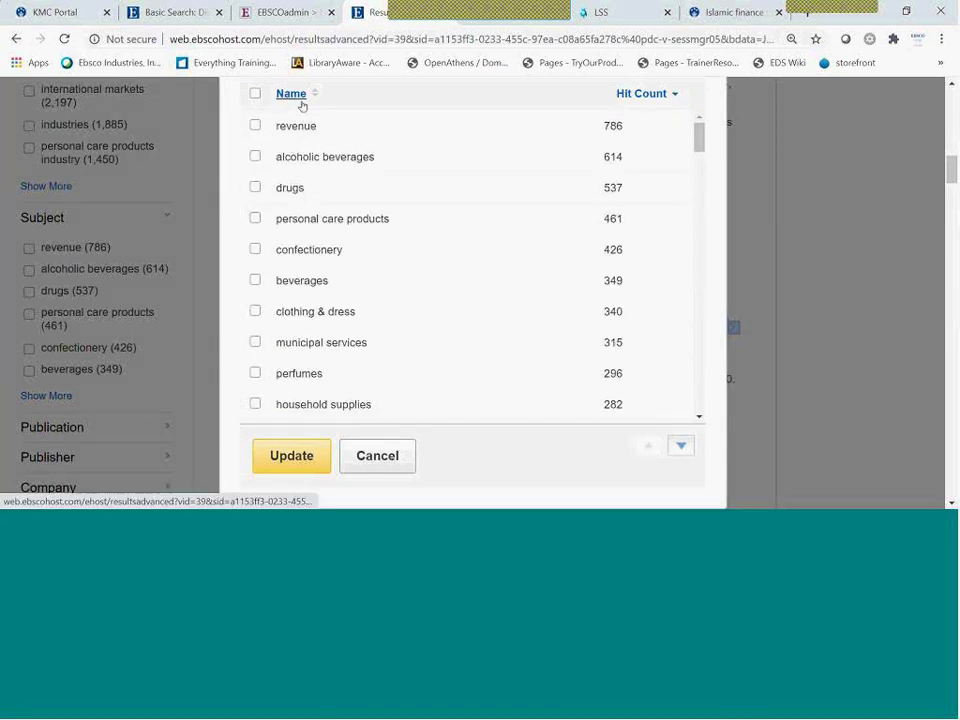
pyautogui.click(294, 94)
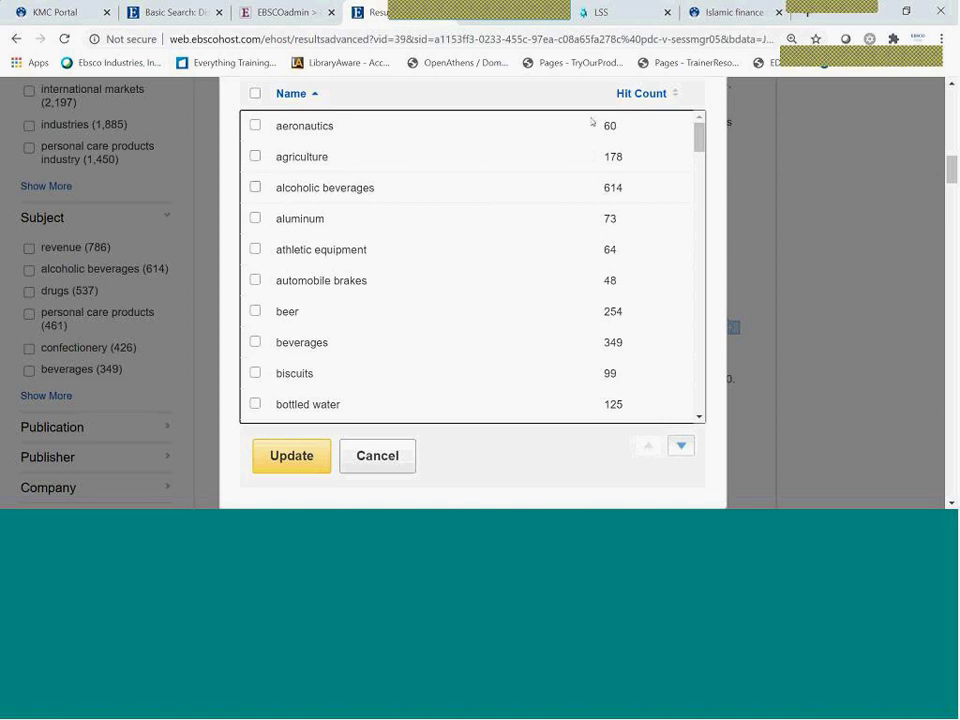
# Tick equipment & supplies (128) and apply it to the Industry Overview results
pyautogui.scroll(-1, 469, 252)
pyautogui.scroll(-3, 424, 266)
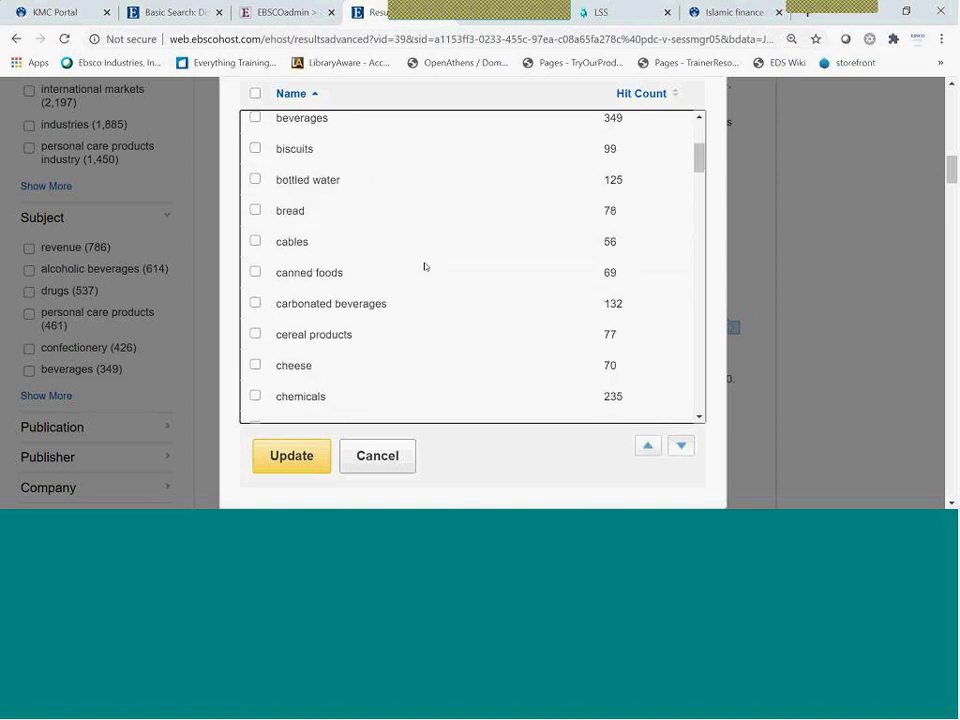
pyautogui.scroll(-3, 424, 266)
pyautogui.scroll(-6, 424, 266)
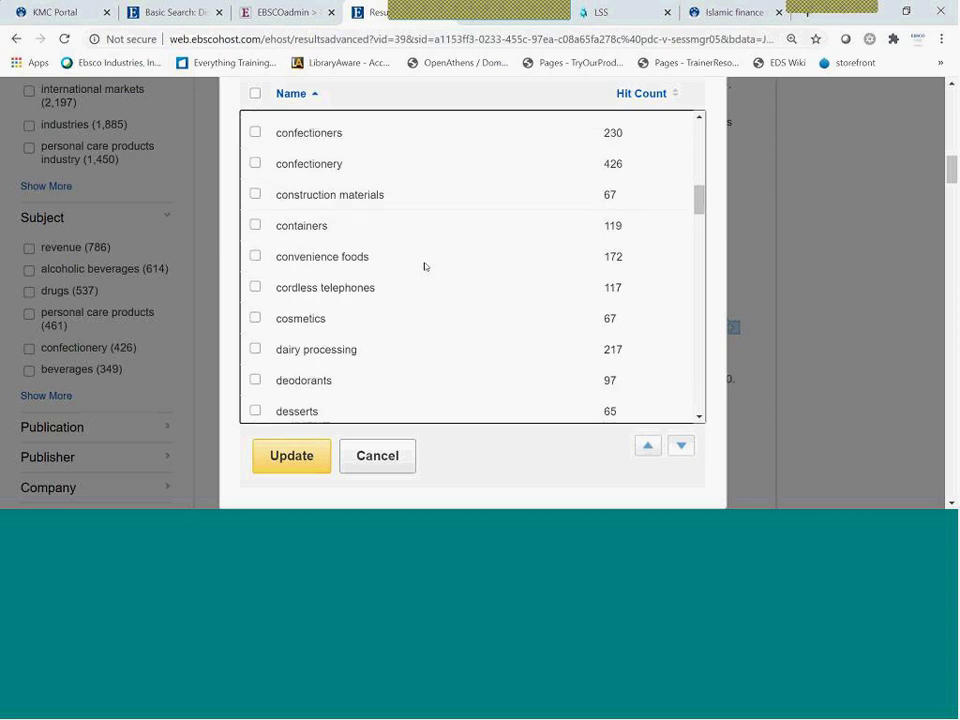
pyautogui.scroll(-5, 424, 266)
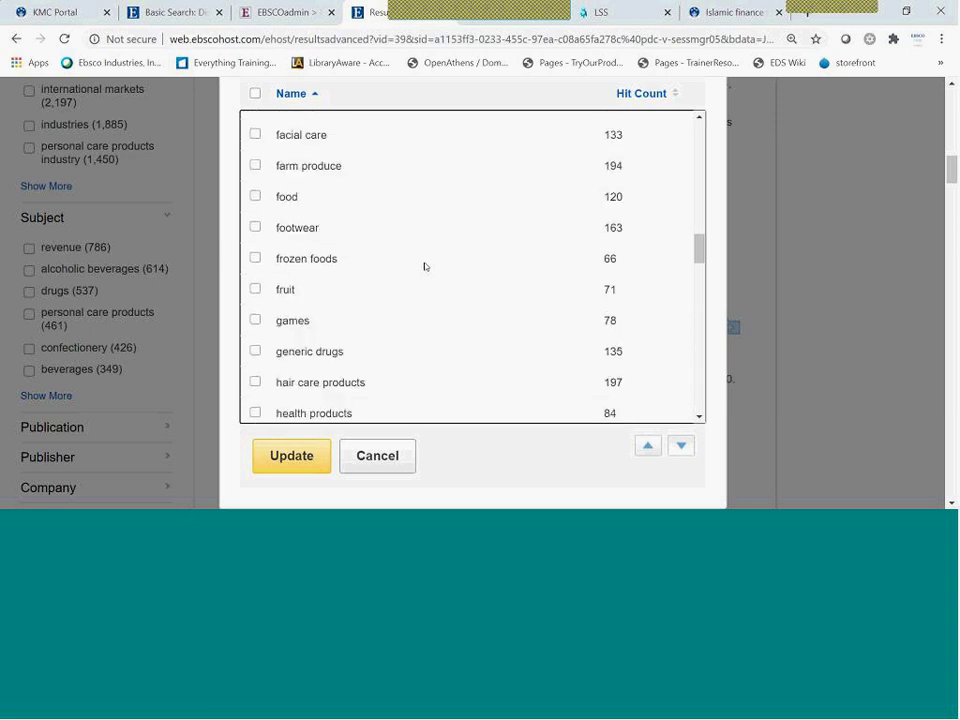
pyautogui.scroll(2, 424, 266)
pyautogui.click(255, 178)
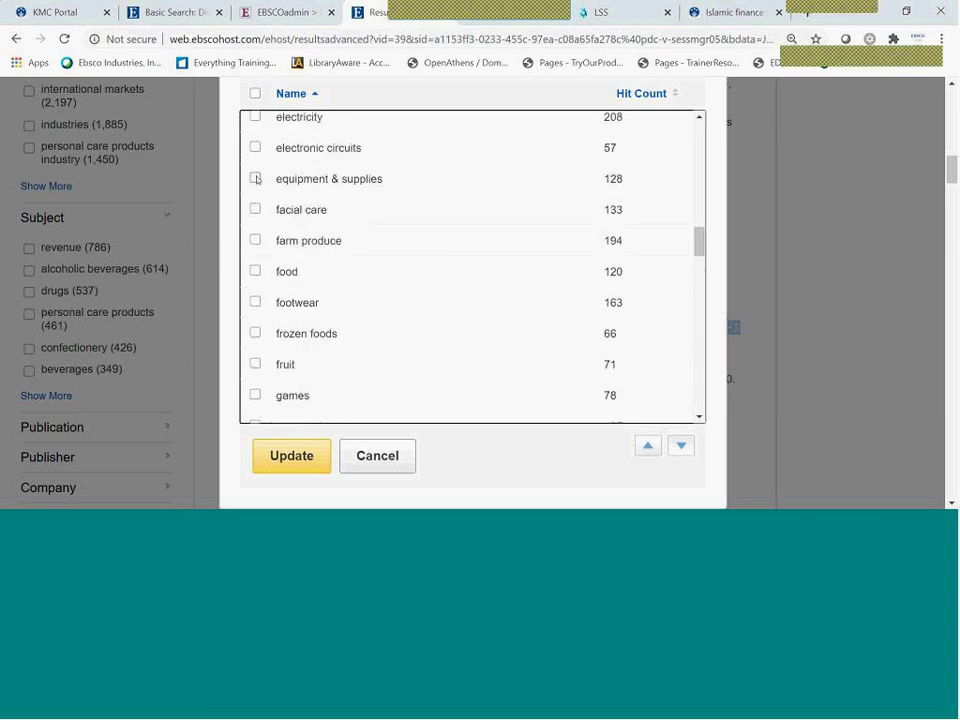
pyautogui.click(288, 463)
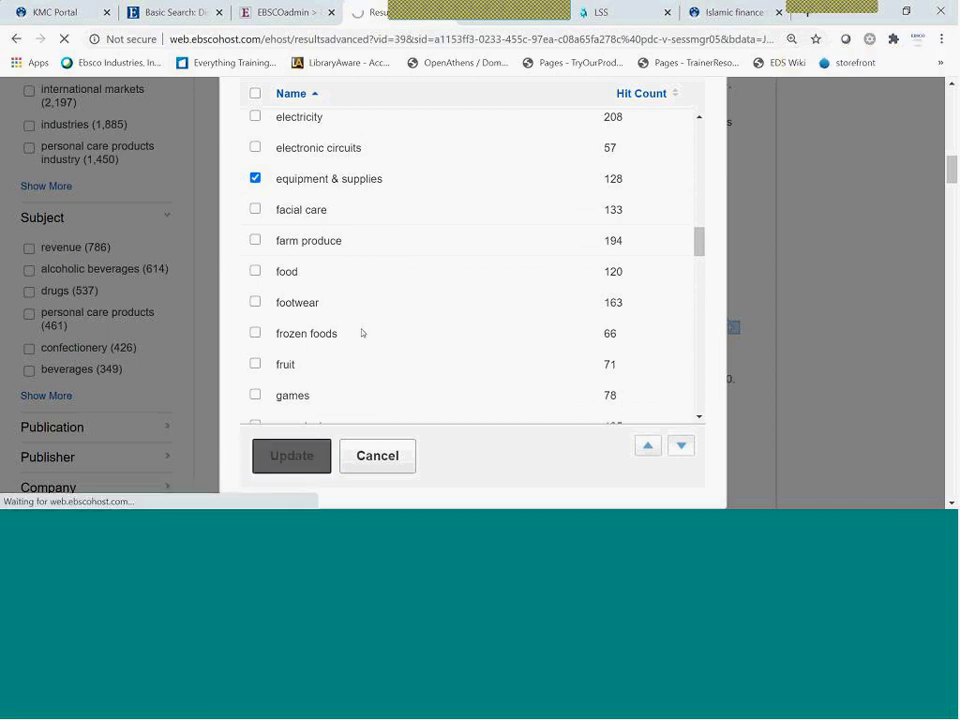
# Scroll the equipment & supplies results, start a new basic search, and return from the slides
pyautogui.scroll(-2, 362, 332)
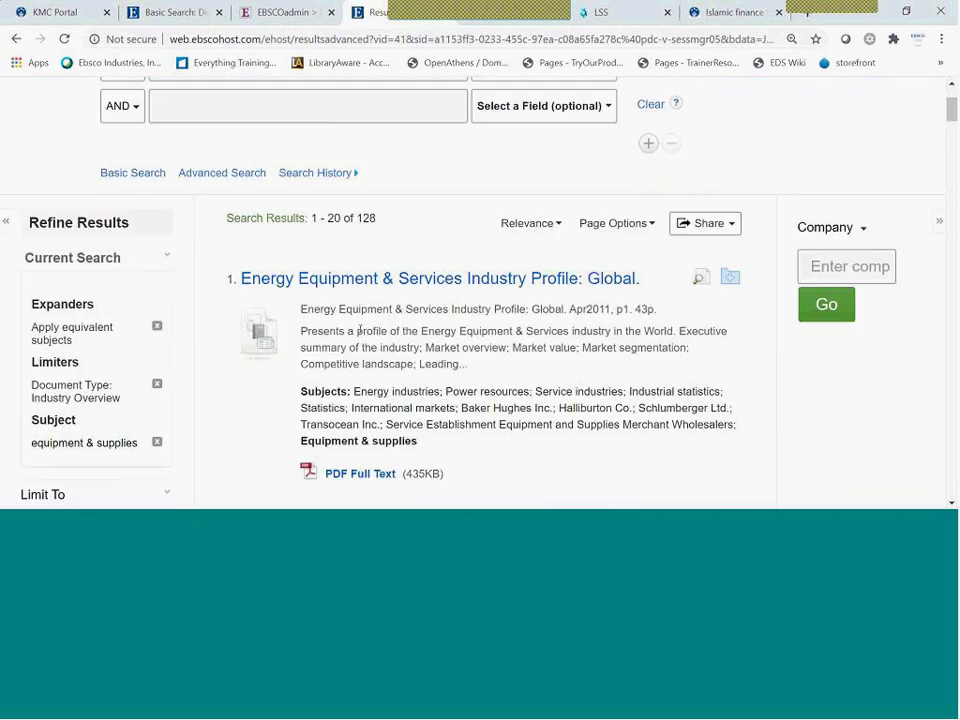
pyautogui.scroll(-5, 383, 368)
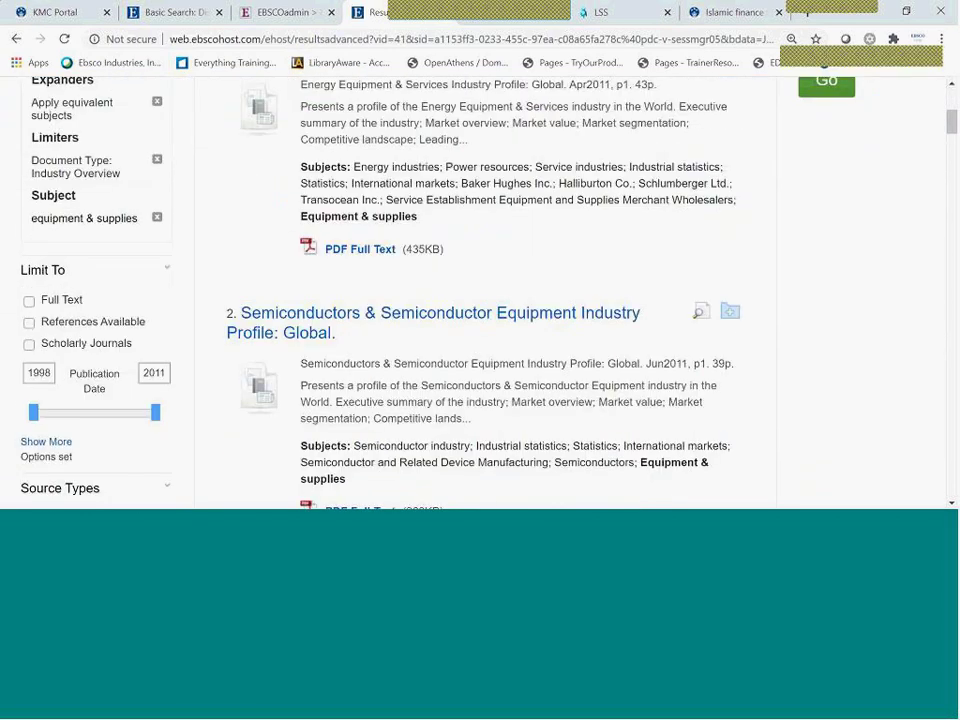
pyautogui.scroll(-6, 383, 370)
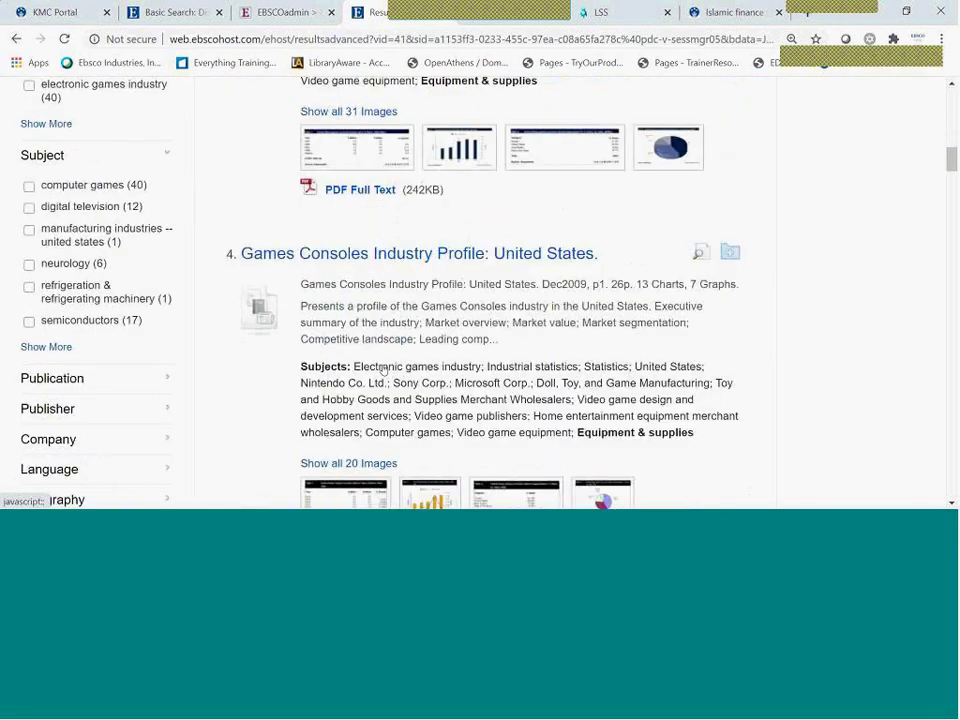
pyautogui.scroll(13, 383, 365)
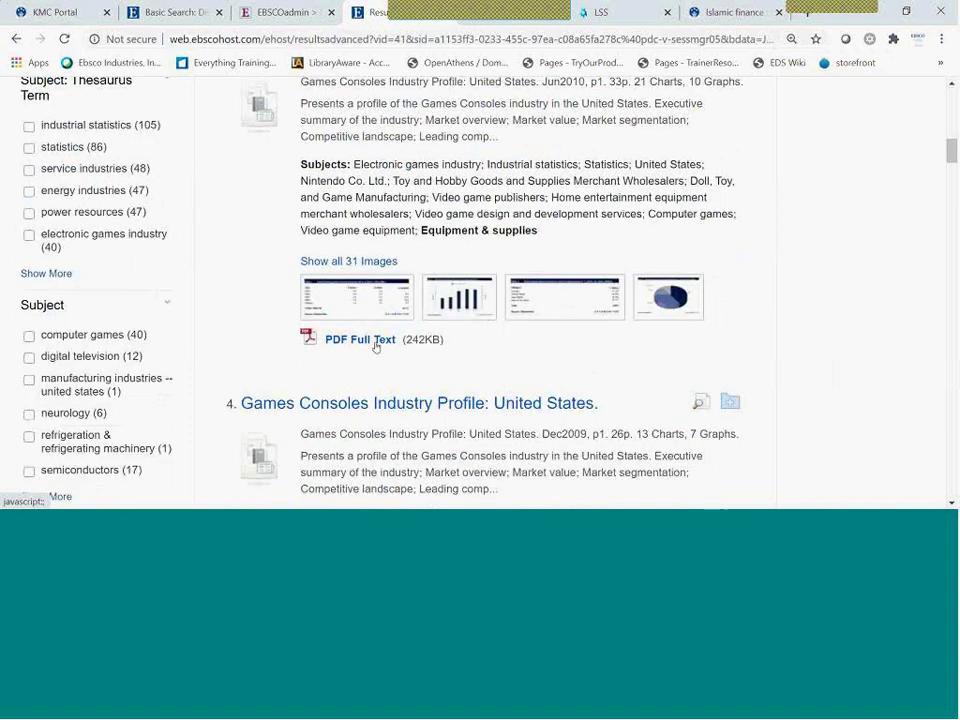
pyautogui.click(40, 100)
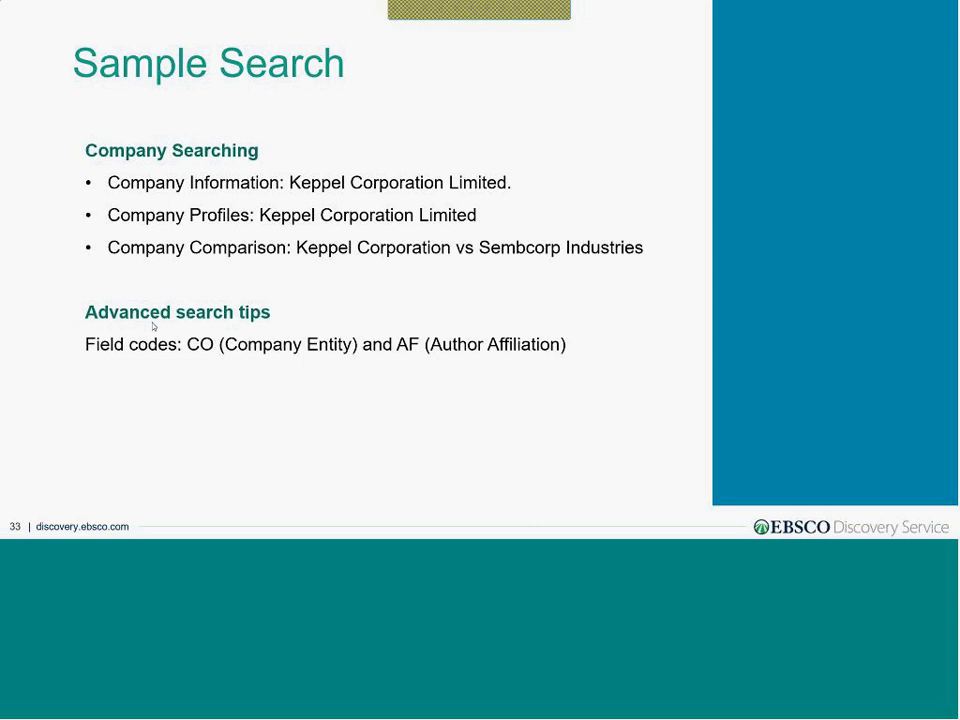
pyautogui.hotkey('alt', 'Tab')
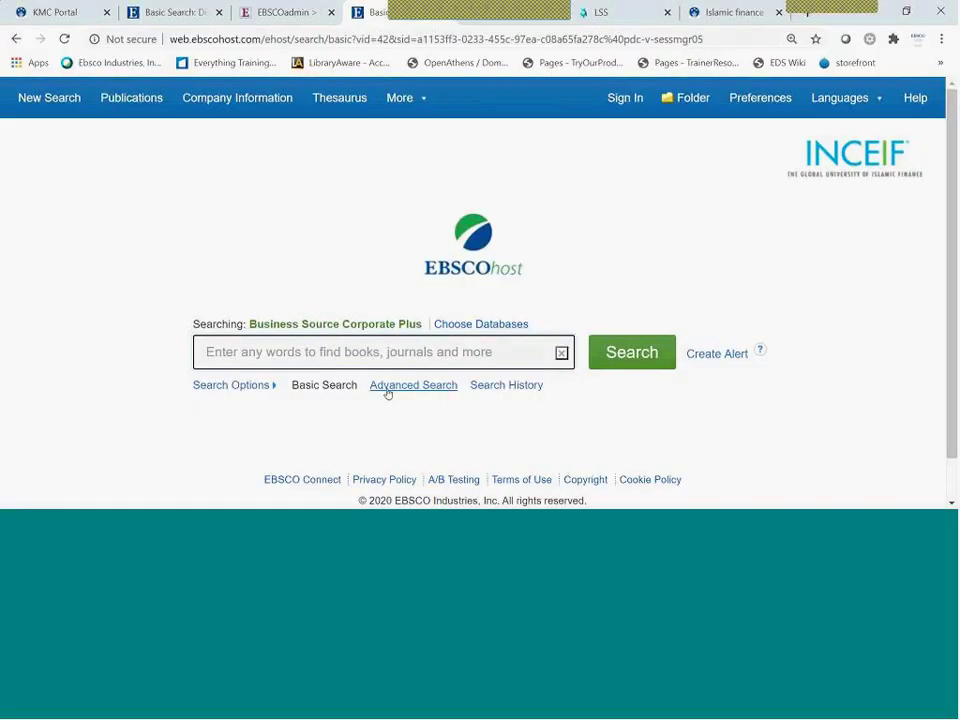
# Open Advanced Search and set the first row's field to CO Company Entity
pyautogui.click(388, 392)
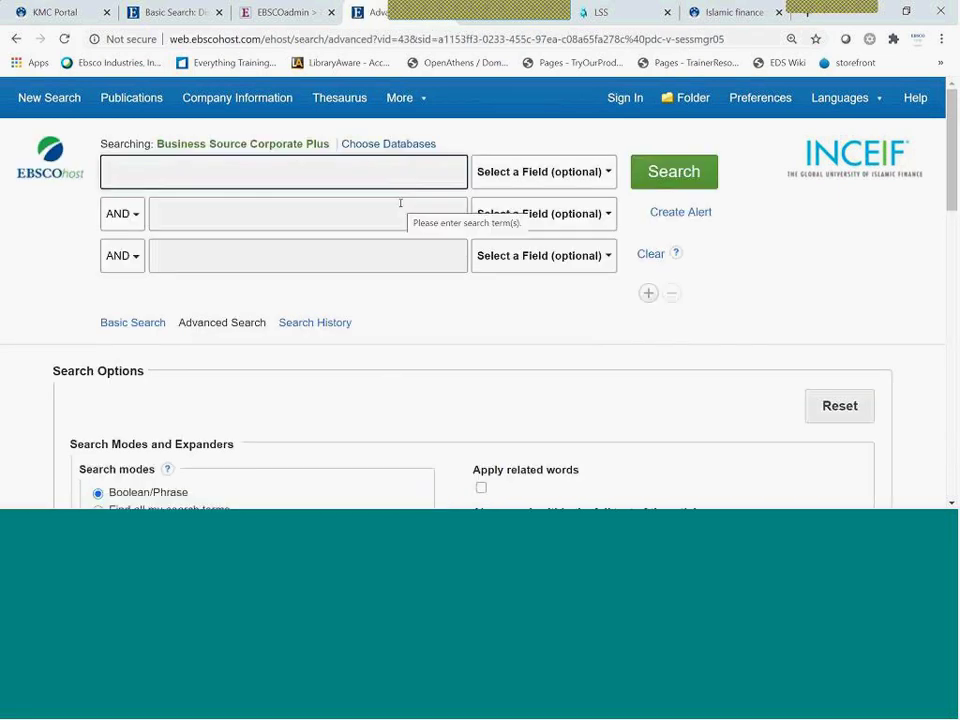
pyautogui.click(591, 170)
pyautogui.scroll(-1, 591, 170)
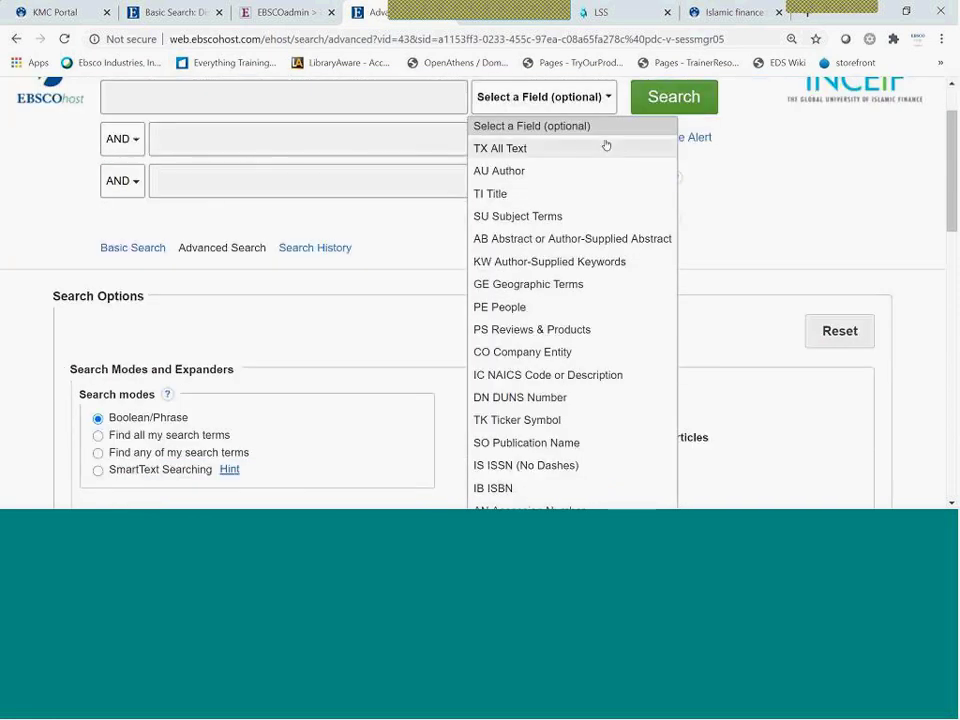
pyautogui.scroll(-2, 598, 279)
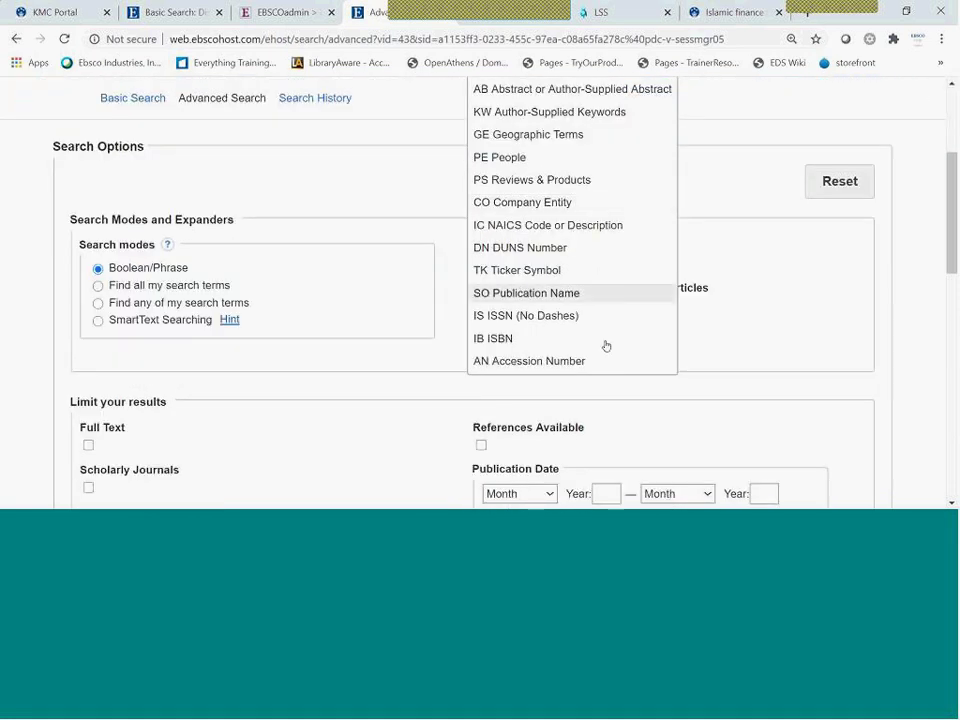
pyautogui.scroll(2, 600, 280)
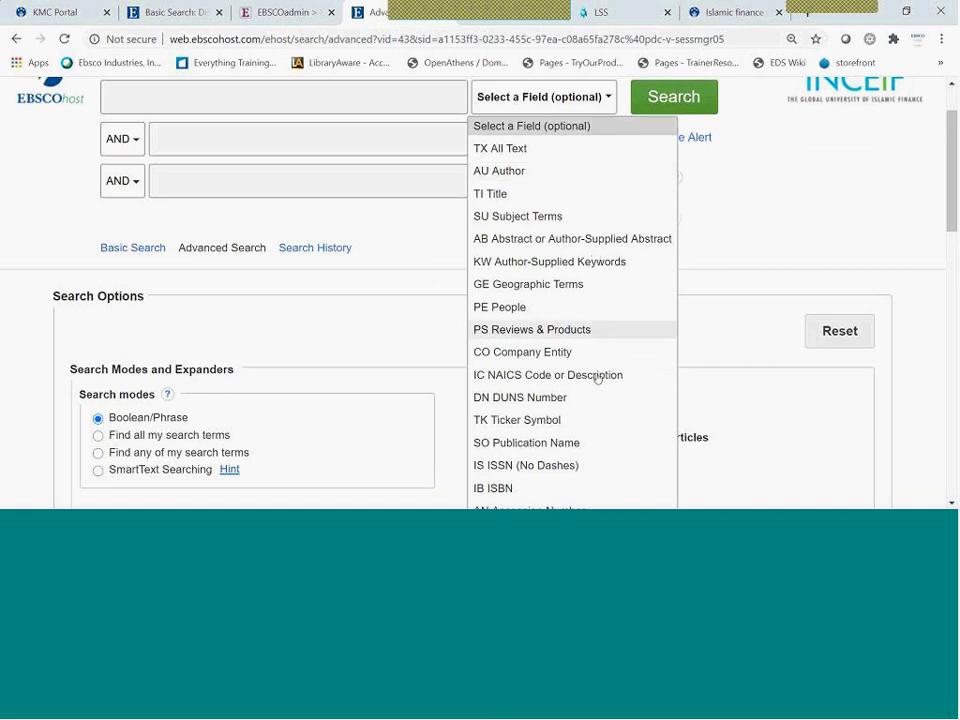
pyautogui.click(546, 352)
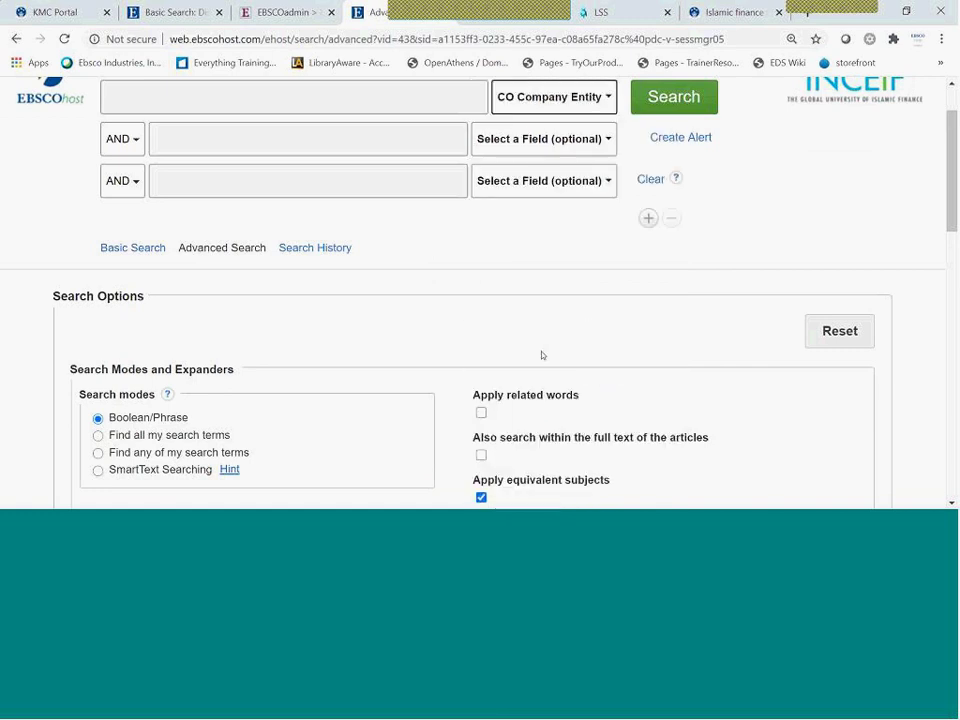
# Enter 'keppel corporation' as the first search term
pyautogui.scroll(1, 420, 178)
pyautogui.click(420, 177)
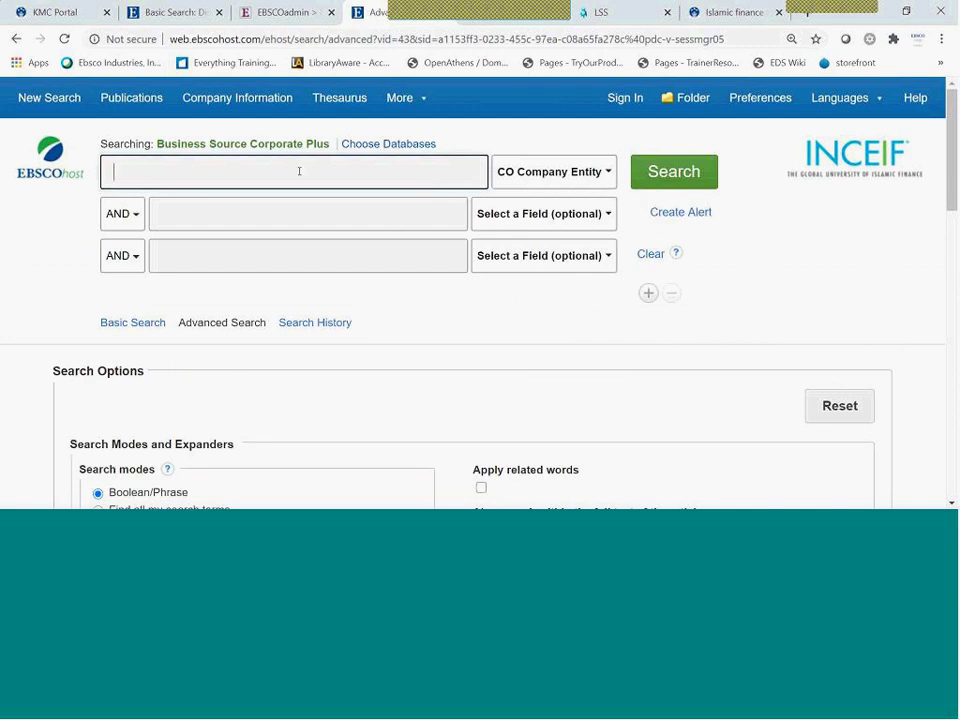
pyautogui.write('keppel corporation')
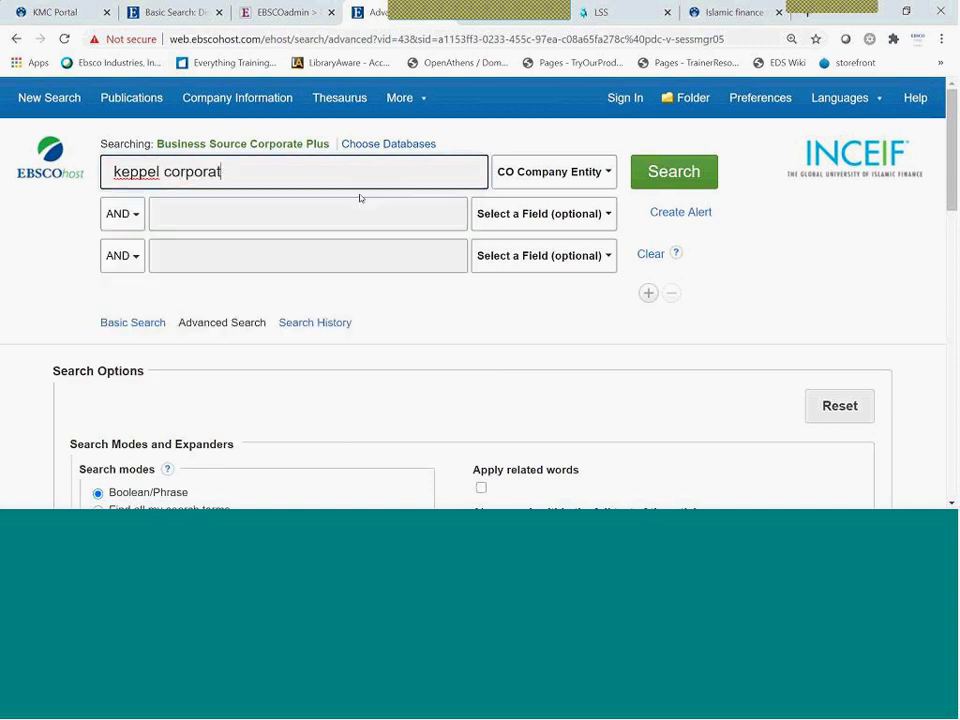
# Run the keppel corporation company search and open result 8, TOMORROWLAND
pyautogui.click(664, 173)
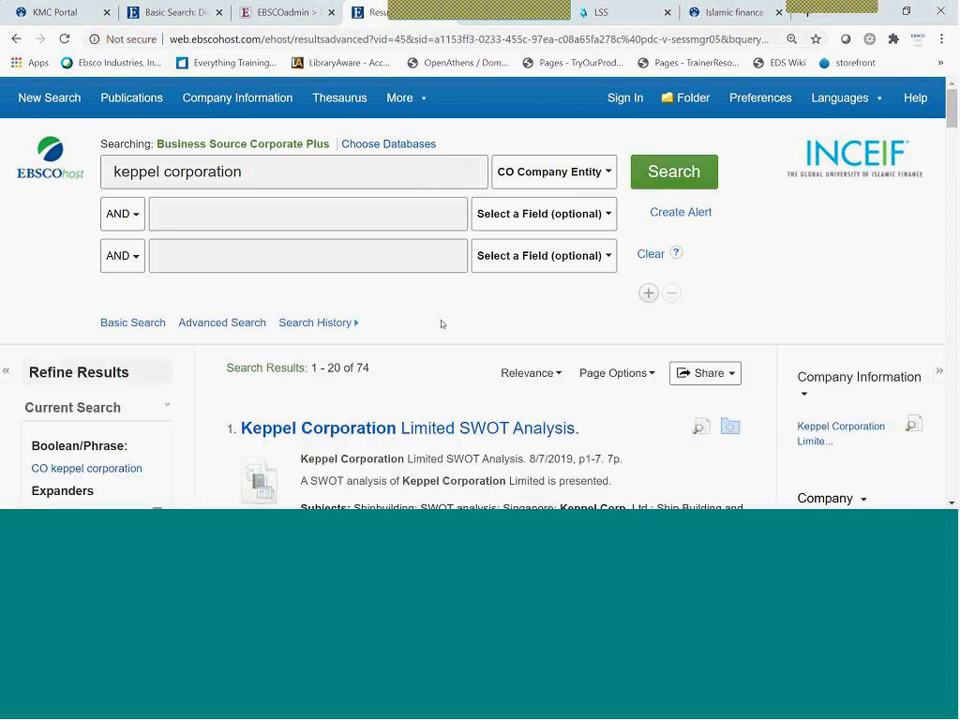
pyautogui.scroll(-3, 442, 324)
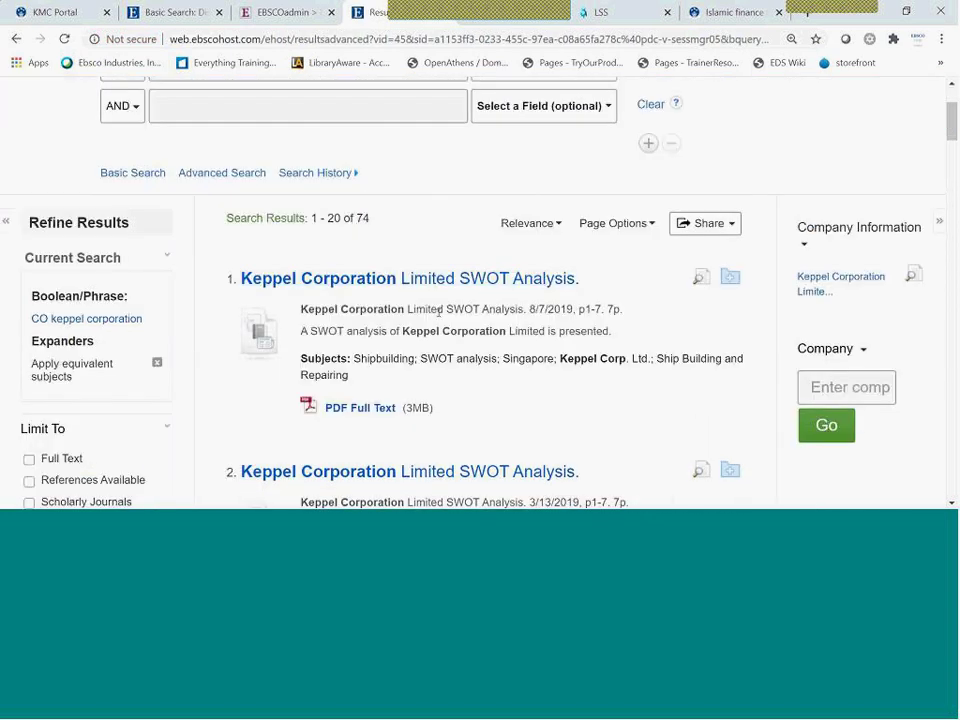
pyautogui.scroll(-15, 440, 310)
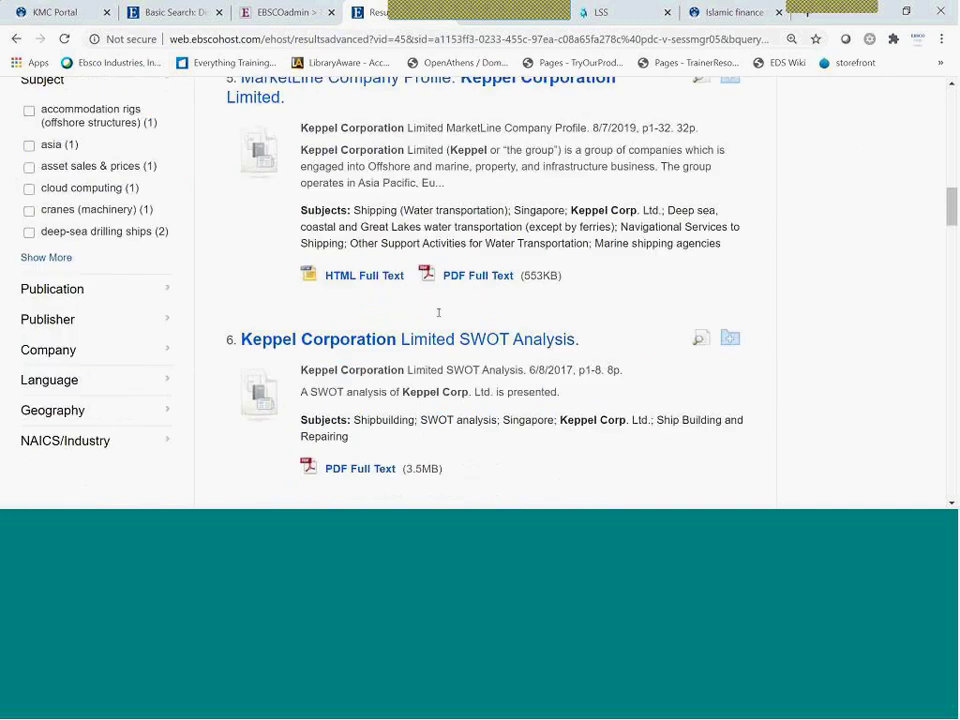
pyautogui.scroll(2, 438, 313)
pyautogui.scroll(-5, 438, 313)
pyautogui.scroll(-5, 438, 313)
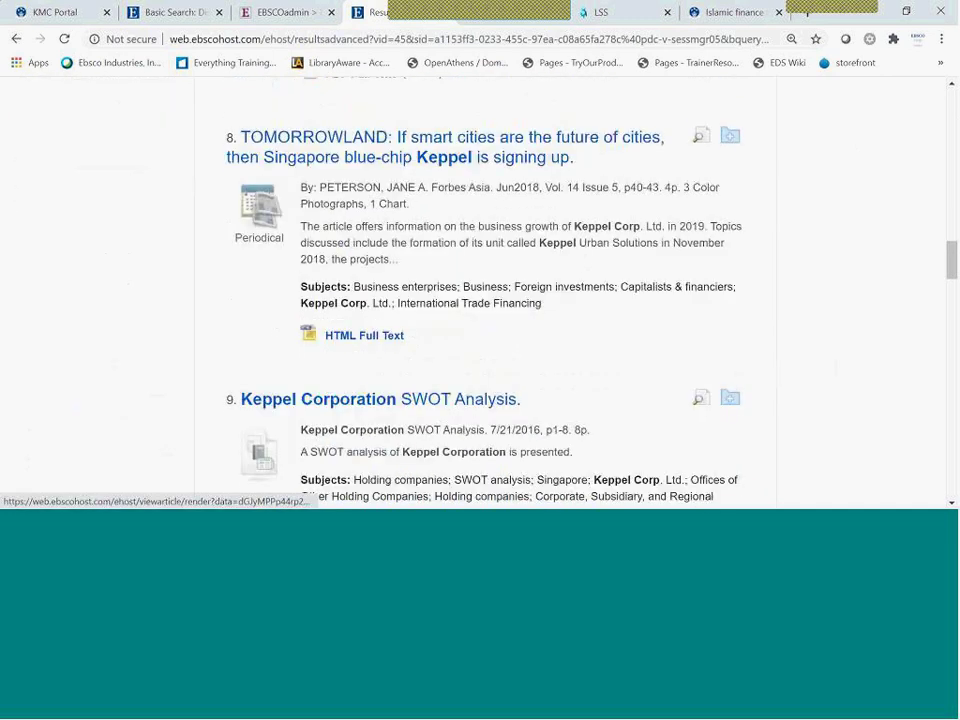
pyautogui.click(400, 162)
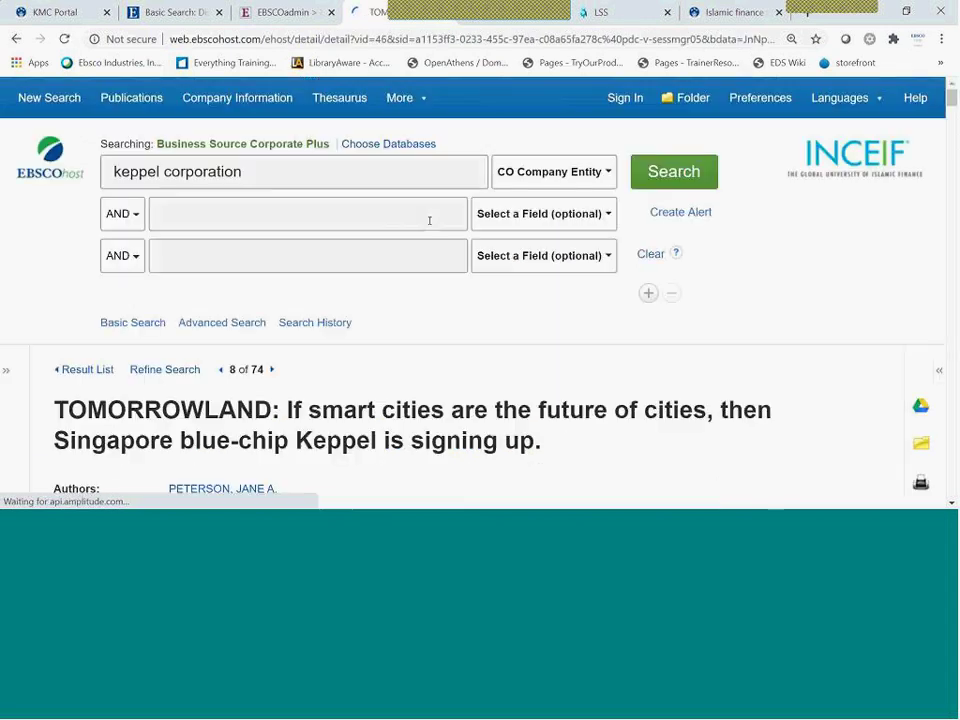
# Highlight the Company/Entity field, expand the Record Formats panel, and select the search terms
pyautogui.scroll(-6, 339, 255)
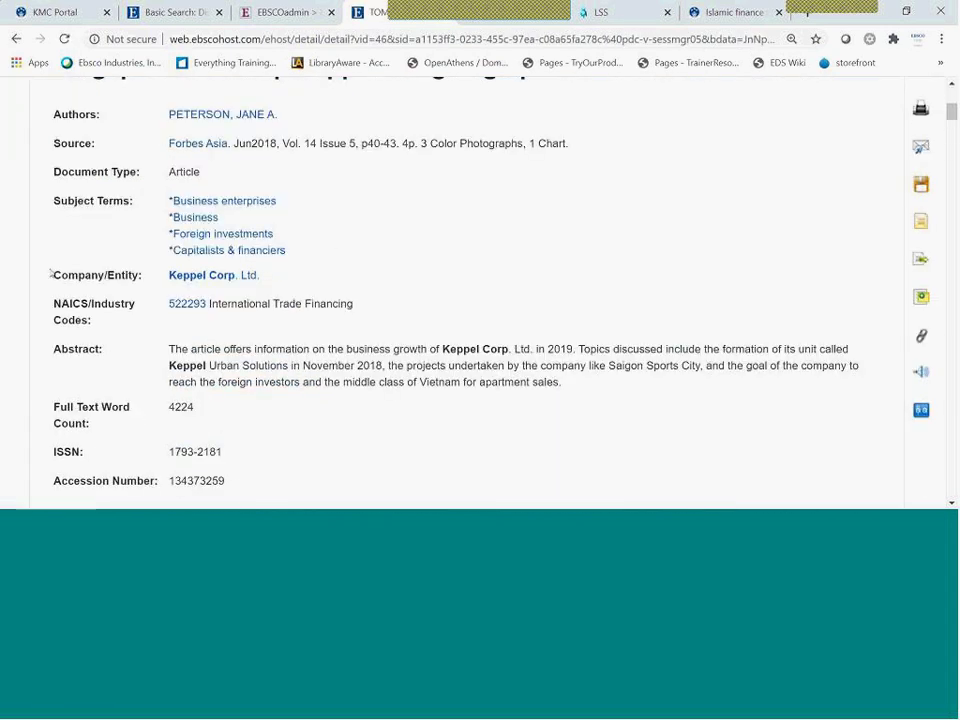
pyautogui.moveTo(143, 276); pyautogui.dragTo(56, 272)
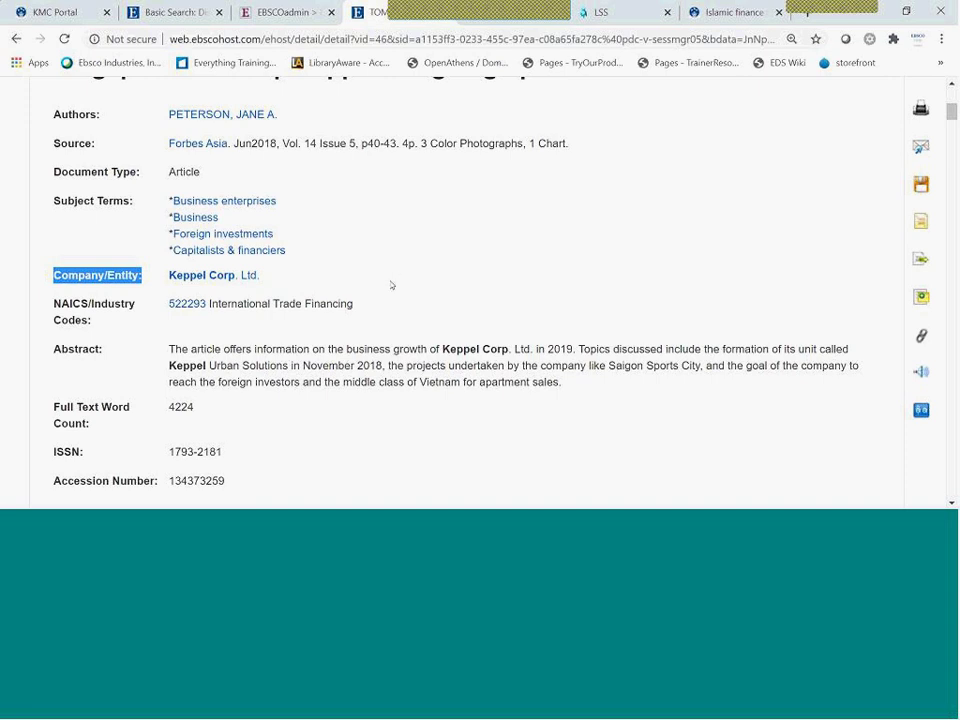
pyautogui.scroll(4, 389, 288)
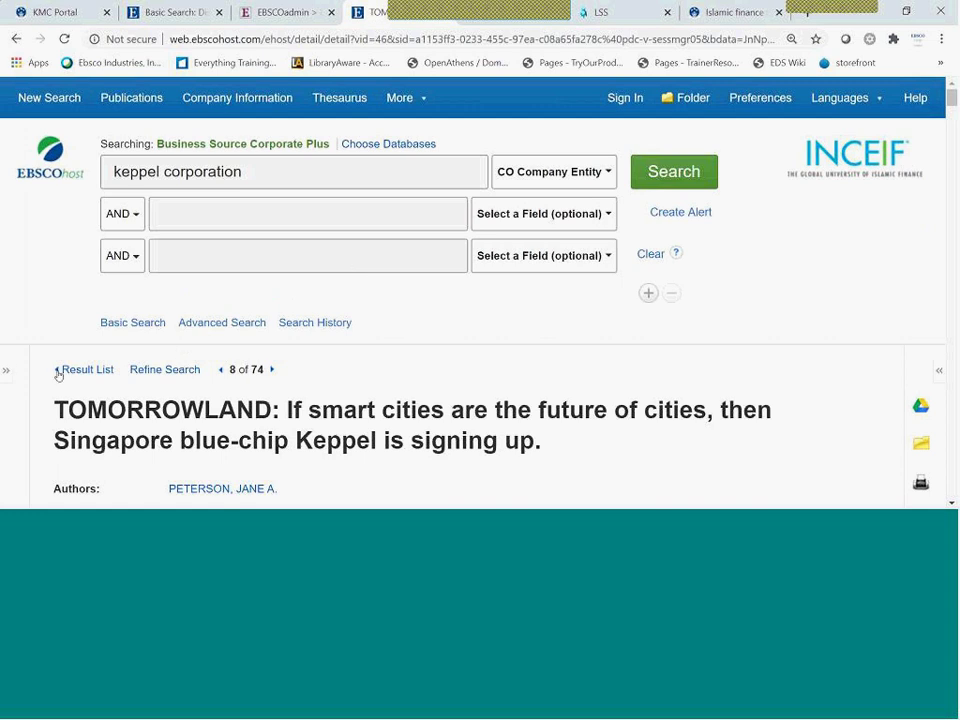
pyautogui.click(7, 371)
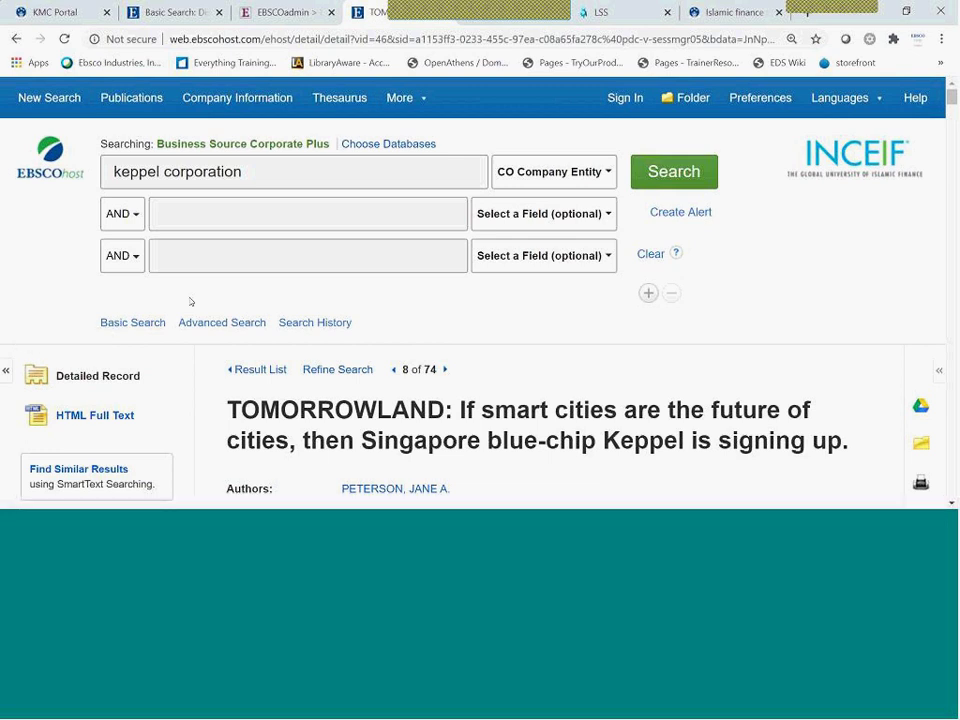
pyautogui.moveTo(261, 169); pyautogui.dragTo(107, 195)
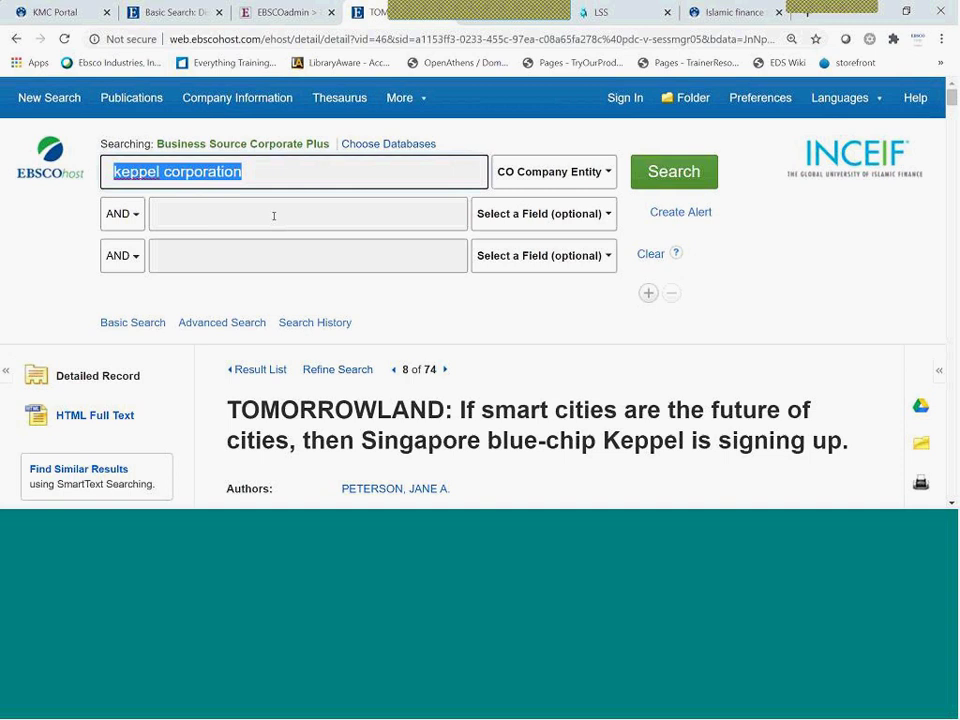
# Start a new Advanced Search and run 'malaysia' in the GE Geographic Terms field
pyautogui.click(48, 98)
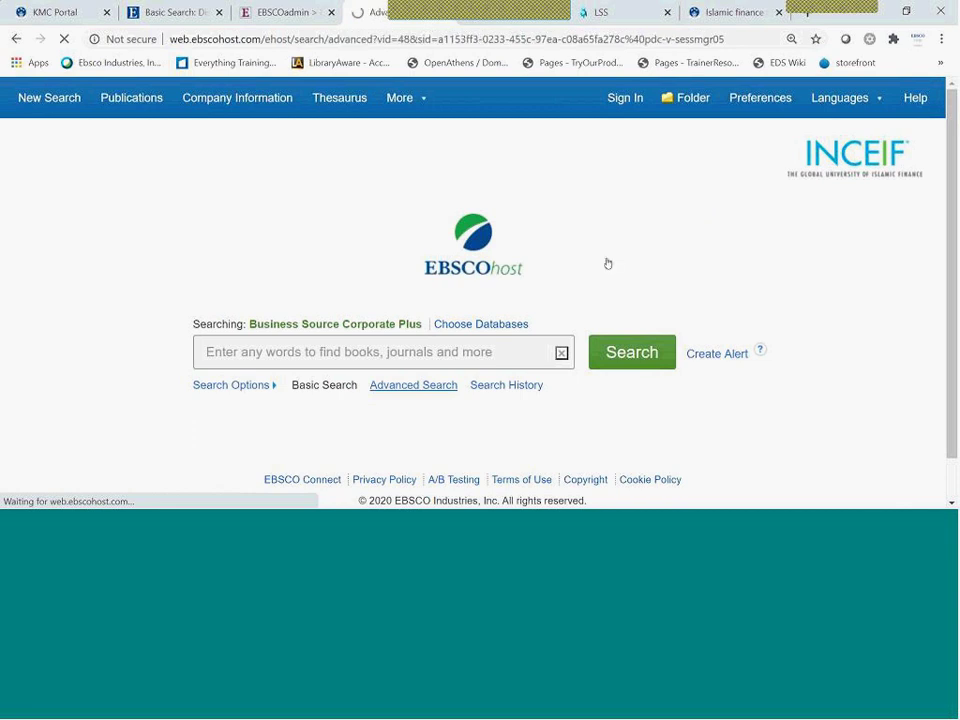
pyautogui.click(590, 171)
pyautogui.scroll(-2, 580, 223)
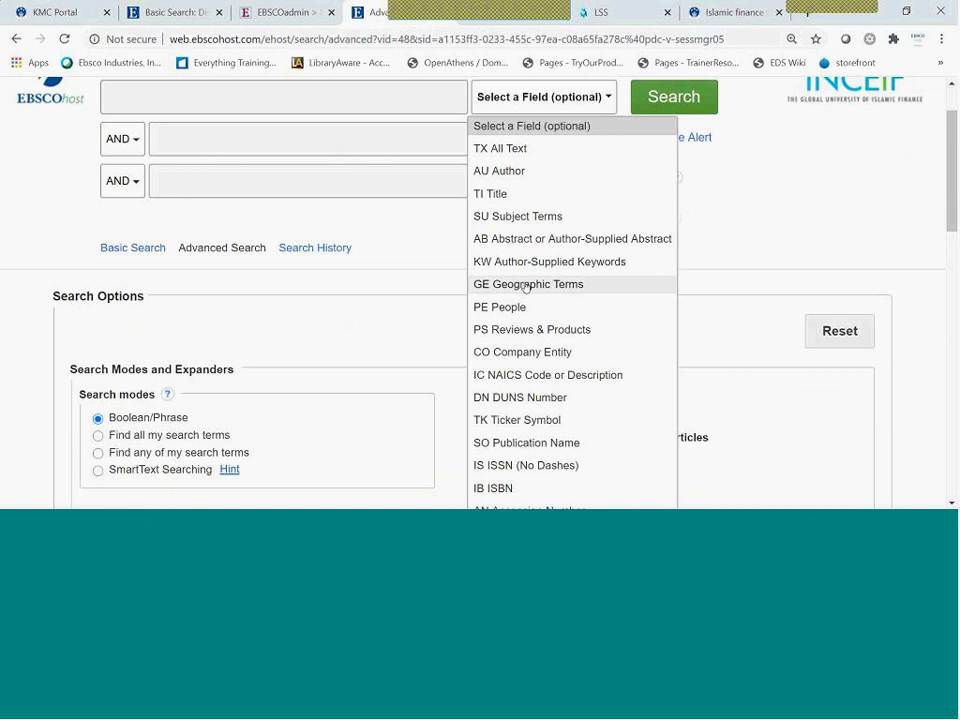
pyautogui.click(526, 285)
pyautogui.click(396, 107)
pyautogui.write('mal')
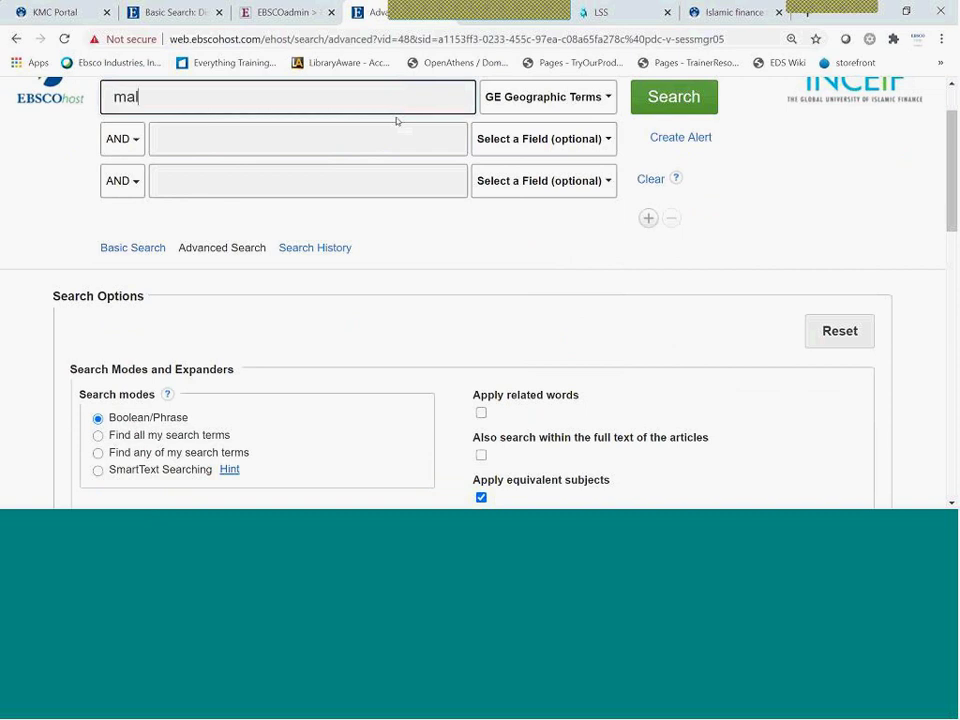
pyautogui.write('aysia')
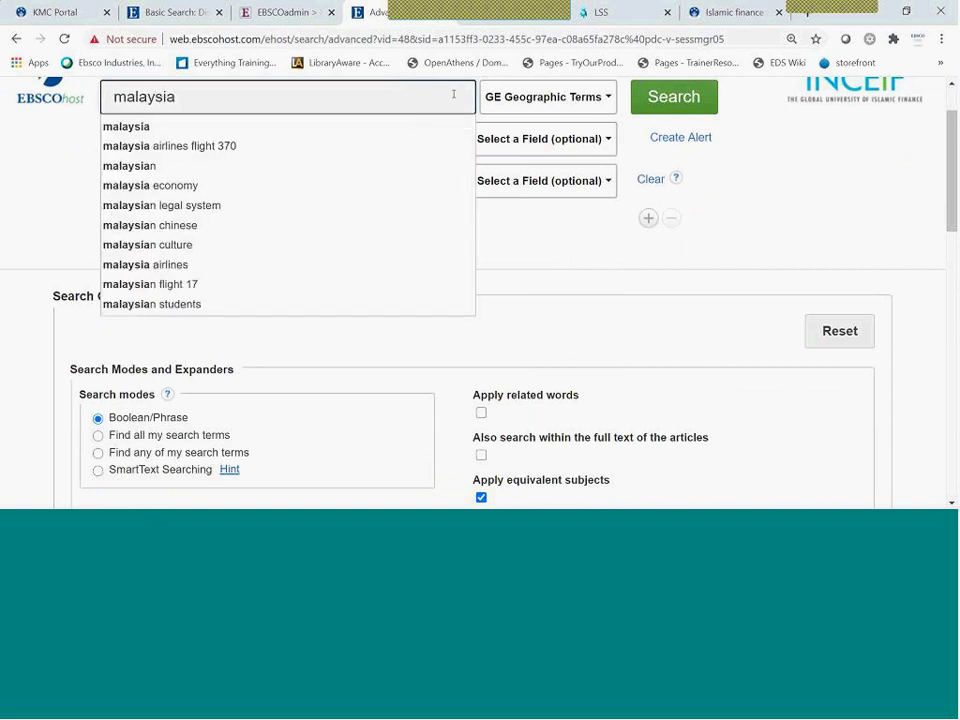
pyautogui.click(687, 101)
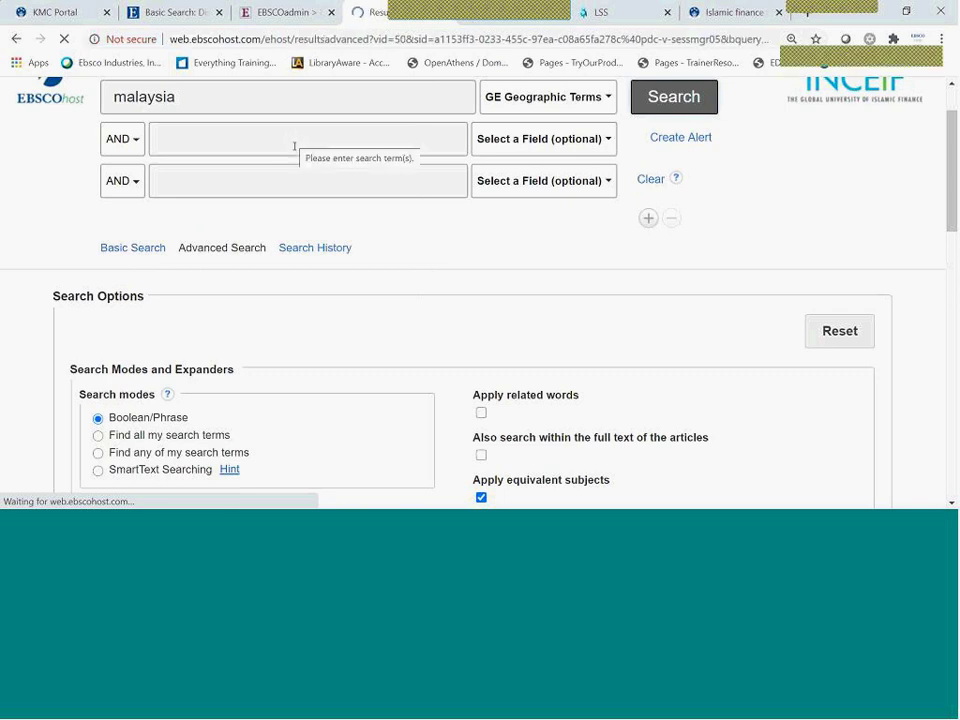
# Open the first malaysia result and highlight its Geographic Terms field
pyautogui.scroll(-5, 381, 248)
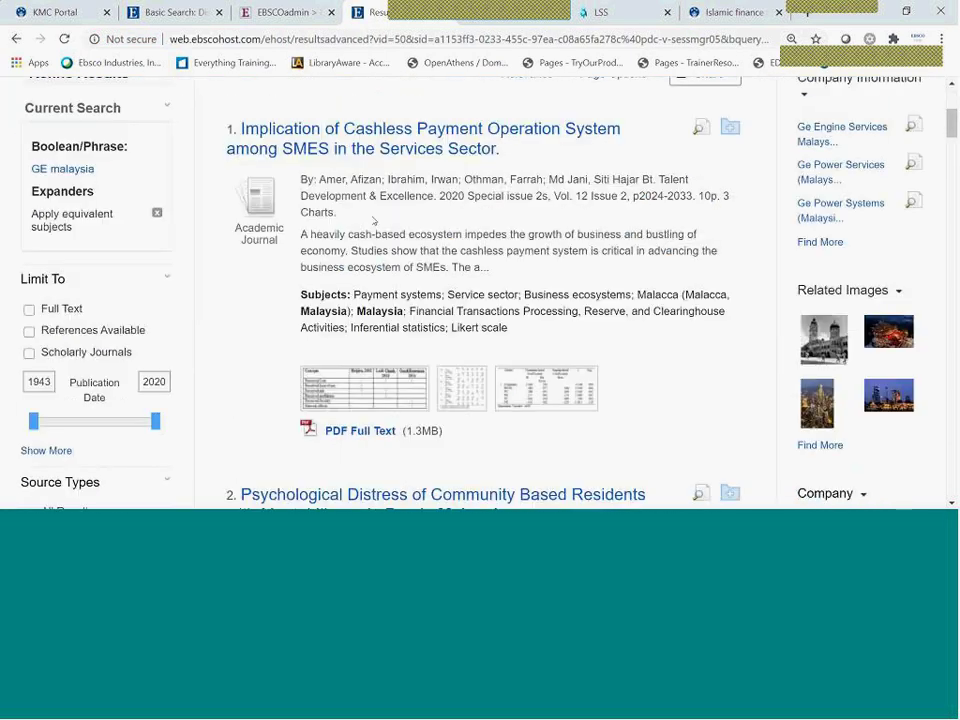
pyautogui.click(354, 152)
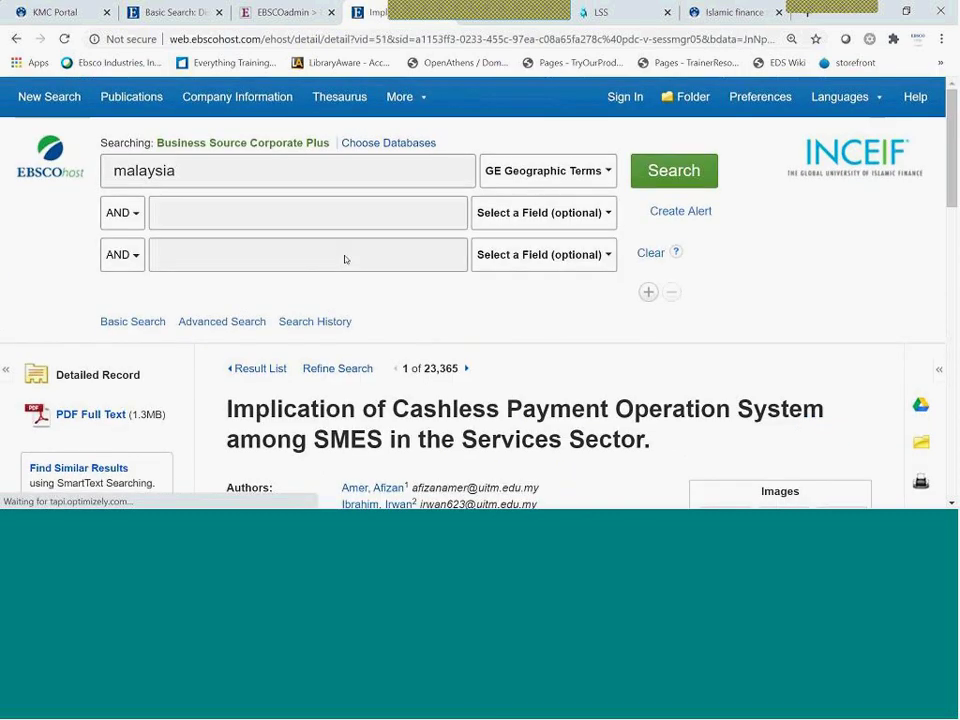
pyautogui.scroll(-3, 231, 200)
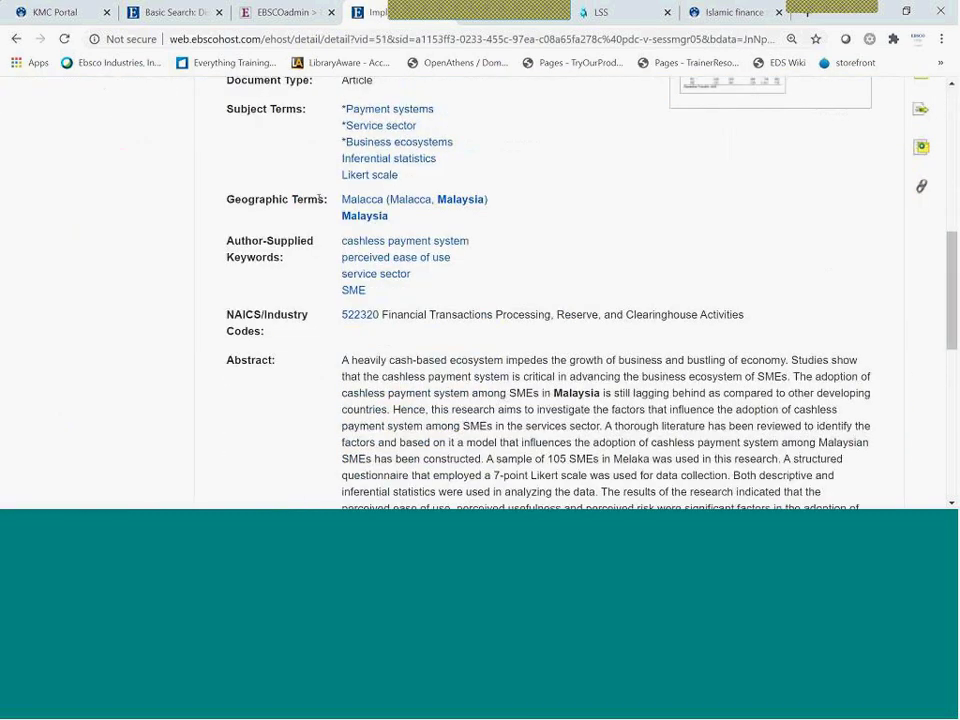
pyautogui.tripleClick(320, 199)
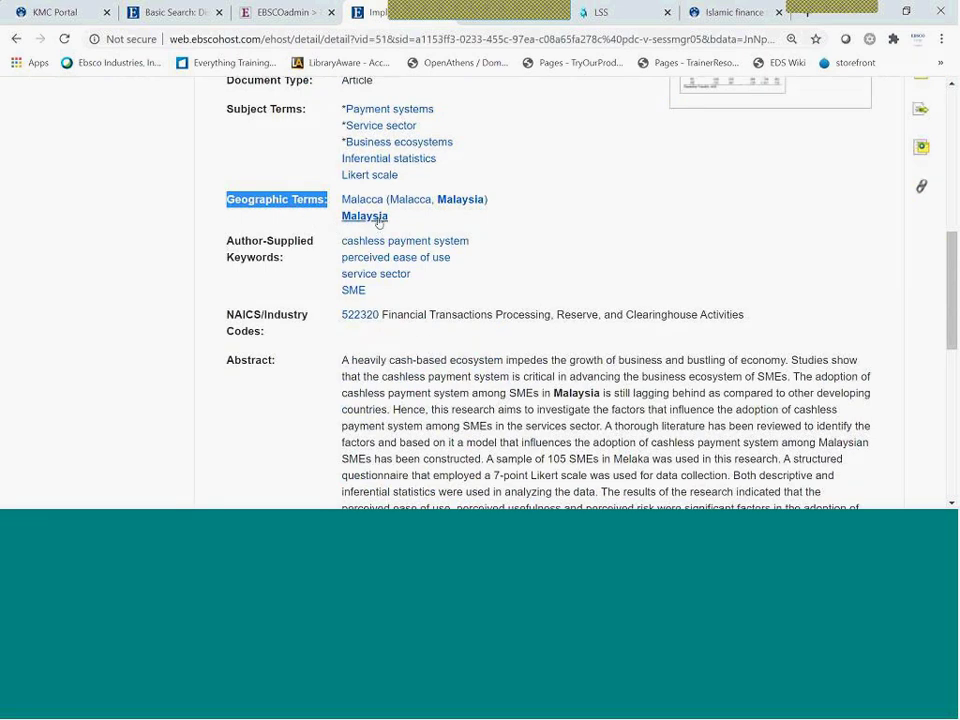
# Return to the top and start a blank new search
pyautogui.scroll(4, 477, 278)
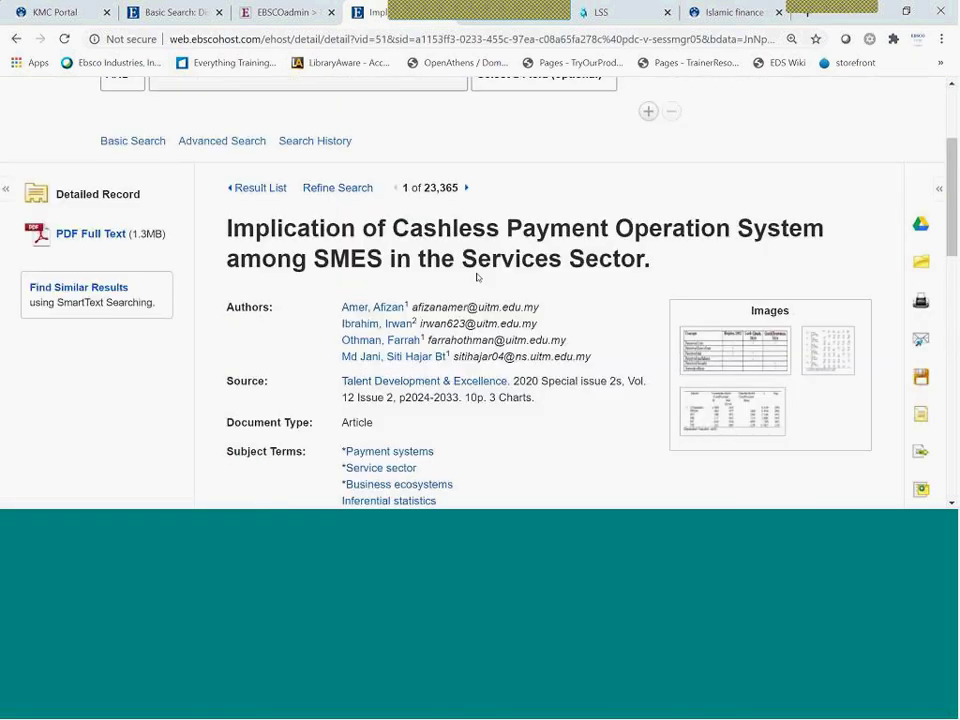
pyautogui.scroll(2, 477, 278)
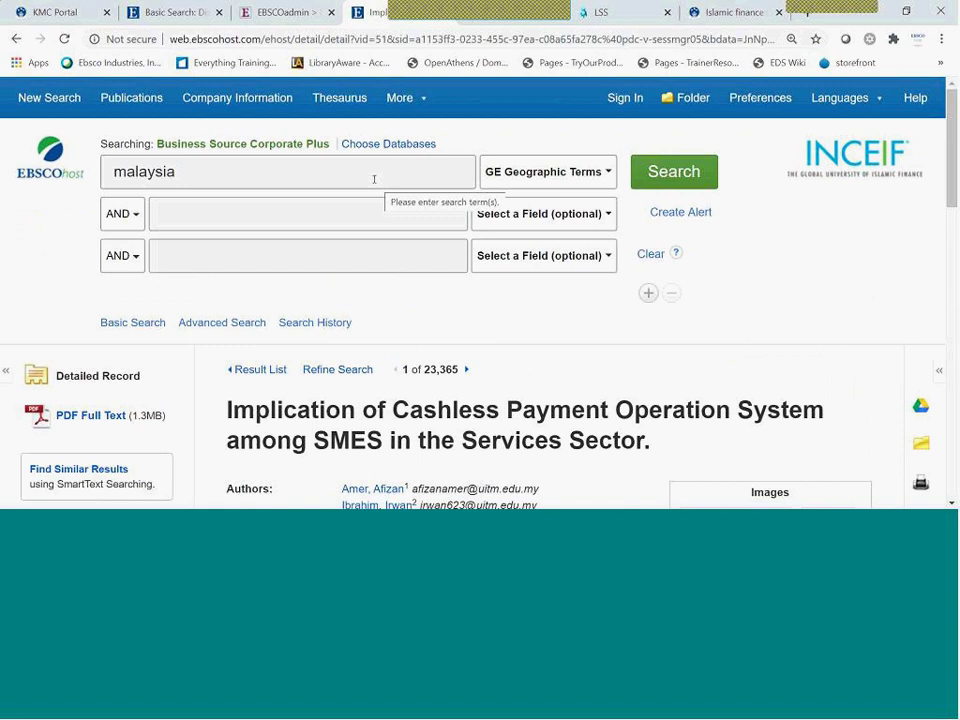
pyautogui.click(51, 99)
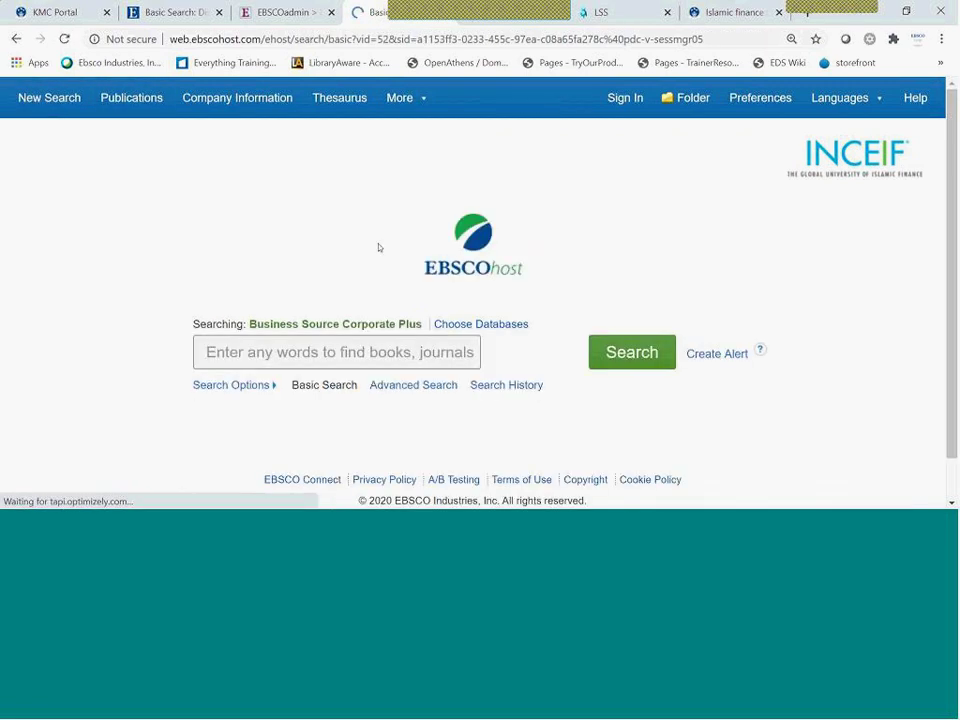
# Open the Advanced Search form and browse the field list without choosing a field
pyautogui.click(432, 386)
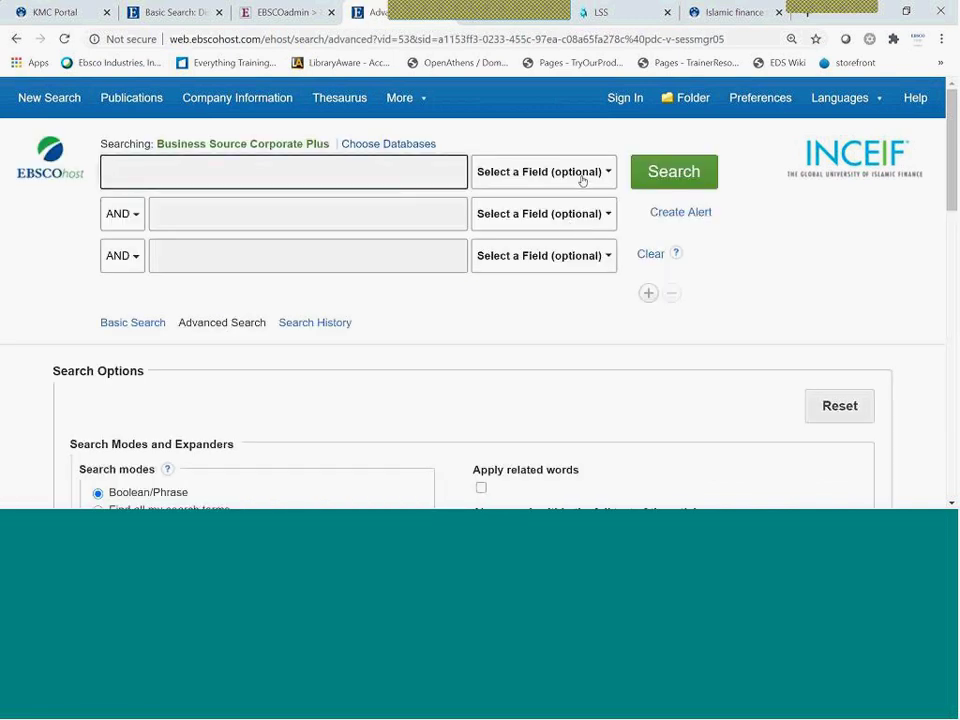
pyautogui.click(582, 180)
pyautogui.scroll(-3, 569, 250)
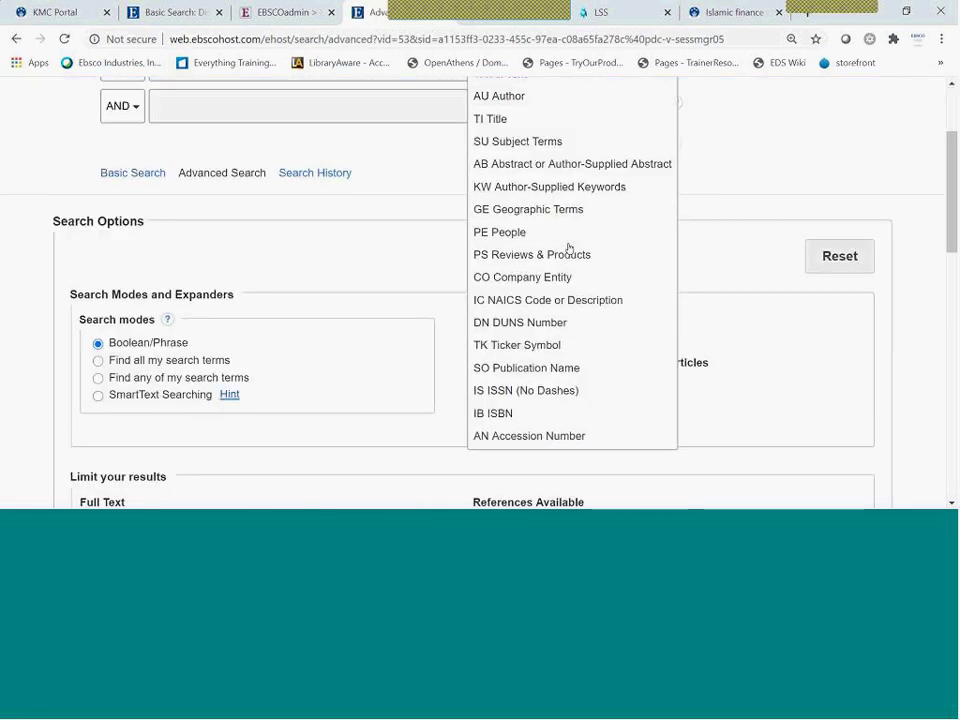
pyautogui.scroll(3, 569, 248)
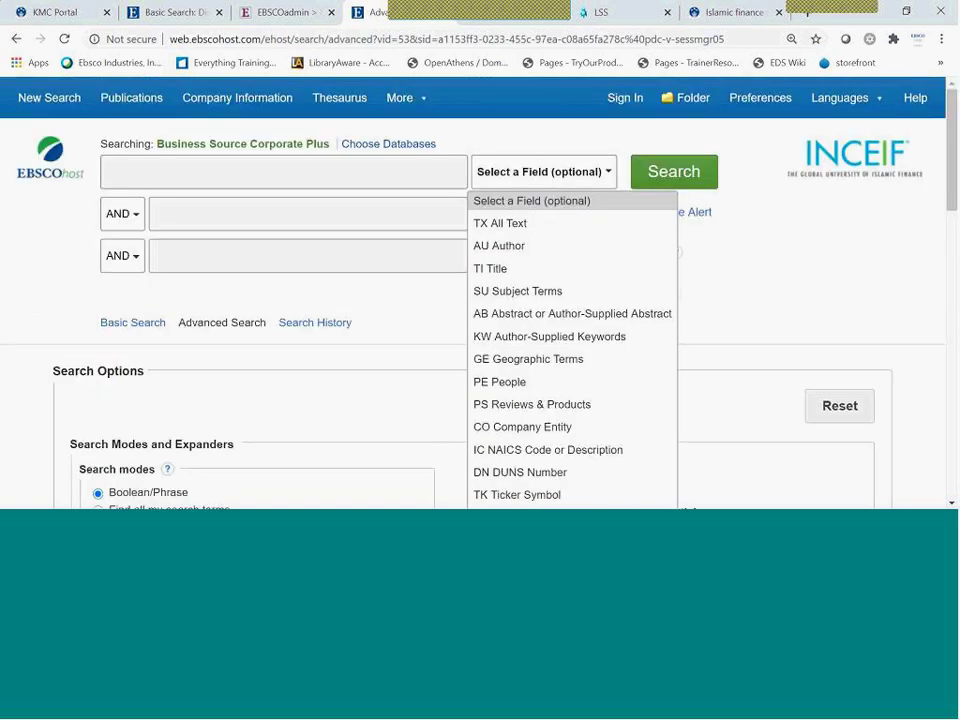
pyautogui.click(763, 217)
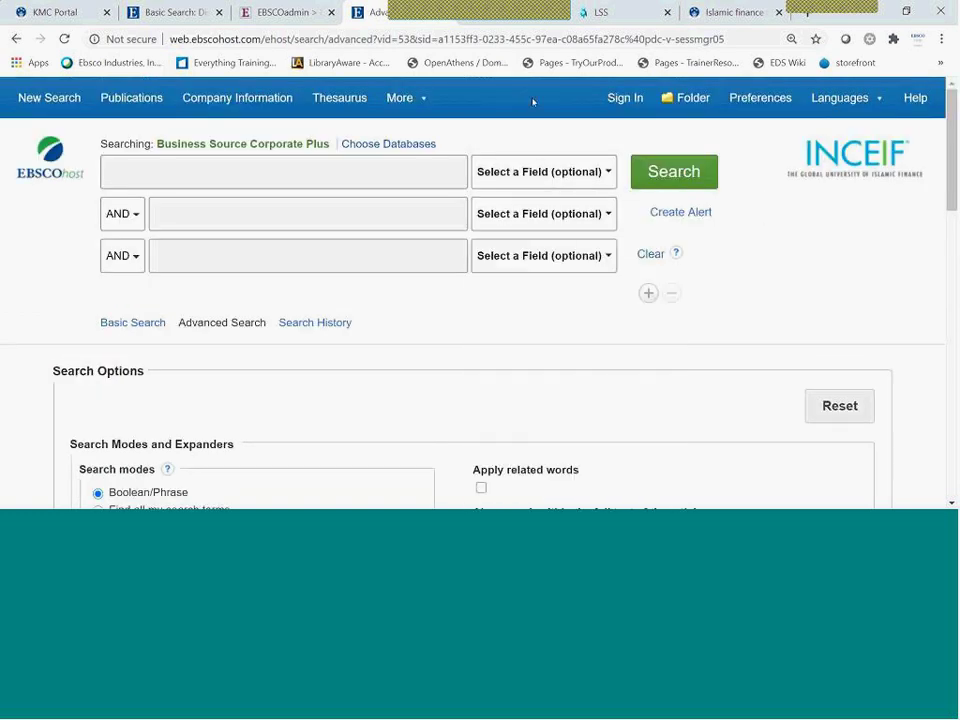
# Open EBSCOhost Help and scroll down to the Database Help section
pyautogui.click(893, 100)
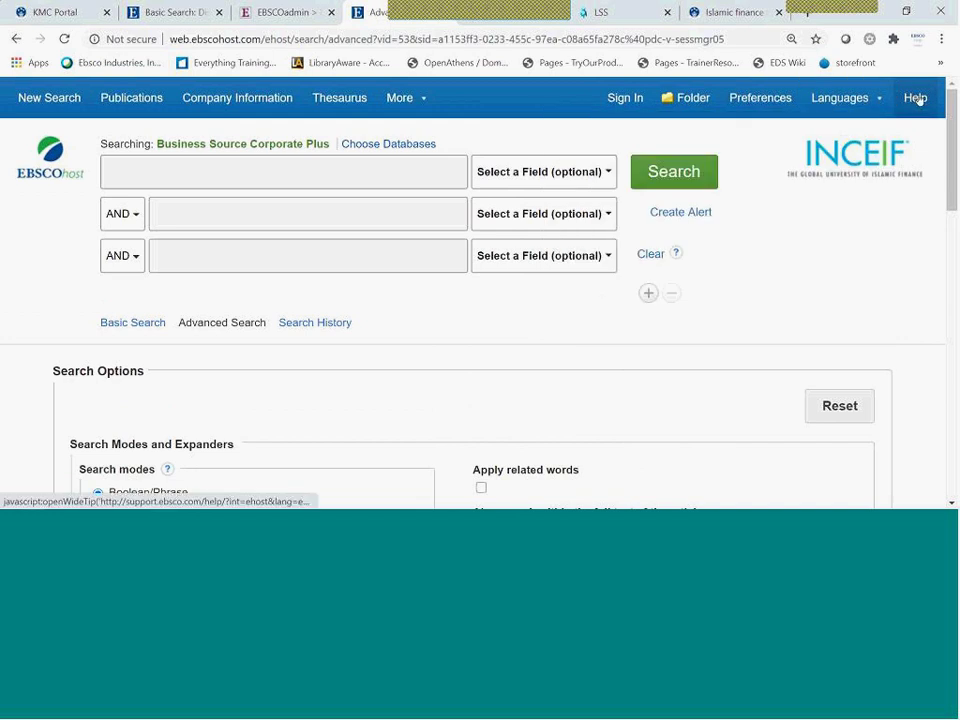
pyautogui.click(916, 98)
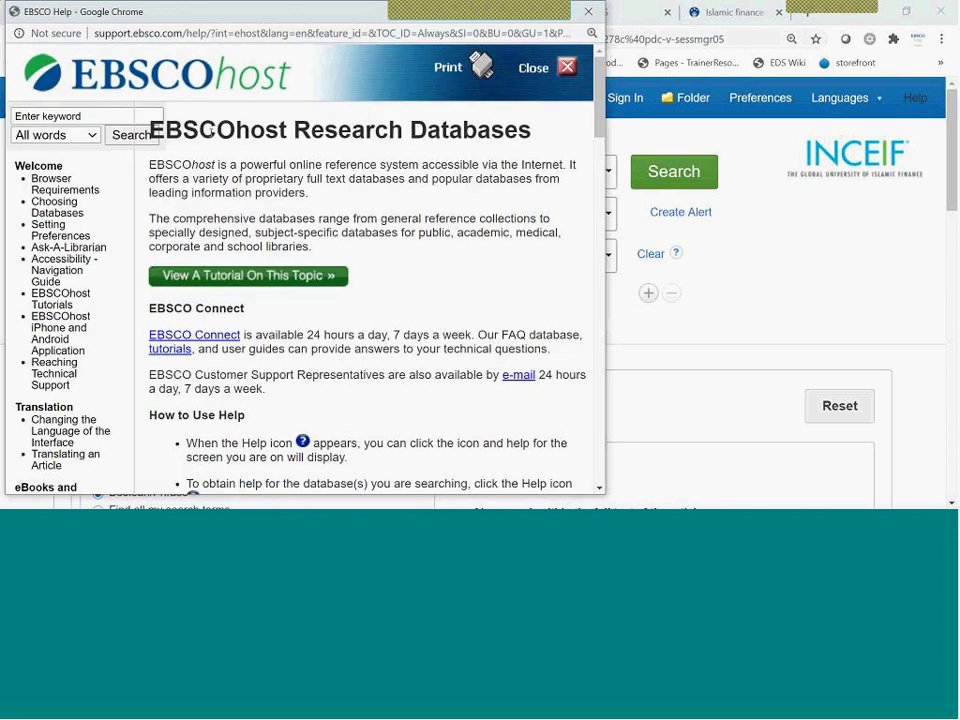
pyautogui.scroll(-10, 366, 178)
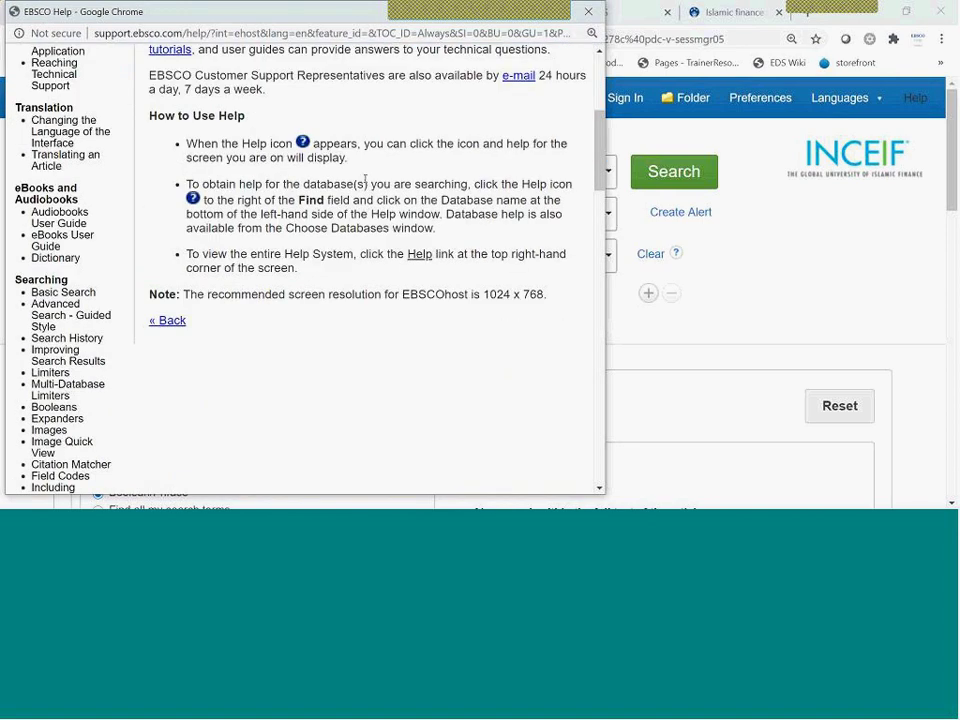
pyautogui.scroll(-15, 366, 178)
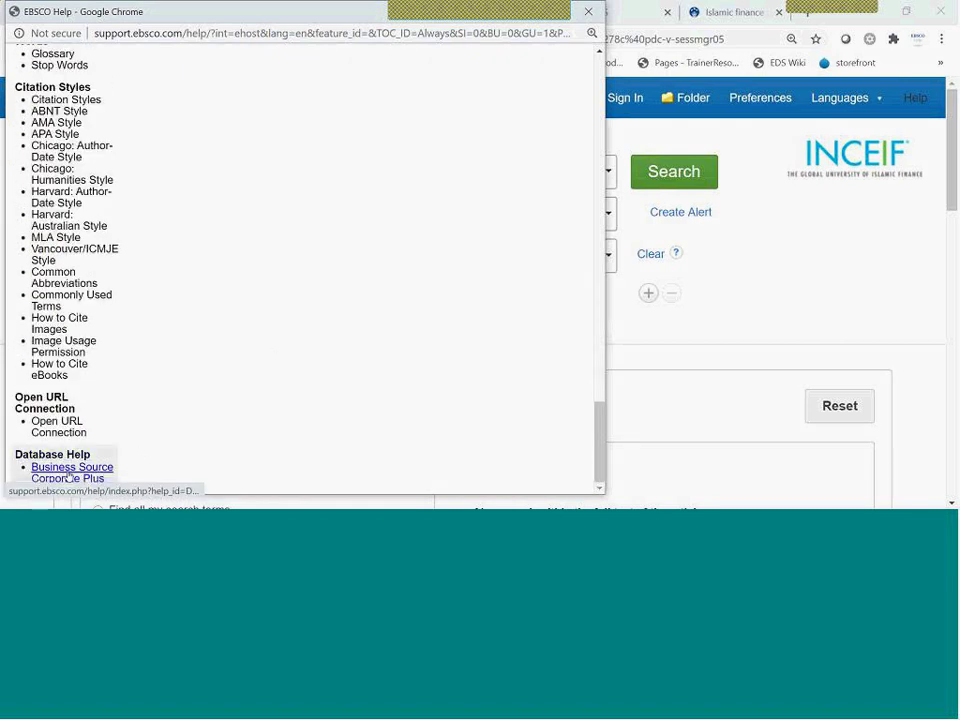
pyautogui.click(67, 475)
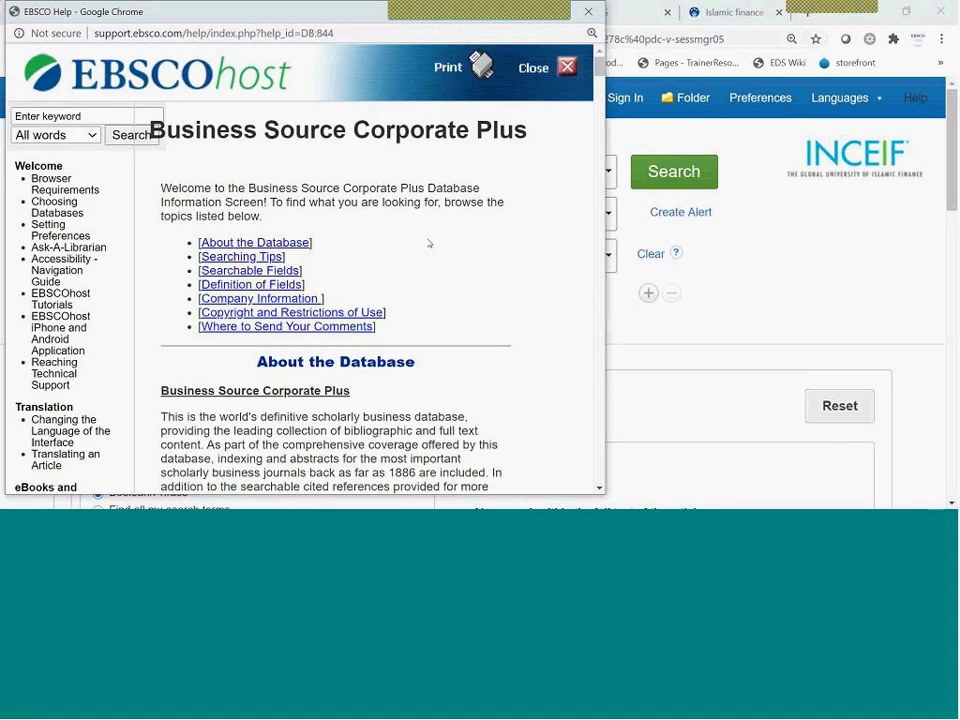
pyautogui.scroll(-5, 437, 221)
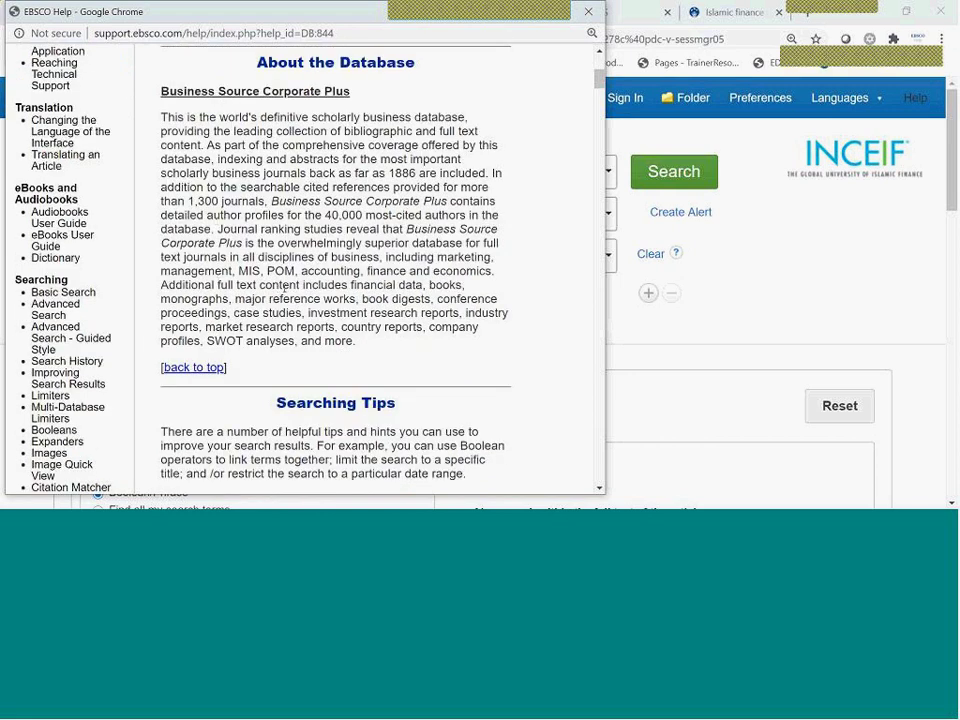
pyautogui.scroll(-6, 285, 287)
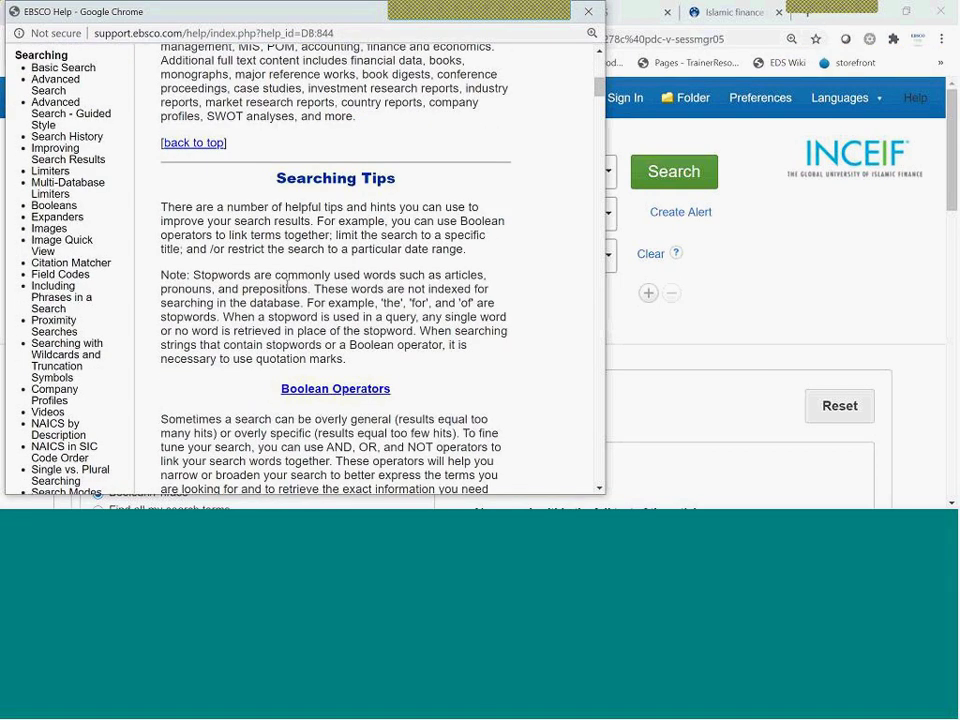
pyautogui.scroll(-7, 285, 287)
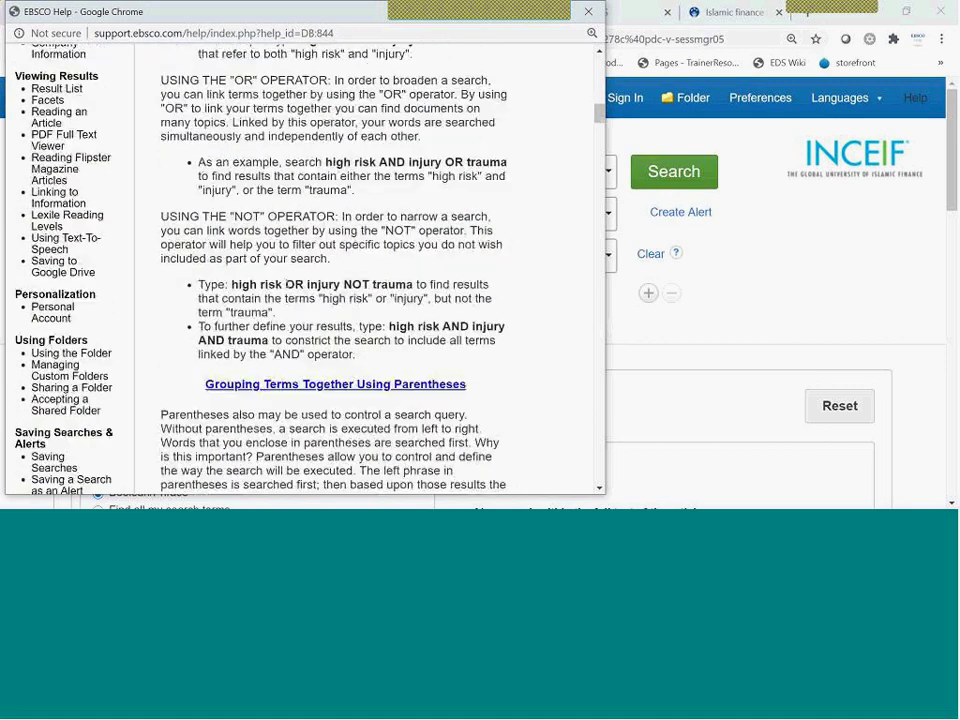
pyautogui.click(919, 100)
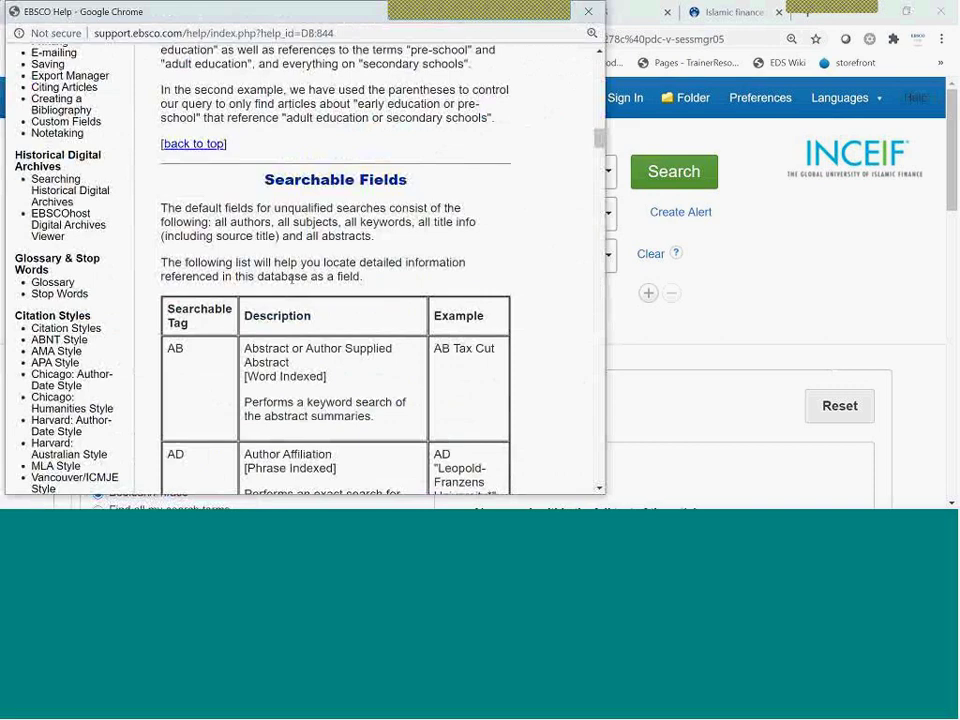
pyautogui.scroll(-7, 292, 280)
pyautogui.scroll(-6, 292, 283)
pyautogui.scroll(-7, 292, 282)
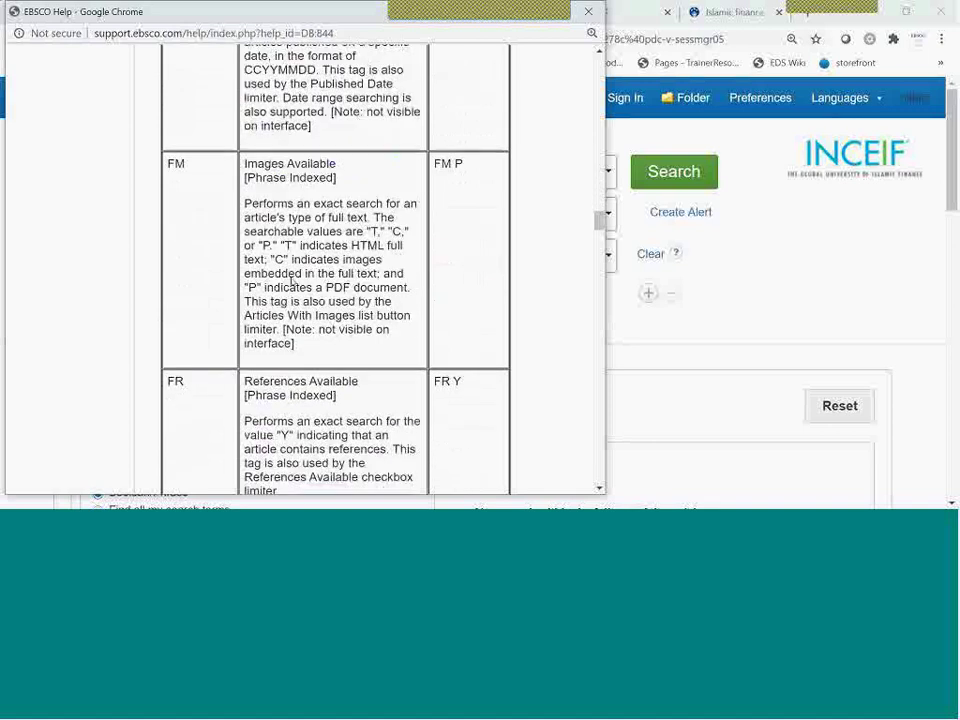
pyautogui.scroll(-7, 291, 280)
pyautogui.scroll(-6, 291, 280)
pyautogui.scroll(-6, 292, 278)
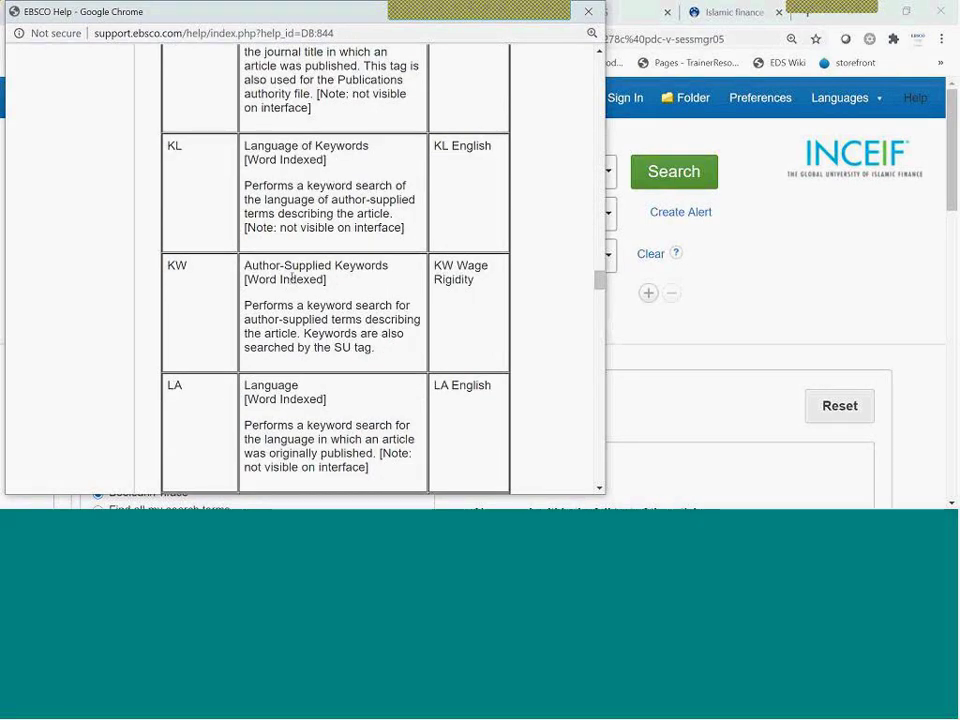
pyautogui.scroll(-6, 290, 258)
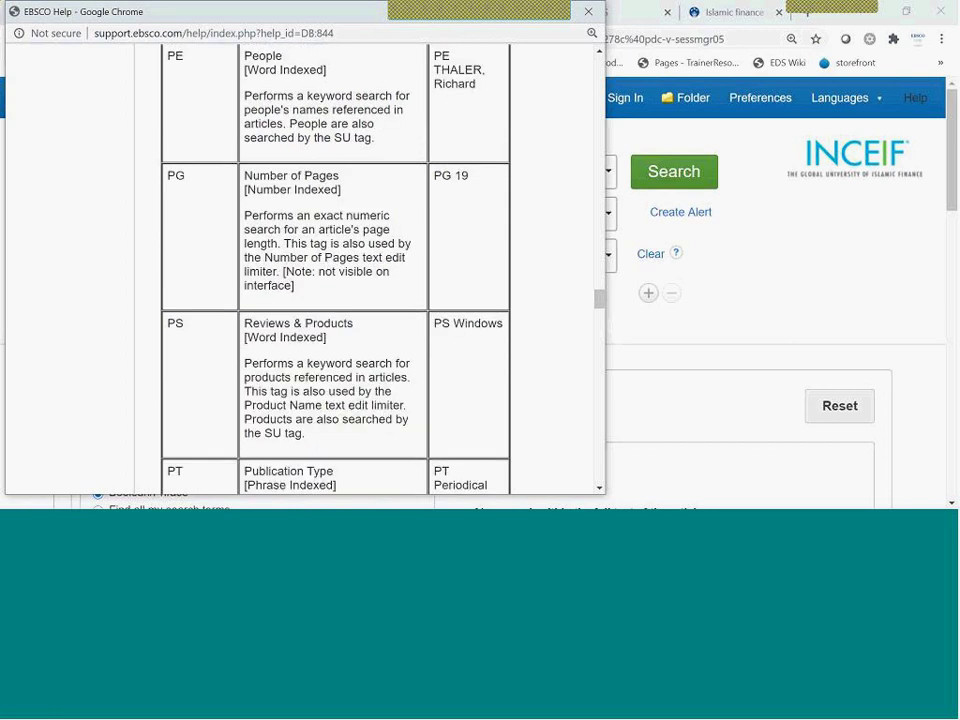
pyautogui.scroll(-6, 279, 280)
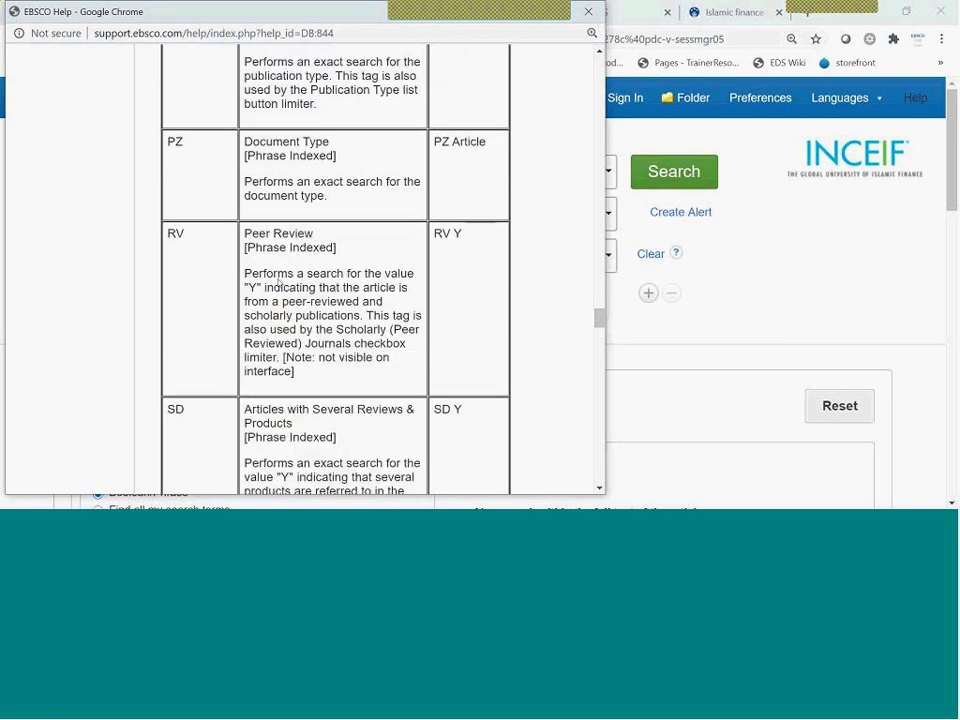
pyautogui.scroll(-8, 279, 284)
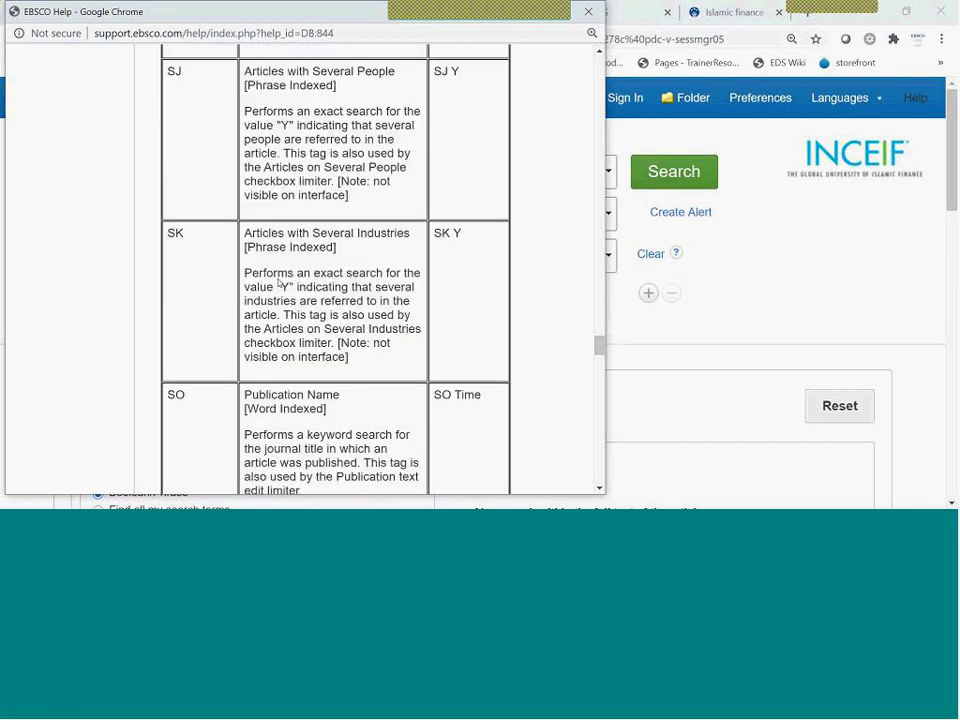
pyautogui.scroll(5, 279, 284)
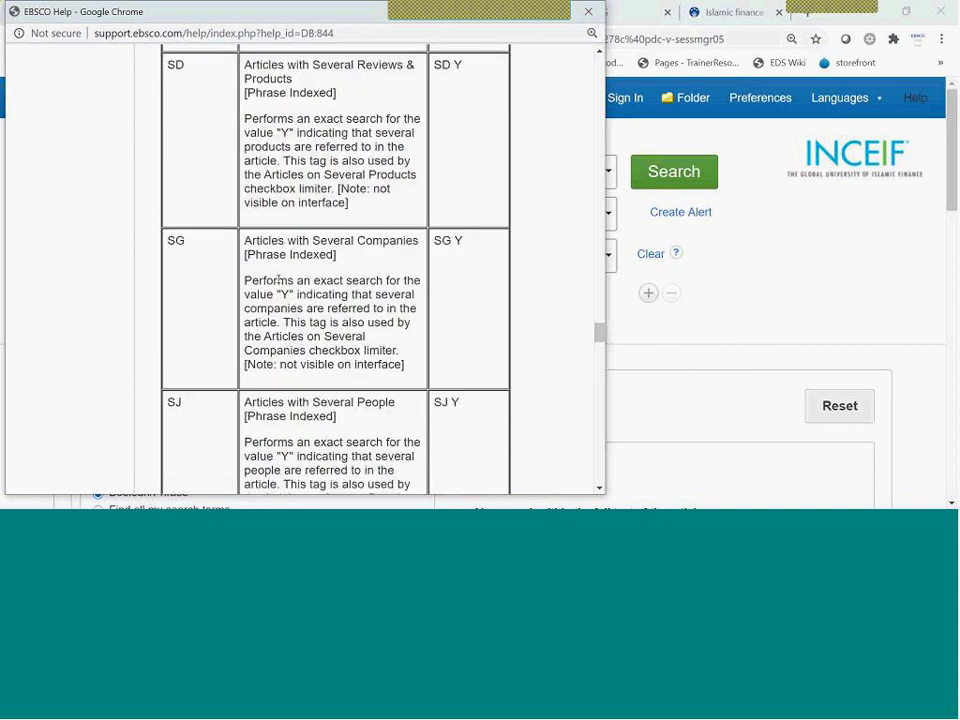
pyautogui.scroll(10, 279, 279)
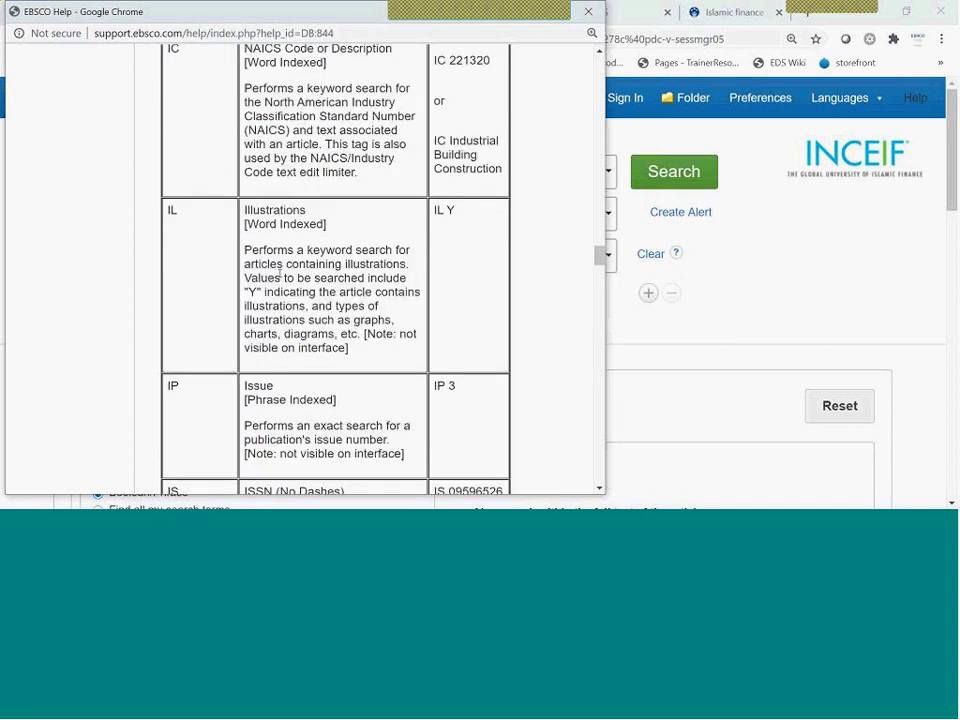
pyautogui.scroll(20, 280, 273)
pyautogui.scroll(7, 279, 270)
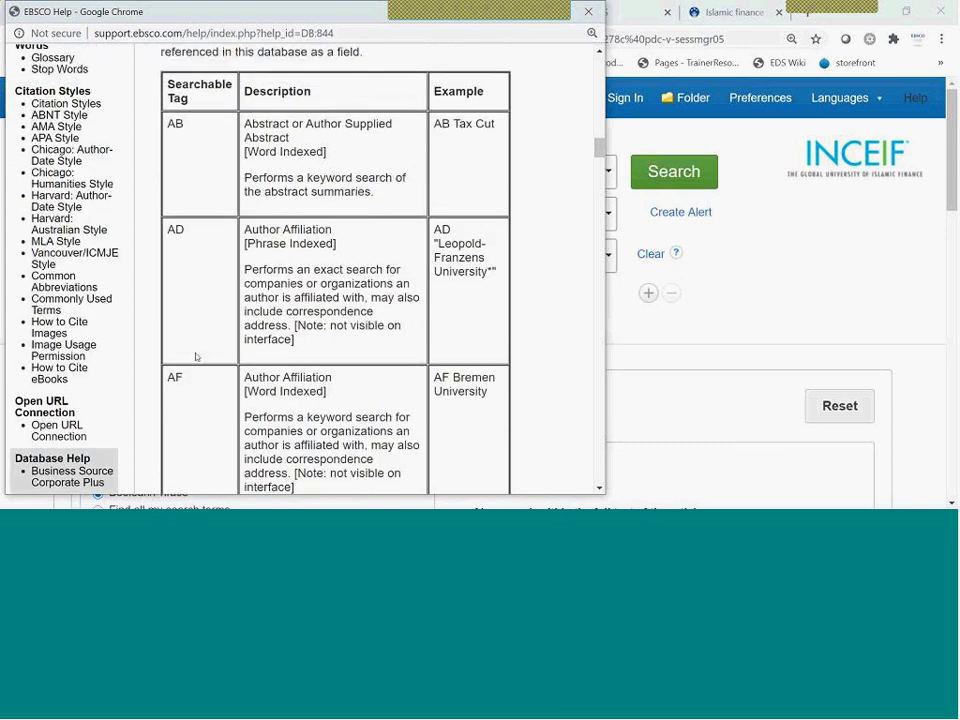
# Highlight the AF Author Affiliation tag and its Bremen University example in the help
pyautogui.moveTo(339, 379); pyautogui.dragTo(244, 379)
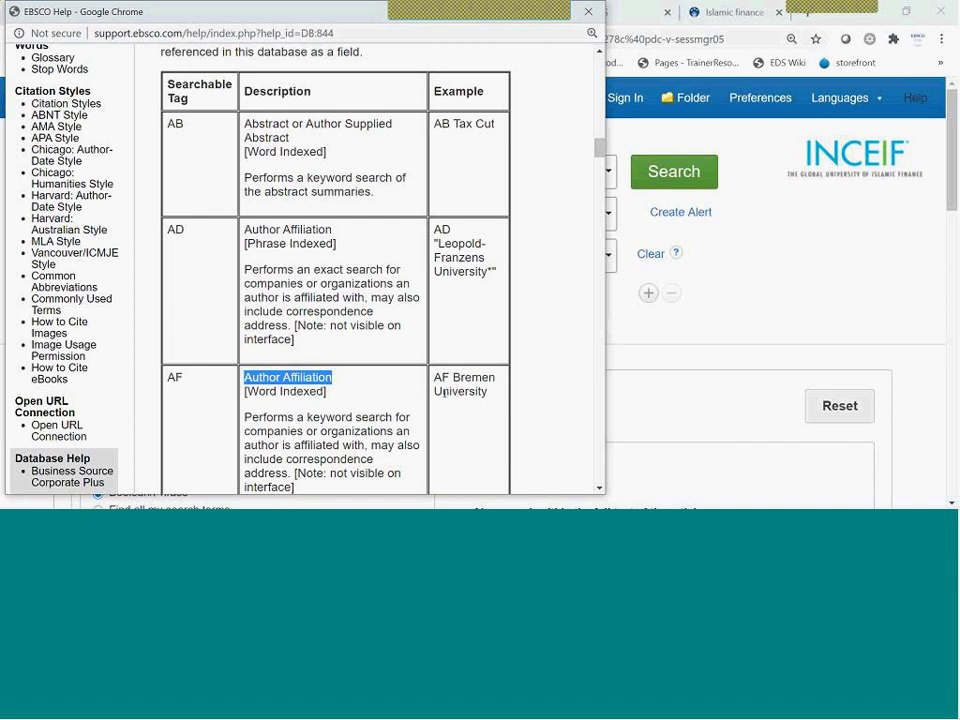
pyautogui.moveTo(433, 377); pyautogui.dragTo(490, 394)
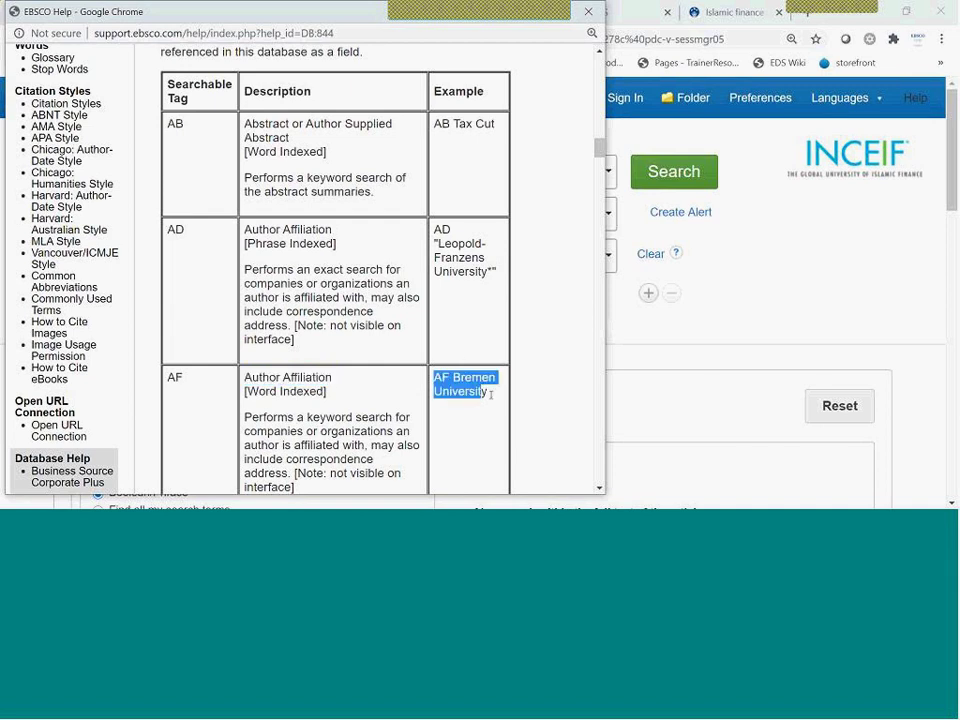
pyautogui.click(490, 394)
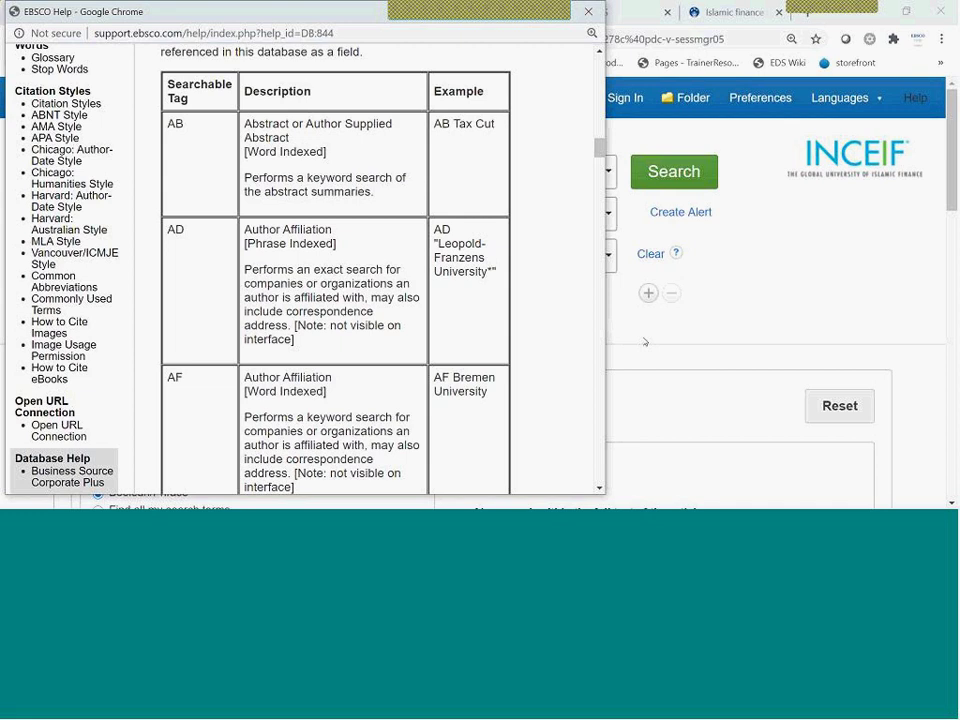
pyautogui.click(645, 342)
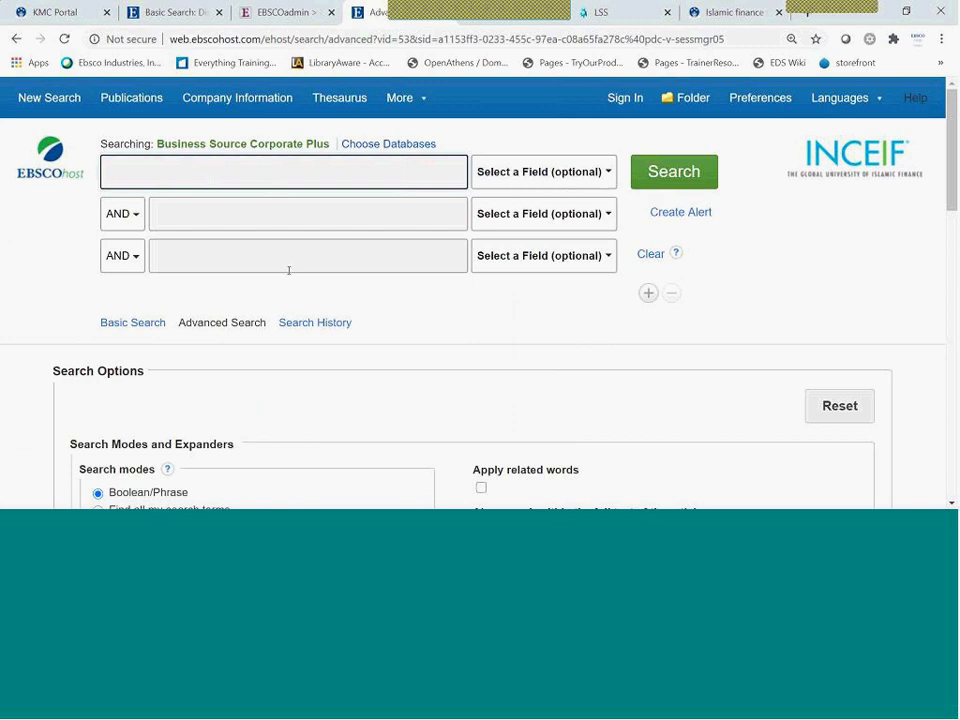
# Check the AB tag example, then type AF "inceif" into the first Advanced Search box
pyautogui.hotkey('alt', 'Tab')
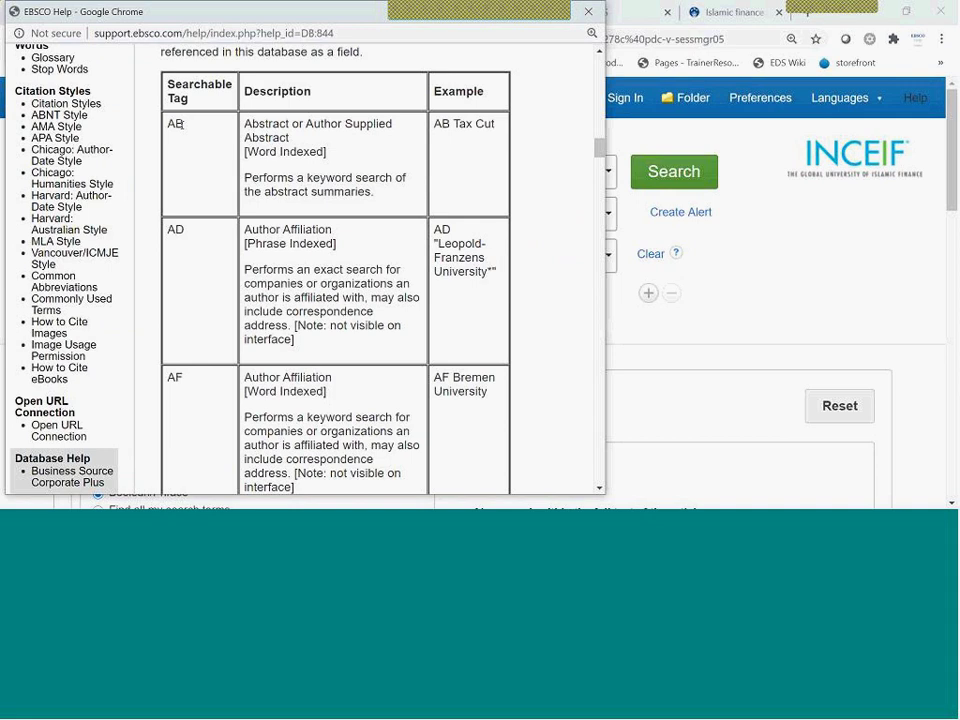
pyautogui.doubleClick(175, 123)
pyautogui.moveTo(433, 123); pyautogui.dragTo(495, 124)
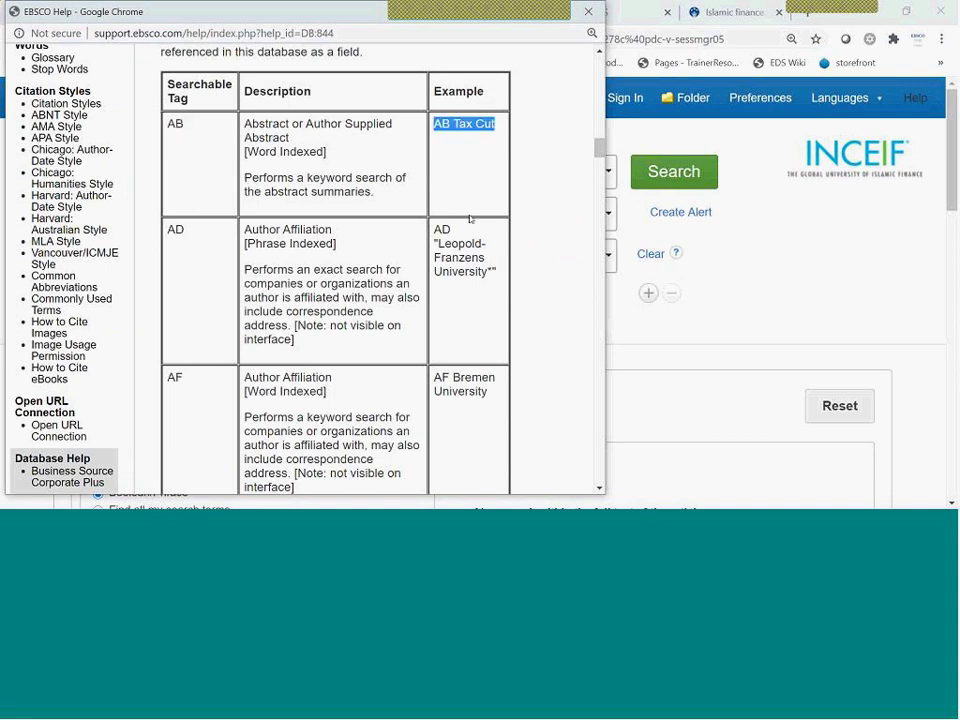
pyautogui.hotkey('alt', 'Tab')
pyautogui.write('AF "inceif"')
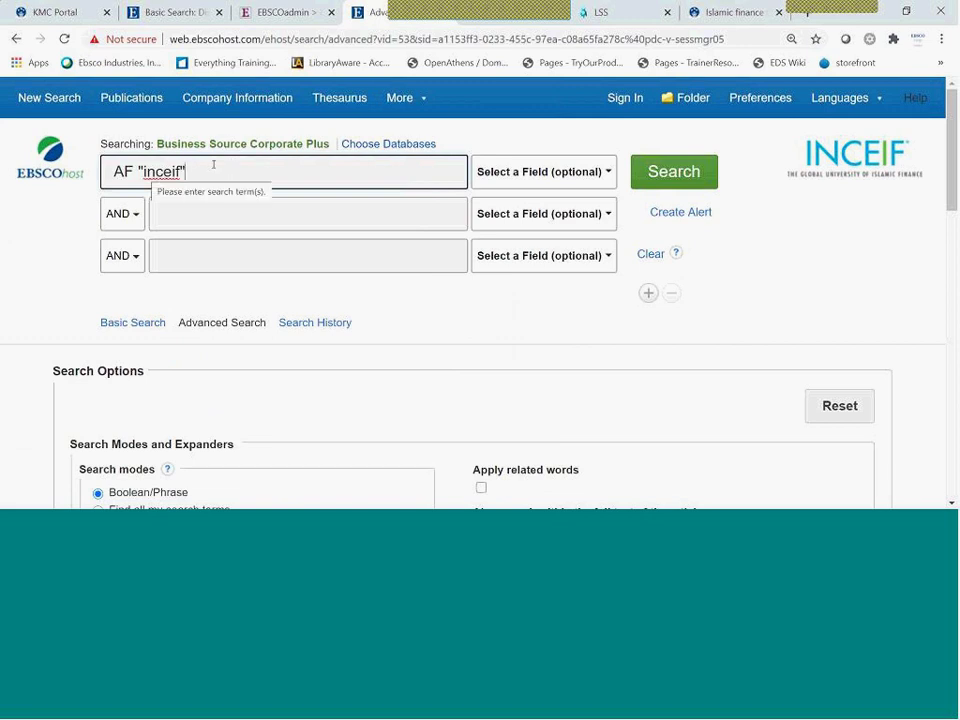
# Run the AF "inceif" search, browse its 146 results, and open the first record
pyautogui.click(638, 174)
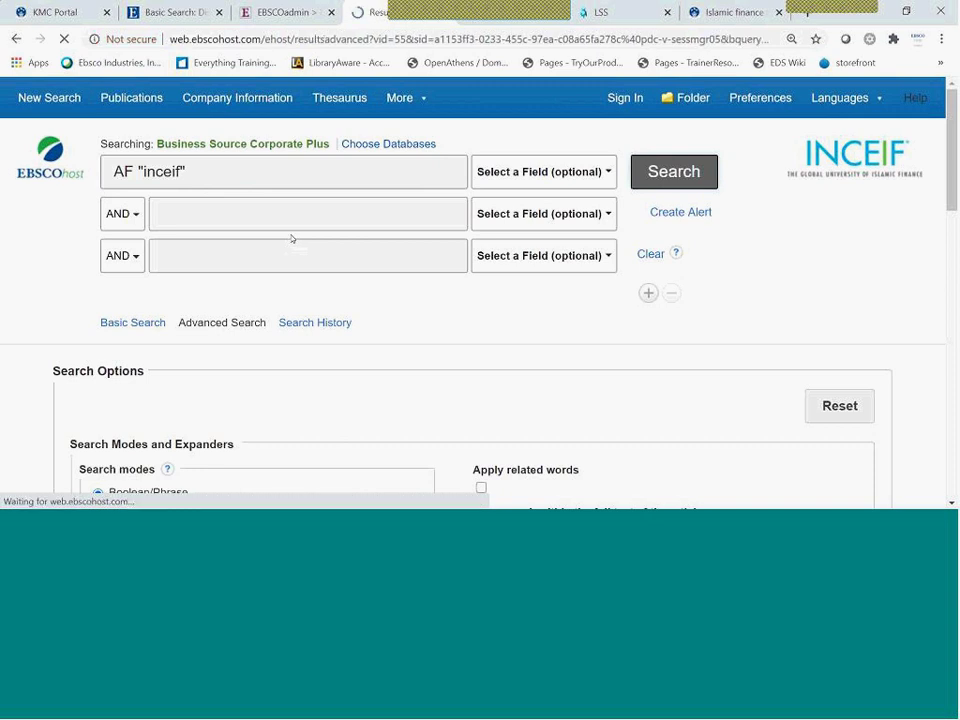
pyautogui.scroll(-2, 292, 238)
pyautogui.moveTo(356, 218); pyautogui.dragTo(379, 223)
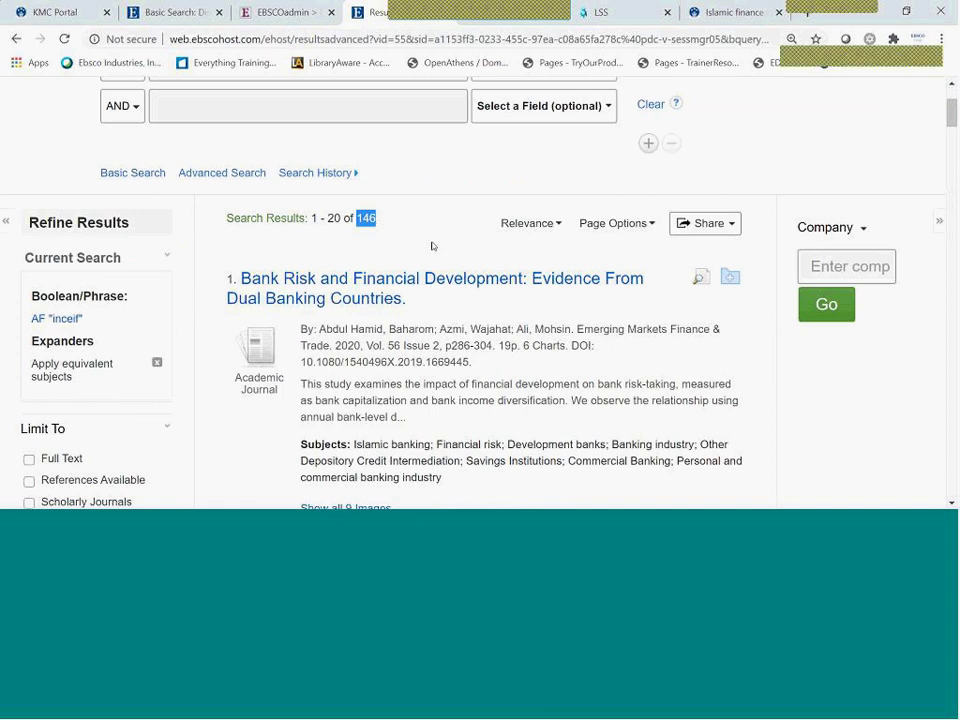
pyautogui.scroll(-2, 432, 246)
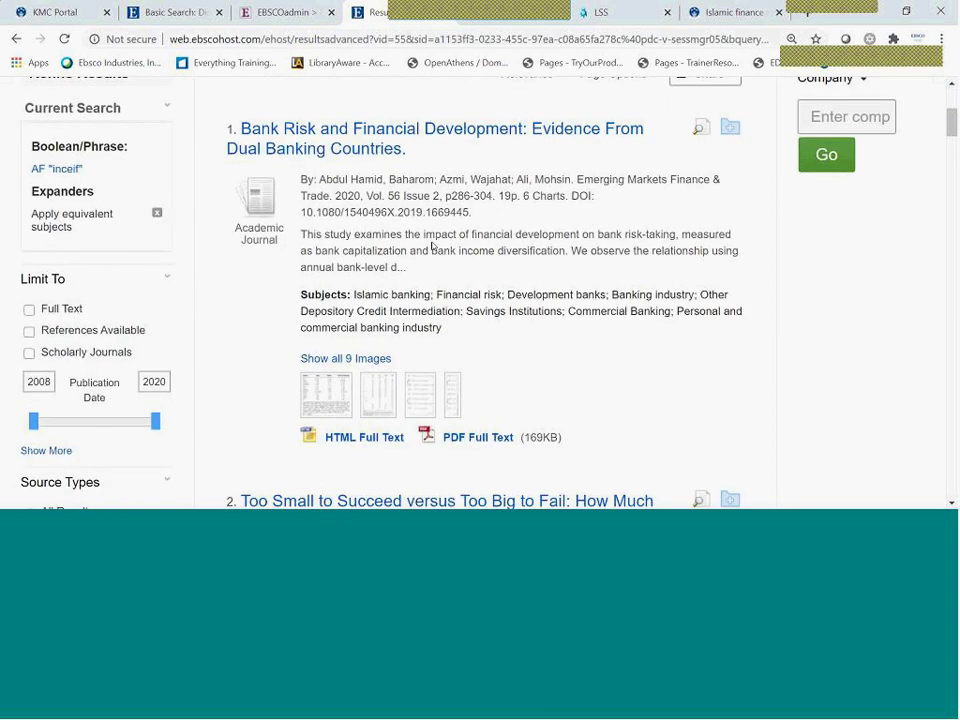
pyautogui.scroll(1, 432, 246)
pyautogui.scroll(1, 431, 249)
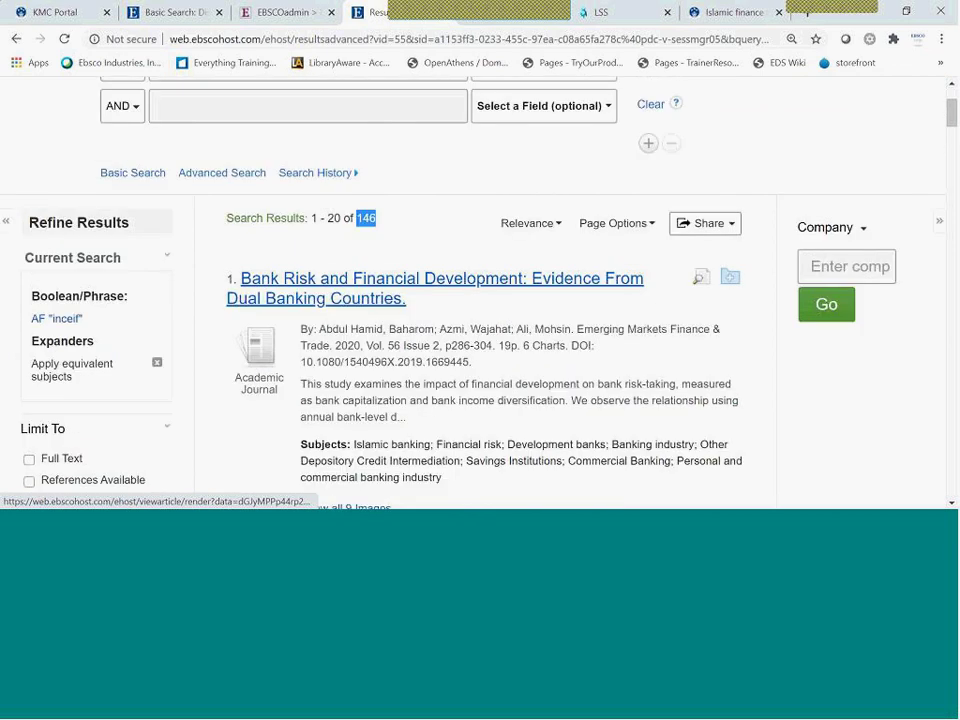
pyautogui.scroll(2, 433, 244)
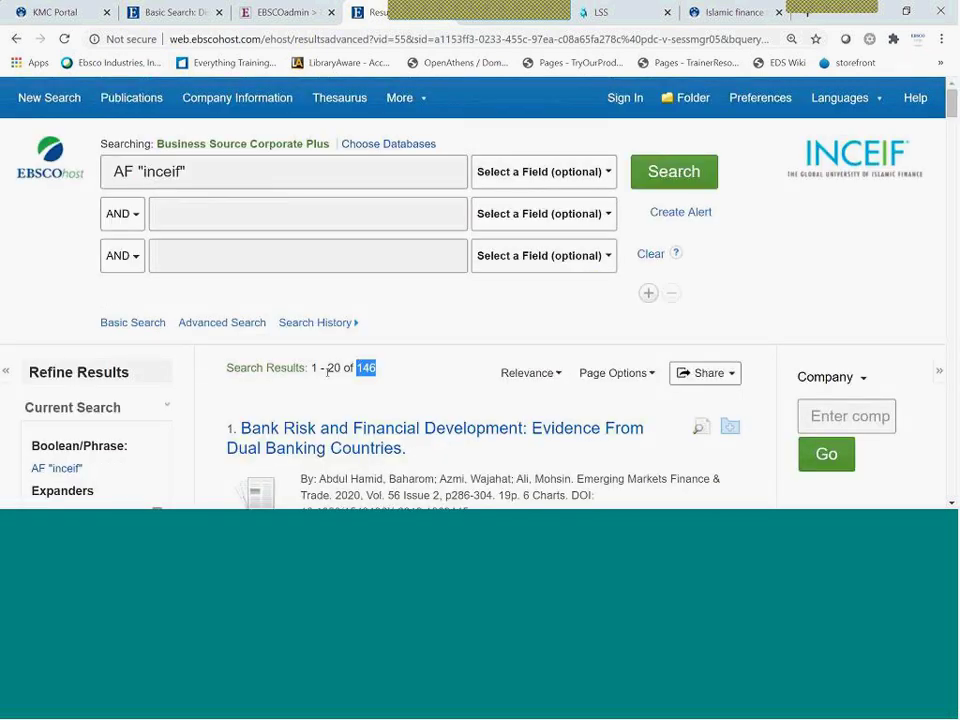
pyautogui.scroll(-1, 328, 371)
pyautogui.click(336, 371)
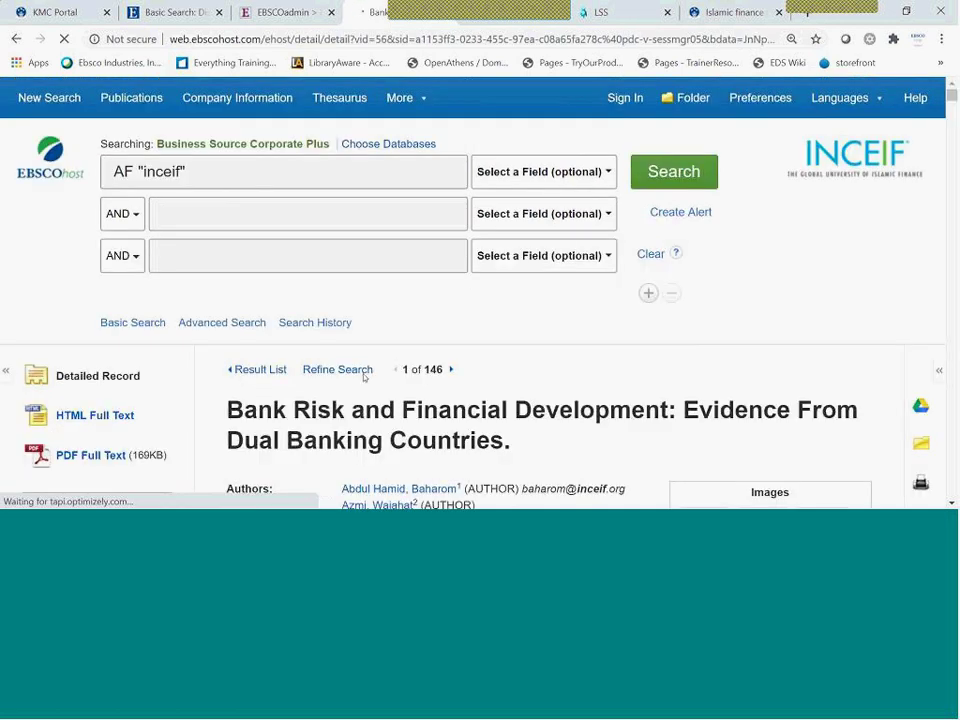
# Highlight the Author Affiliations naming INCEIF and Taylor's Business School, then scroll back up
pyautogui.scroll(-3, 365, 377)
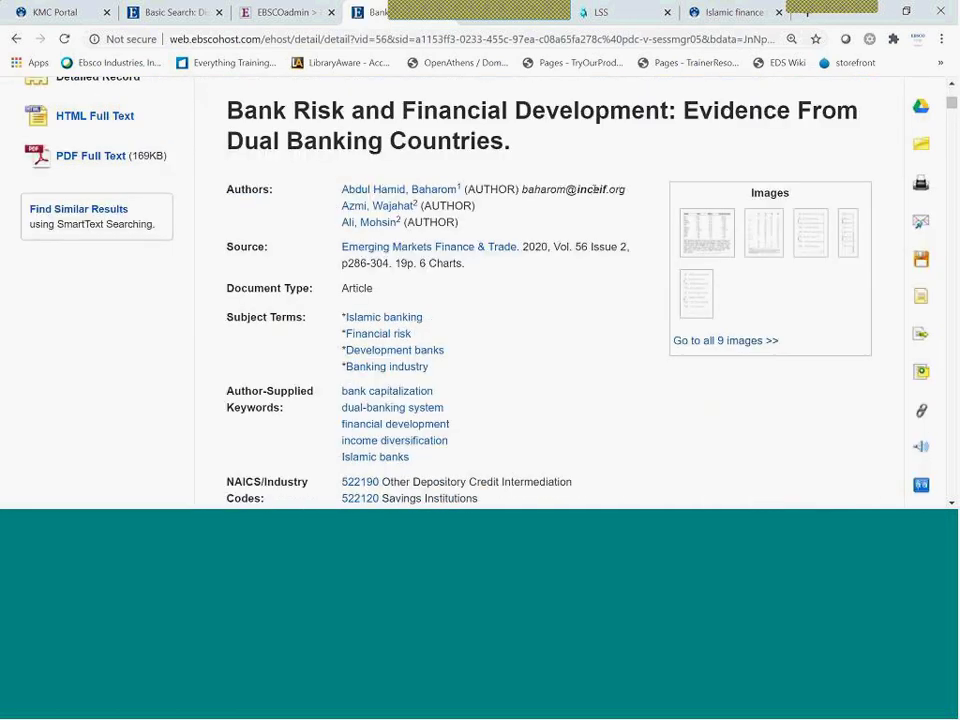
pyautogui.moveTo(577, 189); pyautogui.dragTo(621, 189)
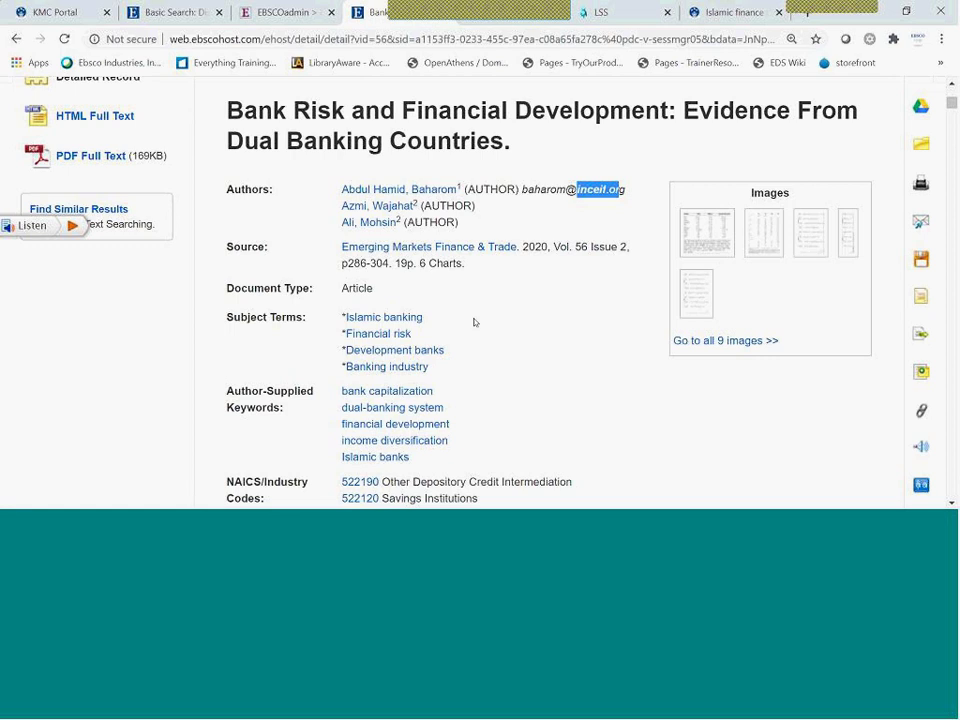
pyautogui.scroll(-2, 475, 322)
pyautogui.scroll(-5, 475, 322)
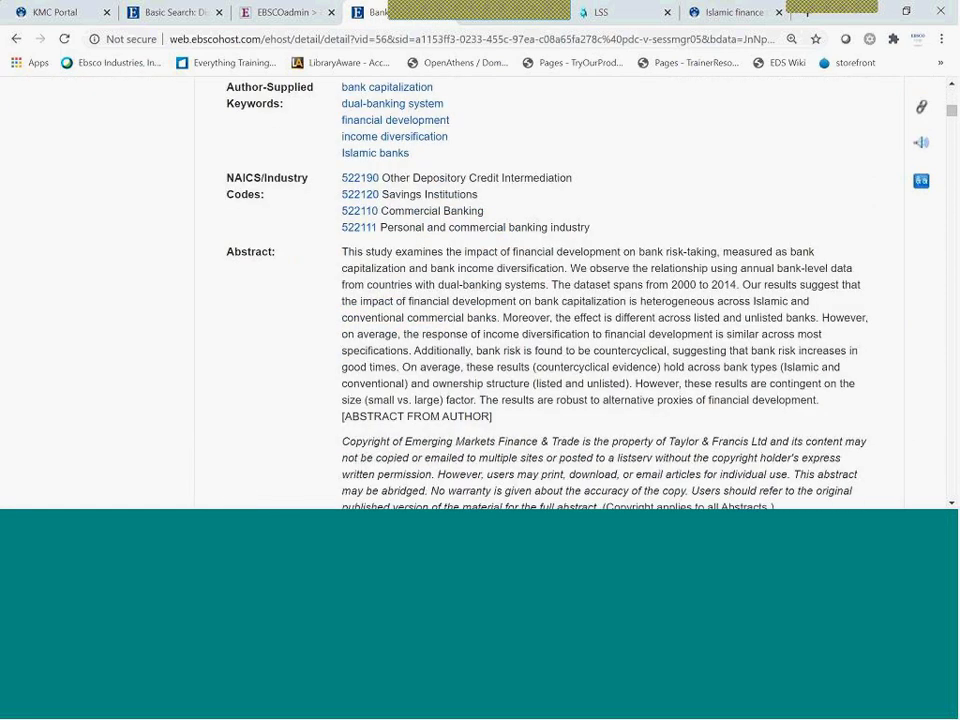
pyautogui.moveTo(327, 312); pyautogui.dragTo(227, 313)
pyautogui.moveTo(351, 312); pyautogui.dragTo(845, 313)
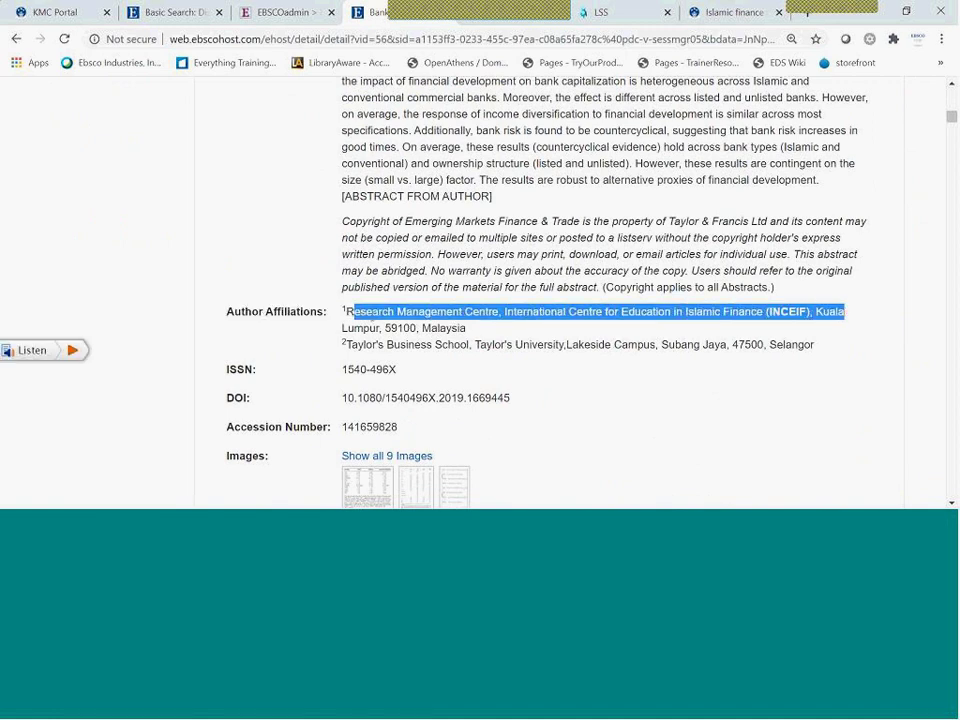
pyautogui.click(425, 330)
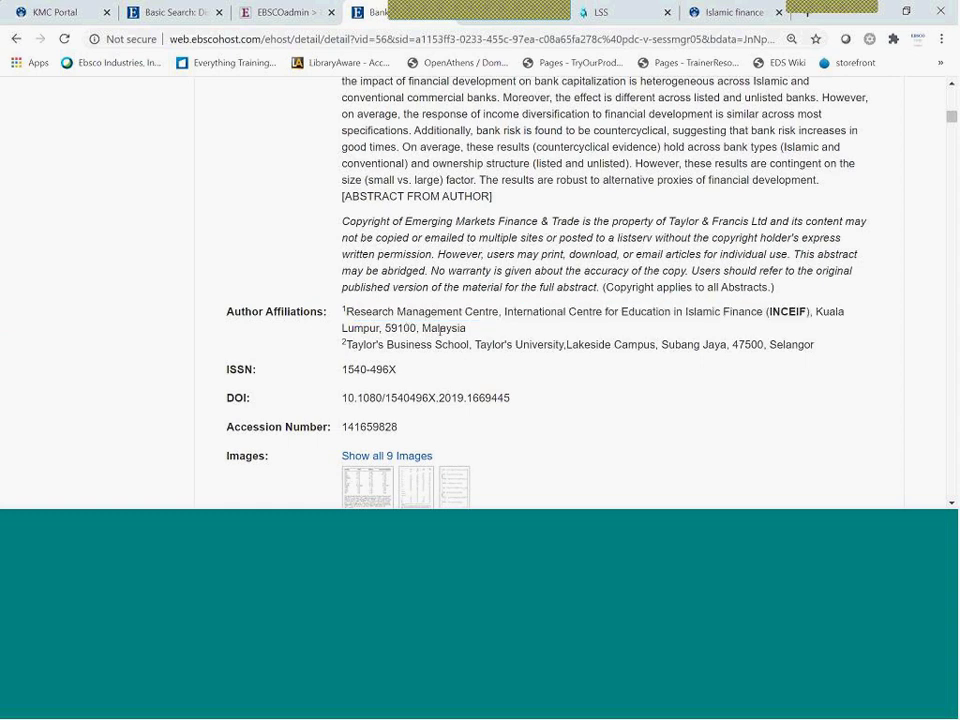
pyautogui.moveTo(346, 345); pyautogui.dragTo(467, 345)
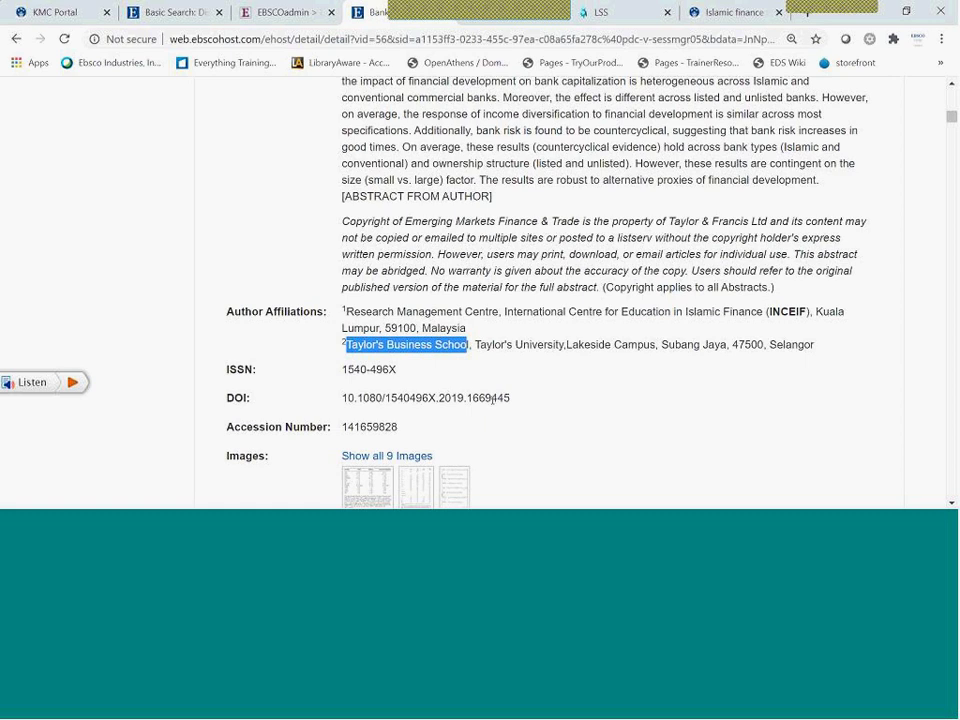
pyautogui.click(464, 327)
pyautogui.scroll(10, 452, 328)
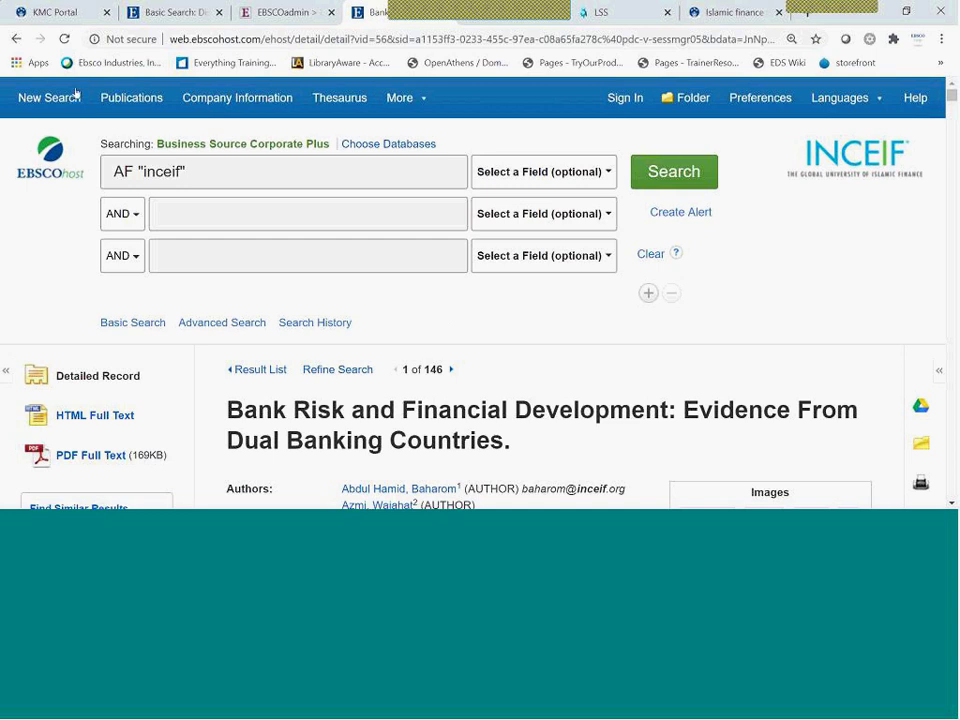
# Leave the INCEIF article record and begin a new search
pyautogui.click(178, 219)
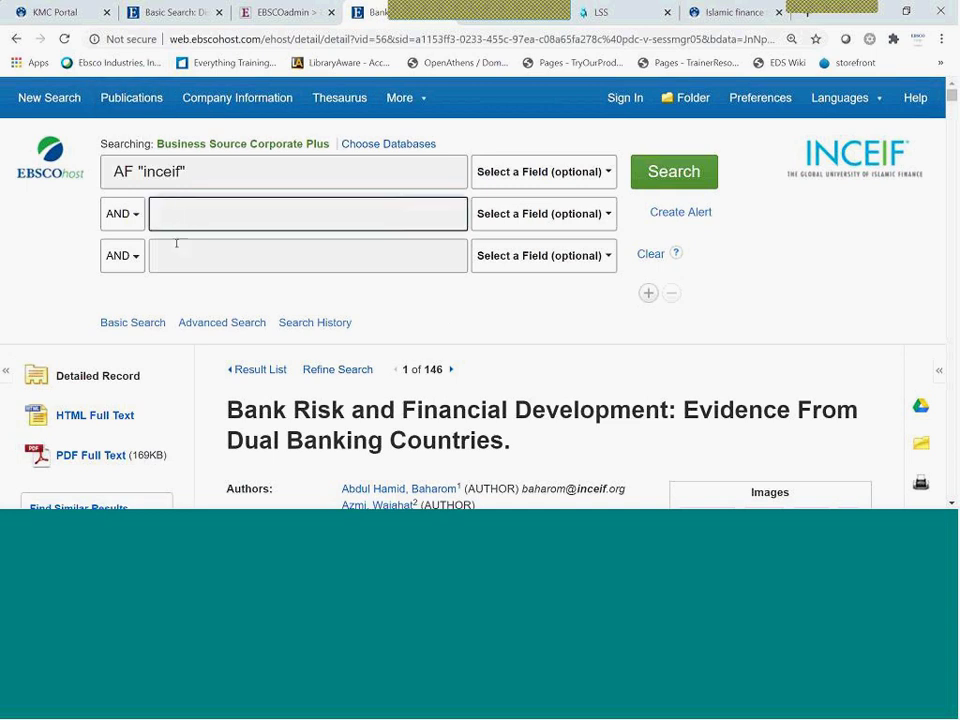
pyautogui.click(30, 98)
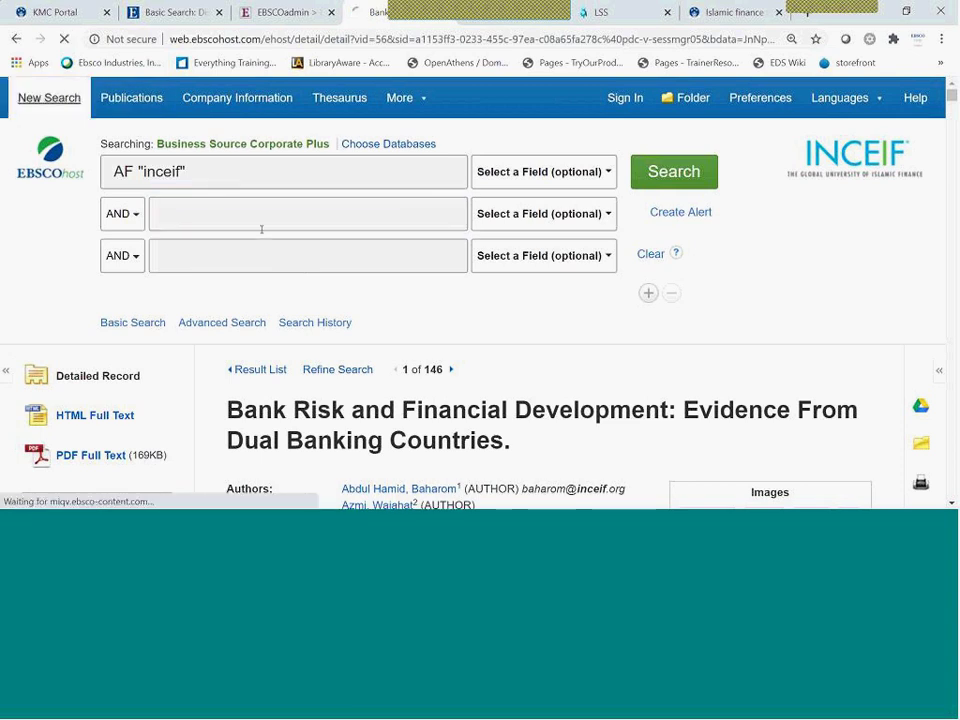